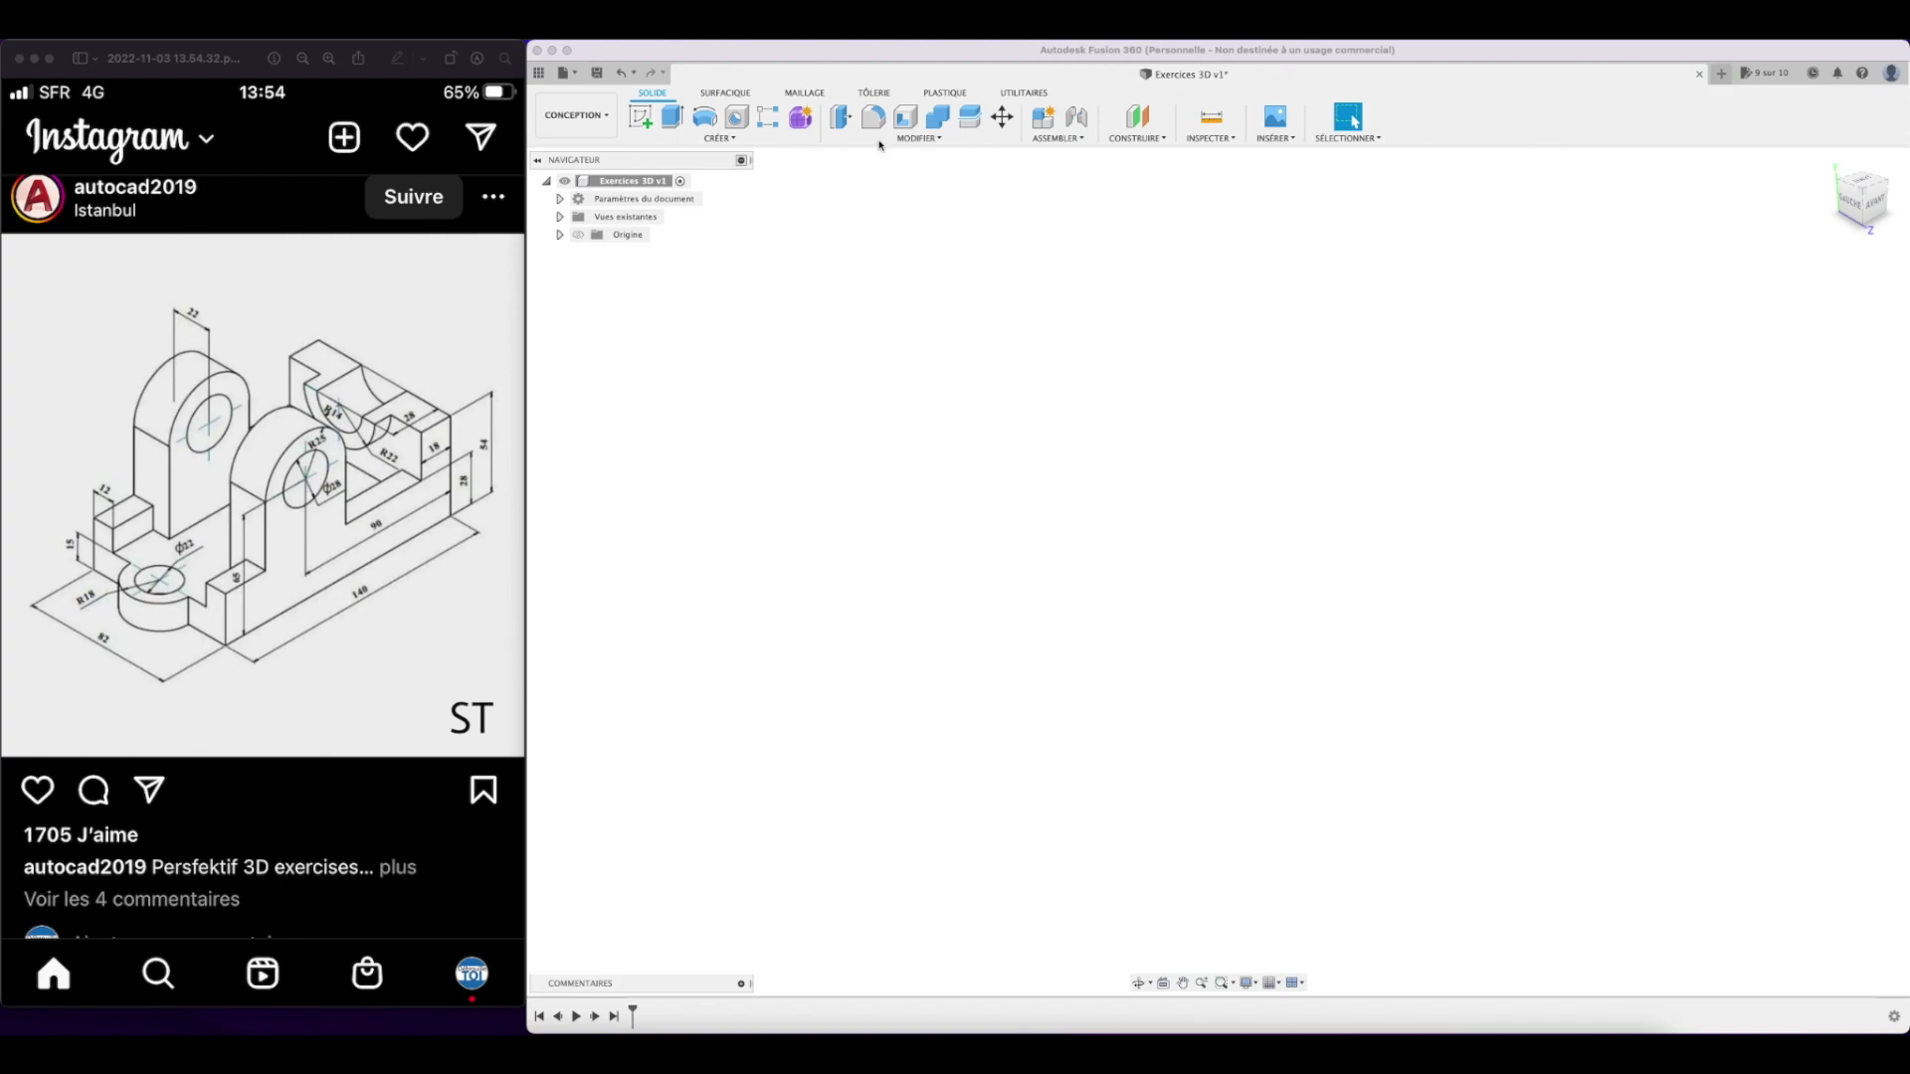
Step: Add a new component to the design root and name it 'Exercice 1'
{"action": "right_click", "coordinate": [628, 186]}
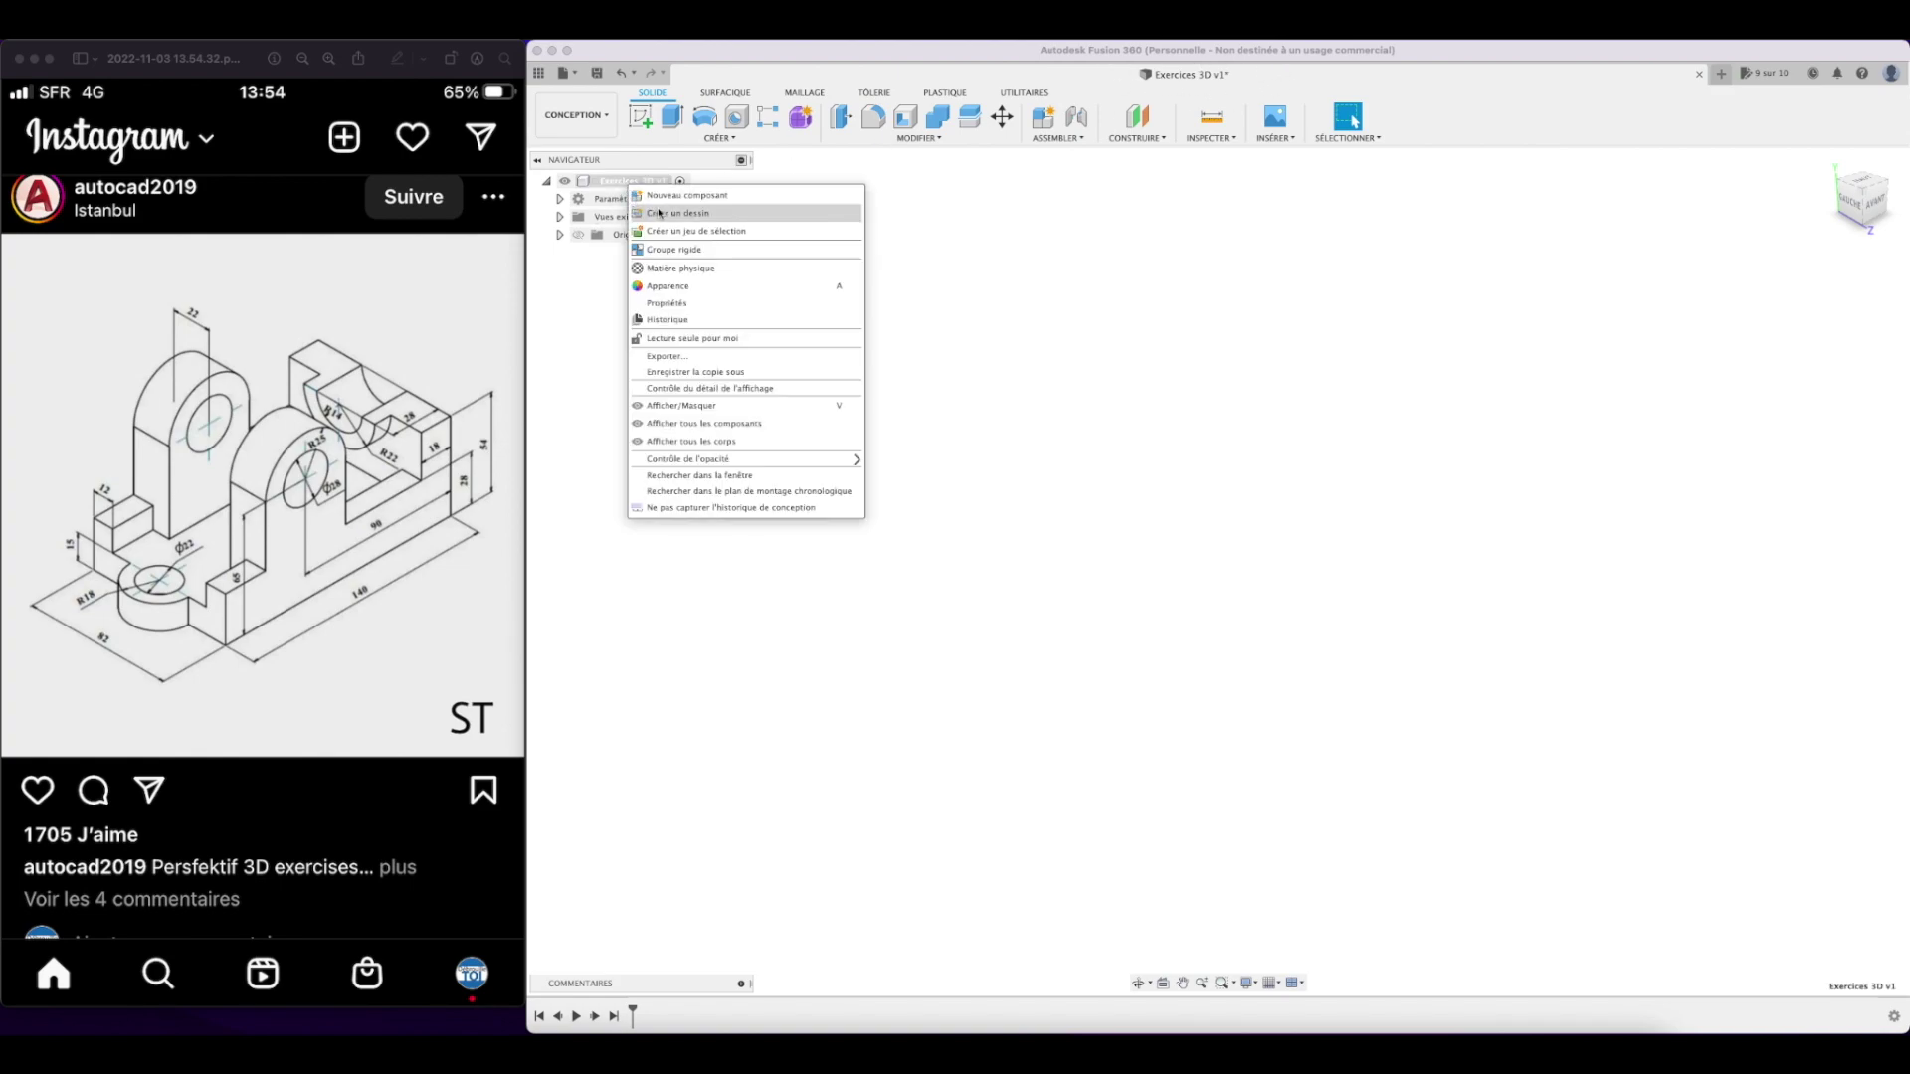
{"action": "left_click", "coordinate": [640, 251]}
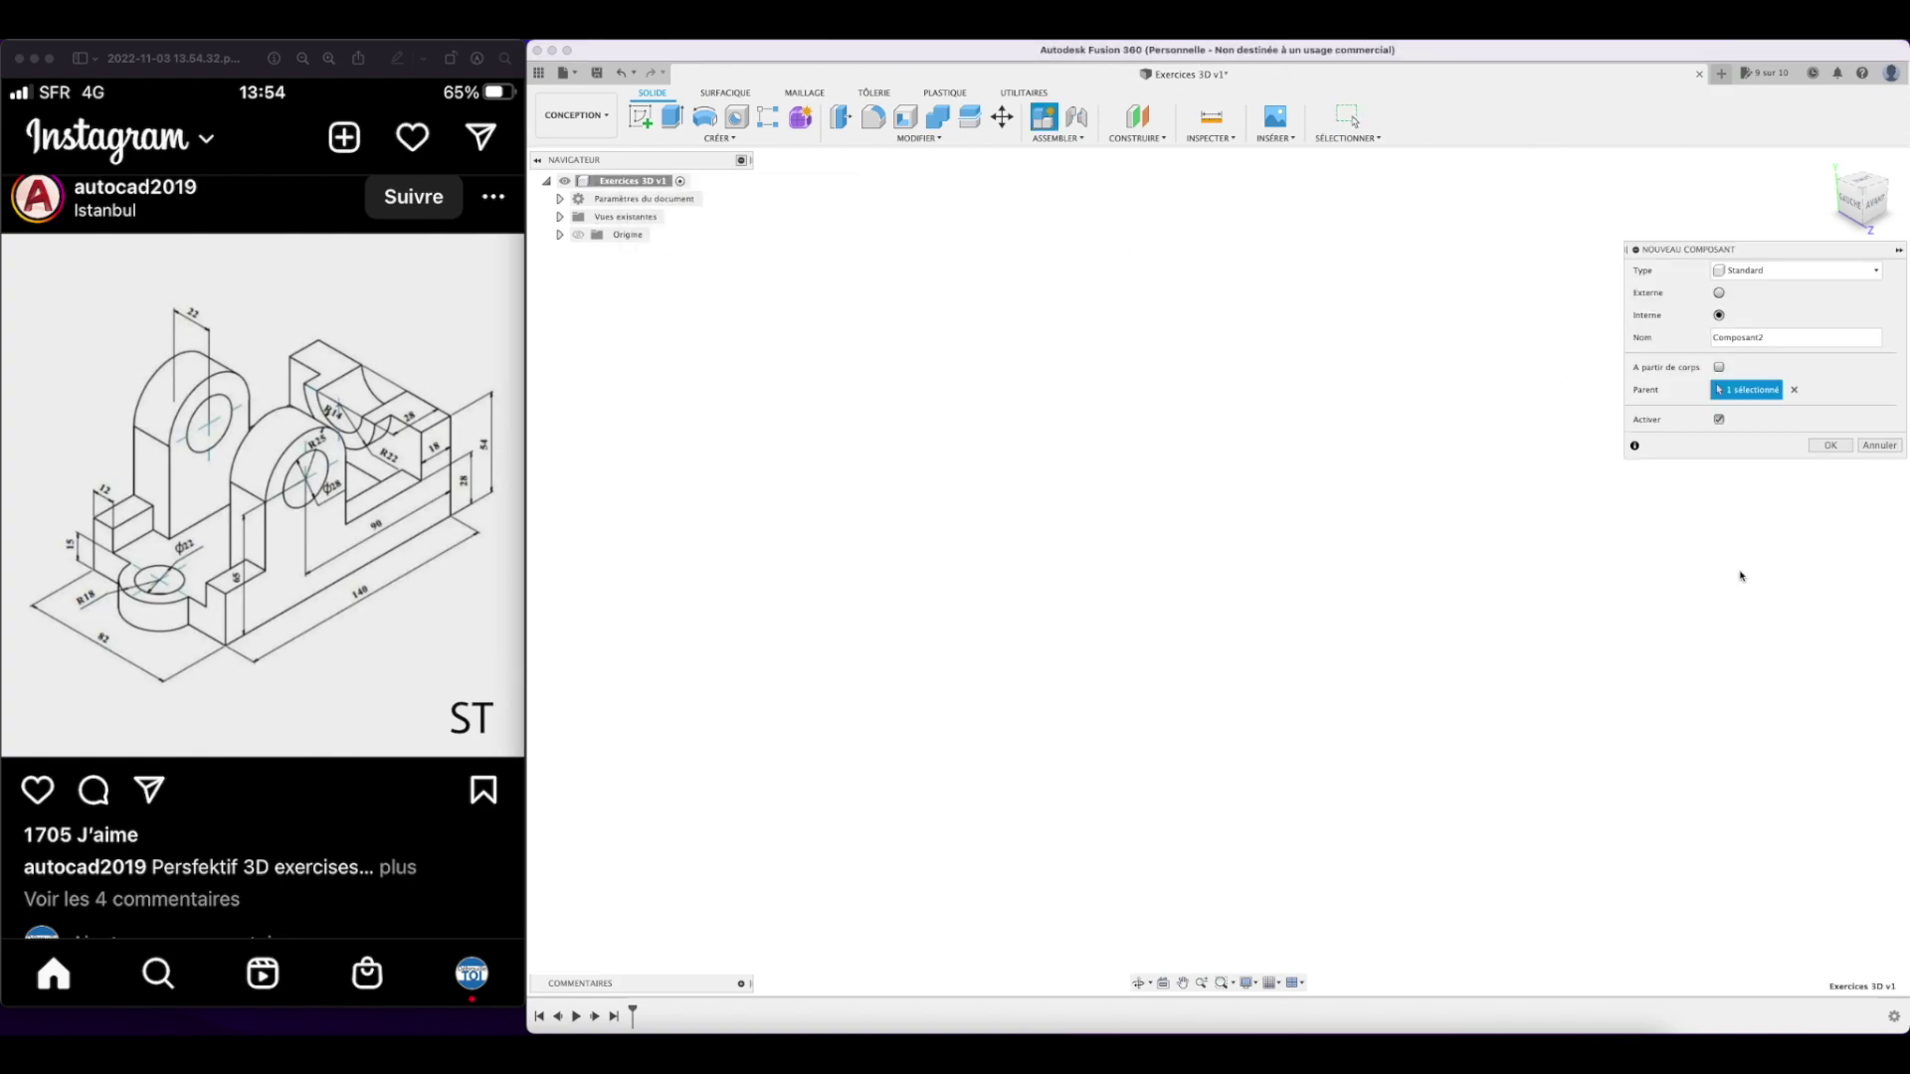
{"action": "double_click", "coordinate": [1751, 339]}
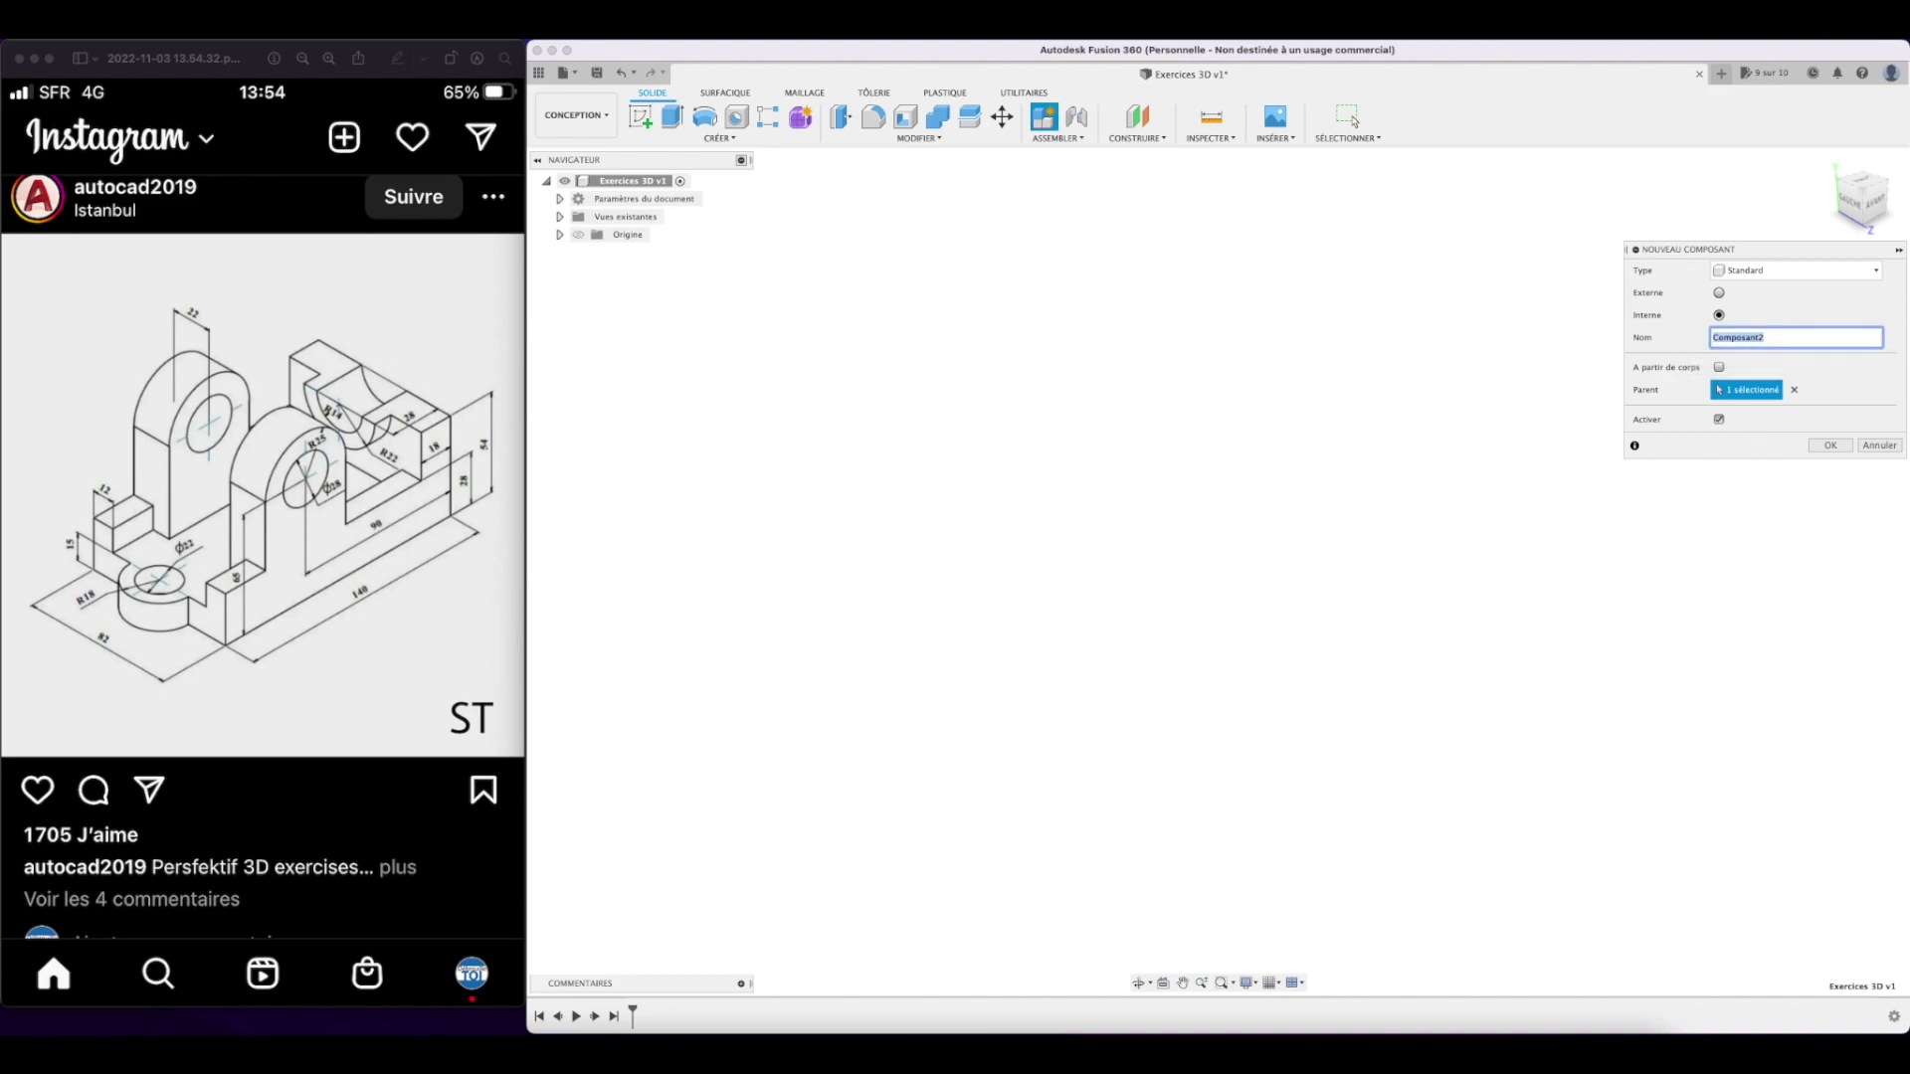
{"action": "type", "text": "Exercice 1"}
{"action": "key", "text": "Return"}
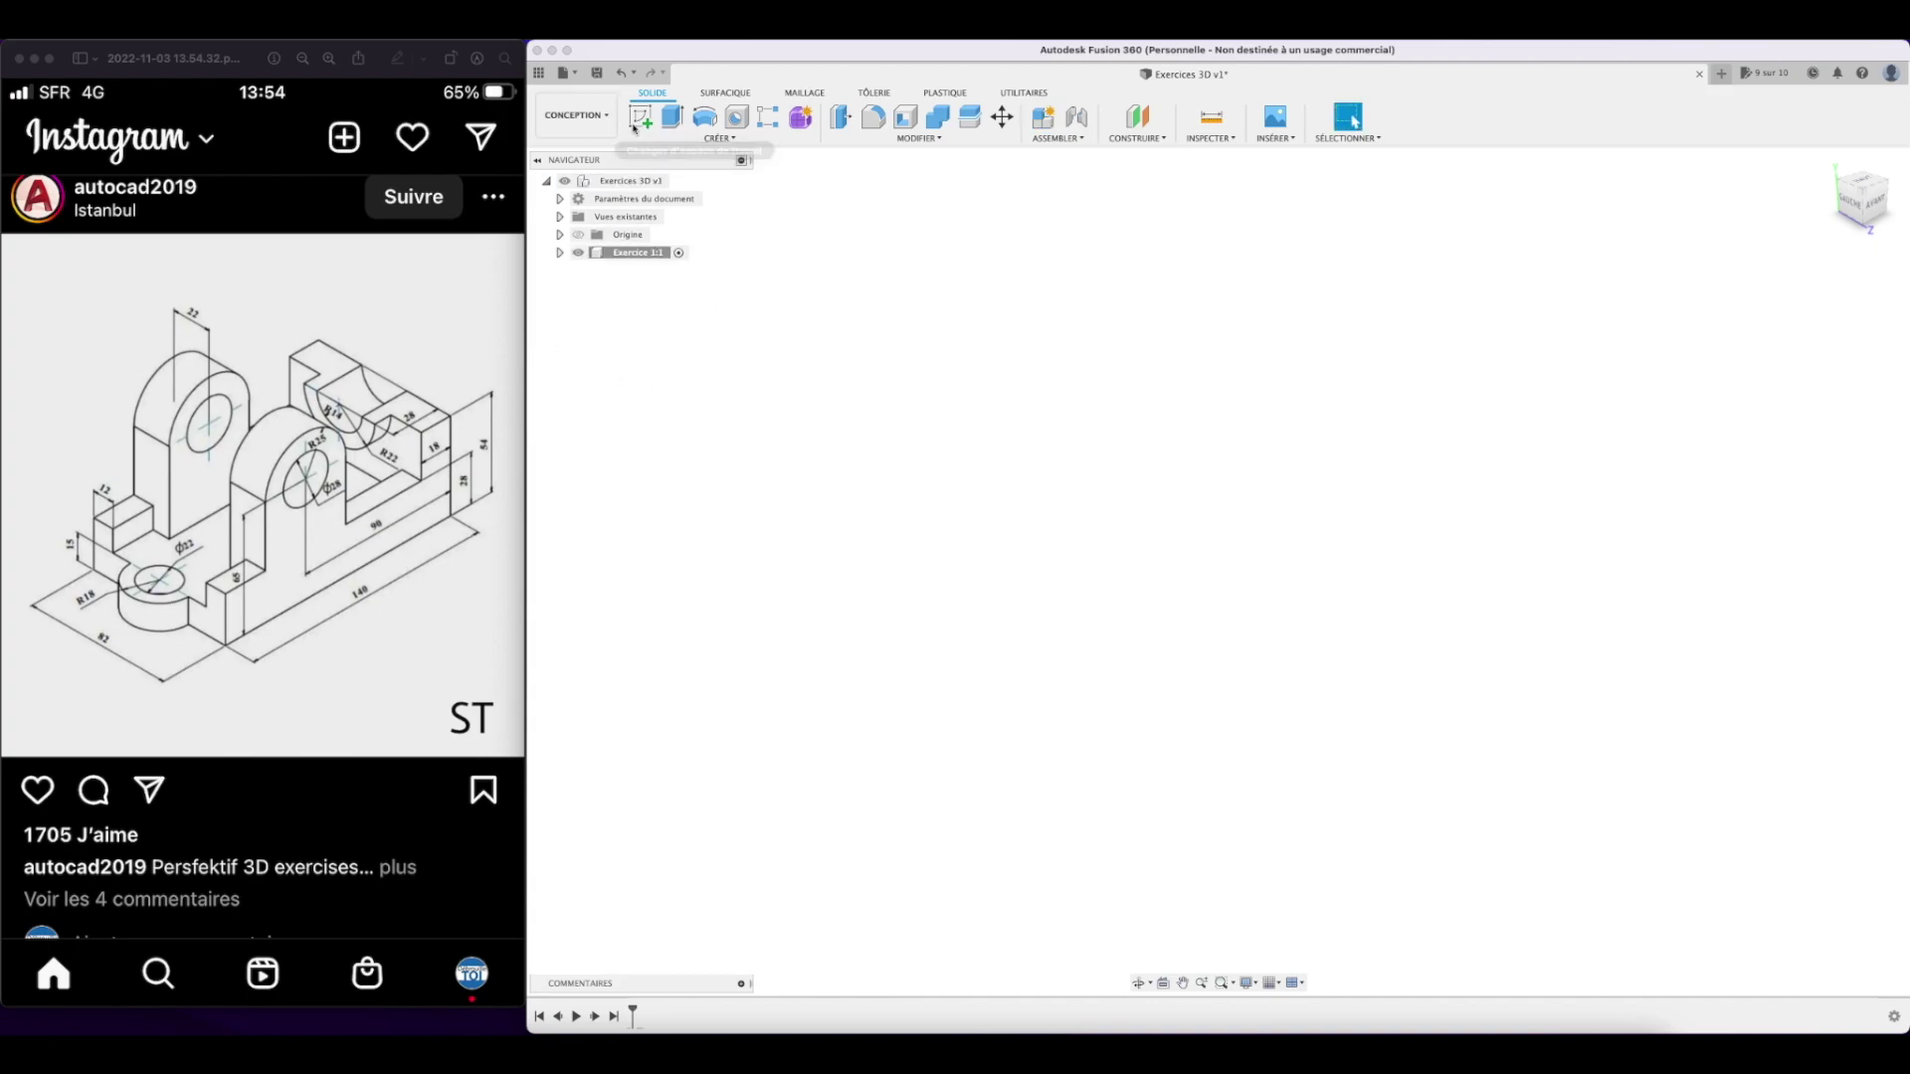
Step: Start a sketch on the component's horizontal XY ground plane from the home view
{"action": "left_click", "coordinate": [641, 116]}
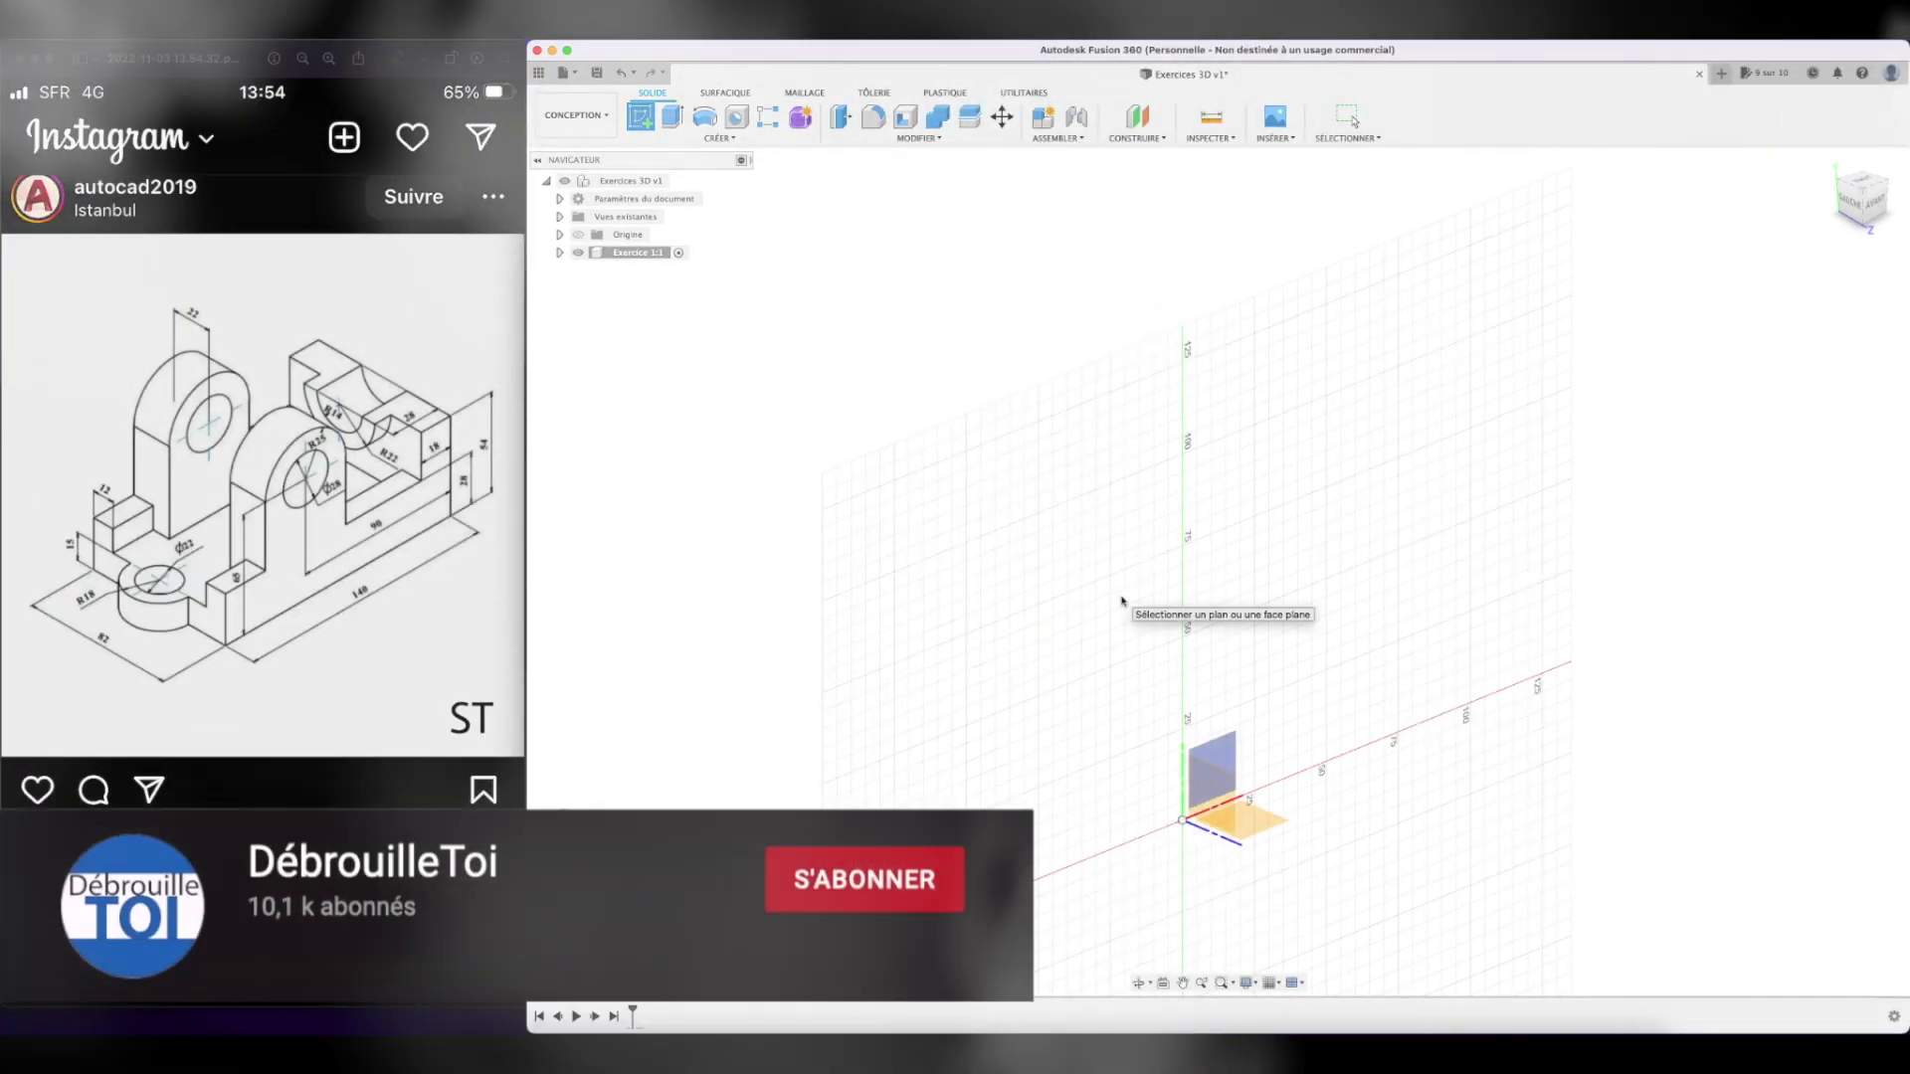
{"action": "left_click", "coordinate": [1828, 161]}
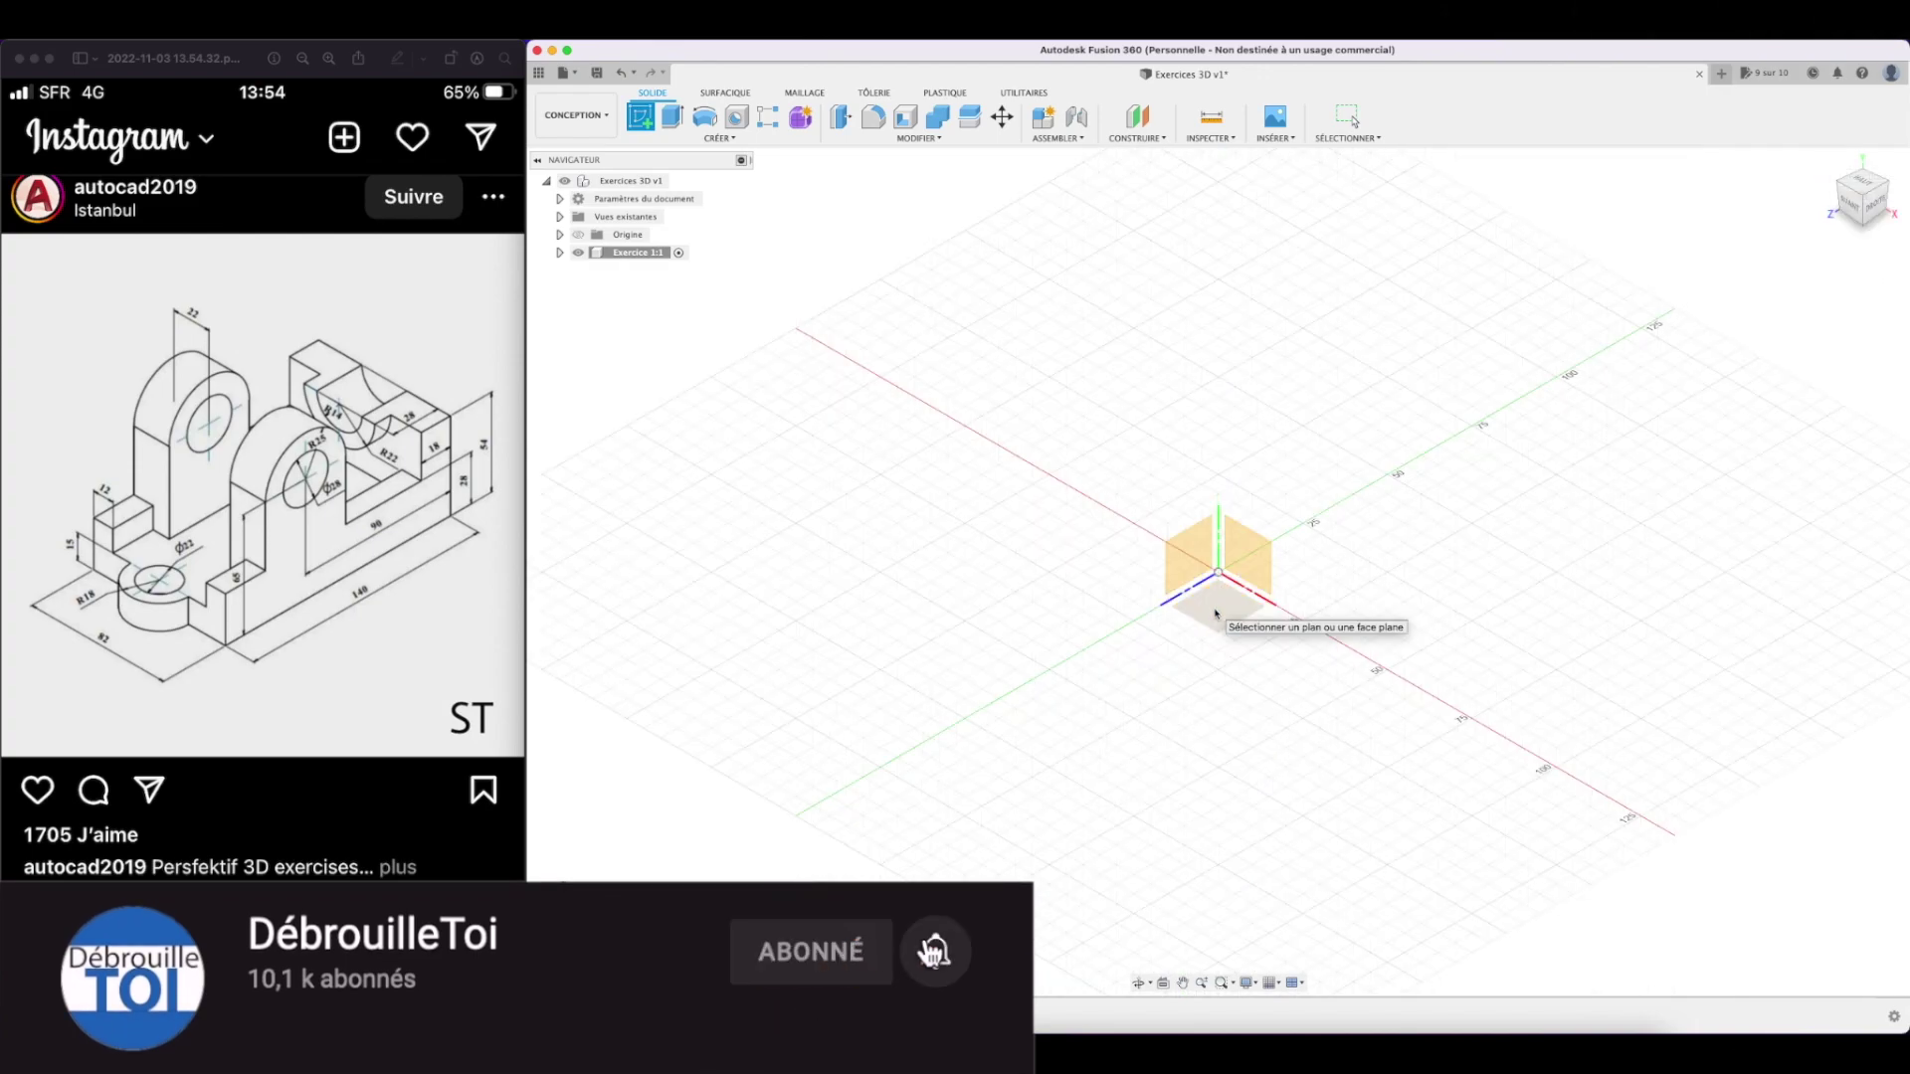
{"action": "left_click", "coordinate": [1216, 614]}
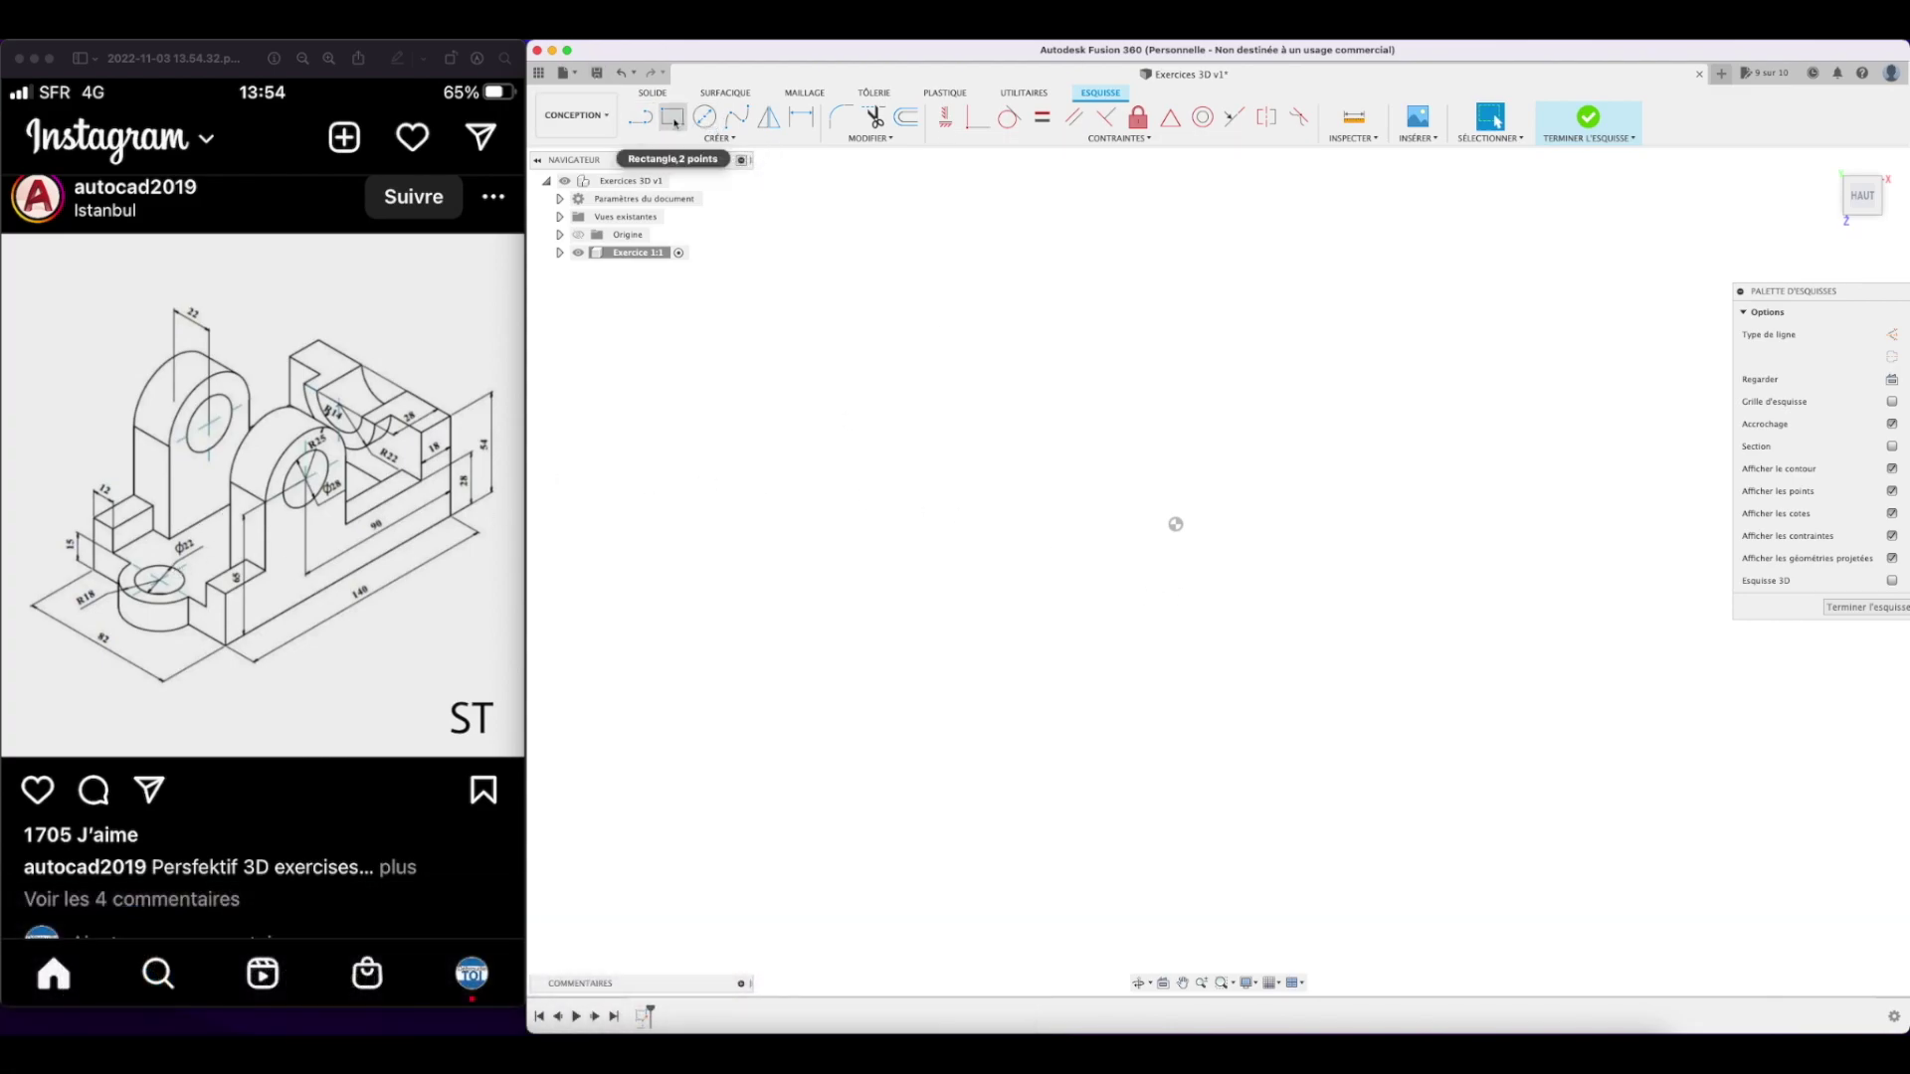
Step: Draw a 140 × 82 mm two-point rectangle from the origin and centre it in view
{"action": "left_click", "coordinate": [680, 119]}
{"action": "left_click", "coordinate": [1176, 524]}
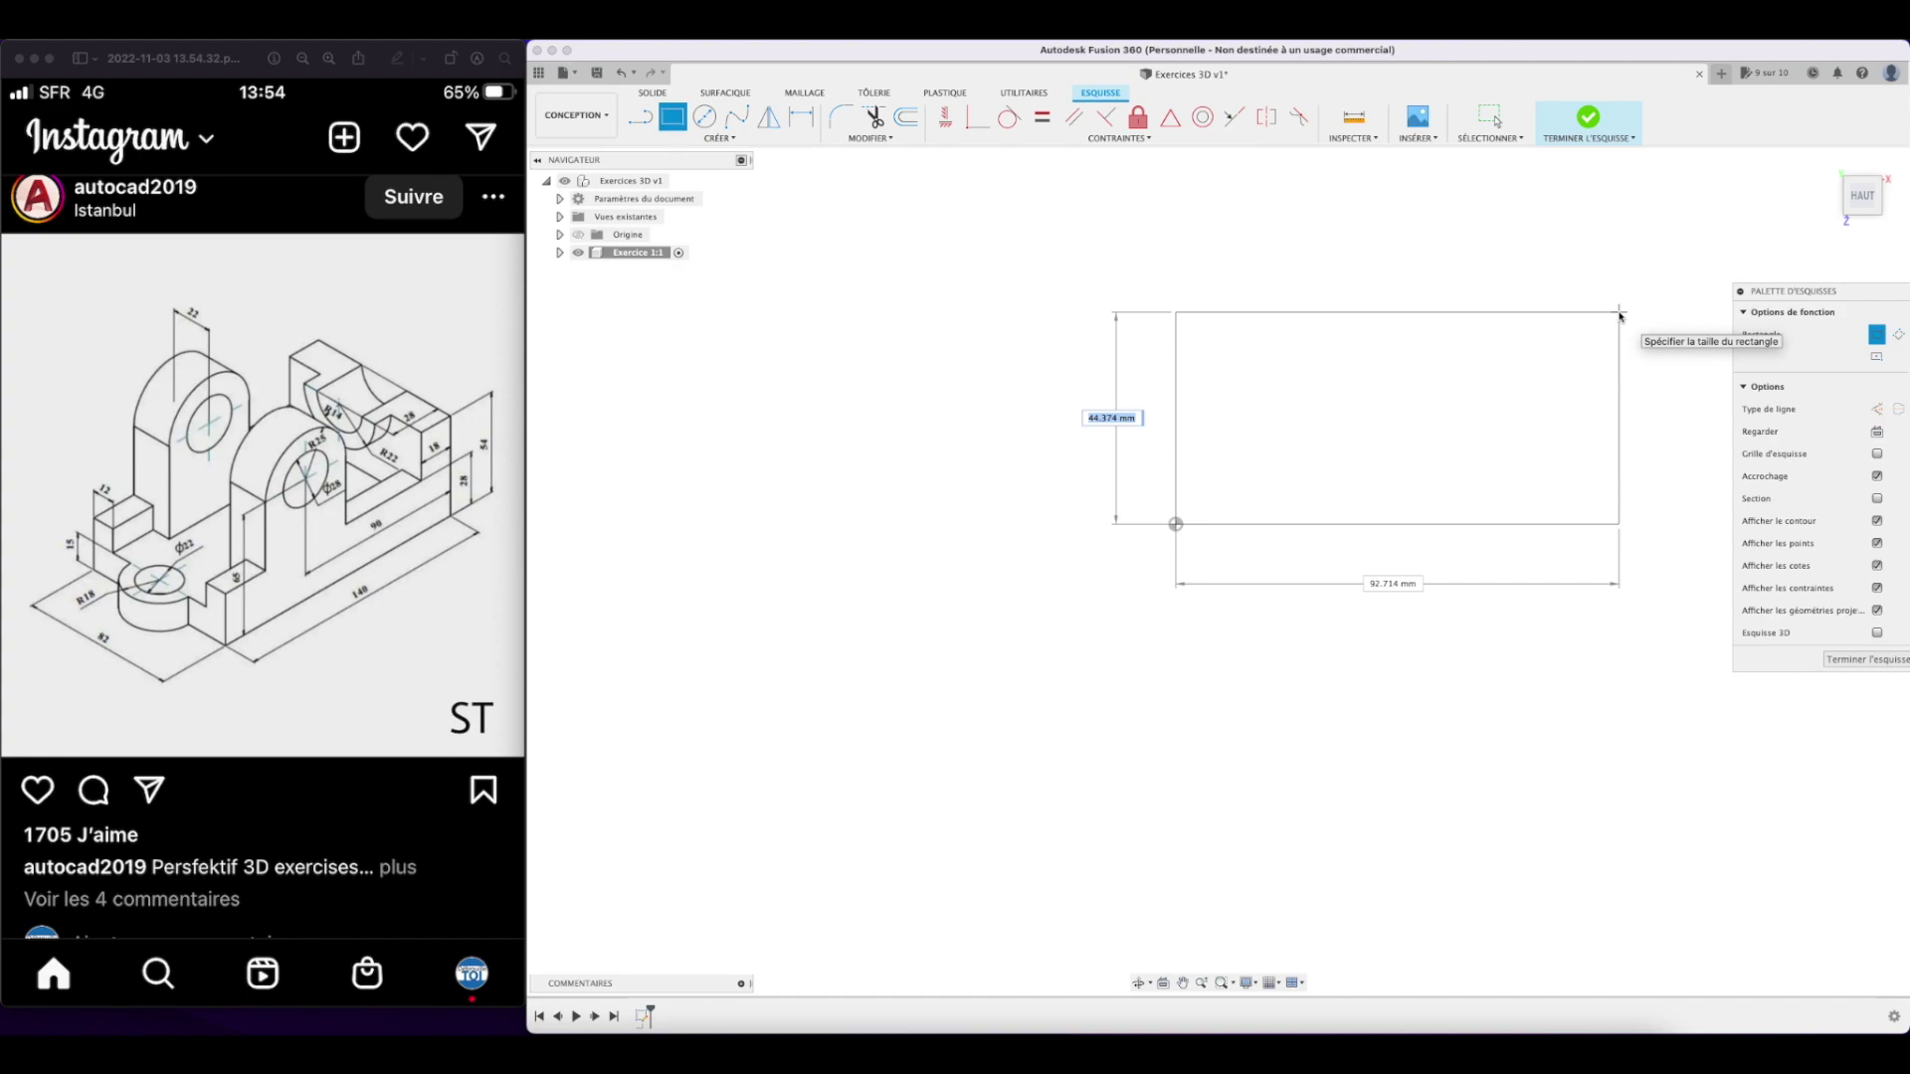
{"action": "type", "text": "82"}
{"action": "key", "text": "Tab"}
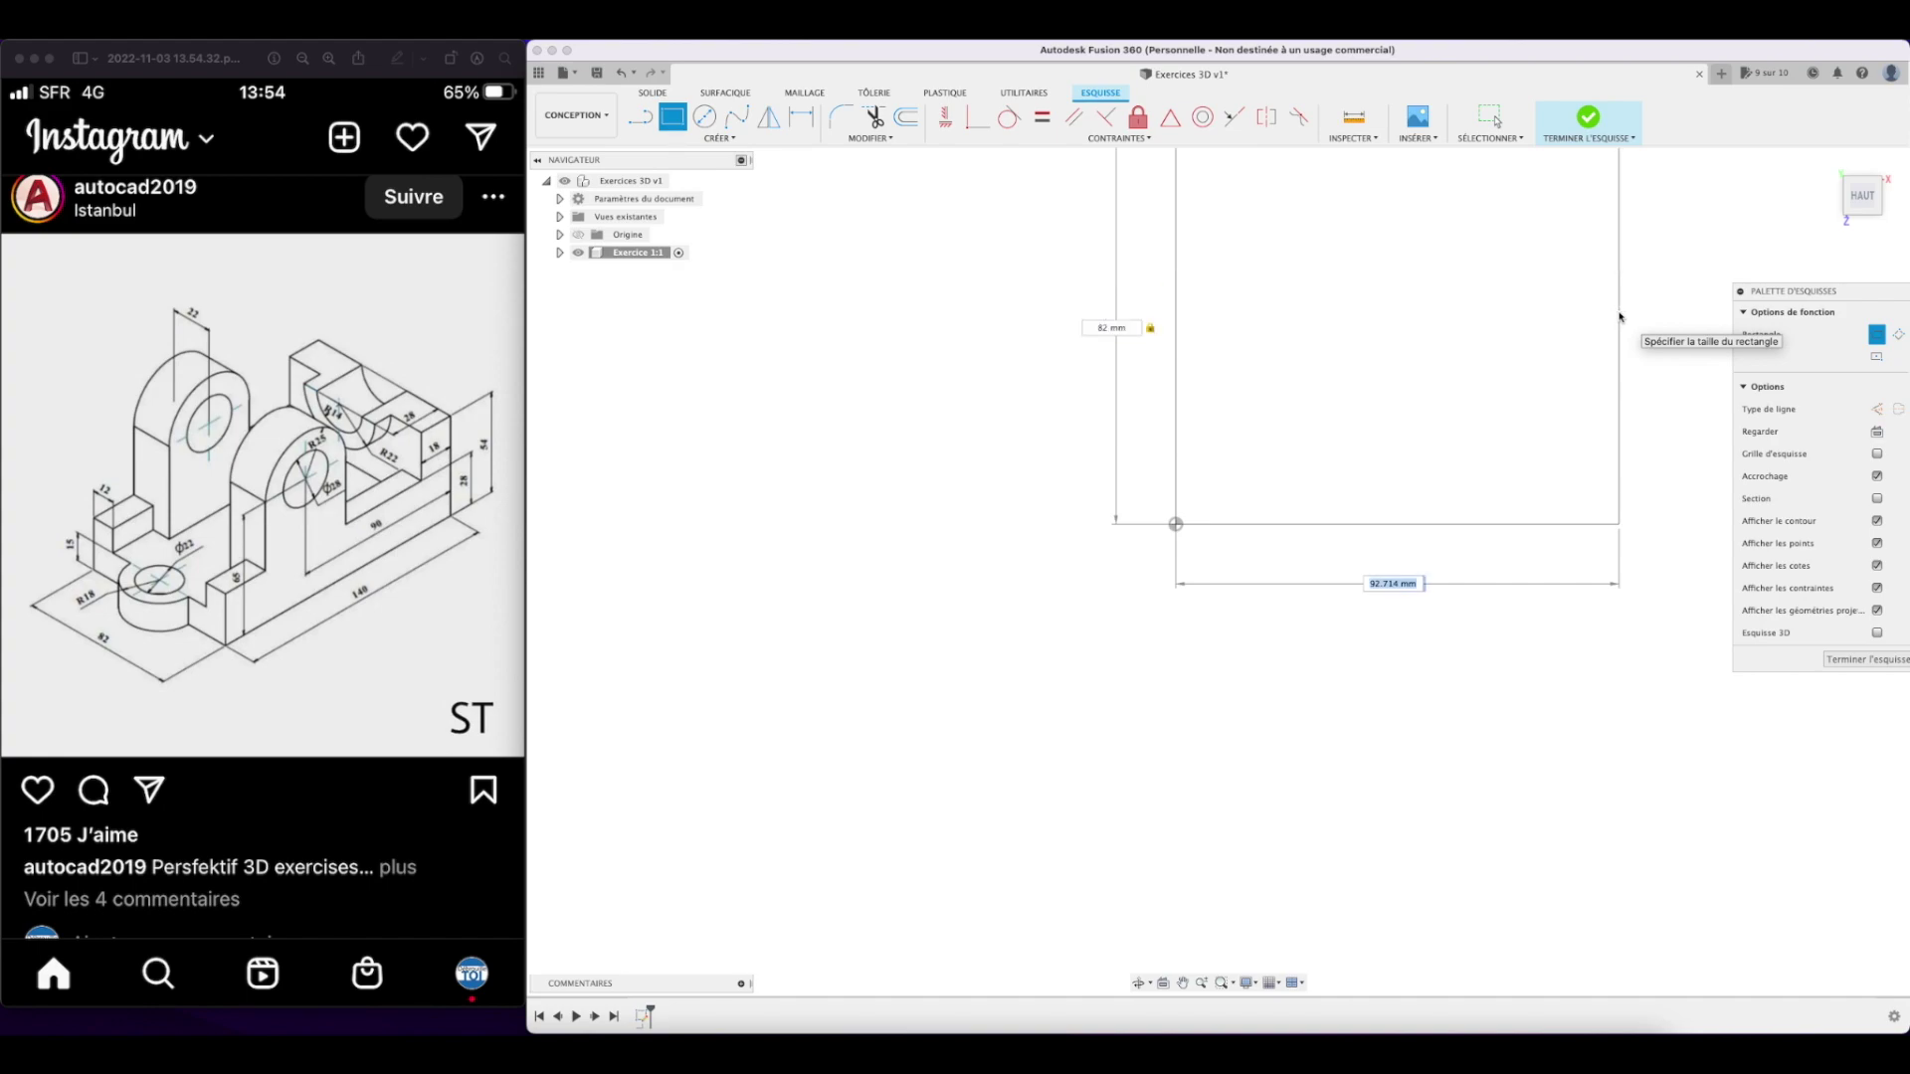
{"action": "type", "text": "140"}
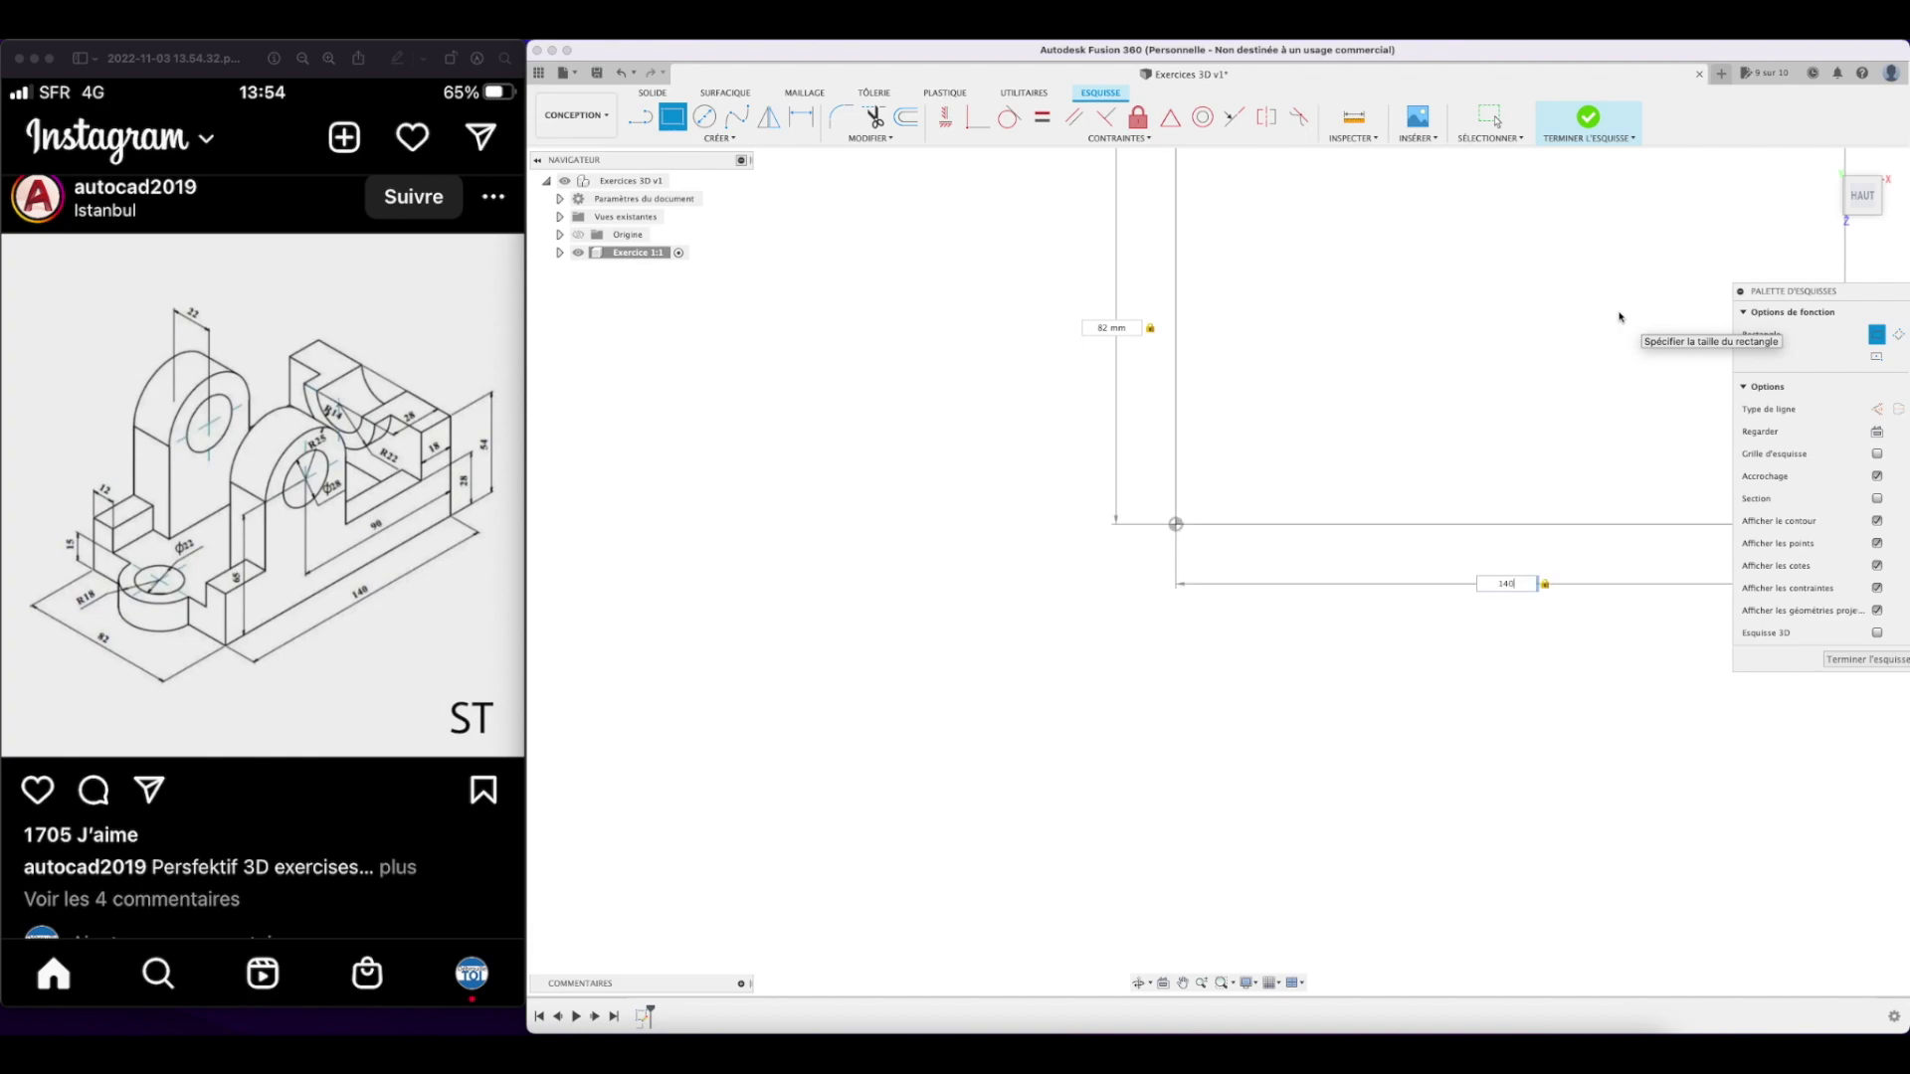
{"action": "key", "text": "Return"}
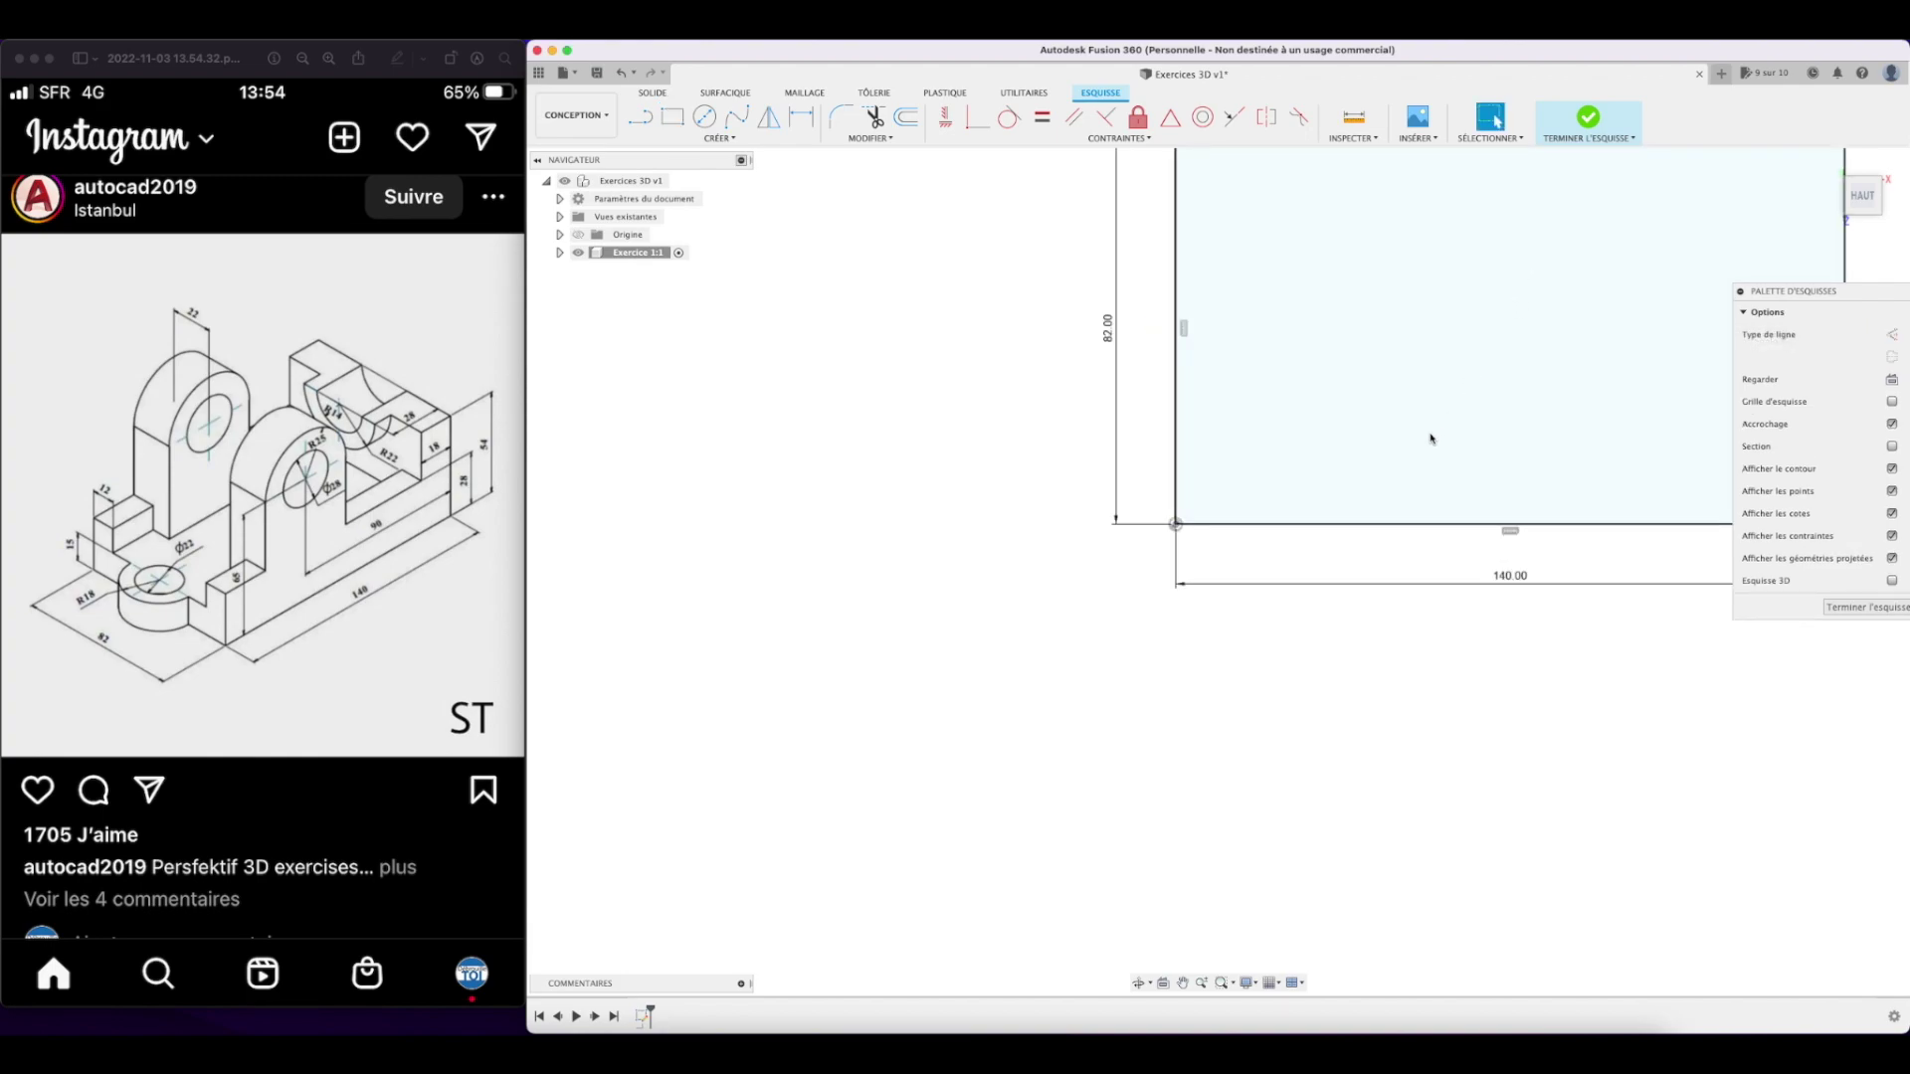
{"action": "left_click", "coordinate": [1183, 983]}
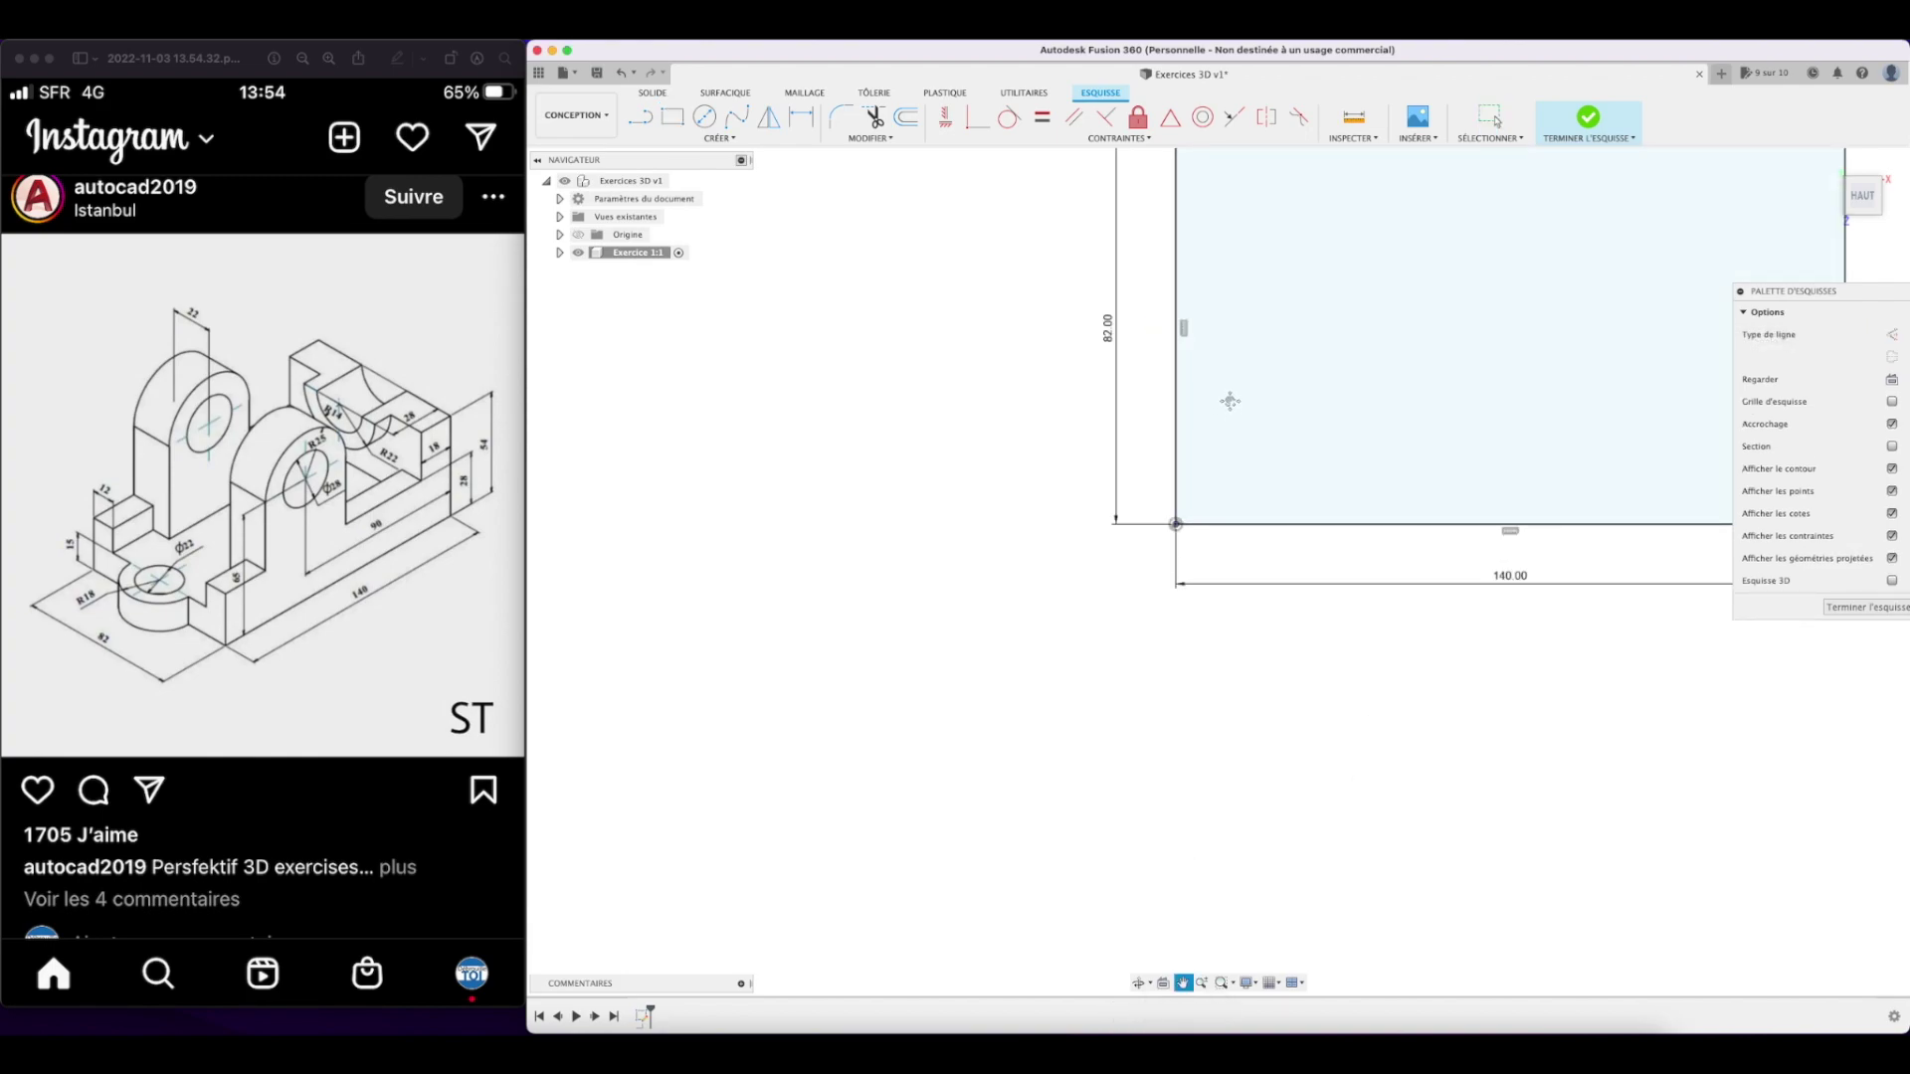
{"action": "mouse_move", "coordinate": [1231, 401]}
{"action": "left_mouse_down"}
{"action": "mouse_move", "coordinate": [1057, 606]}
{"action": "mouse_move", "coordinate": [925, 643]}
{"action": "mouse_move", "coordinate": [941, 591]}
{"action": "left_mouse_up"}
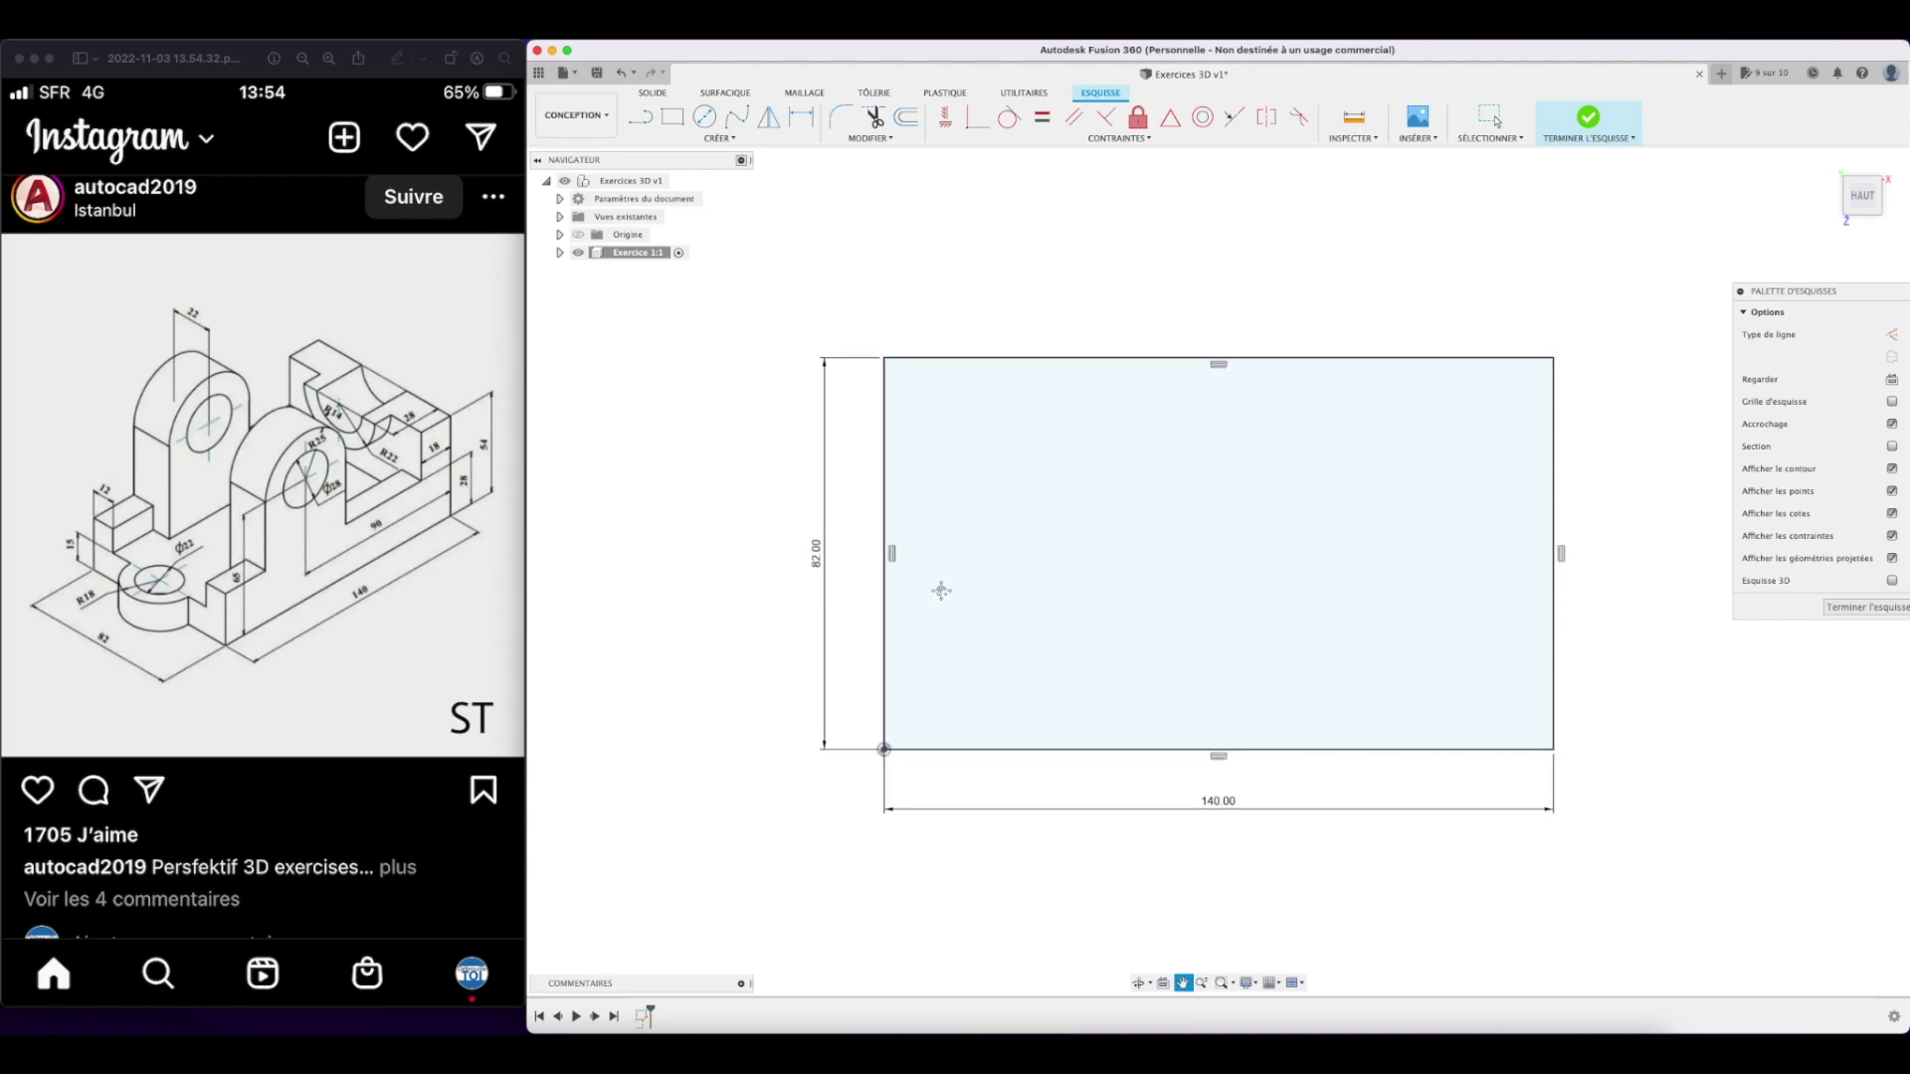
{"action": "left_click", "coordinate": [704, 116]}
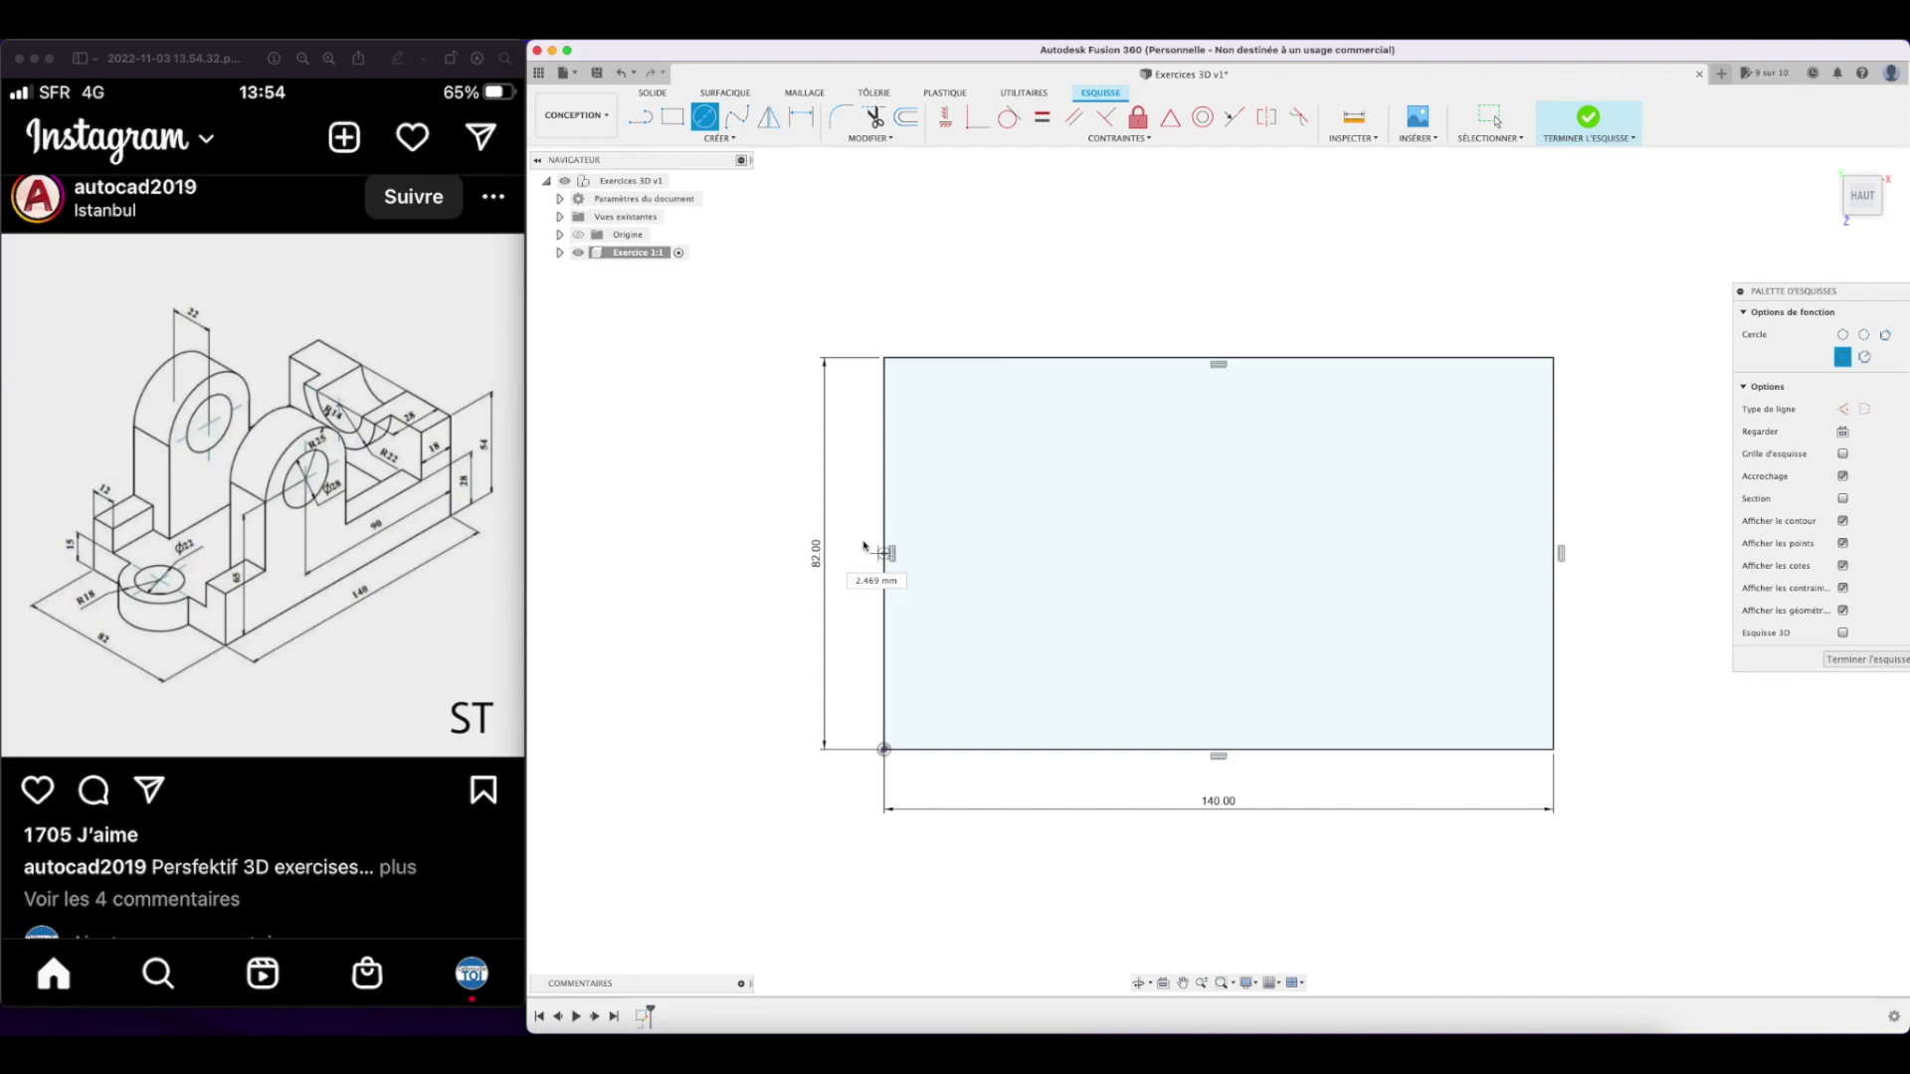
Step: Draw a Ø22 mm circle and a larger concentric circle at the left edge's midpoint
{"action": "left_click", "coordinate": [885, 553]}
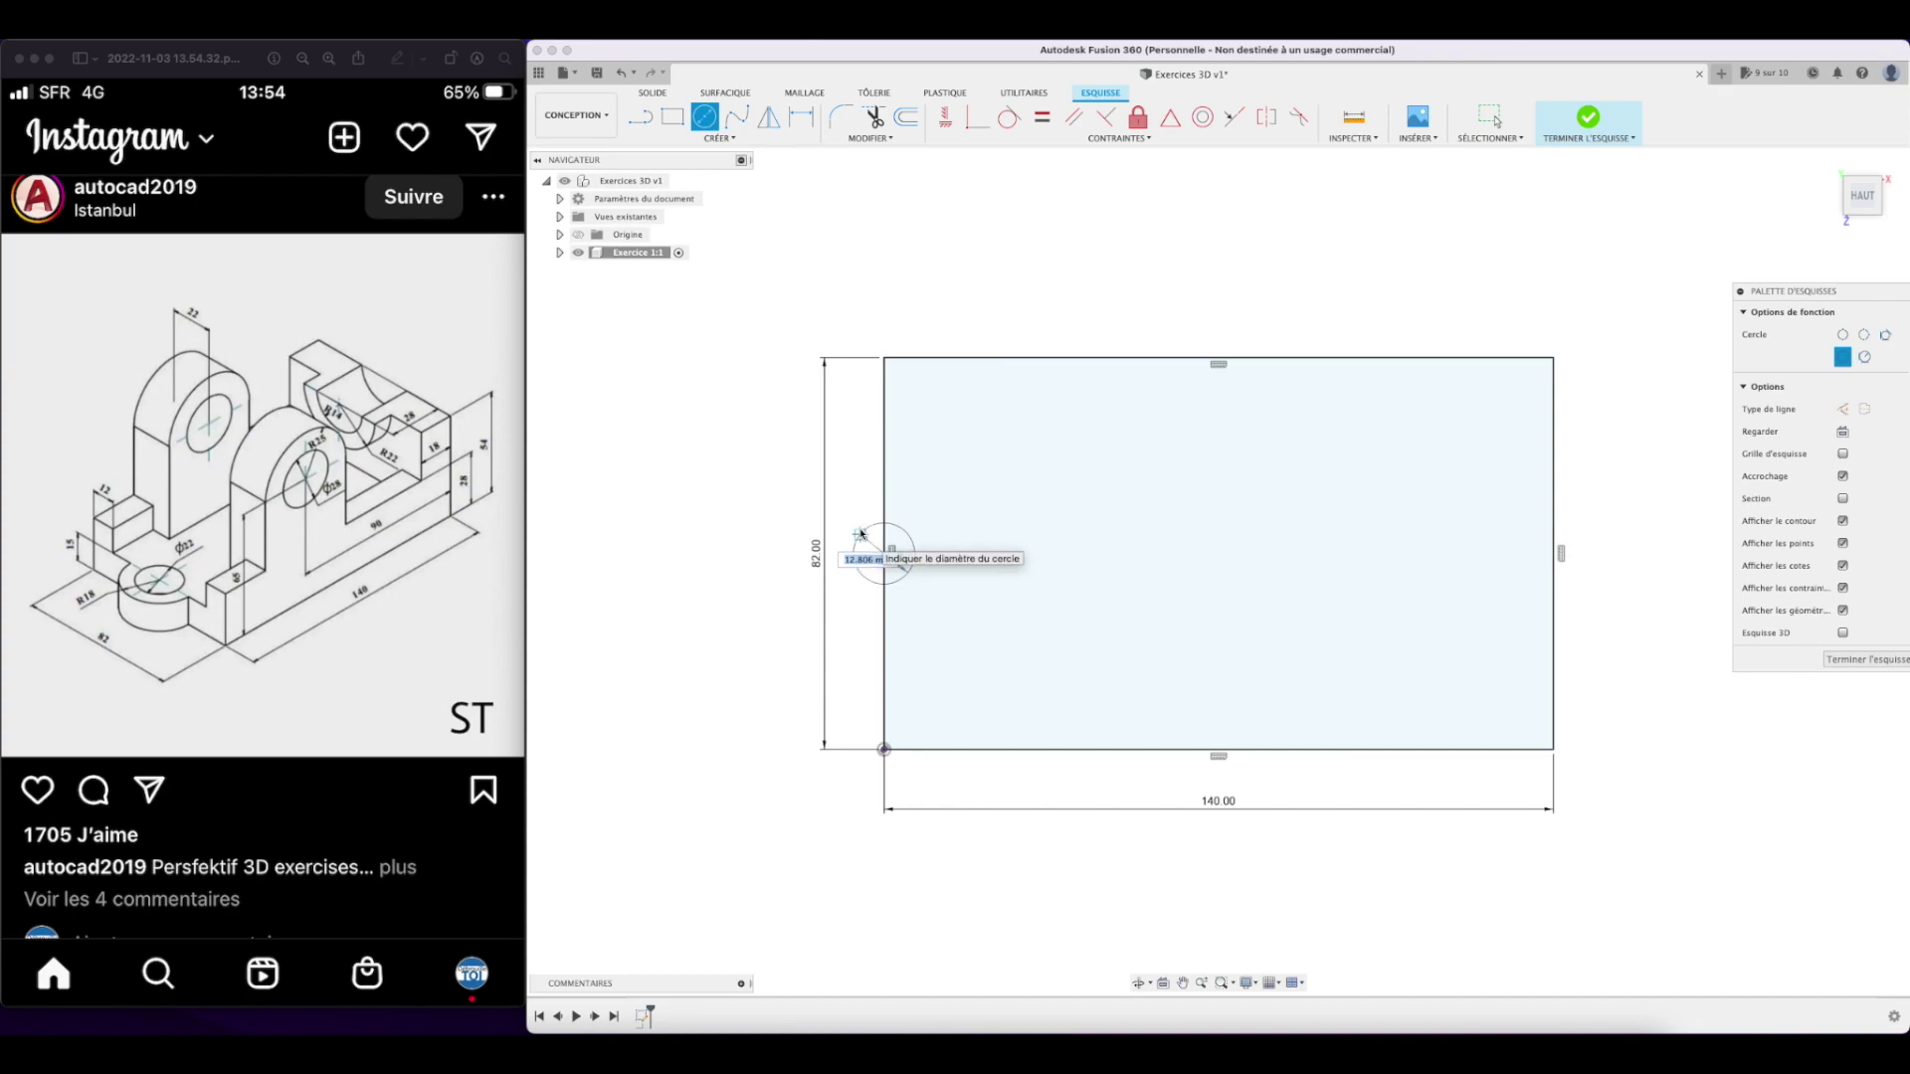
{"action": "type", "text": "22"}
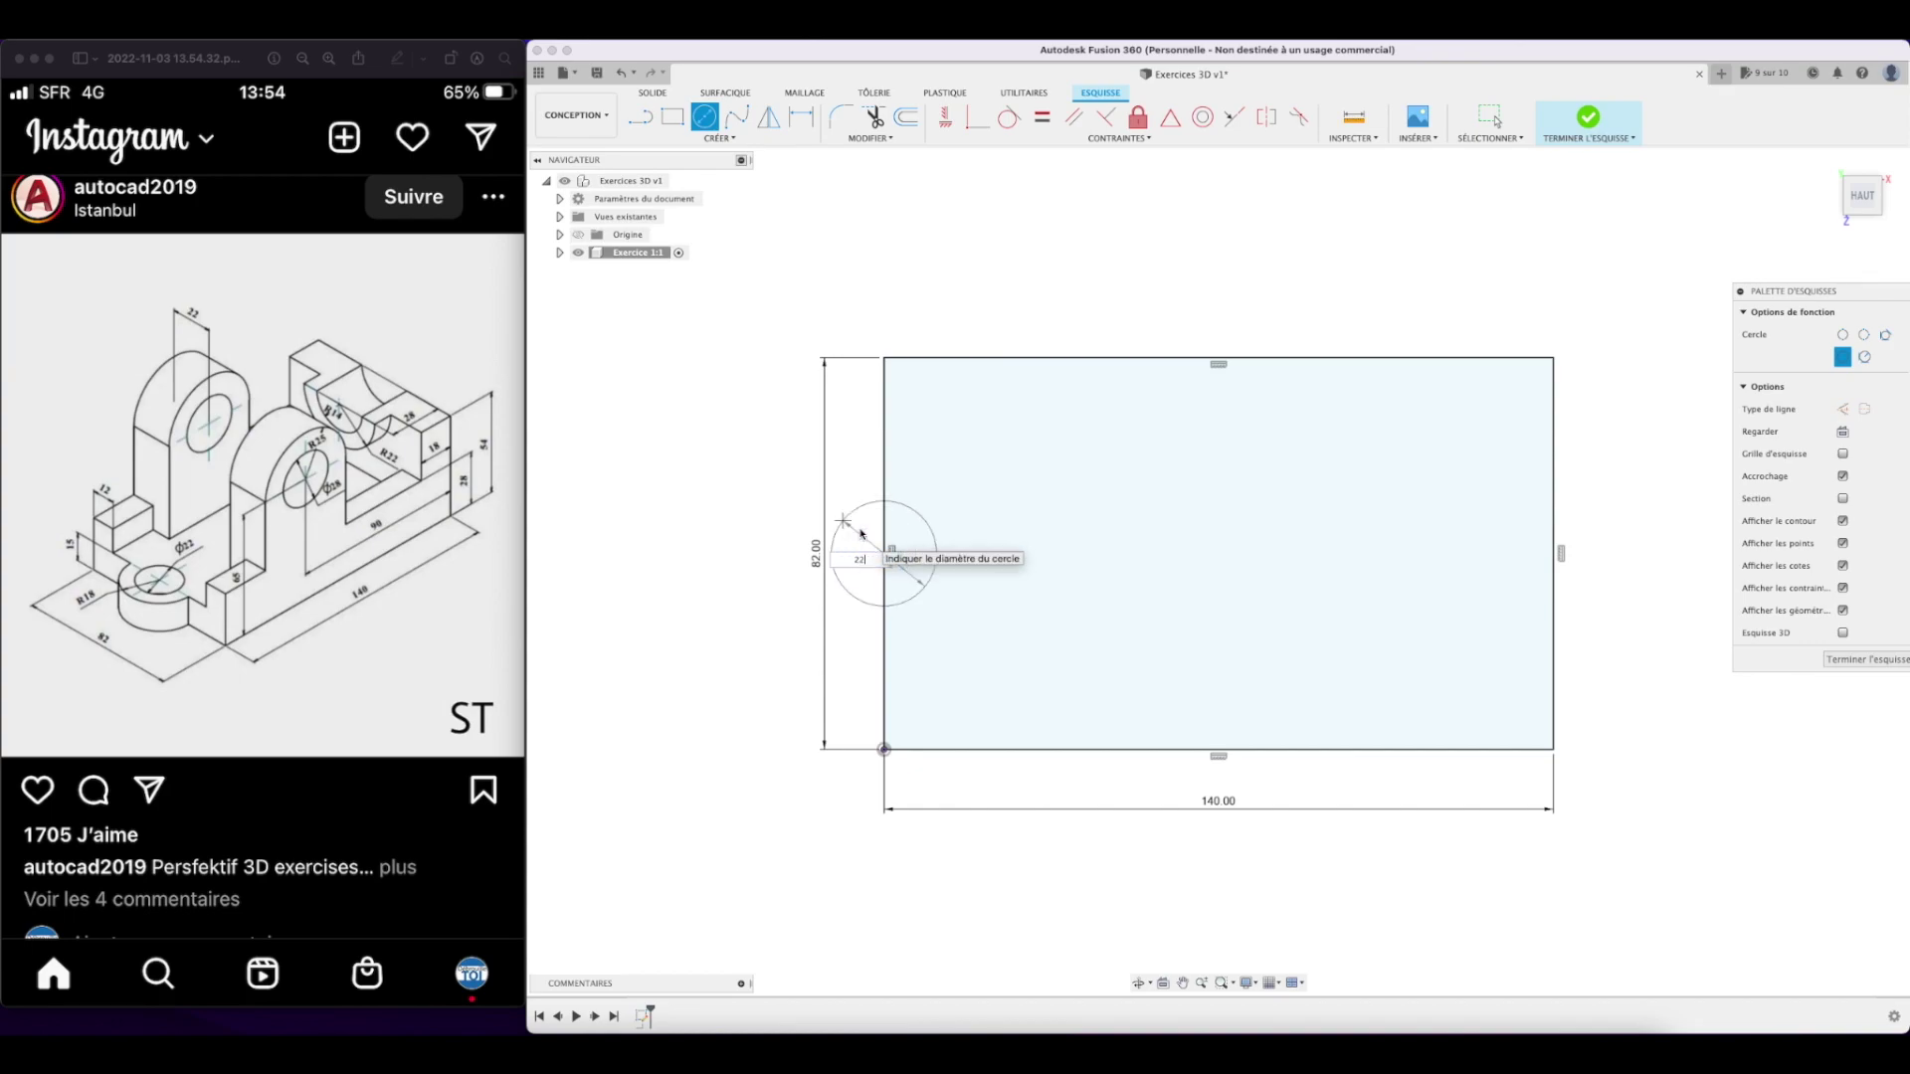
{"action": "key", "text": "Return"}
{"action": "key", "text": "Escape"}
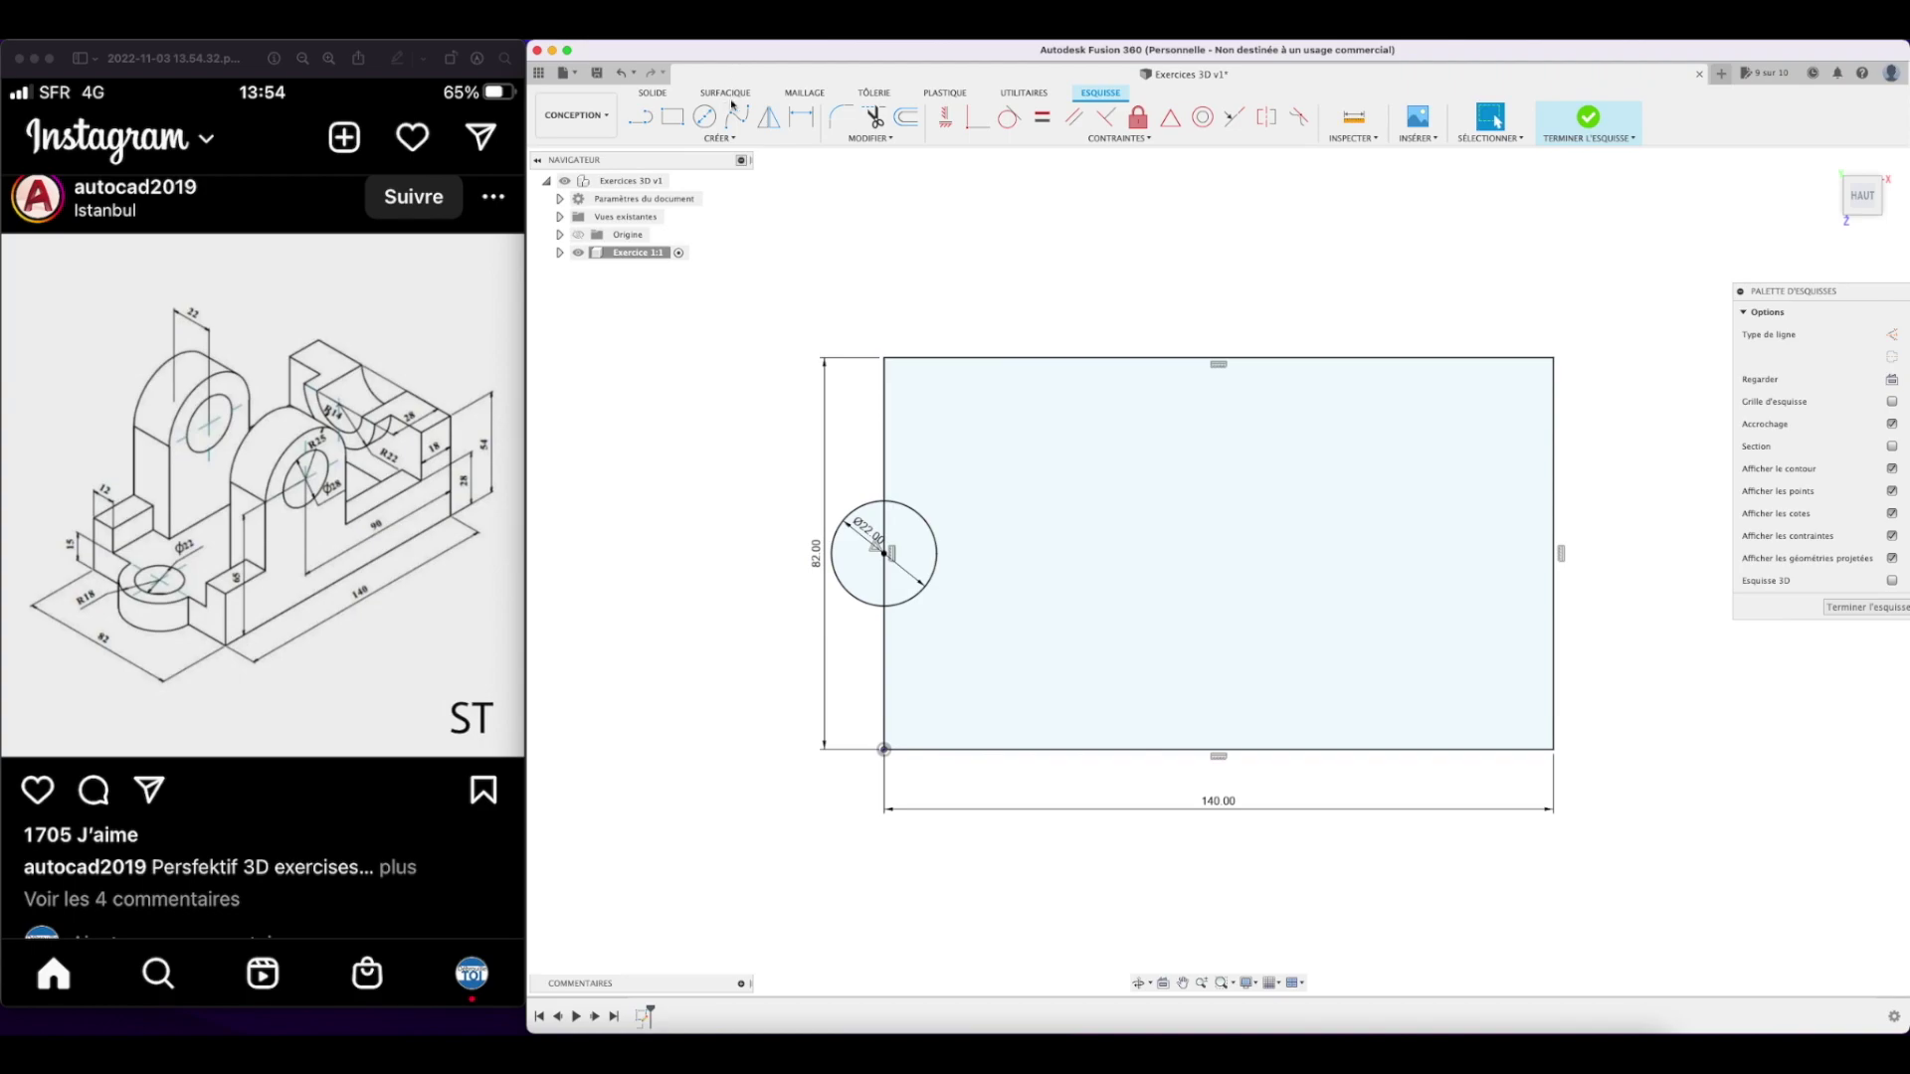
{"action": "left_click", "coordinate": [705, 117]}
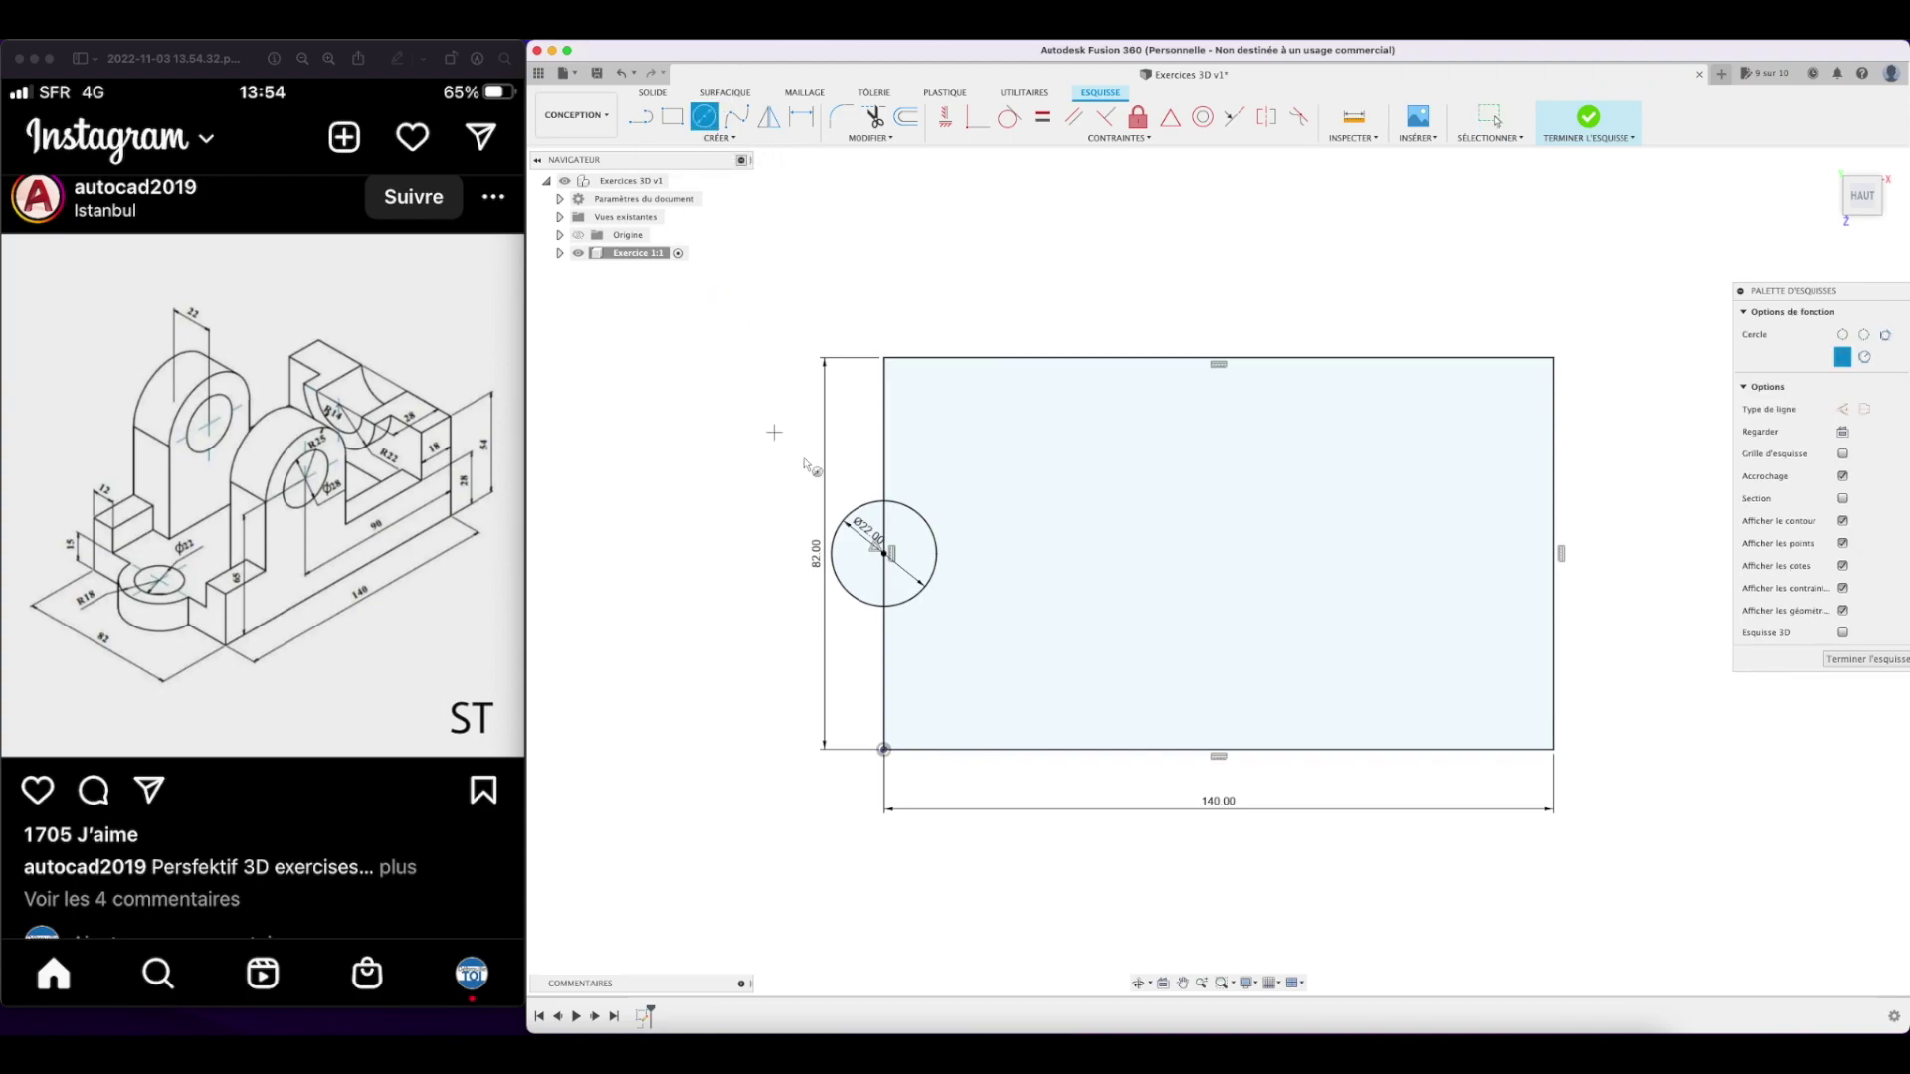
{"action": "left_click", "coordinate": [883, 553]}
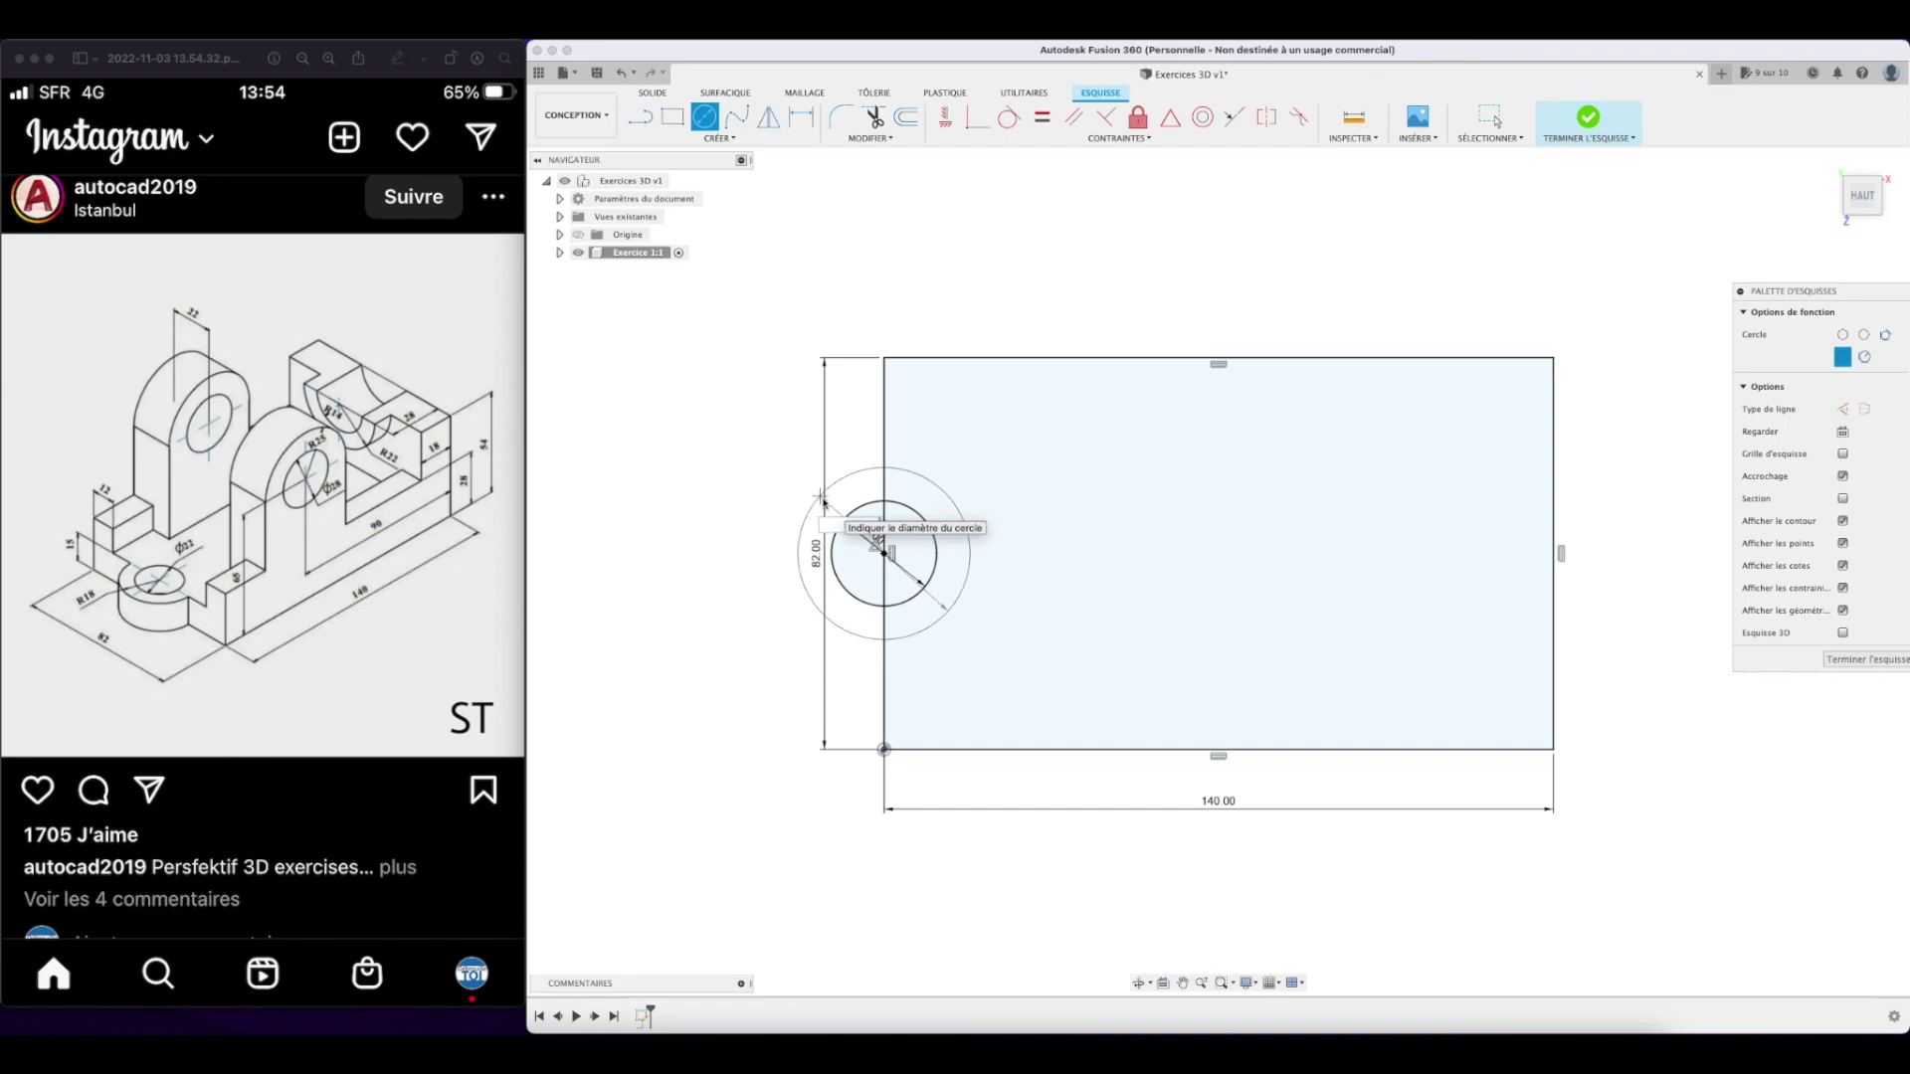
{"action": "left_click", "coordinate": [822, 497]}
{"action": "key", "text": "Escape"}
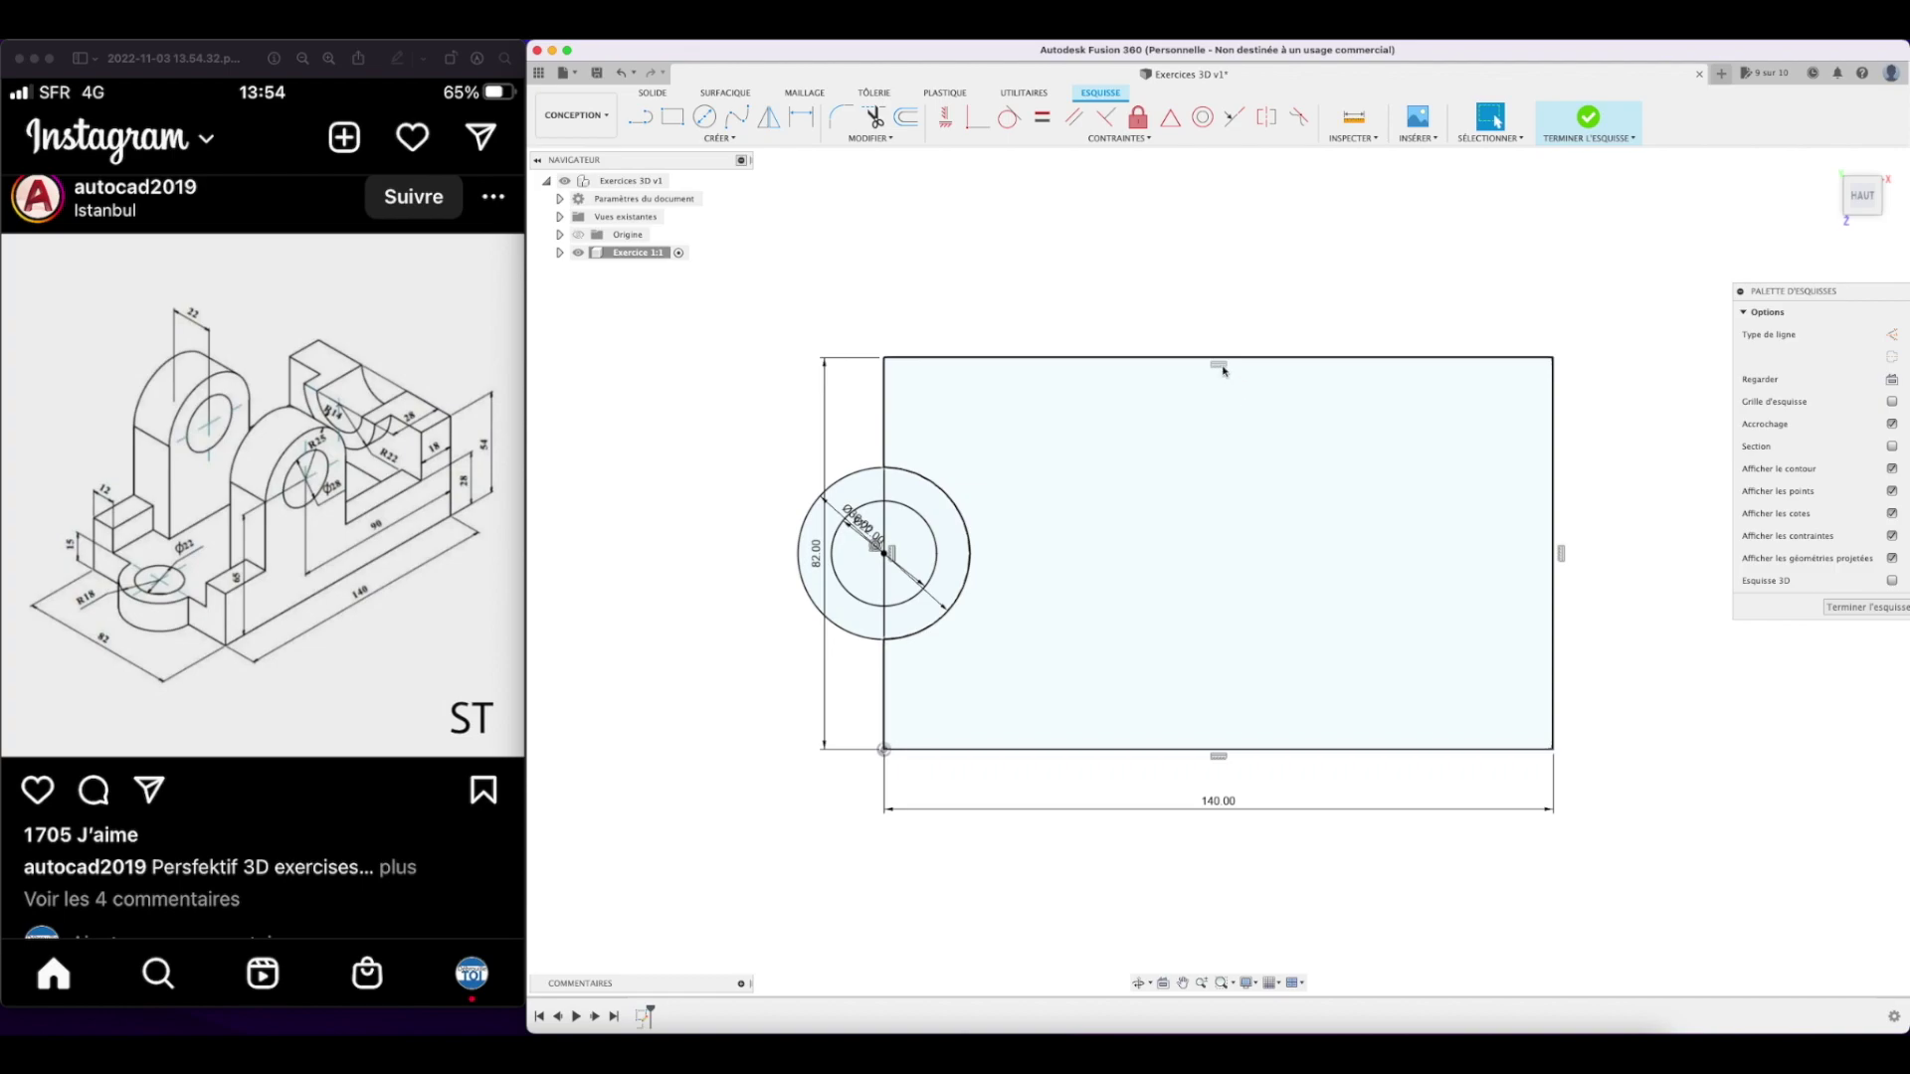
Step: Draw two horizontal lines across the rectangle, near the top and bottom edges
{"action": "left_click", "coordinate": [639, 117]}
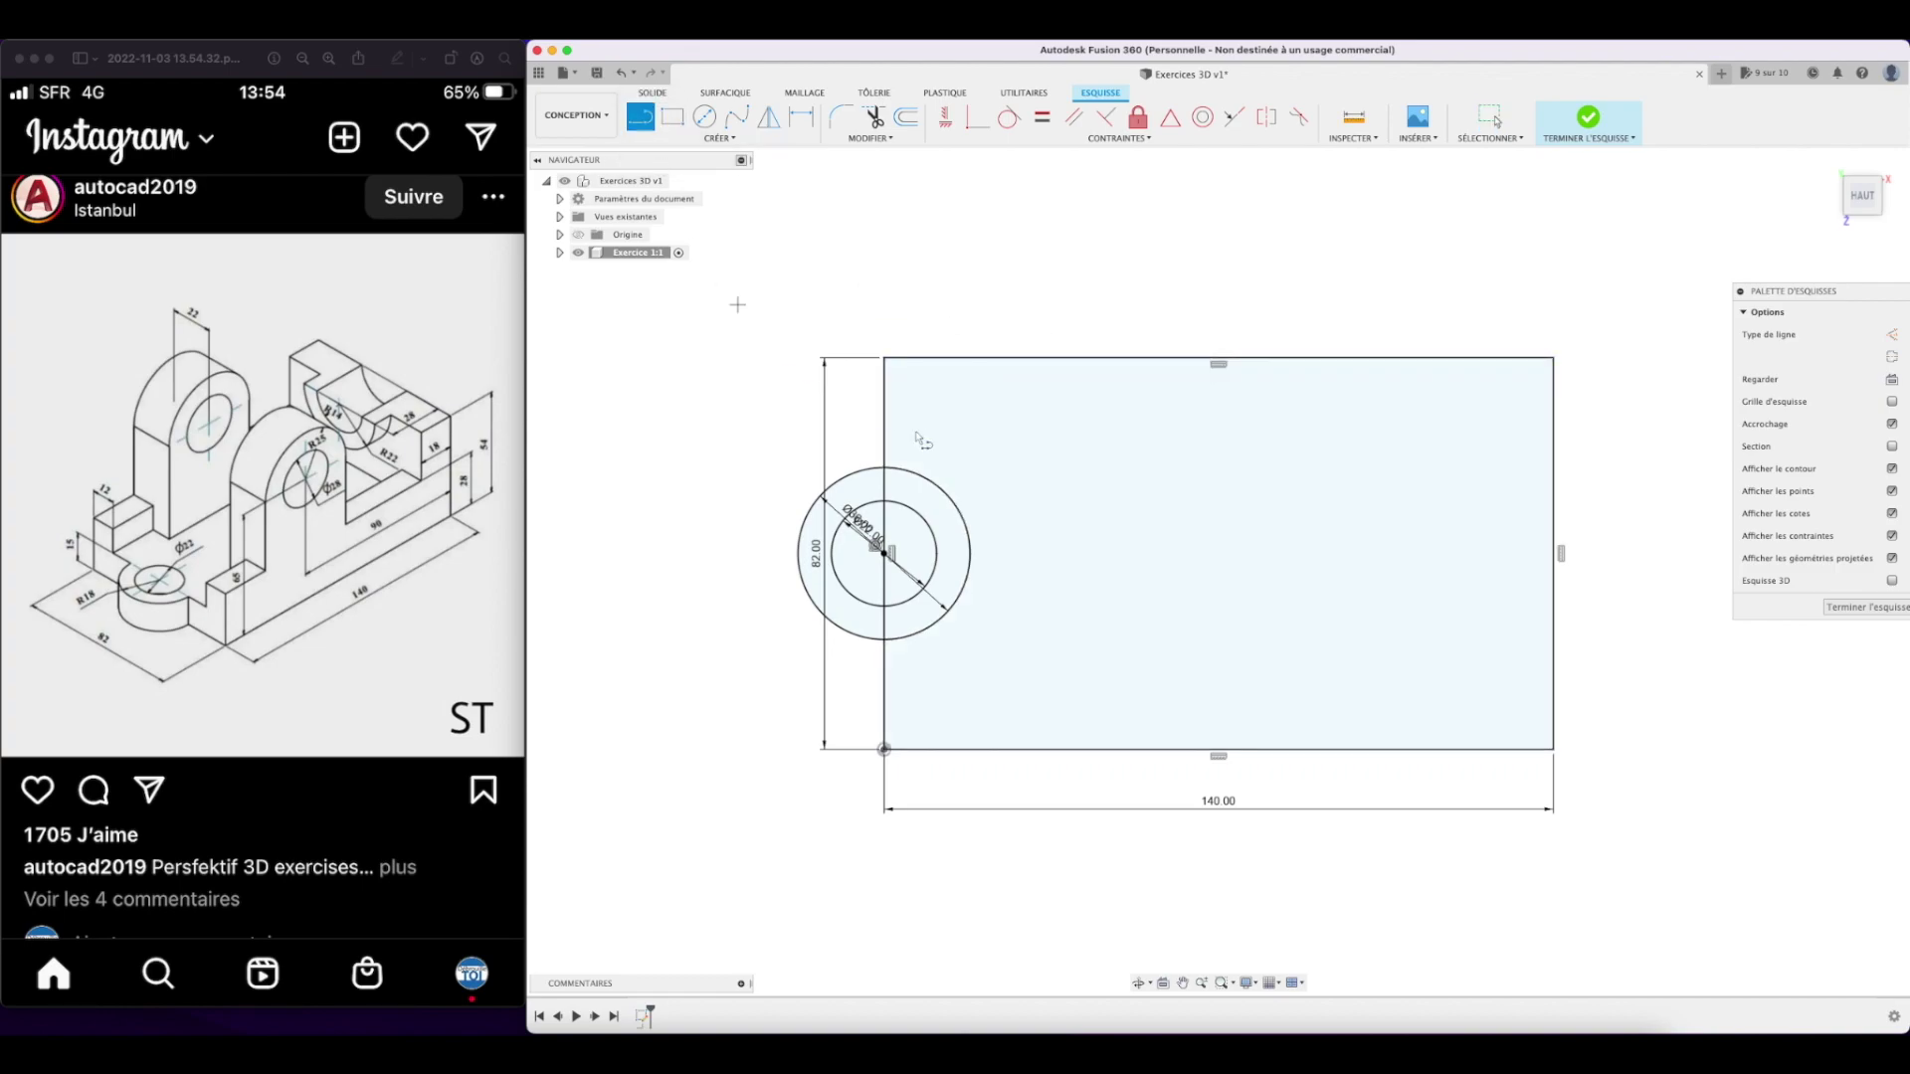
{"action": "left_click", "coordinate": [884, 391]}
{"action": "left_click", "coordinate": [1553, 391]}
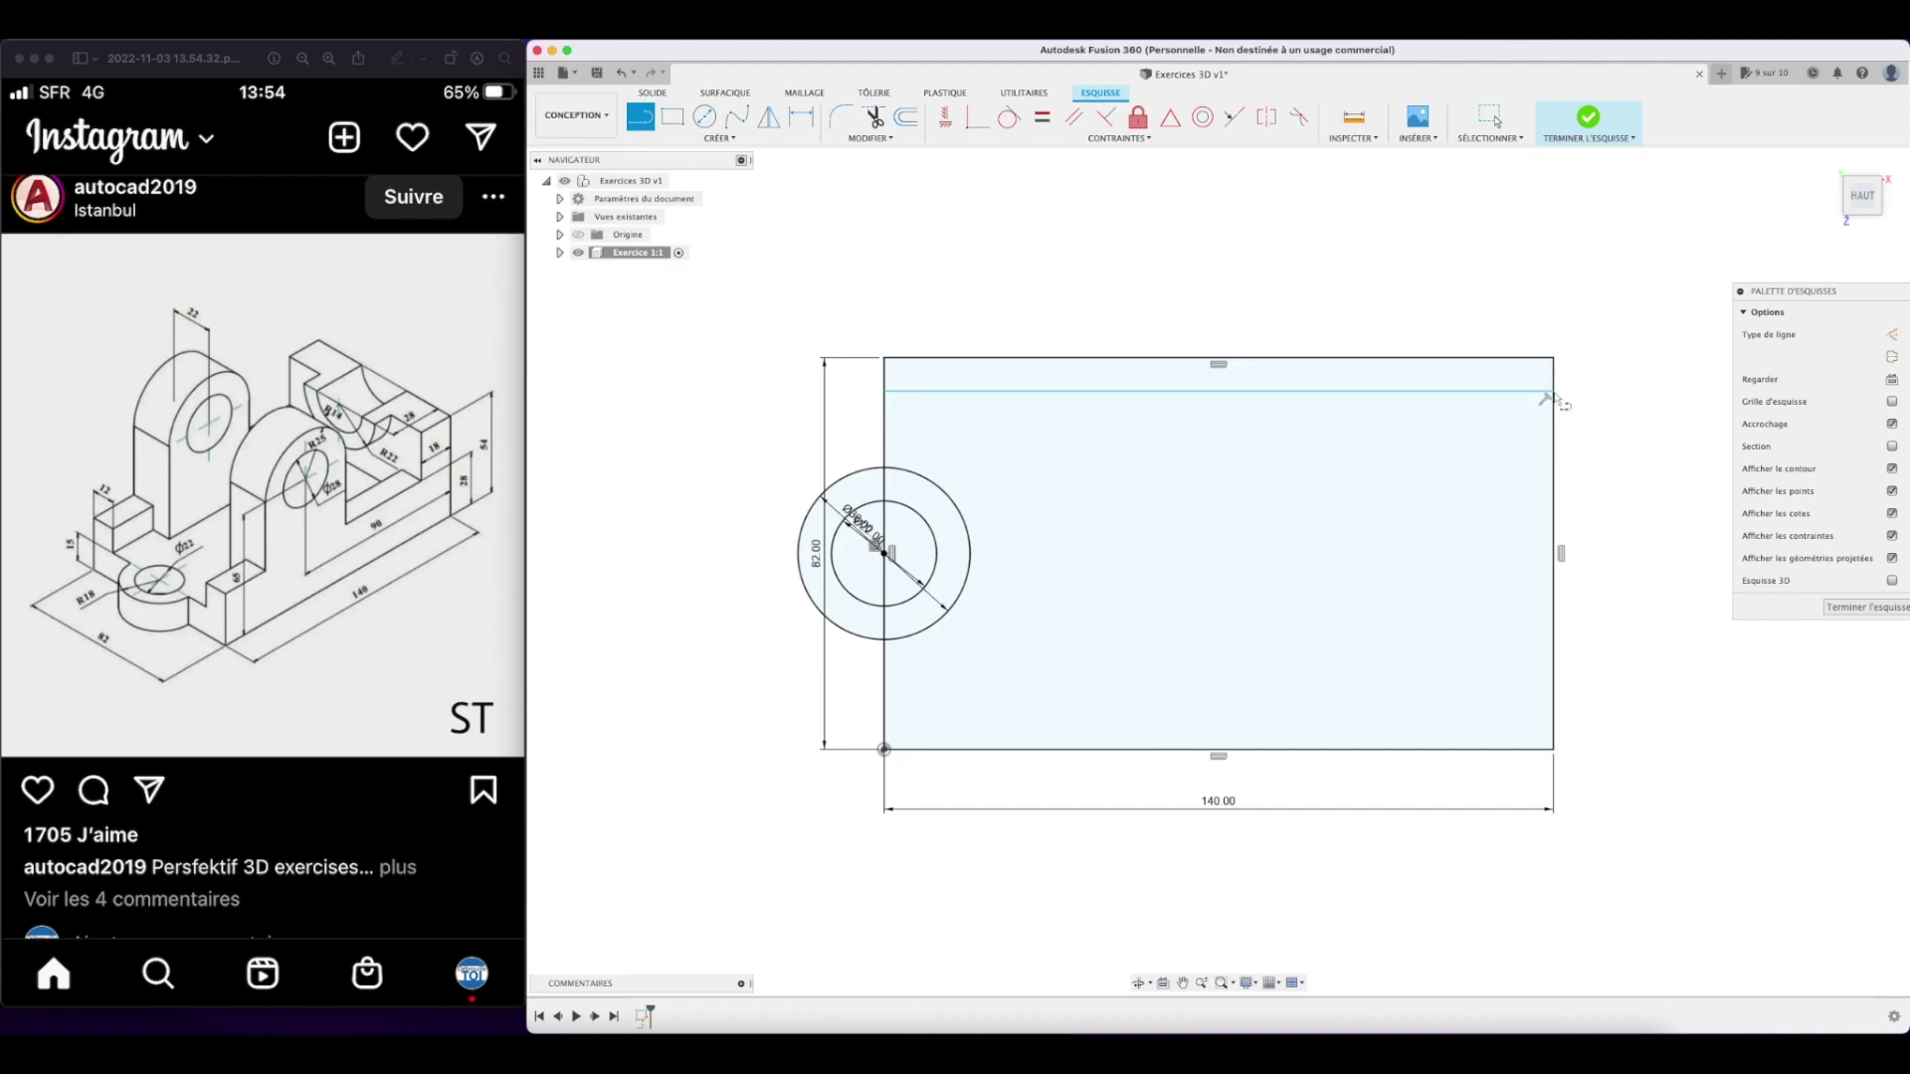
{"action": "left_click", "coordinate": [1552, 712]}
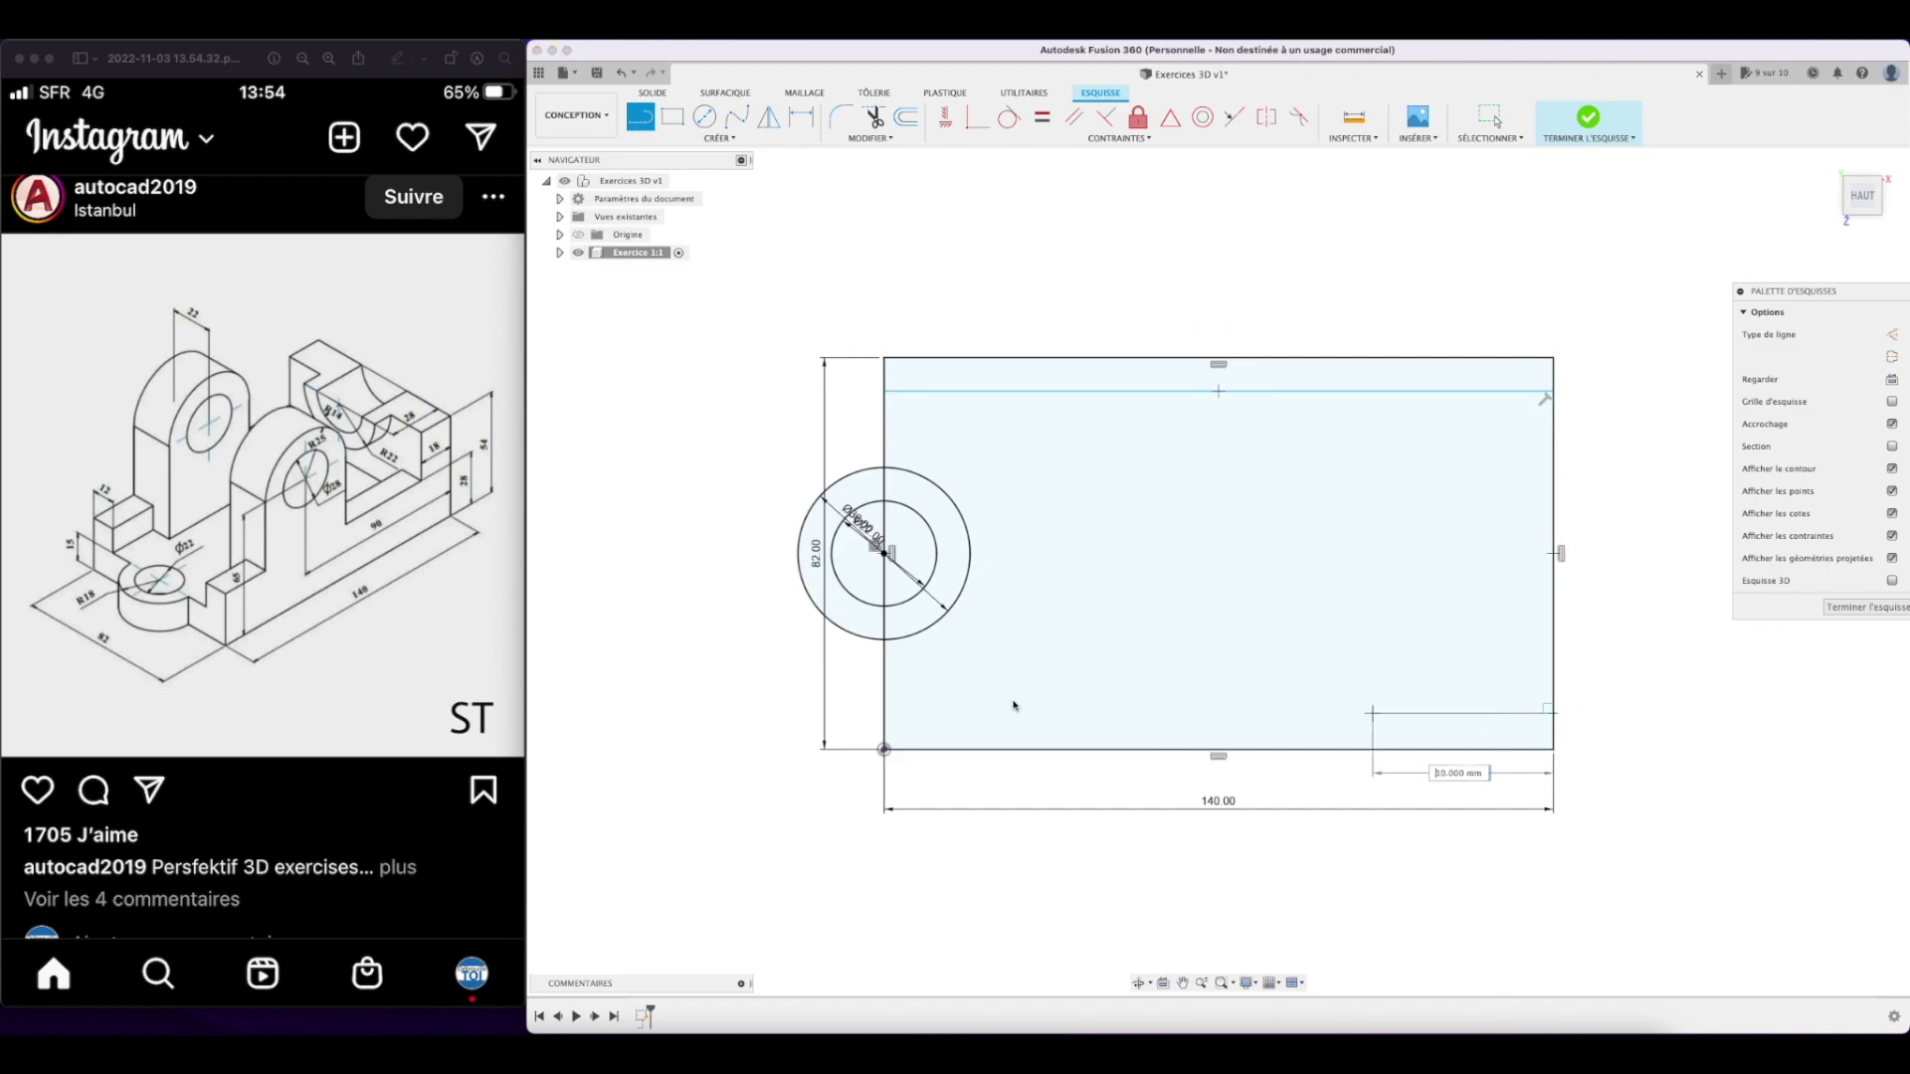
{"action": "left_click", "coordinate": [886, 713]}
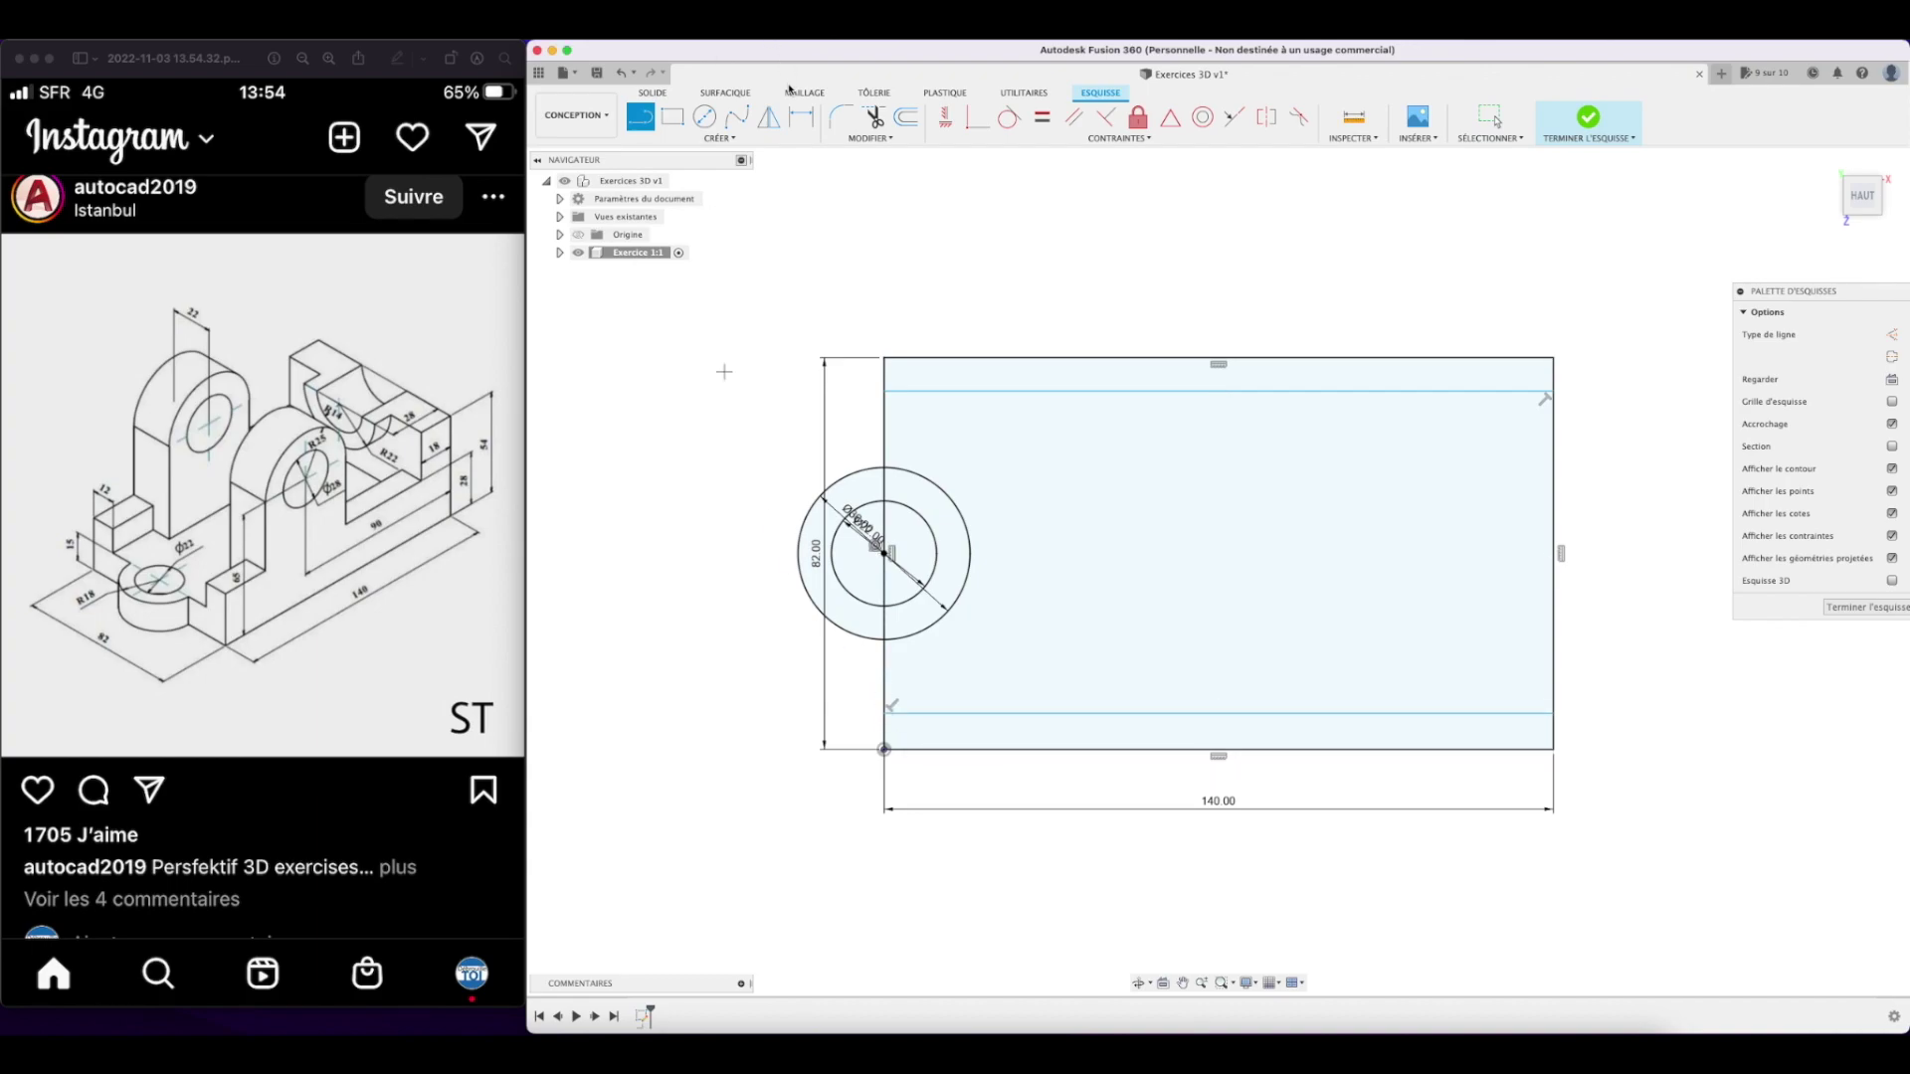
Step: Dimension the top inner line 12 mm from the top edge, linking the bottom offset to it
{"action": "left_click", "coordinate": [801, 116]}
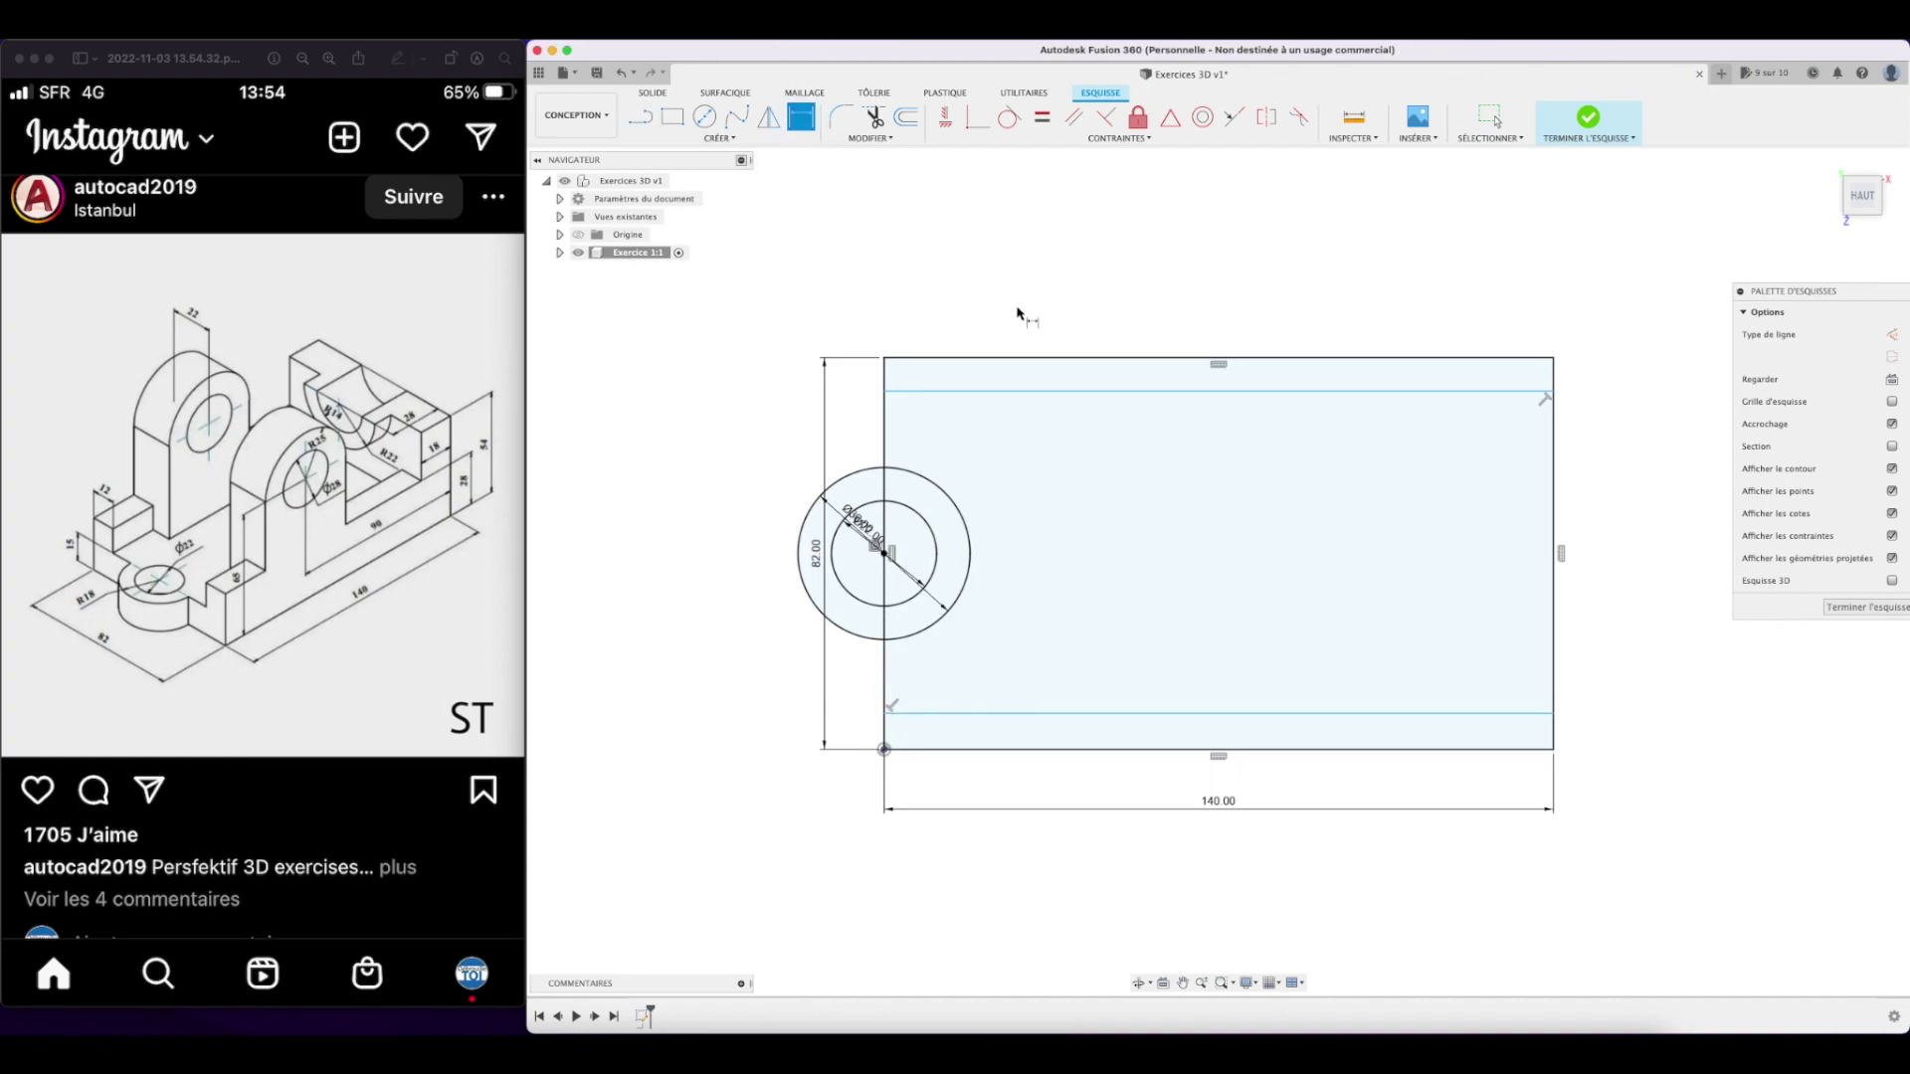
{"action": "left_click", "coordinate": [1143, 392]}
{"action": "left_click", "coordinate": [1143, 358]}
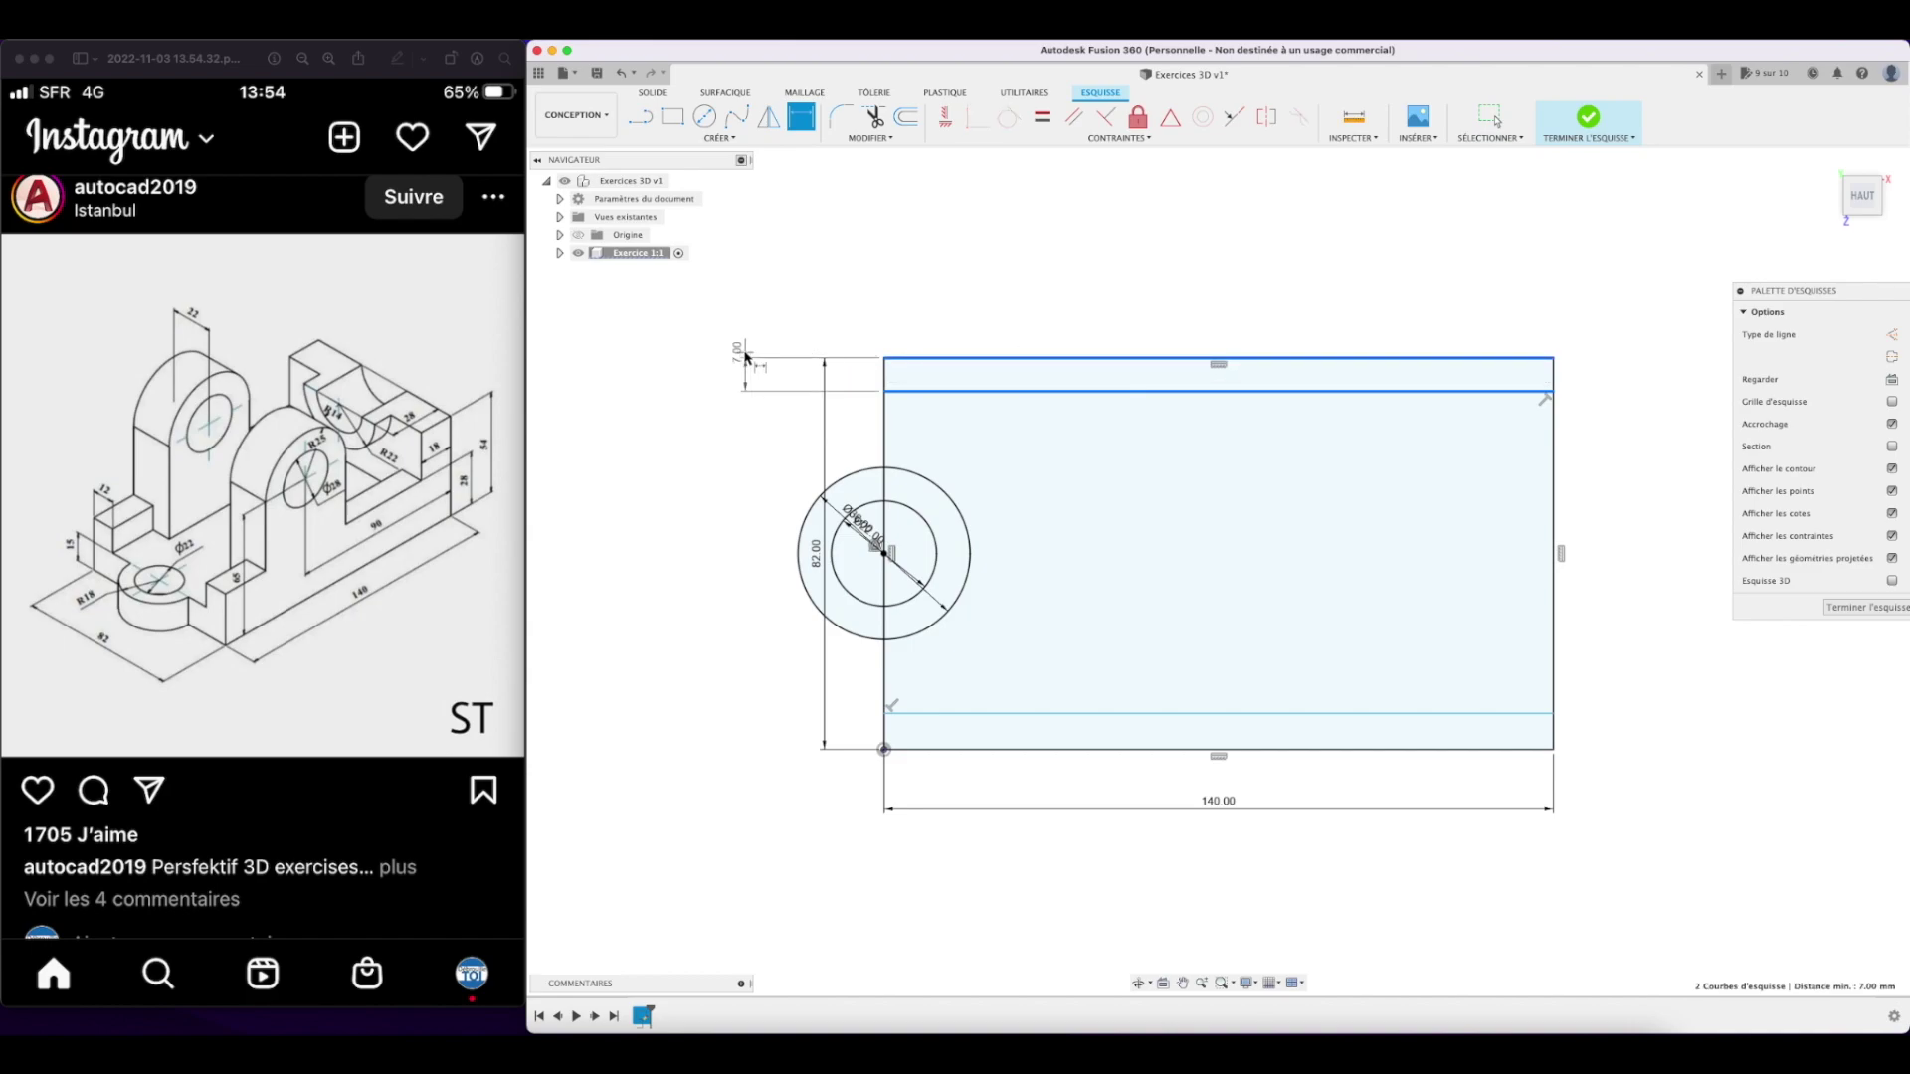
{"action": "left_click", "coordinate": [687, 355]}
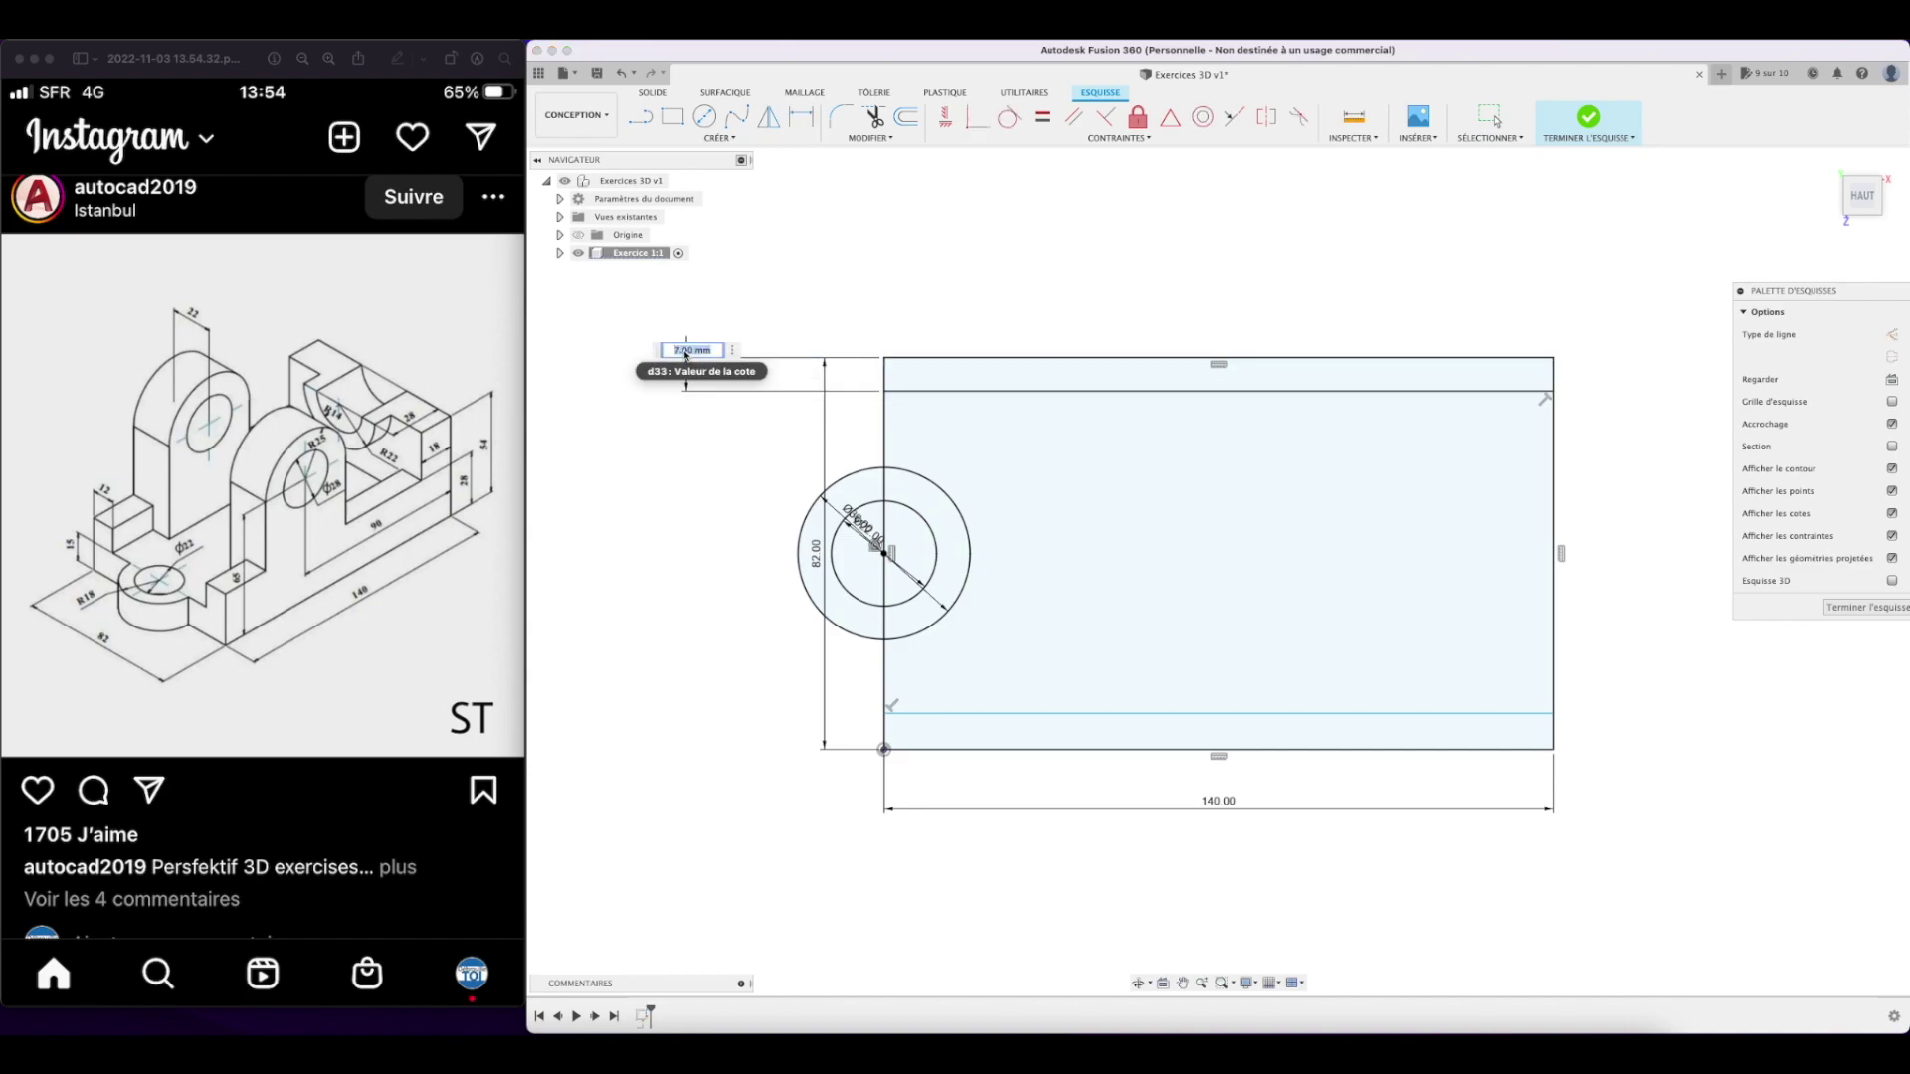
{"action": "type", "text": "12"}
{"action": "key", "text": "Return"}
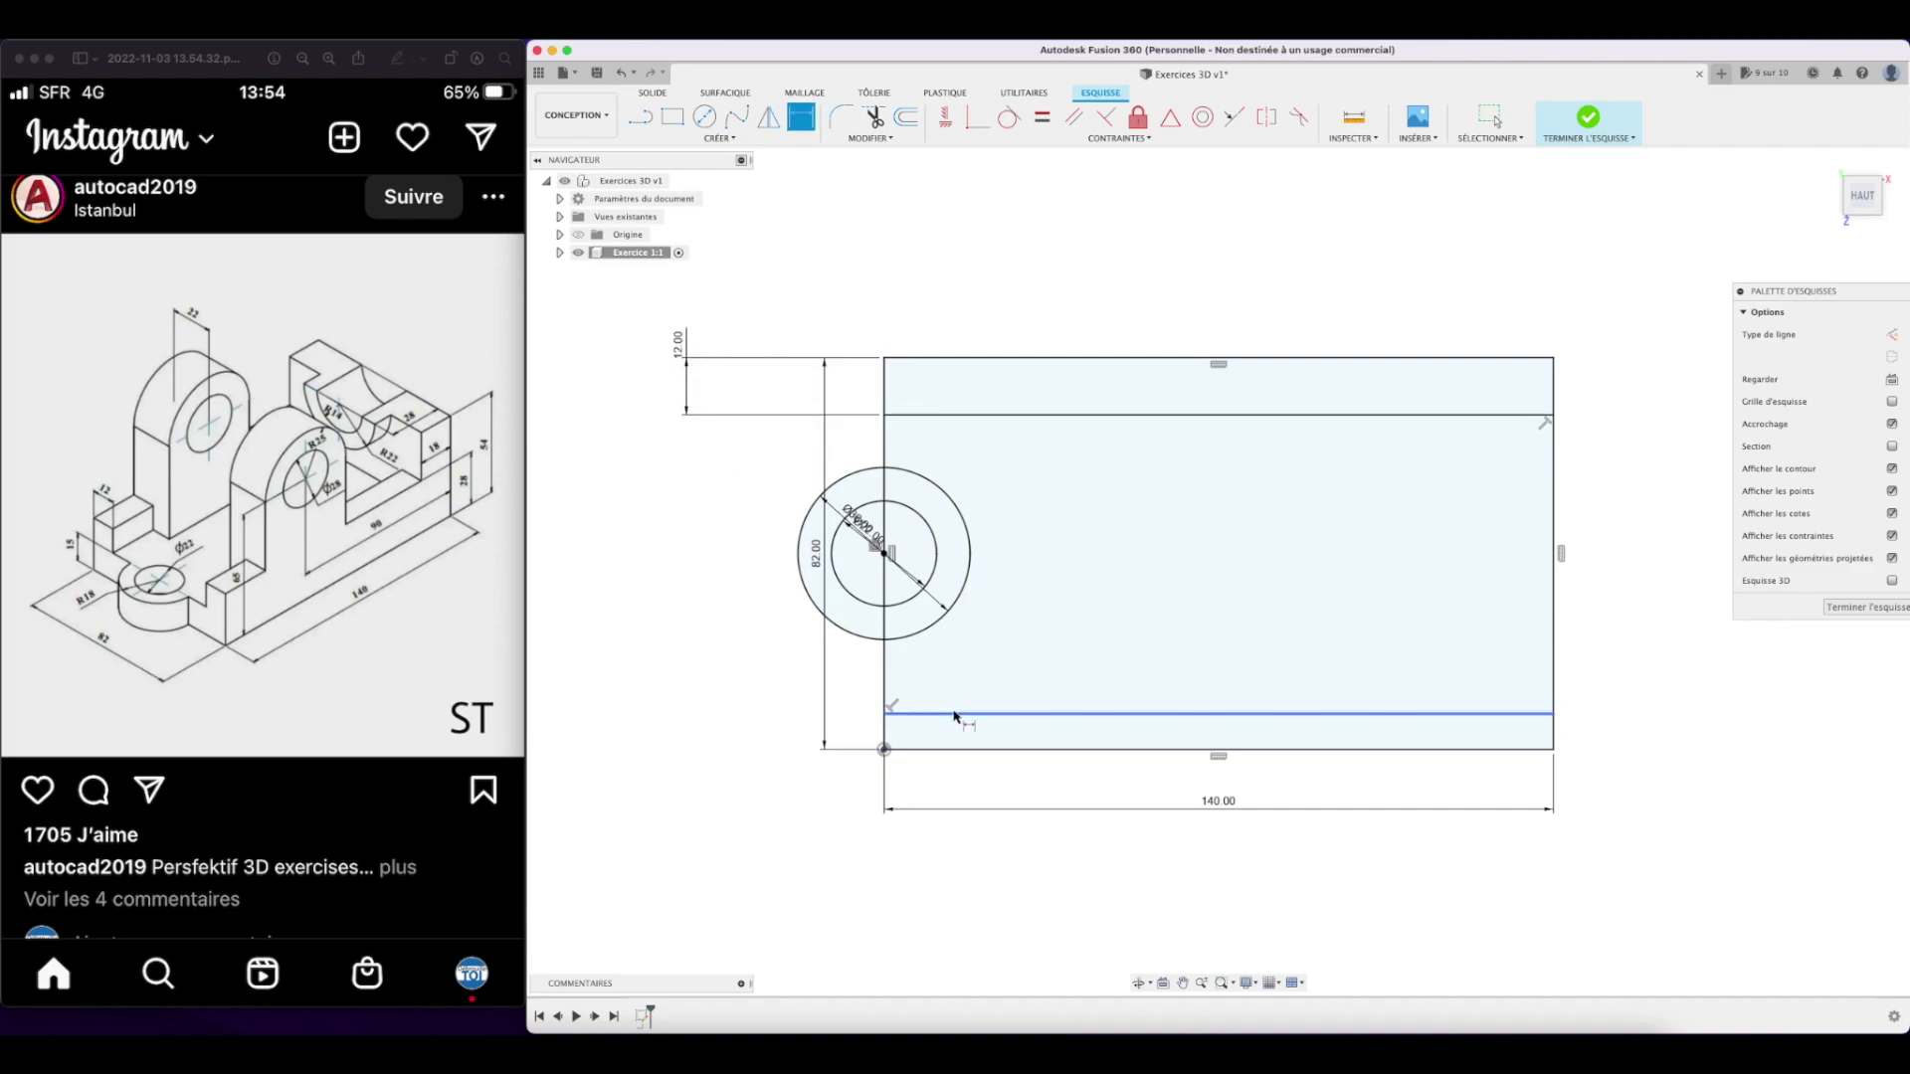
{"action": "left_click", "coordinate": [958, 721]}
{"action": "left_click", "coordinate": [945, 751]}
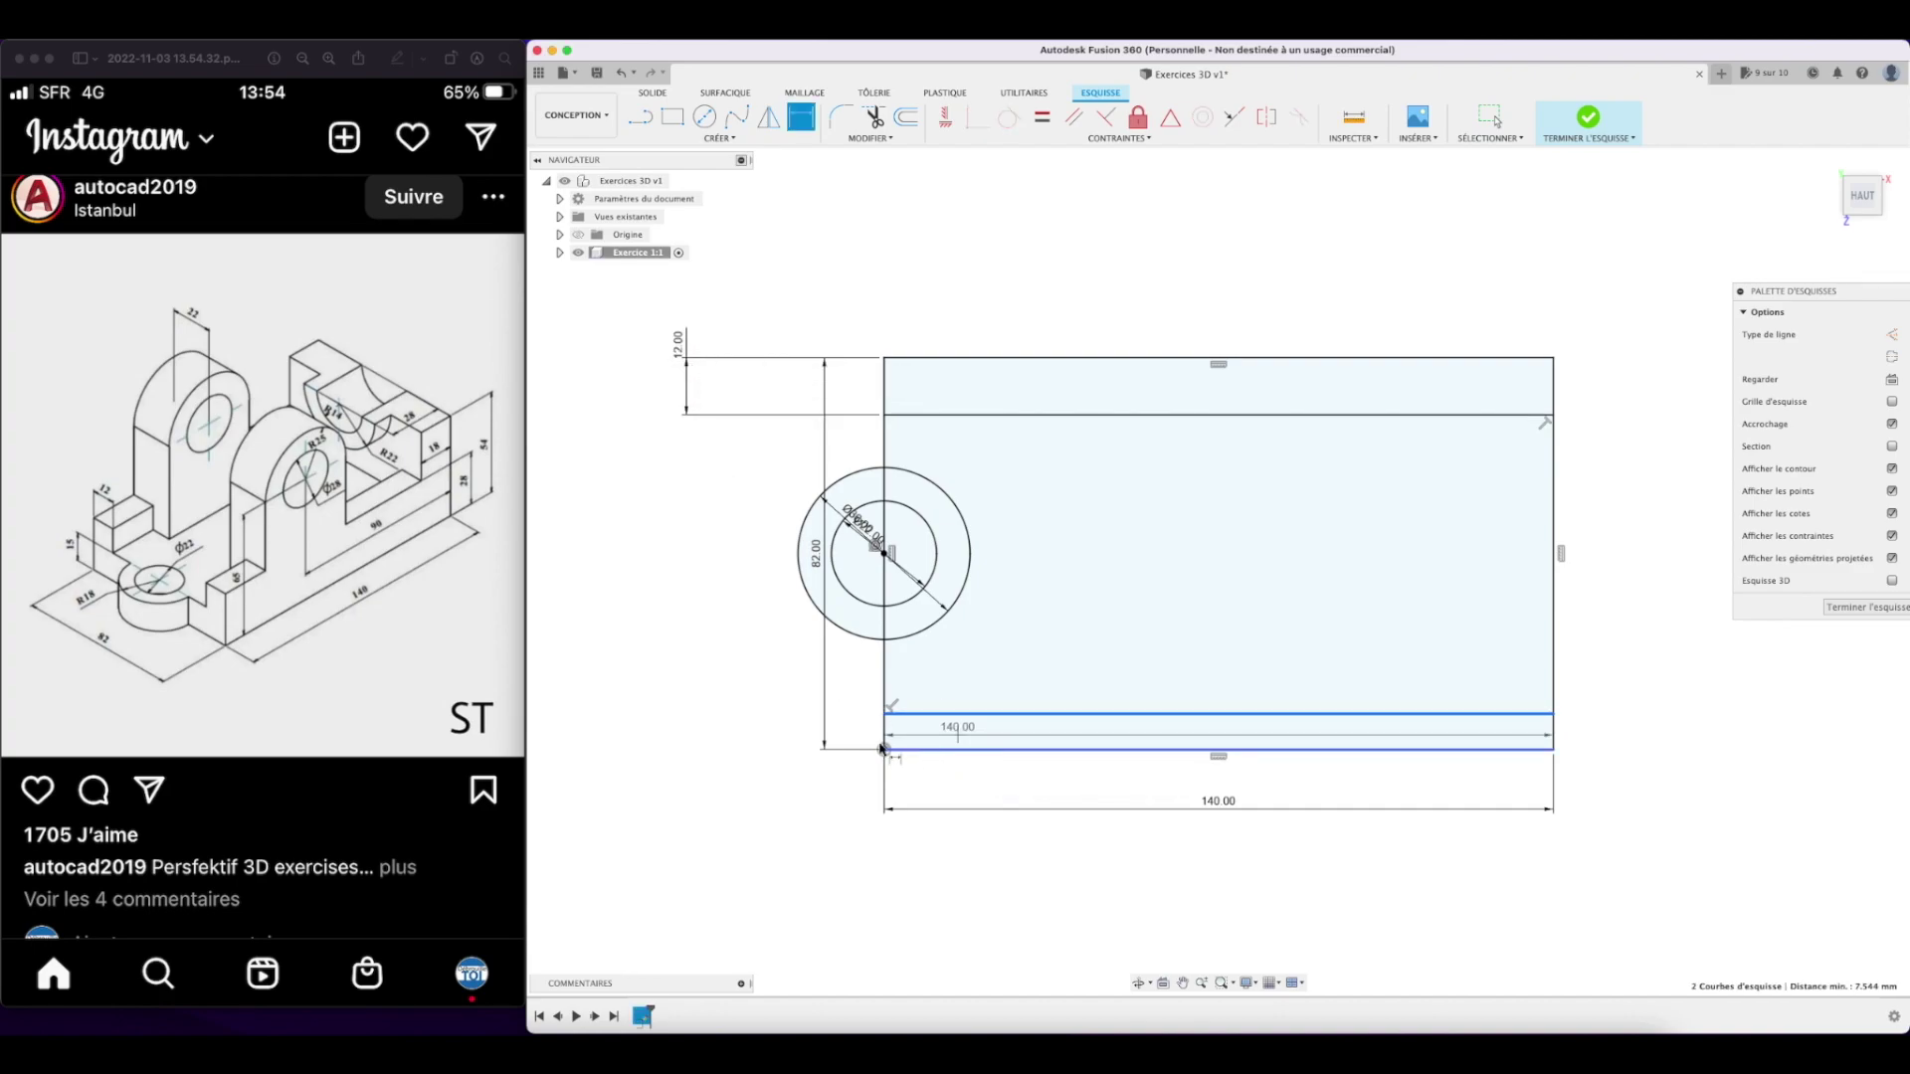
{"action": "left_click", "coordinate": [723, 734]}
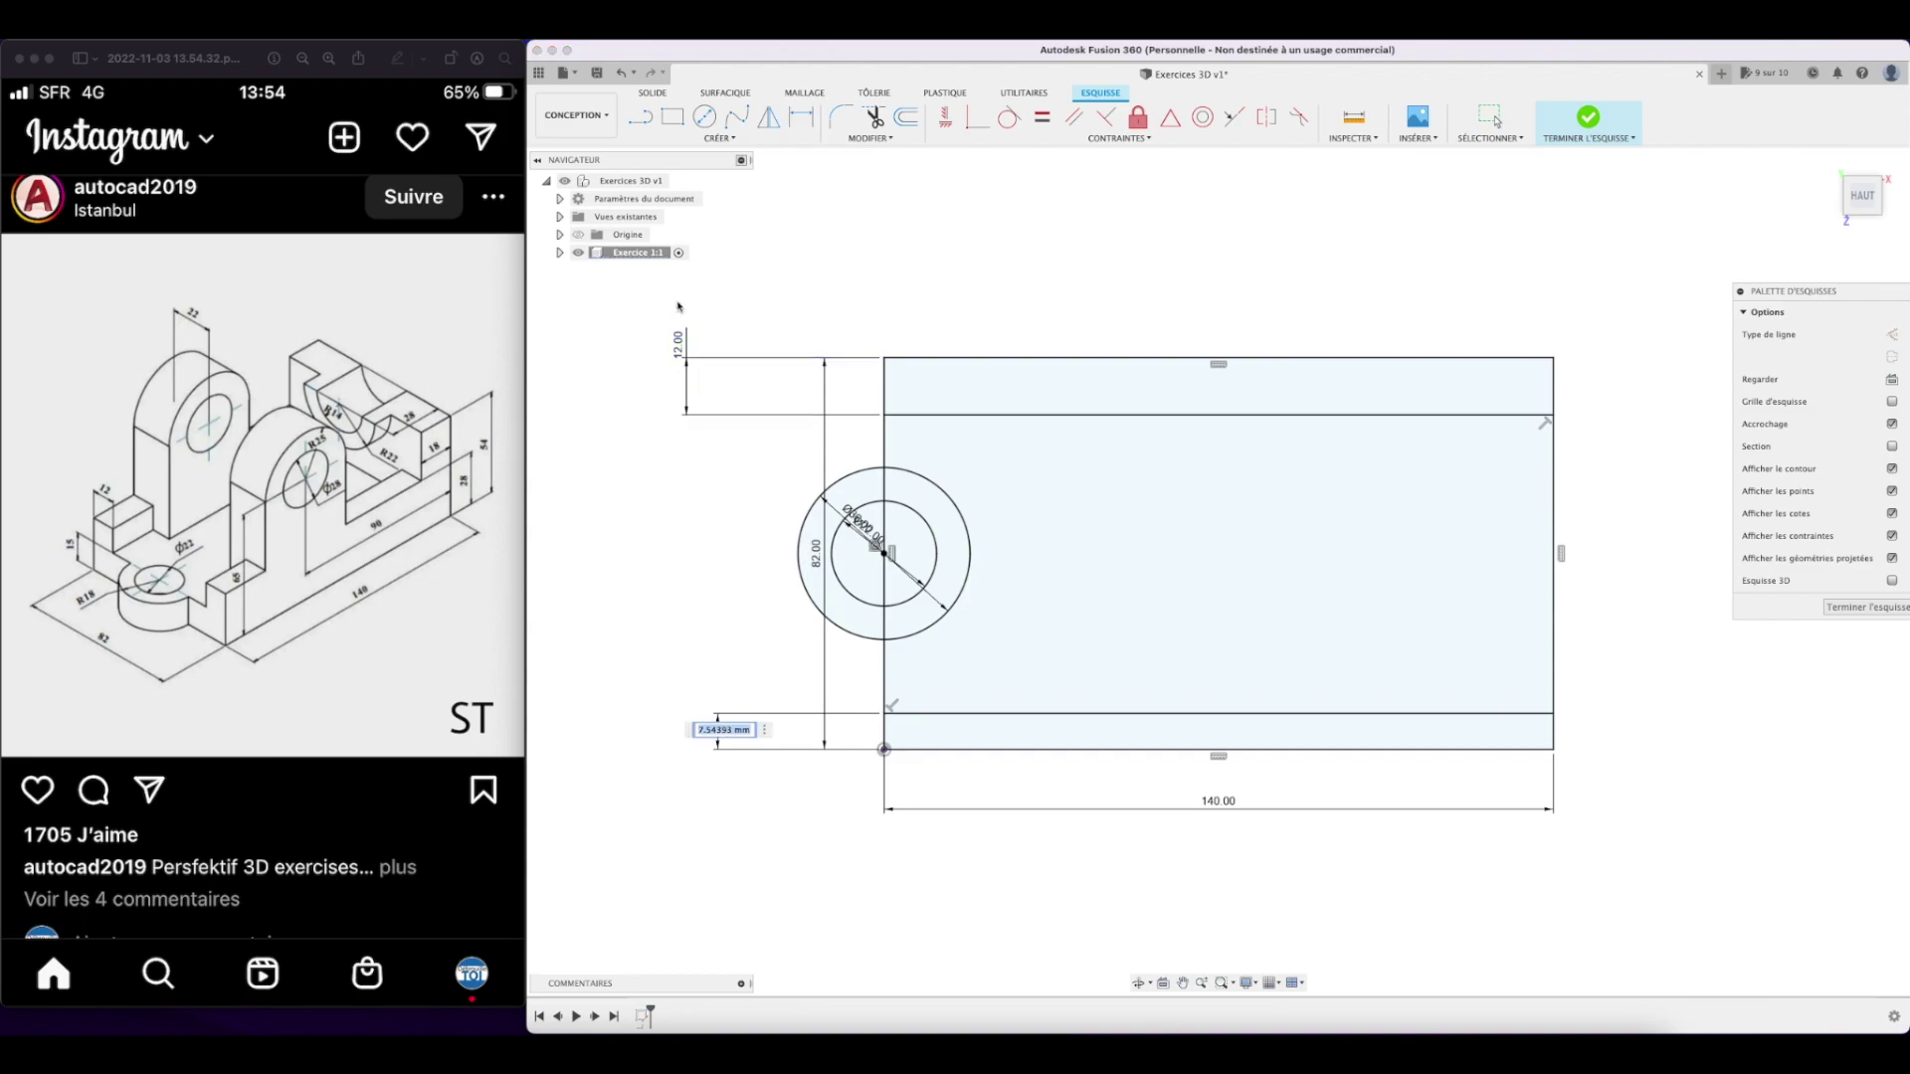
{"action": "left_click", "coordinate": [680, 350]}
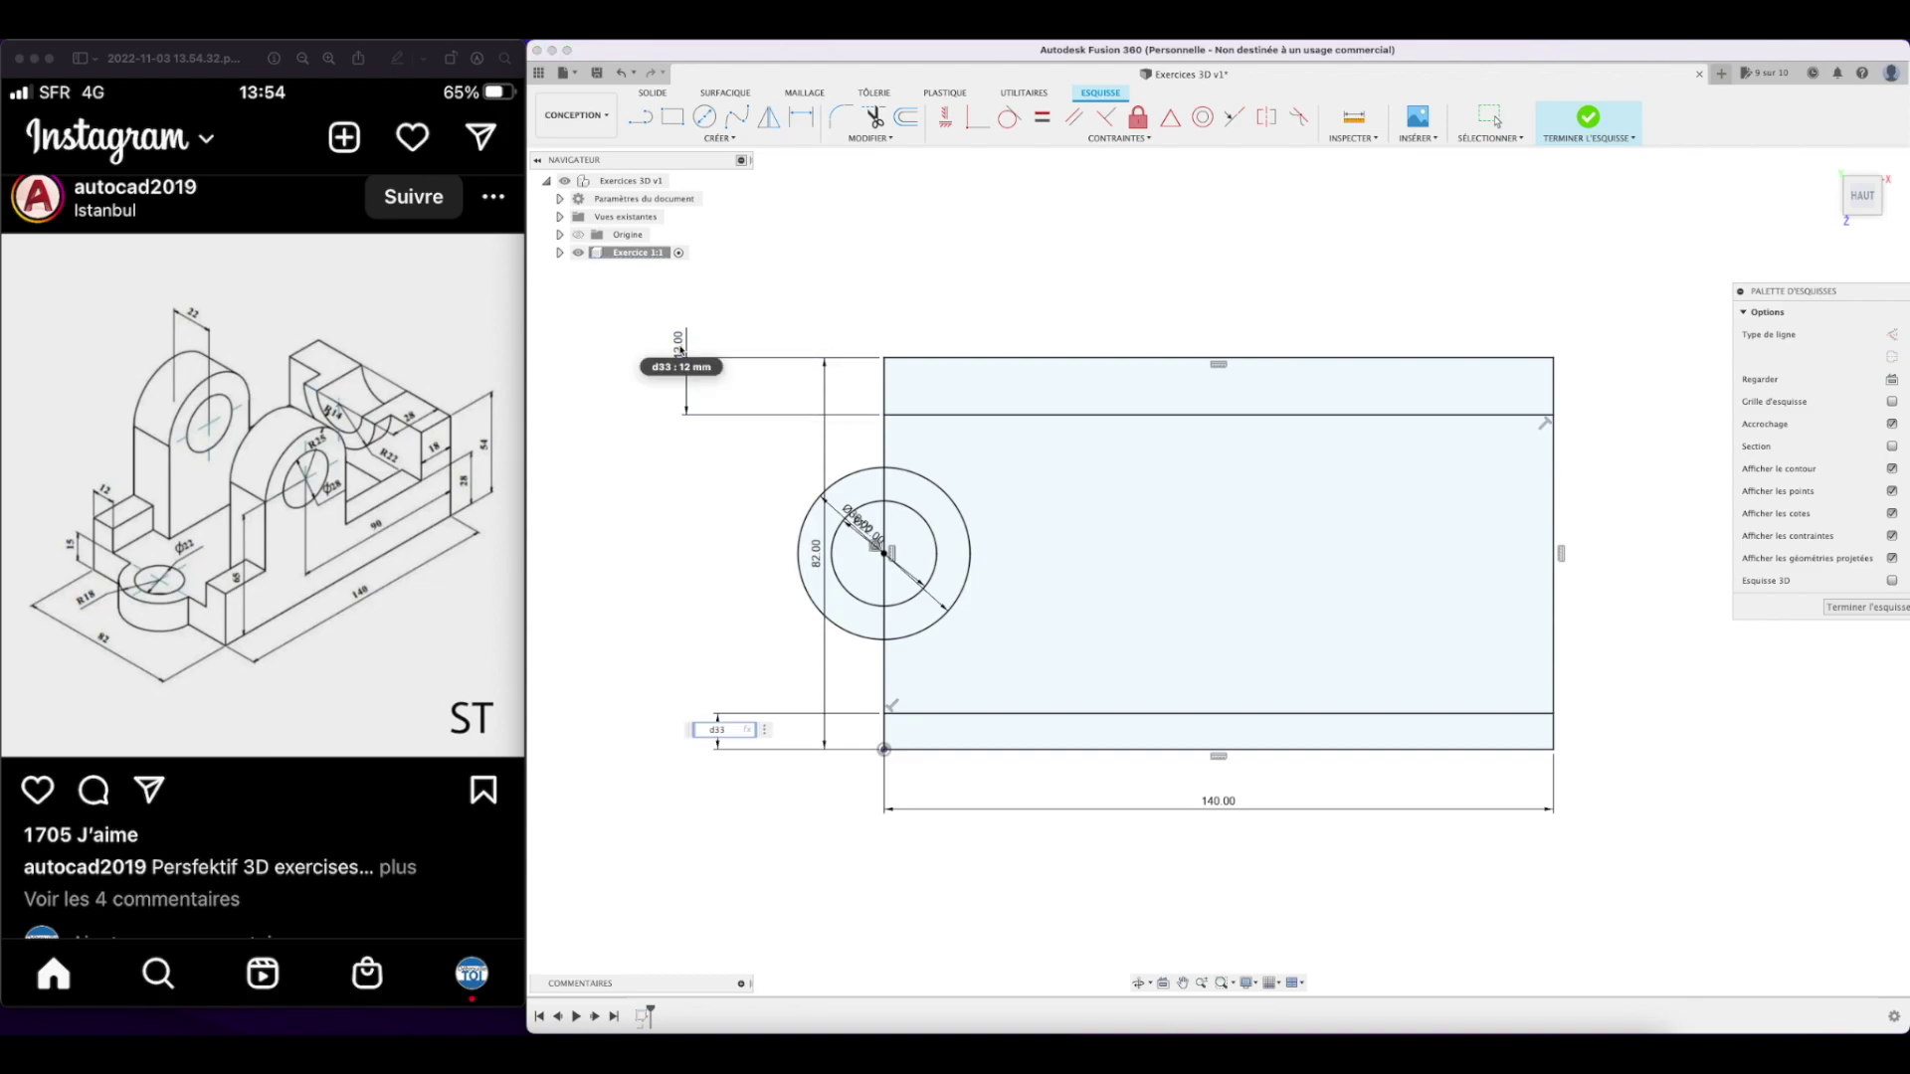
{"action": "key", "text": "Return"}
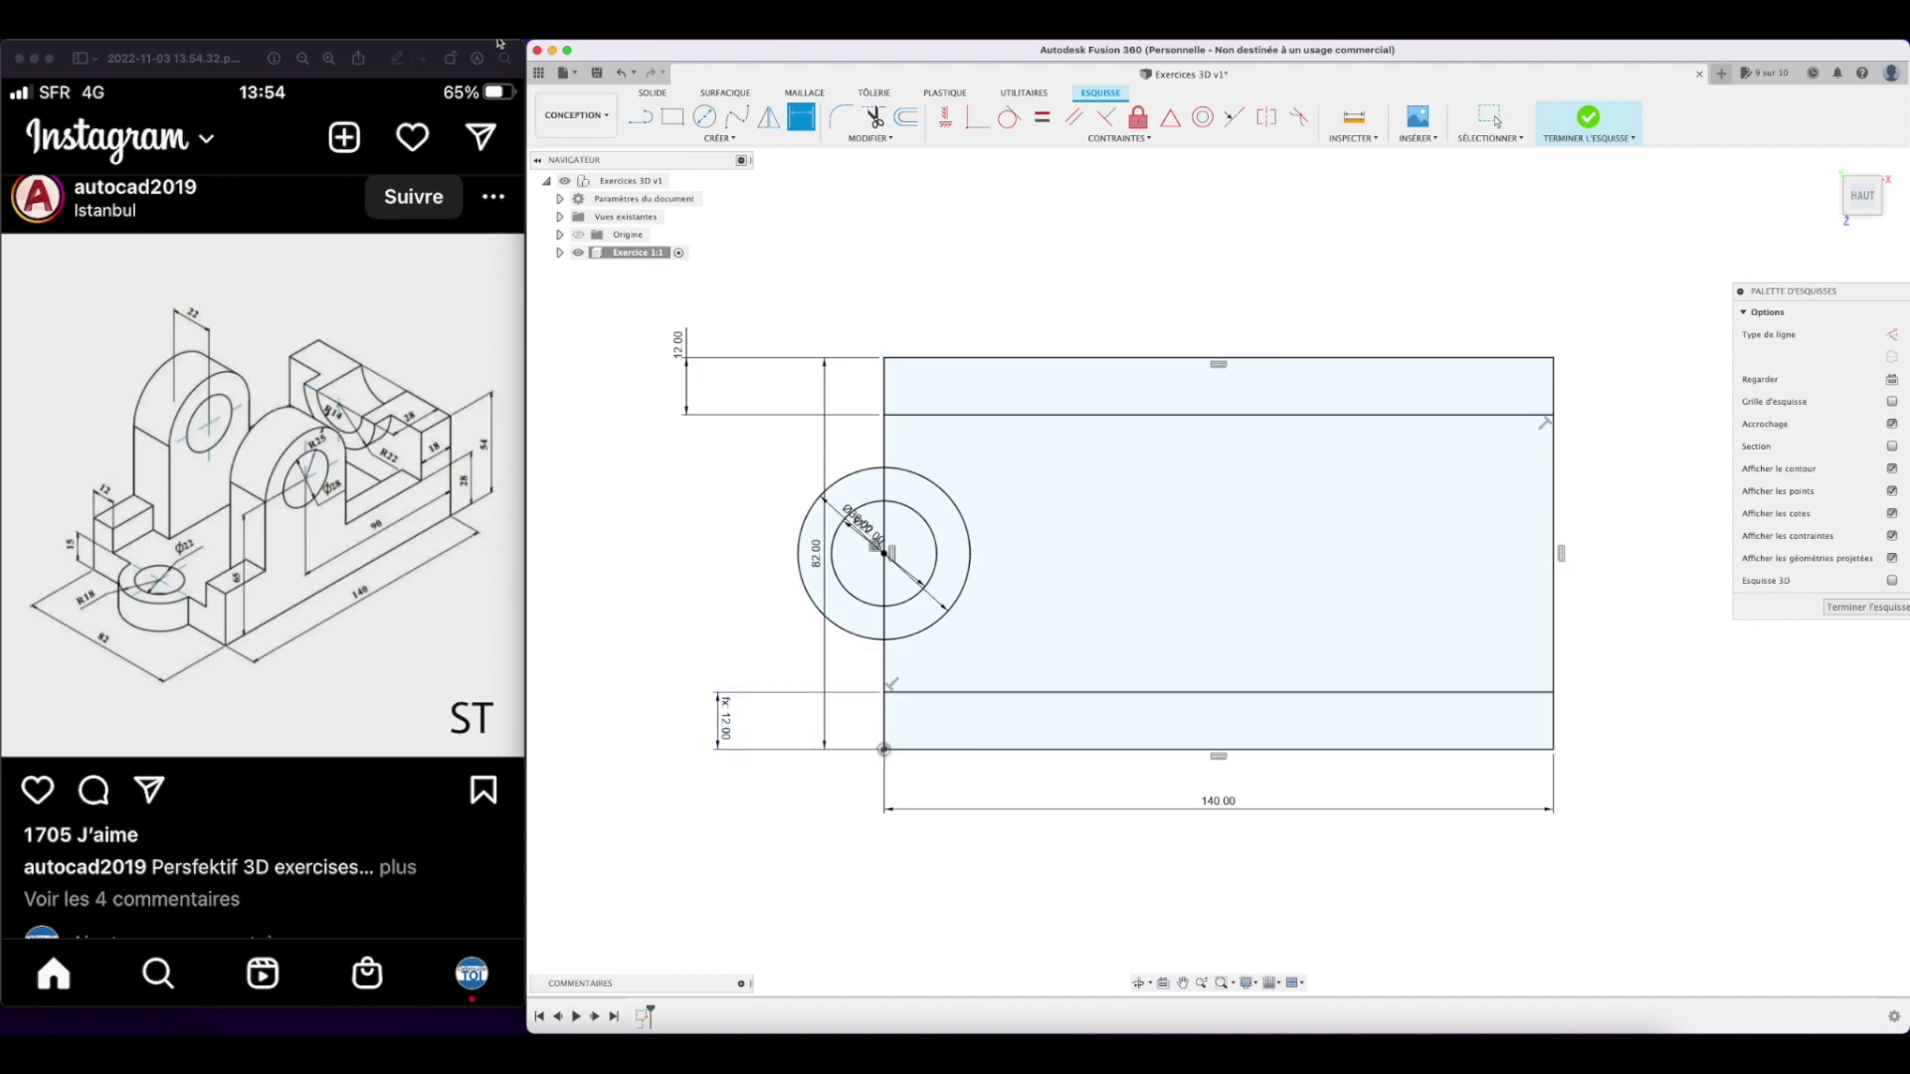
Step: Add a vertical line near the right end, dimensioned 18 mm from the right edge
{"action": "left_click", "coordinate": [641, 117]}
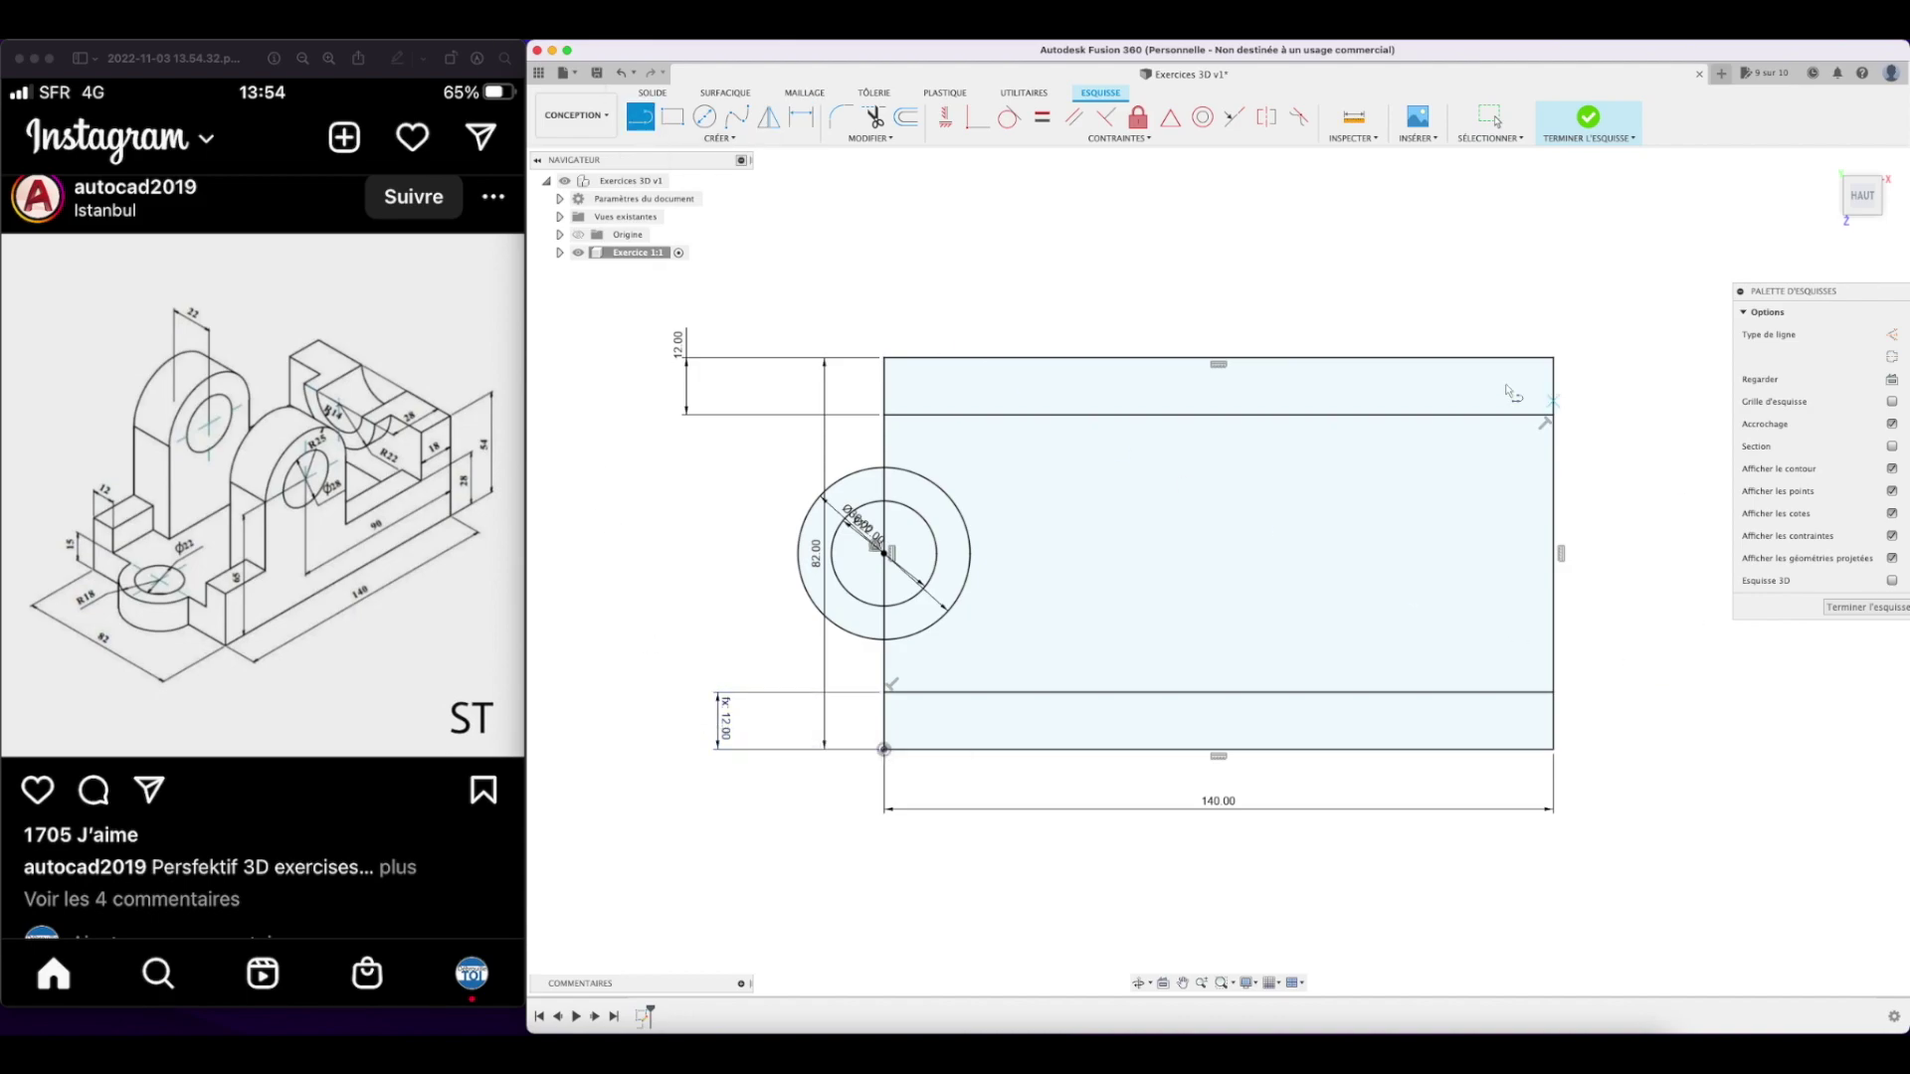
{"action": "left_click", "coordinate": [1490, 415]}
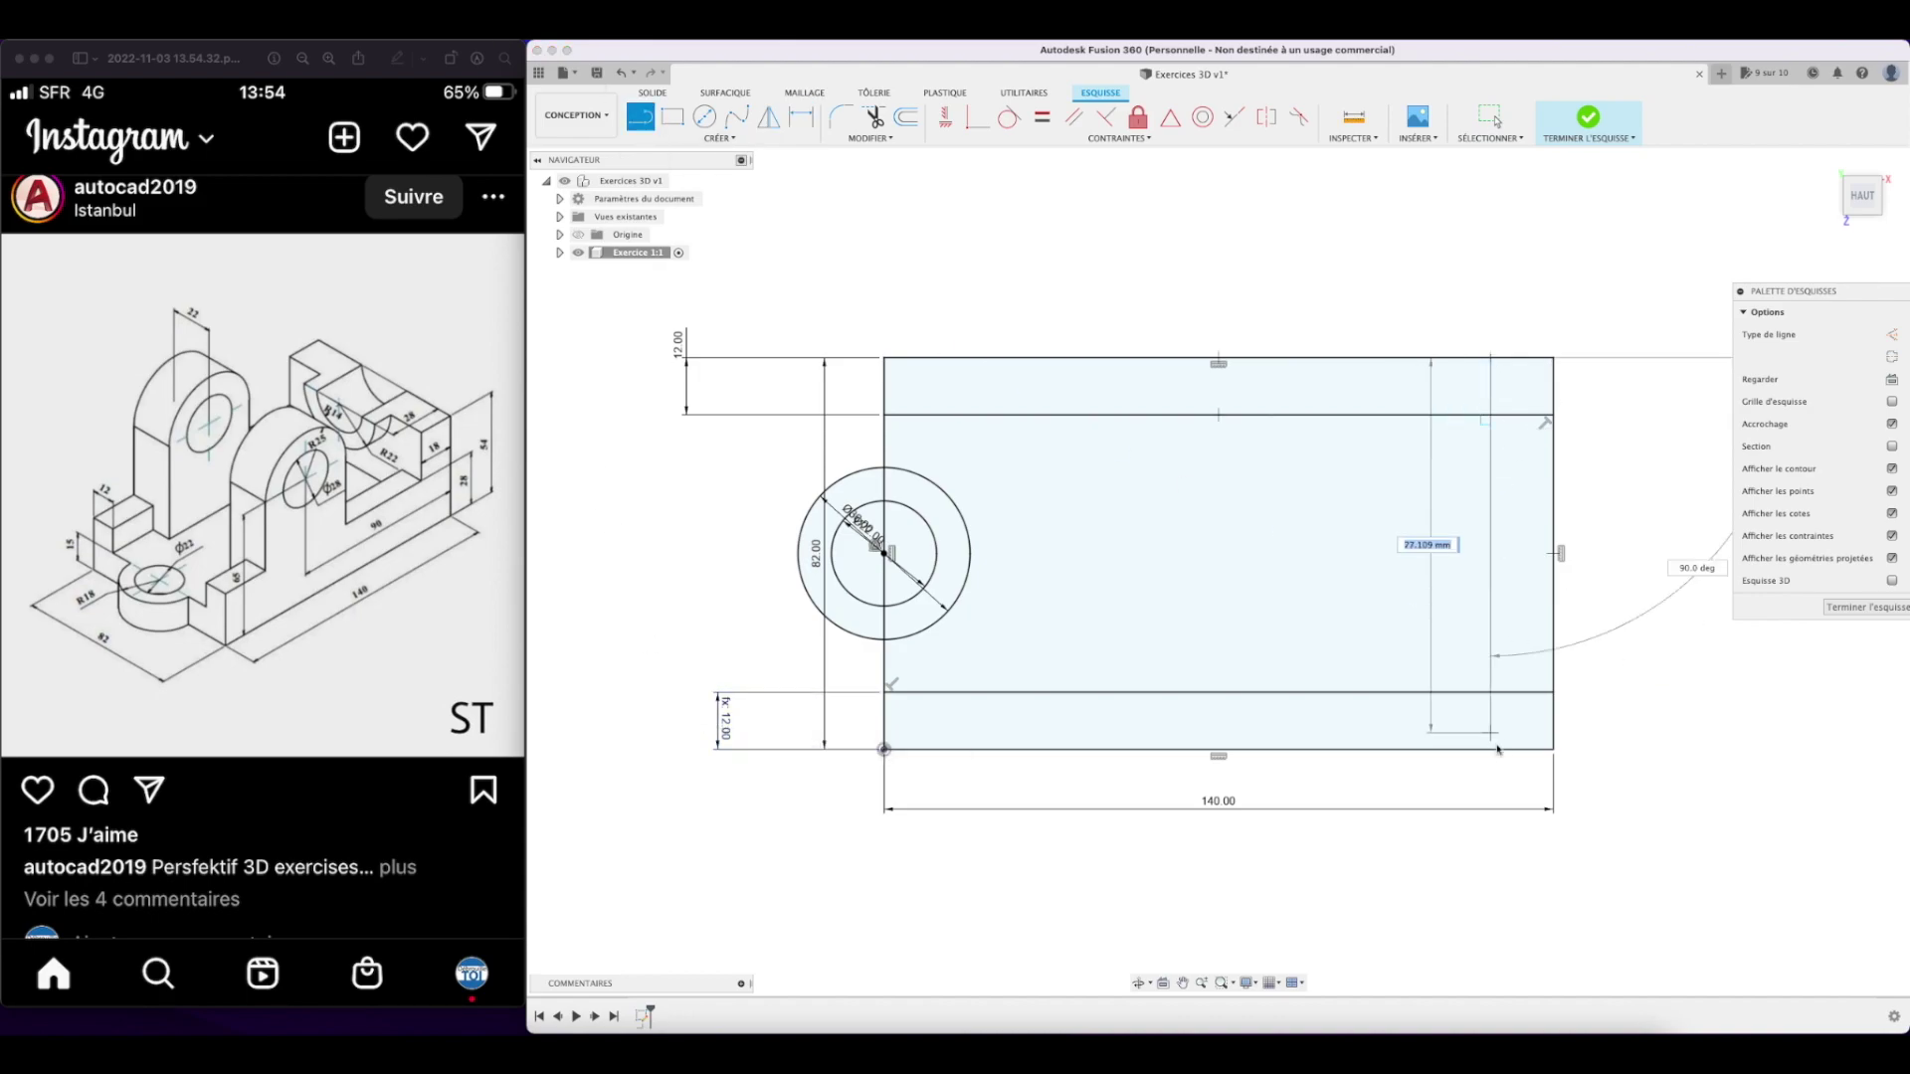
{"action": "left_click", "coordinate": [1494, 753]}
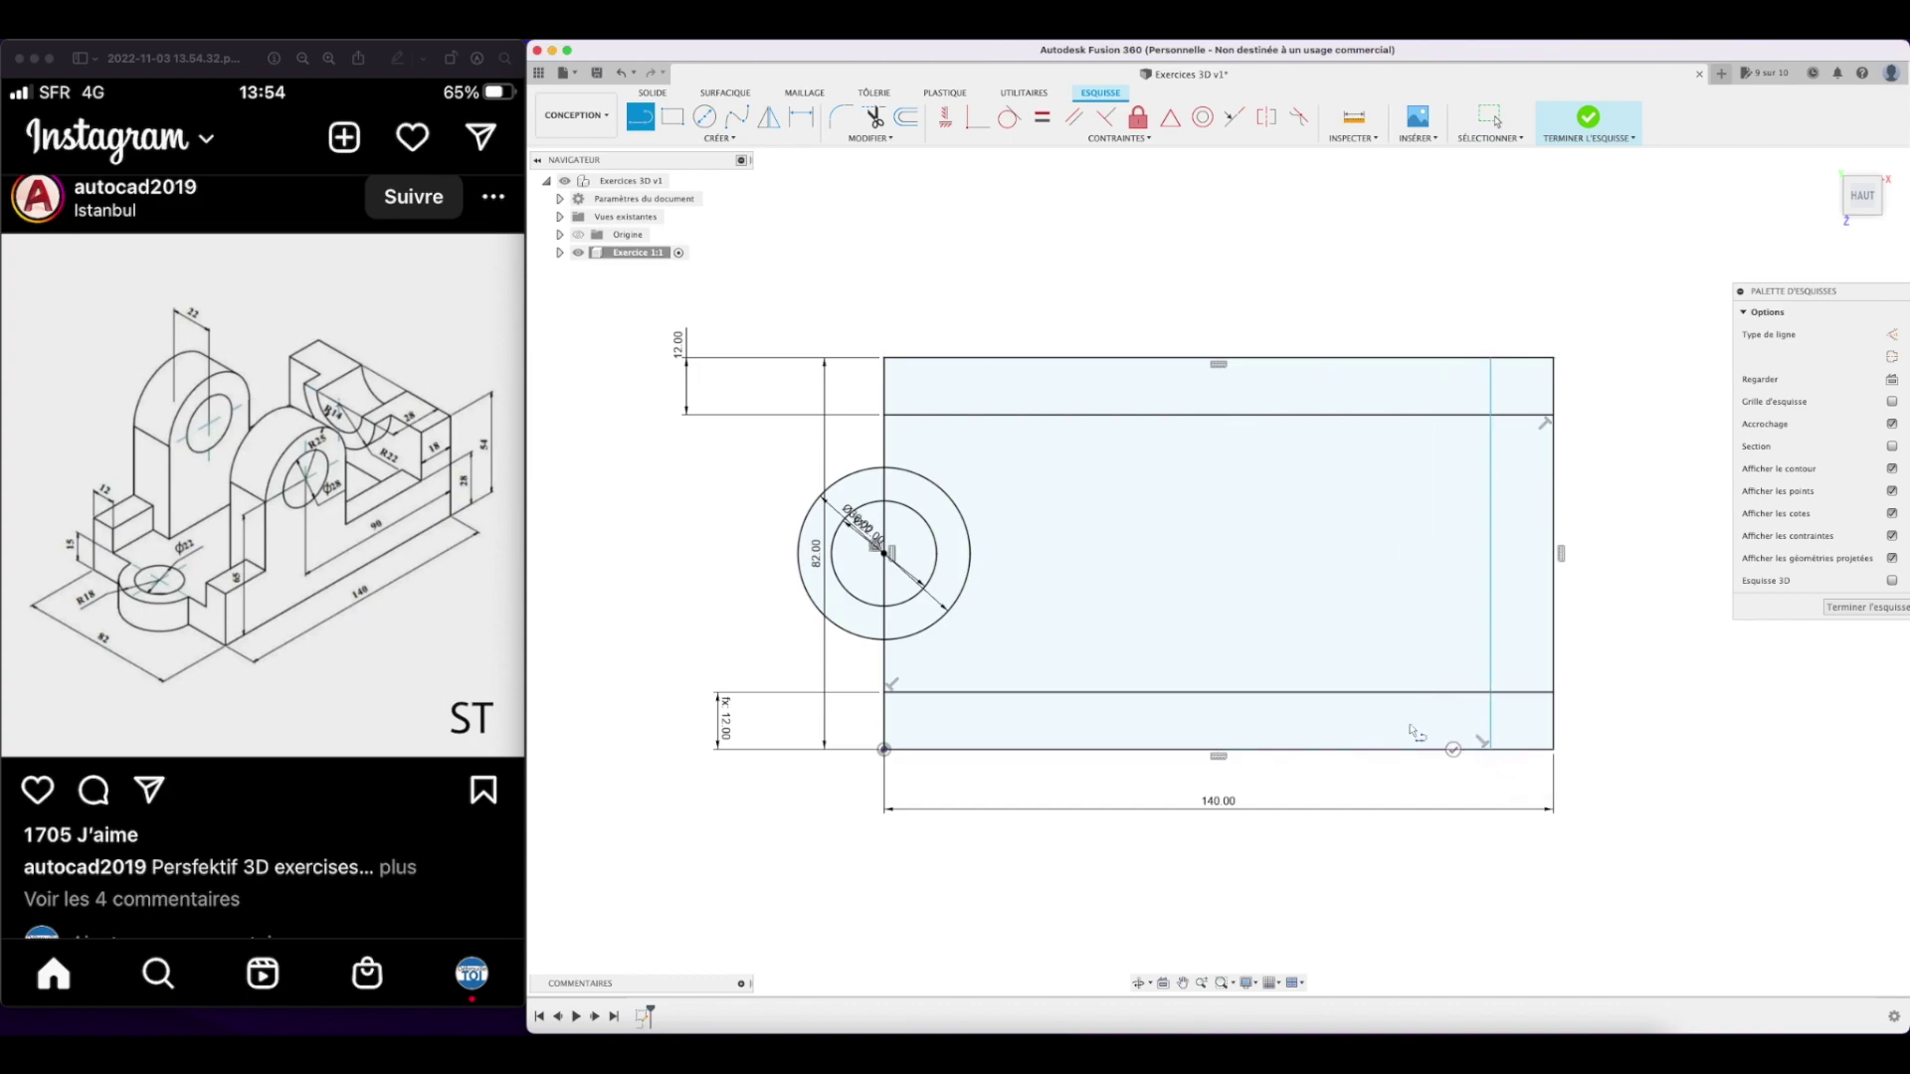
{"action": "left_click", "coordinate": [801, 116]}
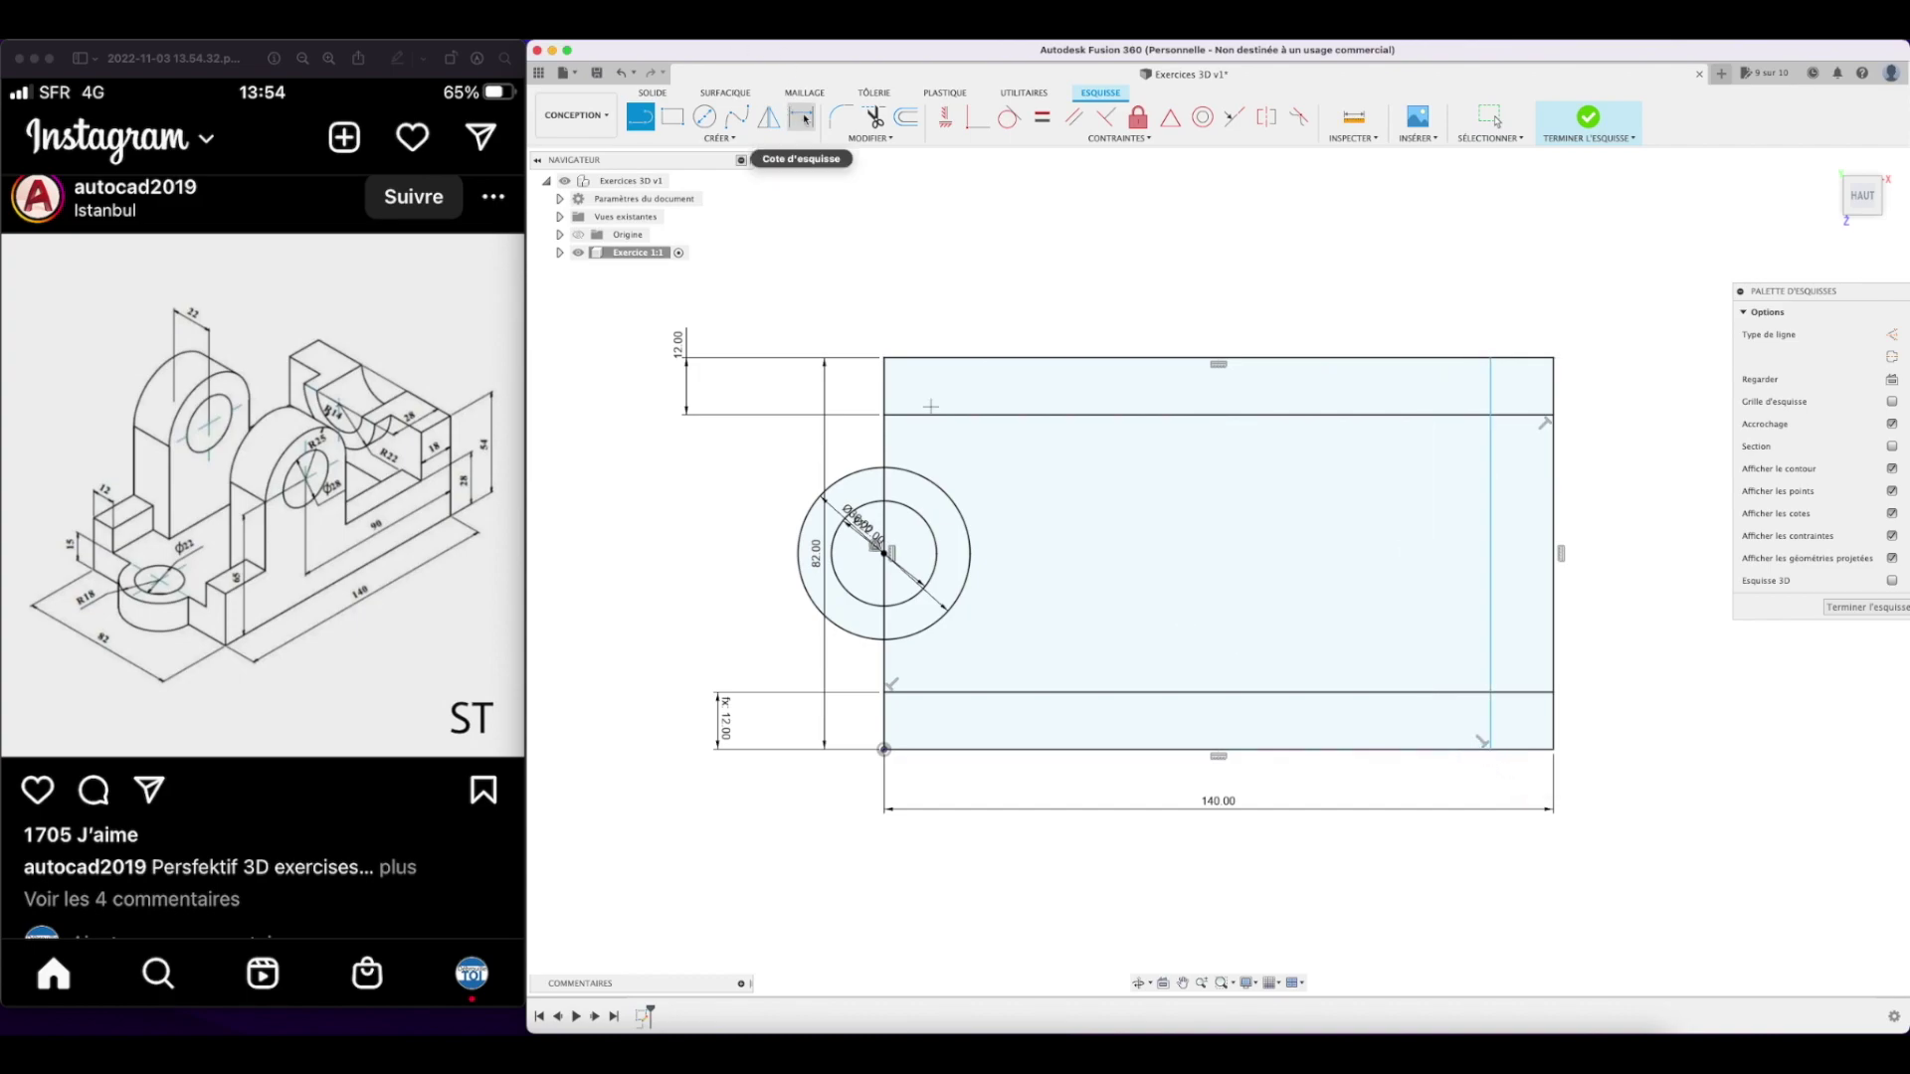
{"action": "left_click", "coordinate": [1492, 537]}
{"action": "left_click", "coordinate": [1555, 525]}
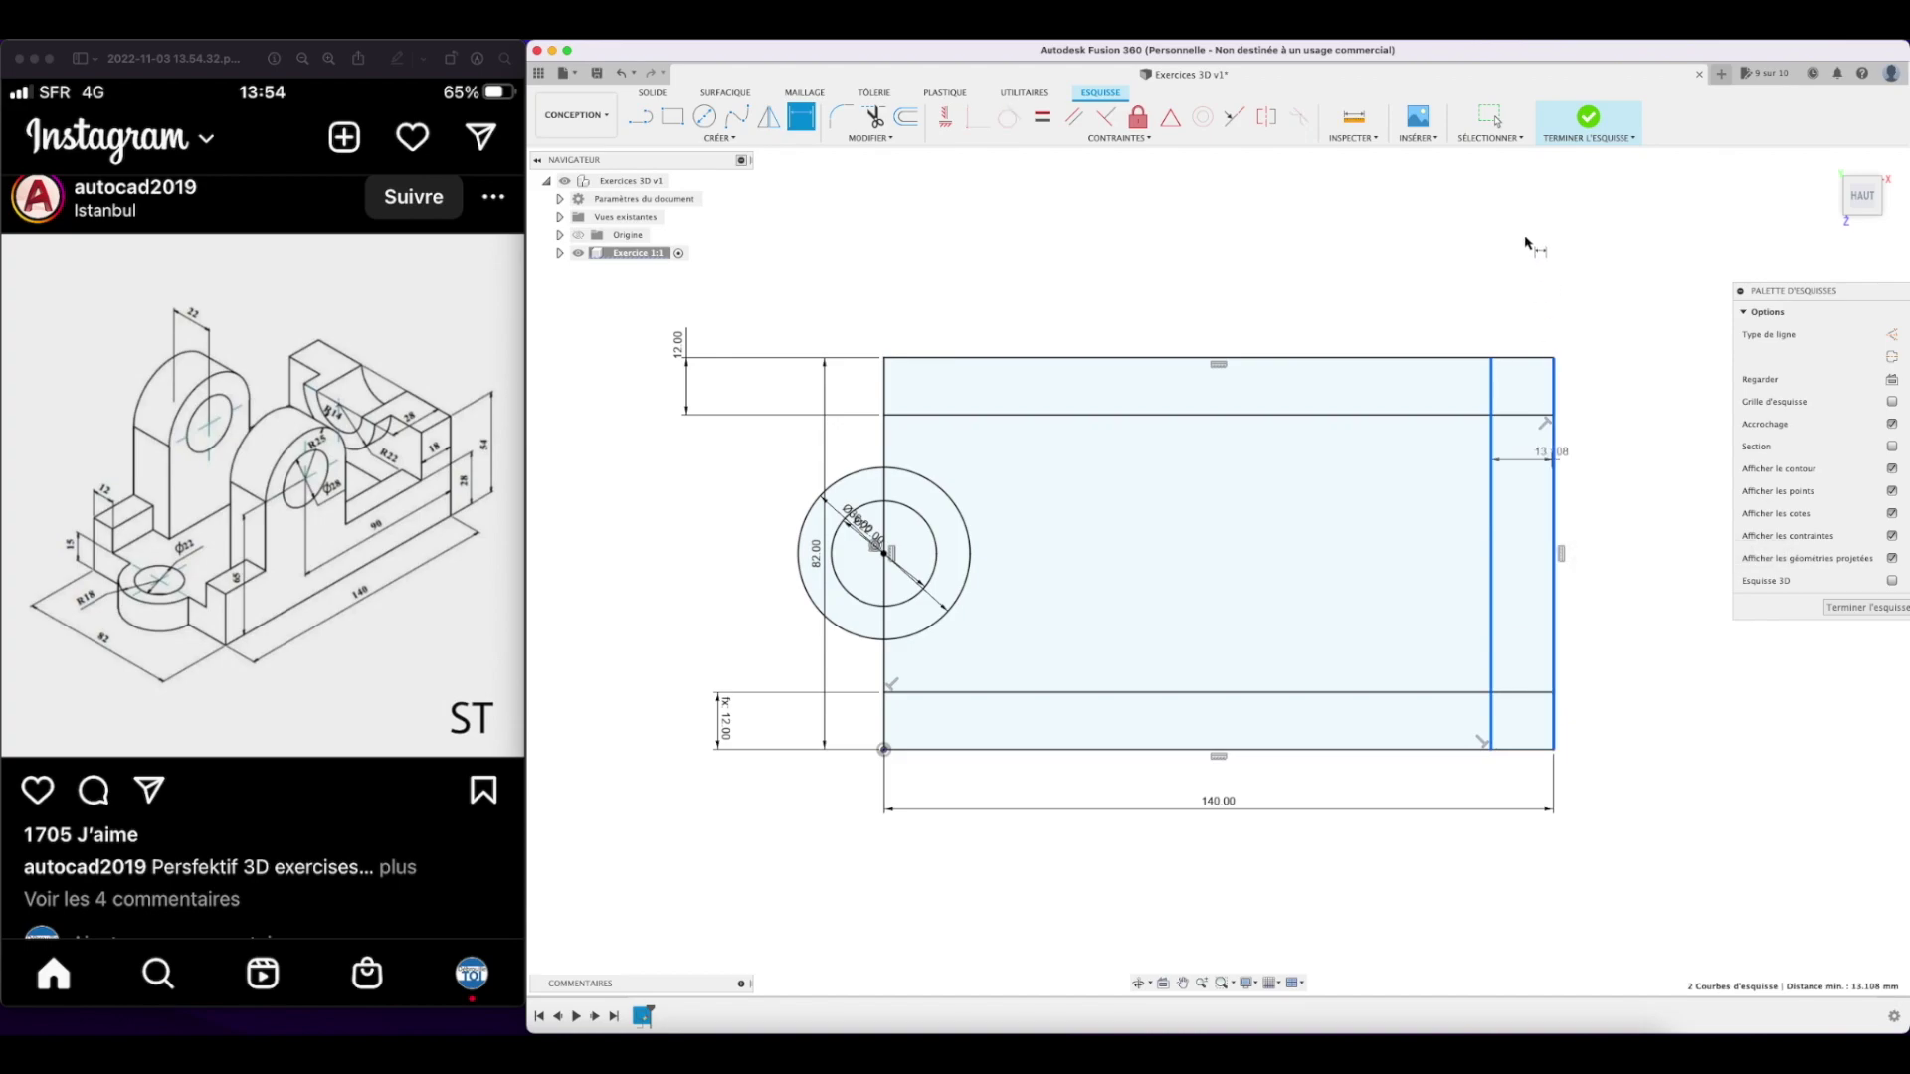
{"action": "scroll", "coordinate": [1533, 249], "scroll_direction": "up", "scroll_amount": 2}
{"action": "left_click", "coordinate": [1528, 242]}
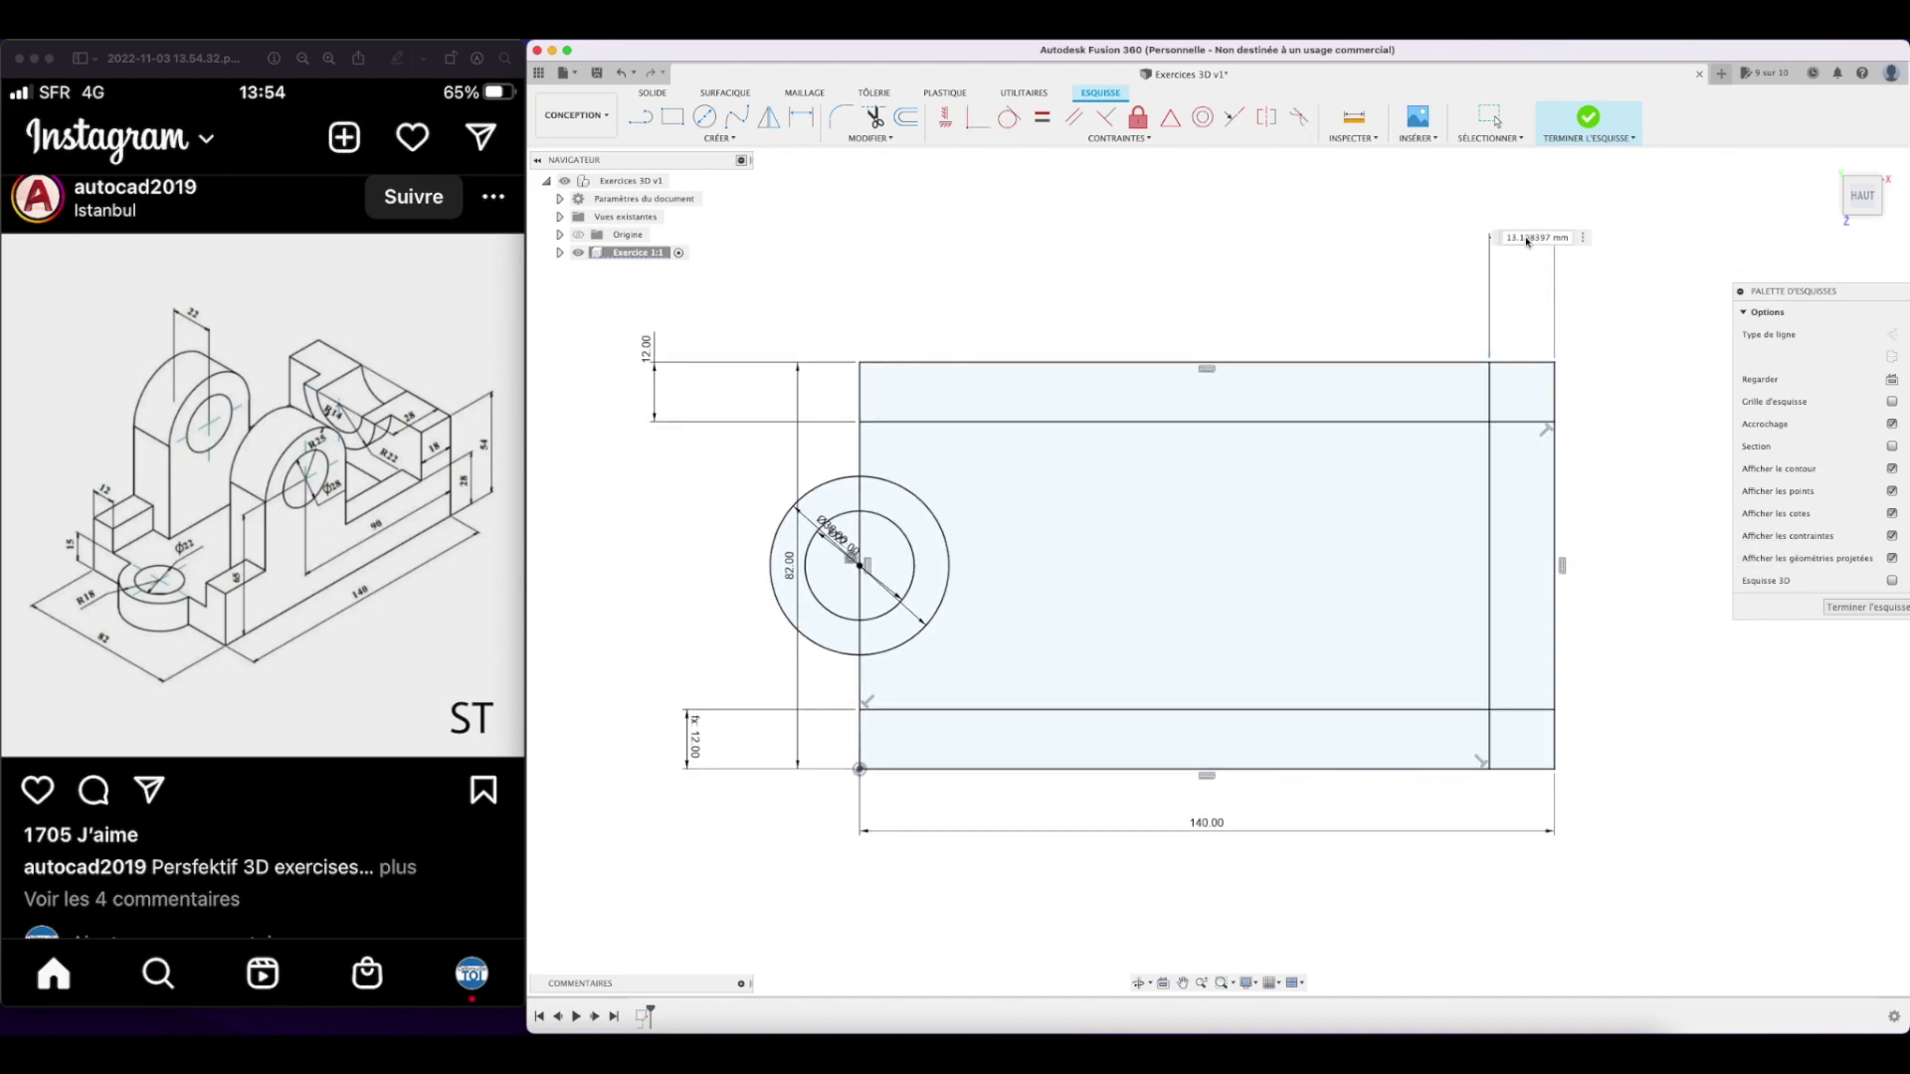
{"action": "type", "text": "18"}
{"action": "key", "text": "Return"}
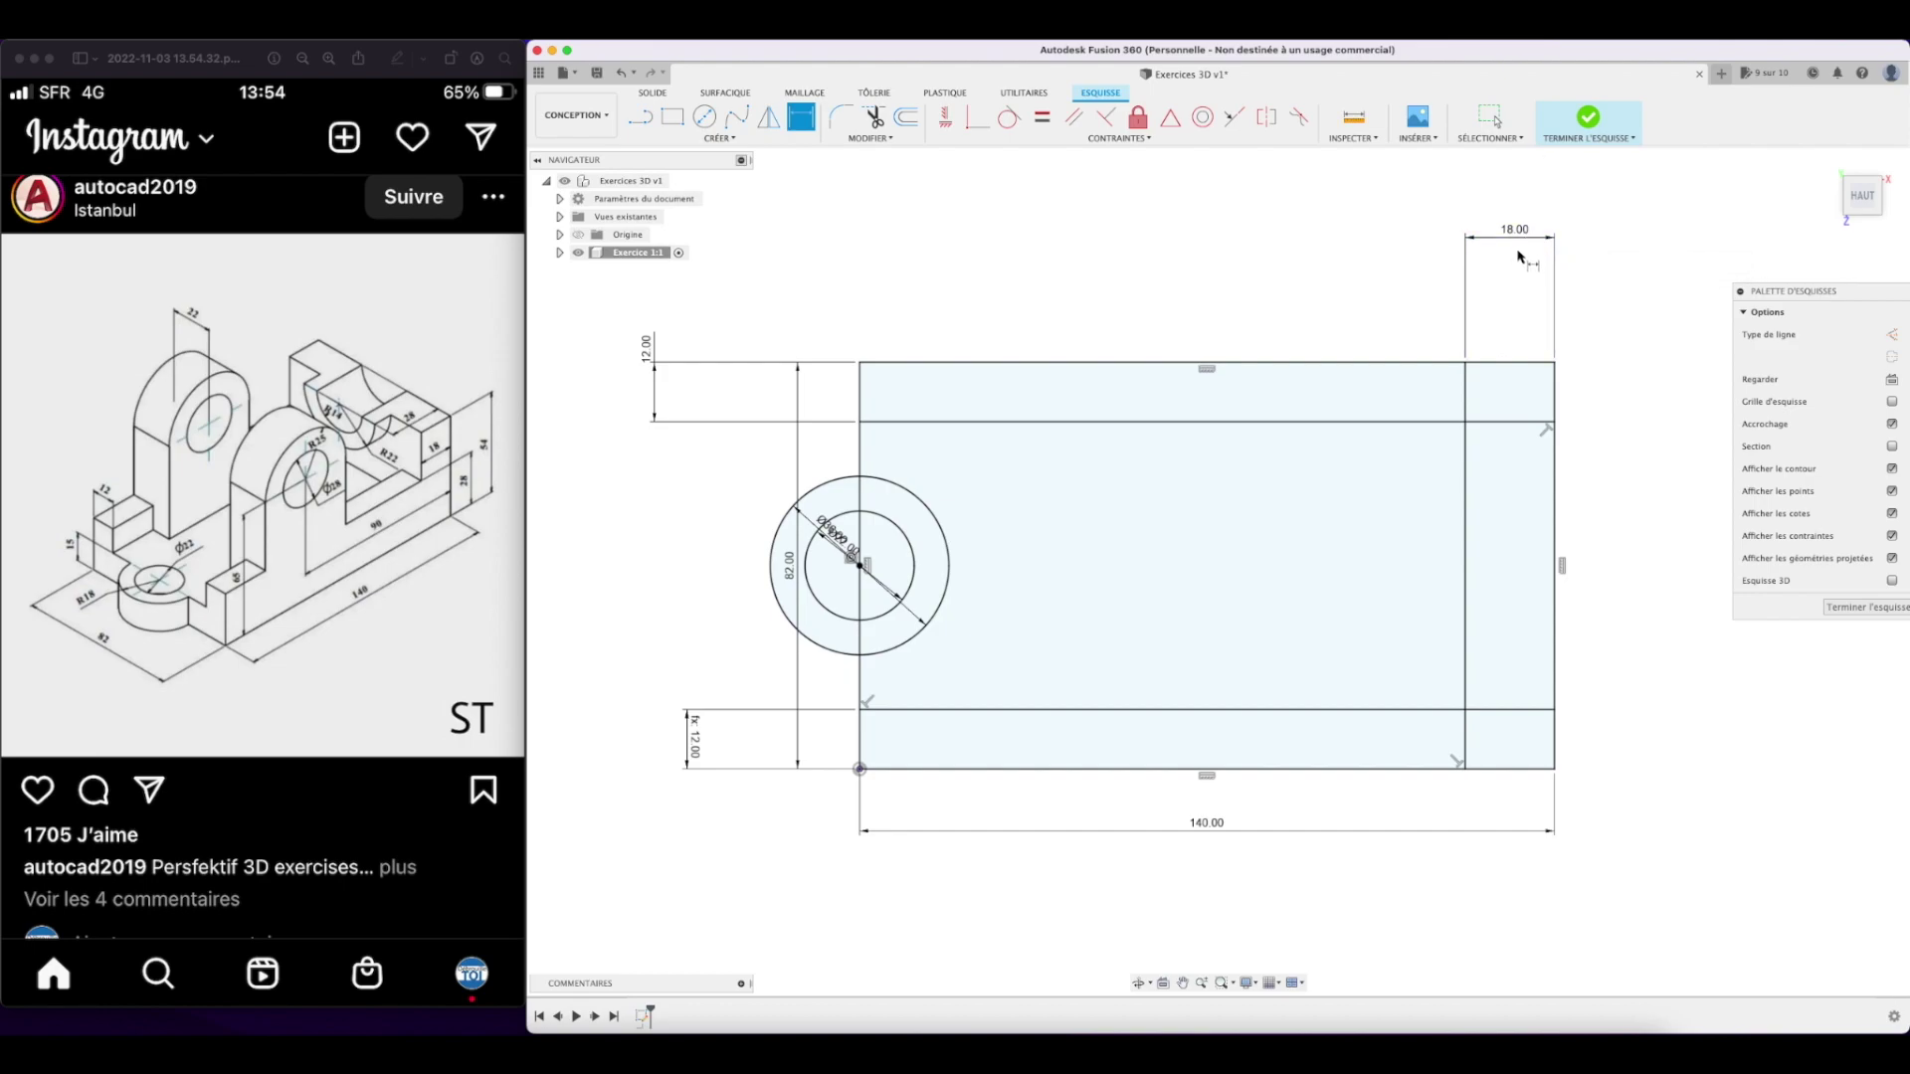
Step: Finish the base sketch and orbit to an isometric view of the flat profile
{"action": "left_click", "coordinate": [1586, 119]}
{"action": "left_click", "coordinate": [1857, 185]}
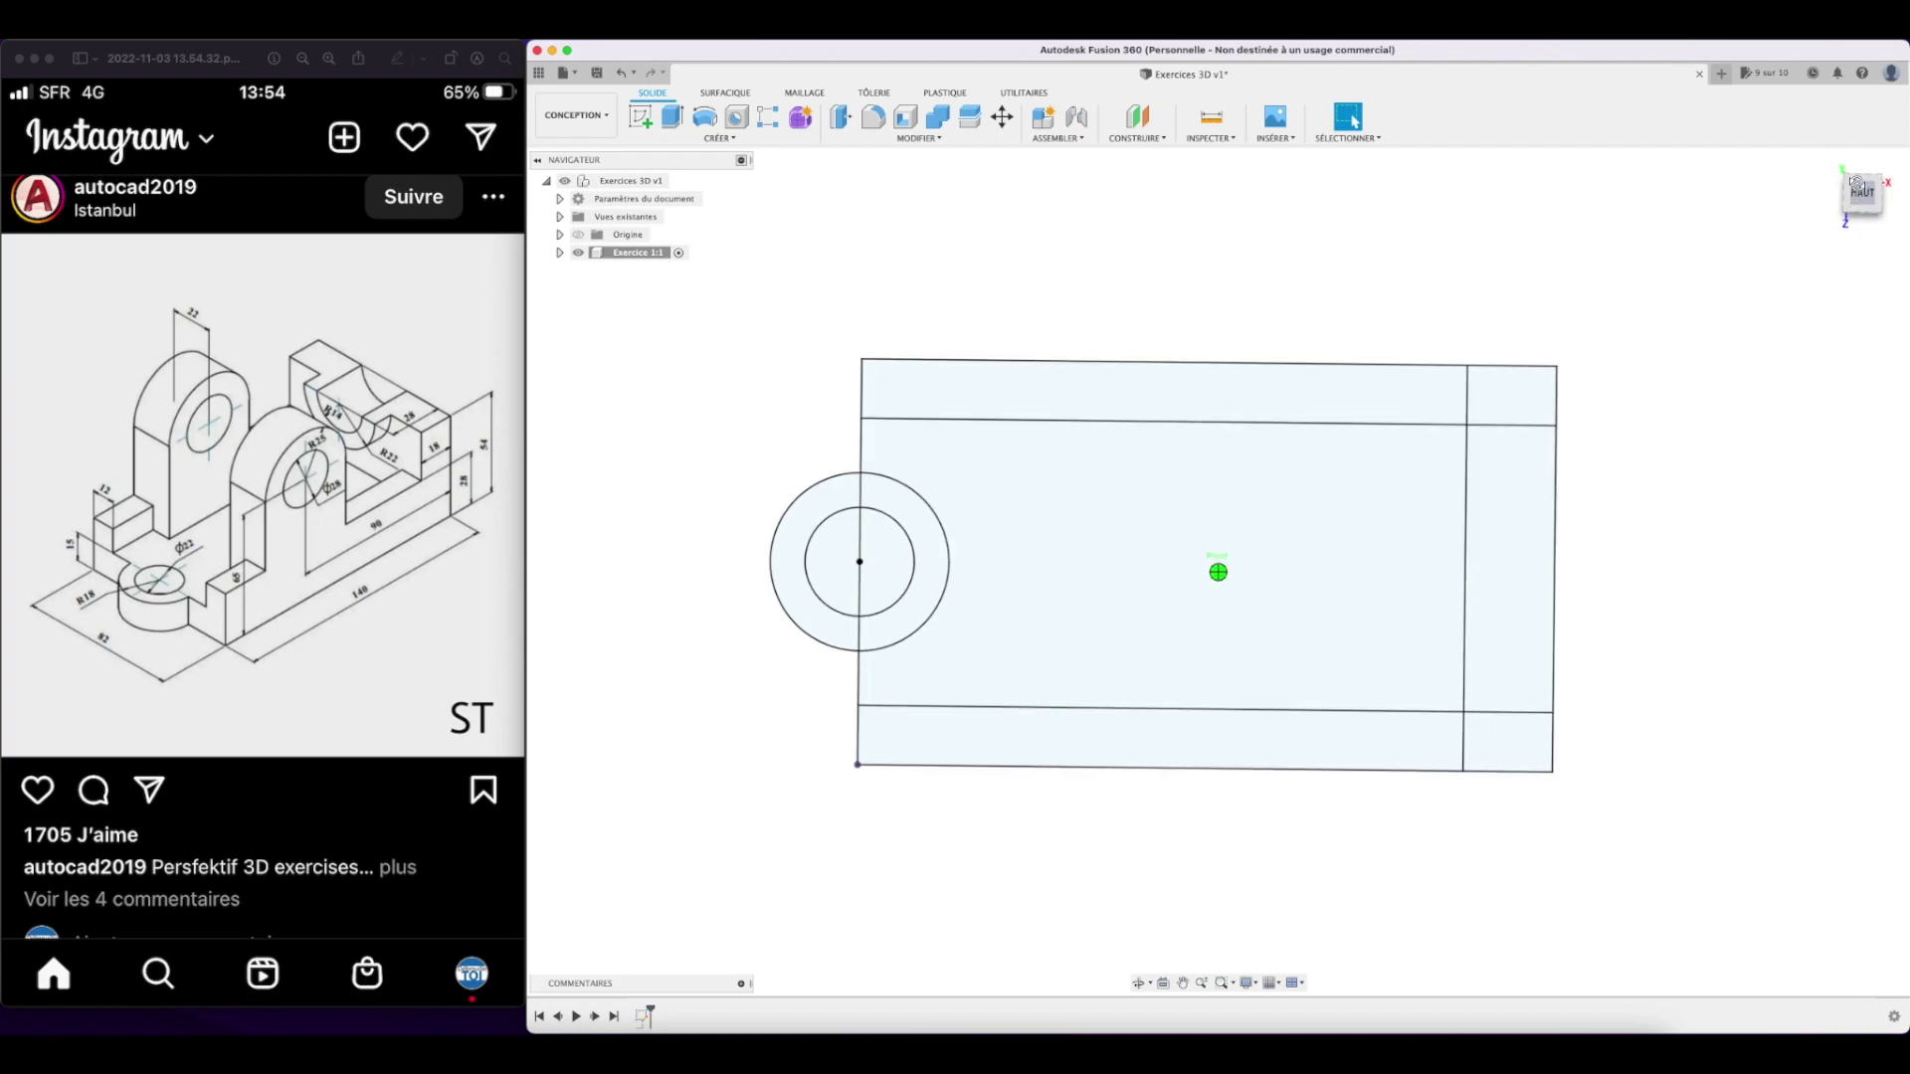
{"action": "mouse_move", "coordinate": [1856, 185]}
{"action": "left_mouse_down"}
{"action": "mouse_move", "coordinate": [1866, 140]}
{"action": "mouse_move", "coordinate": [1841, 204]}
{"action": "left_mouse_up"}
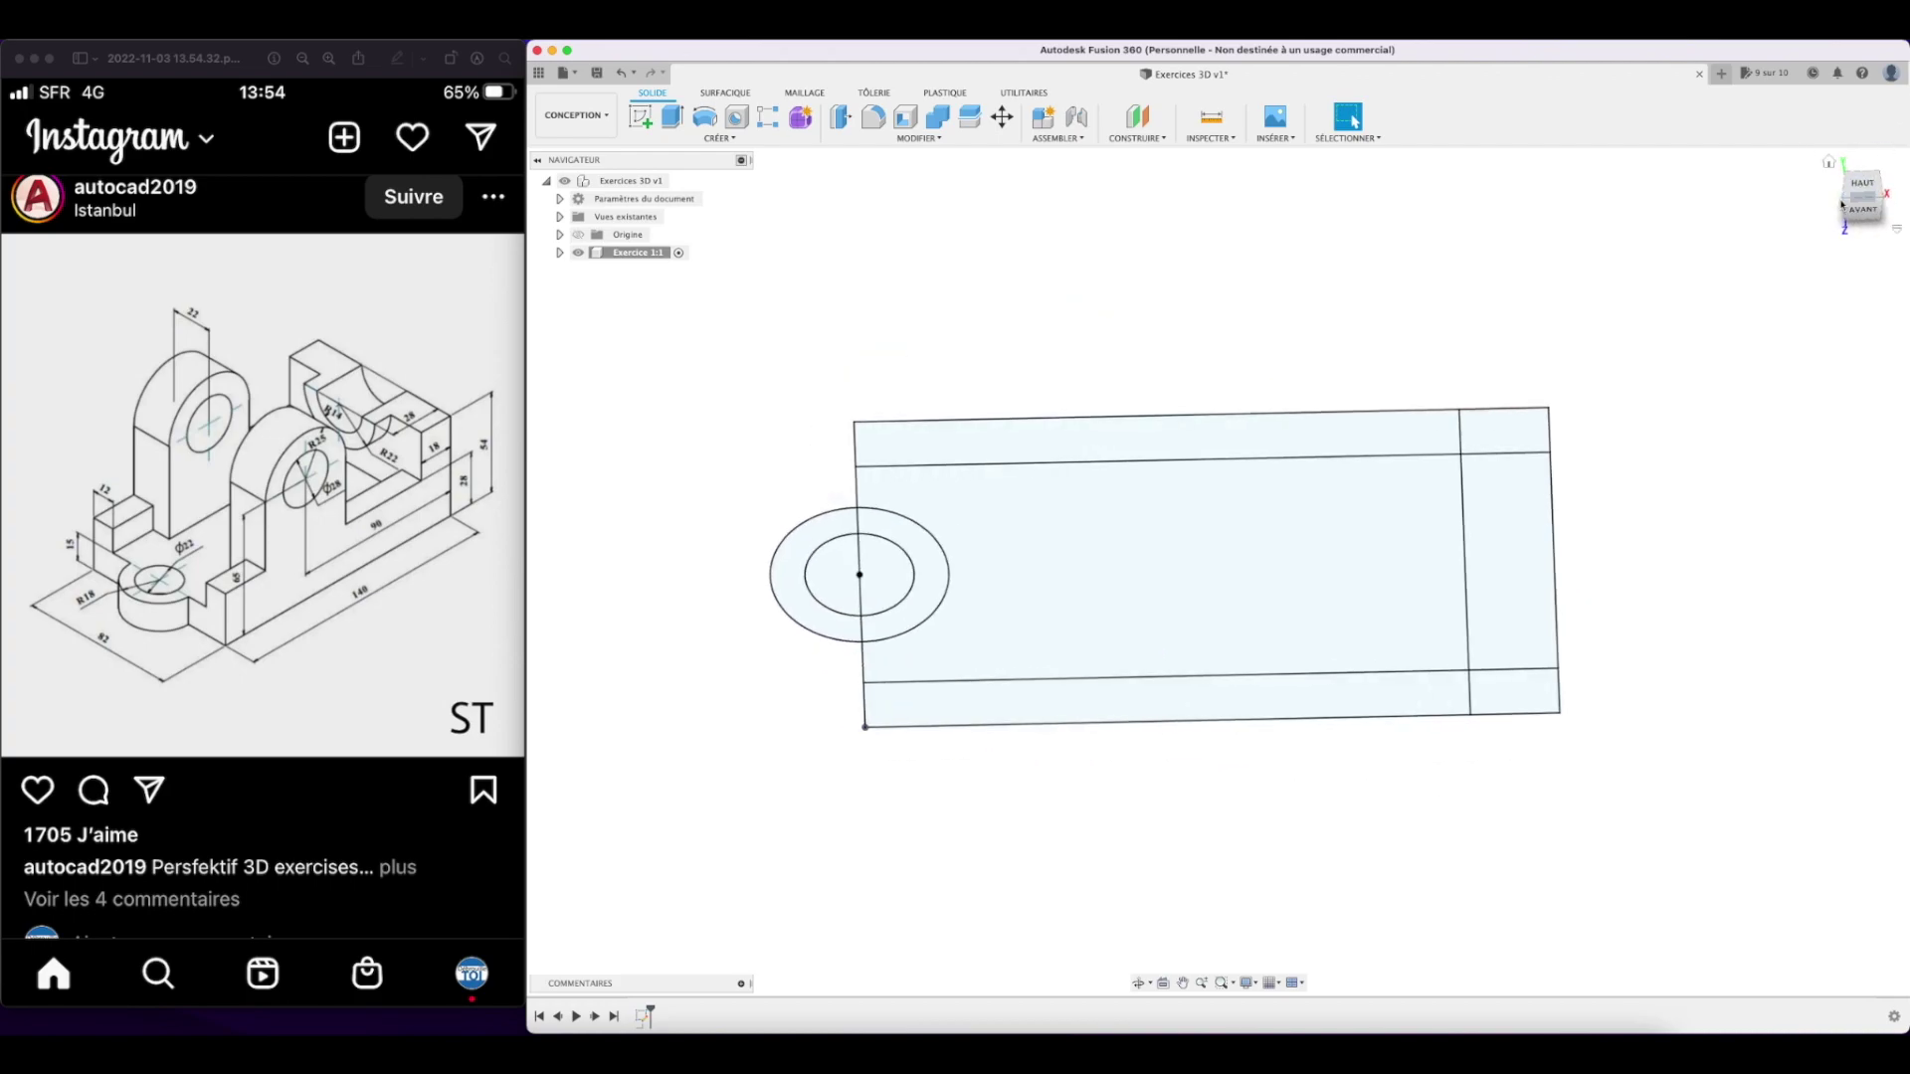
{"action": "left_click", "coordinate": [1842, 204]}
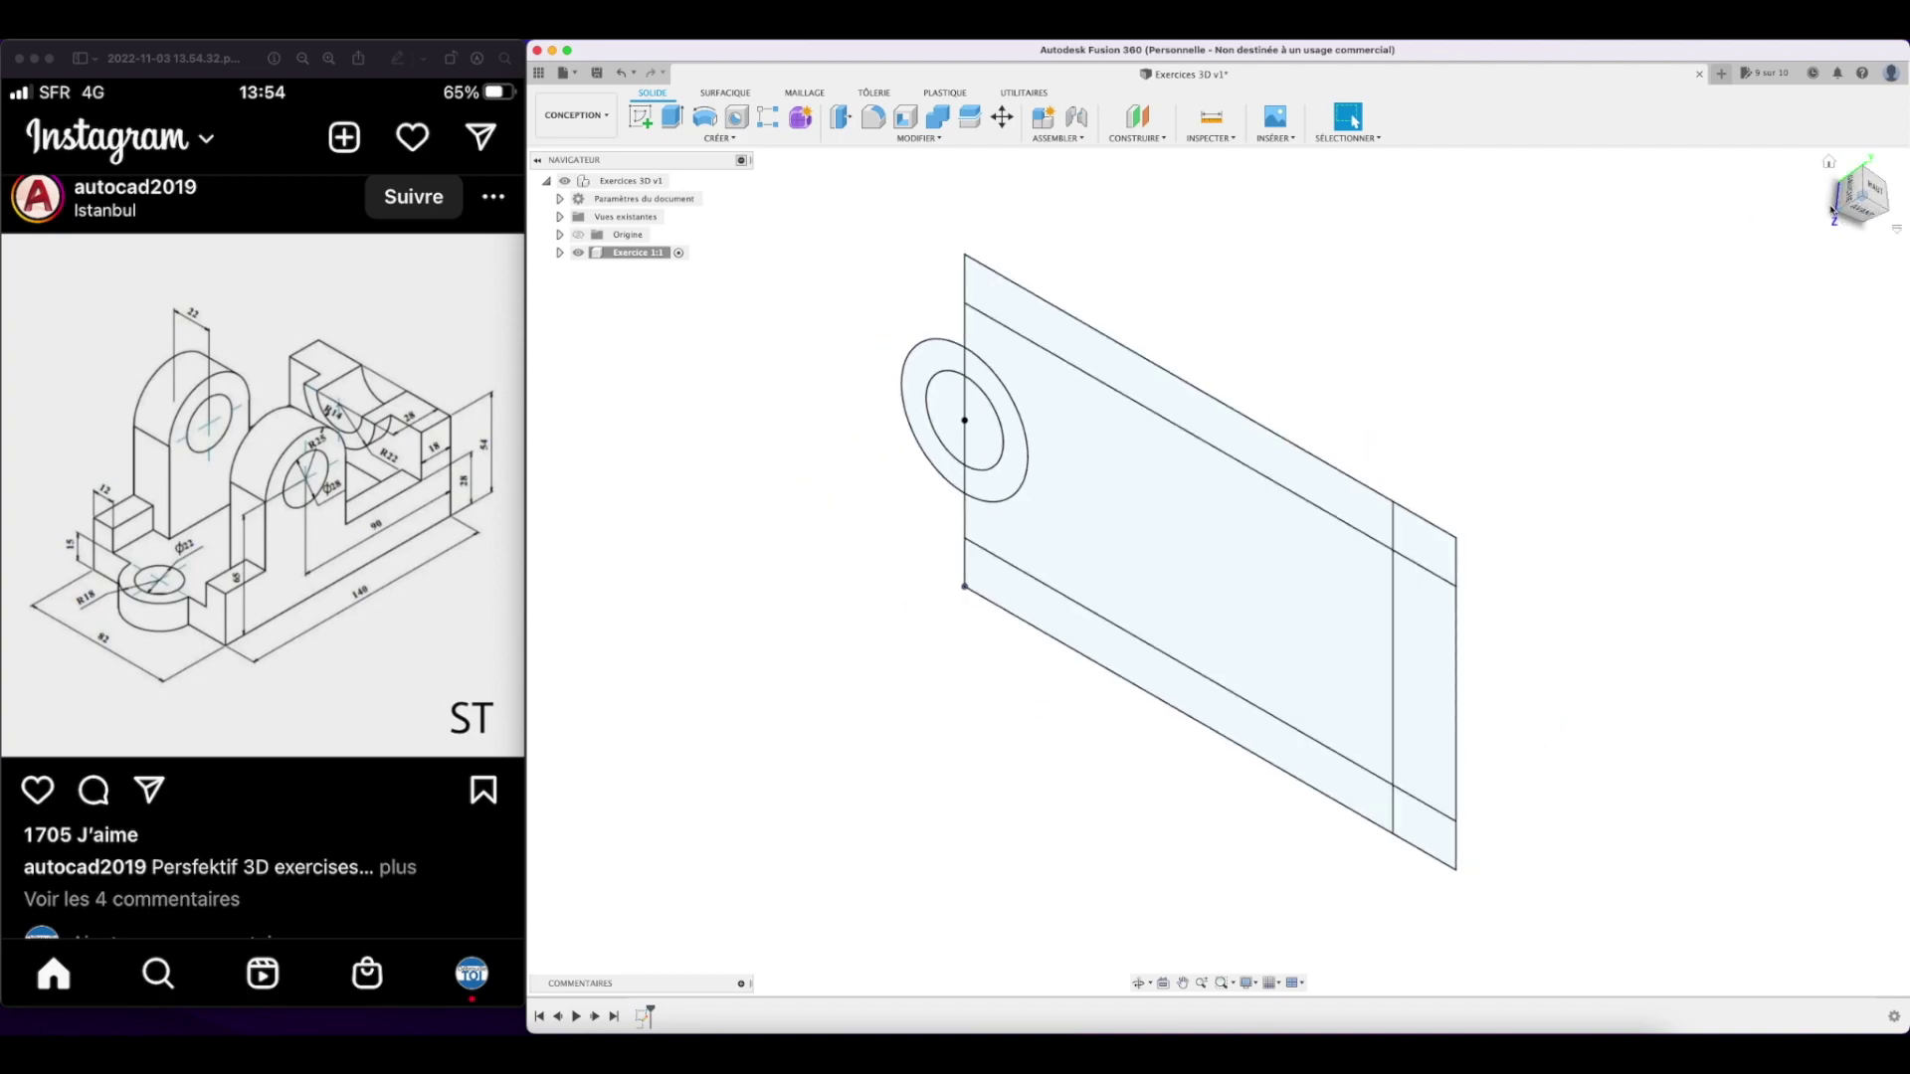
{"action": "left_click", "coordinate": [1829, 164]}
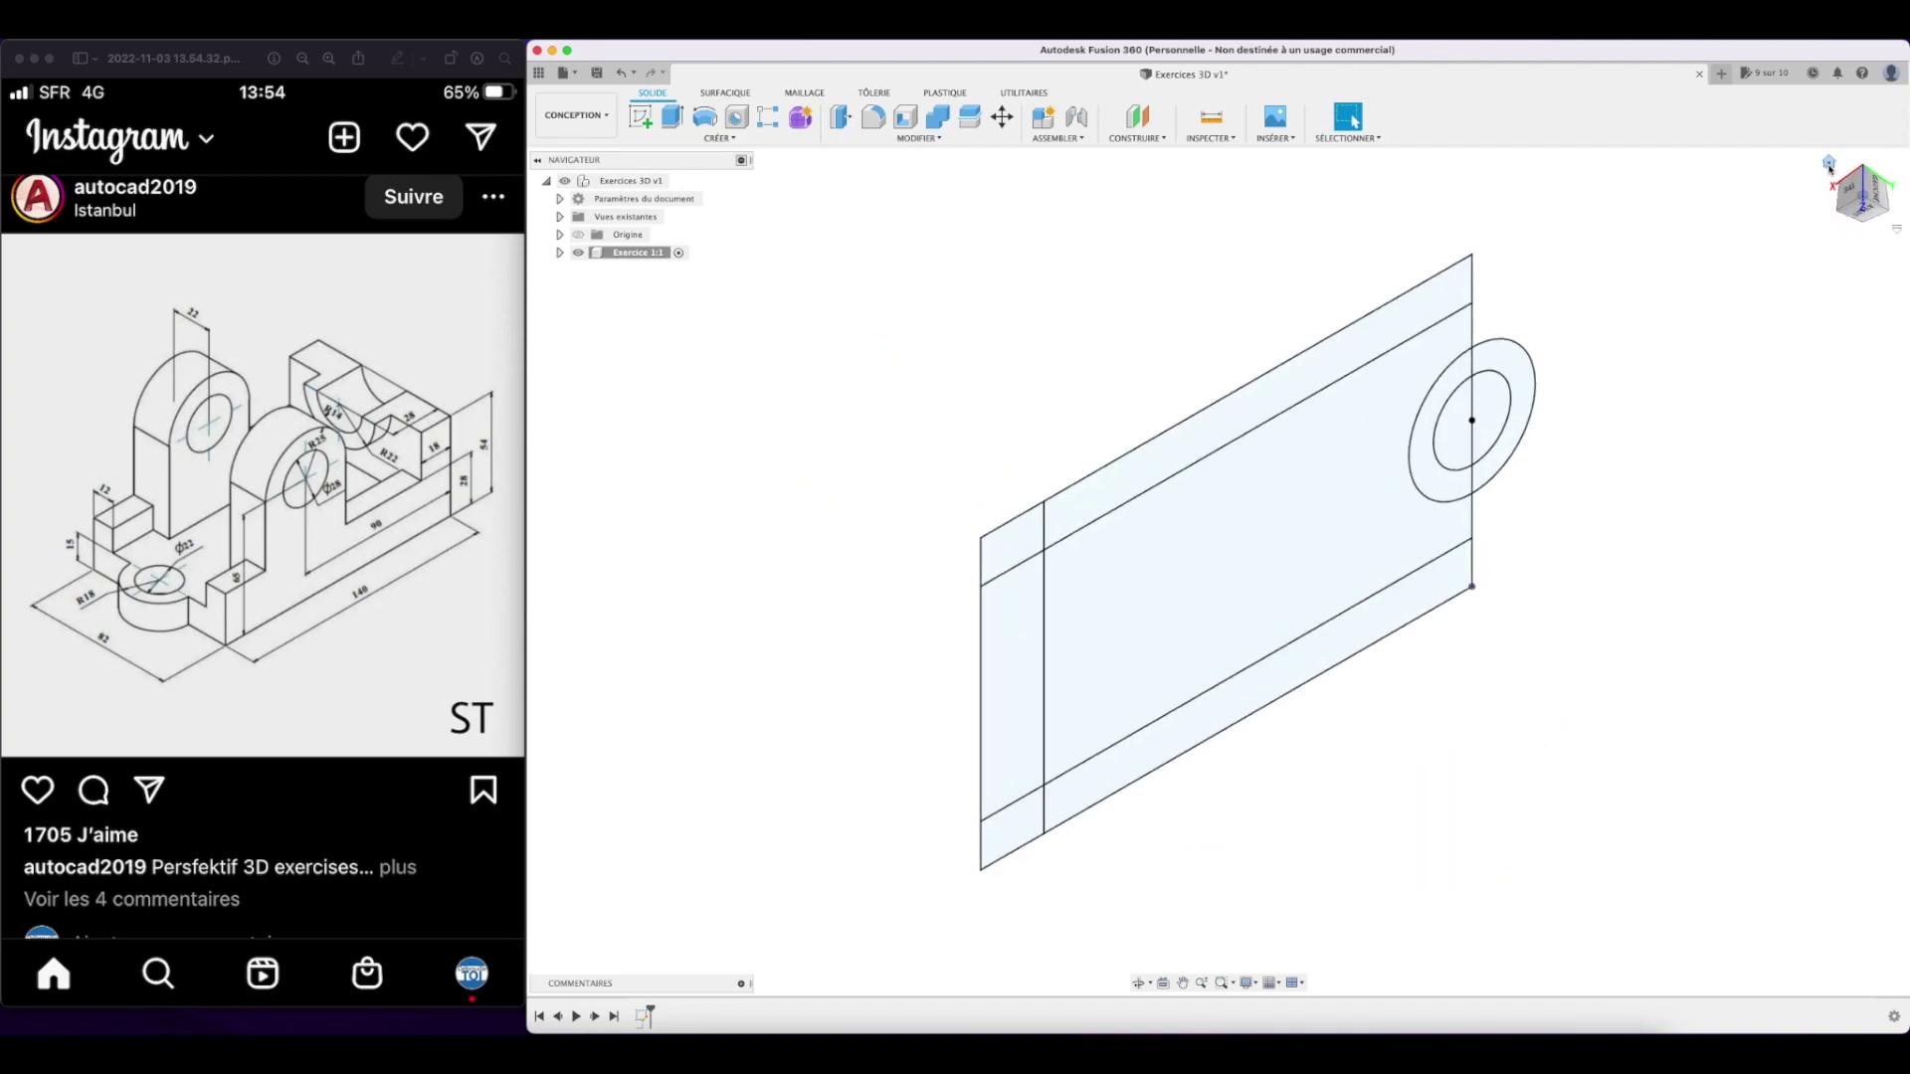
{"action": "left_click", "coordinate": [1830, 165]}
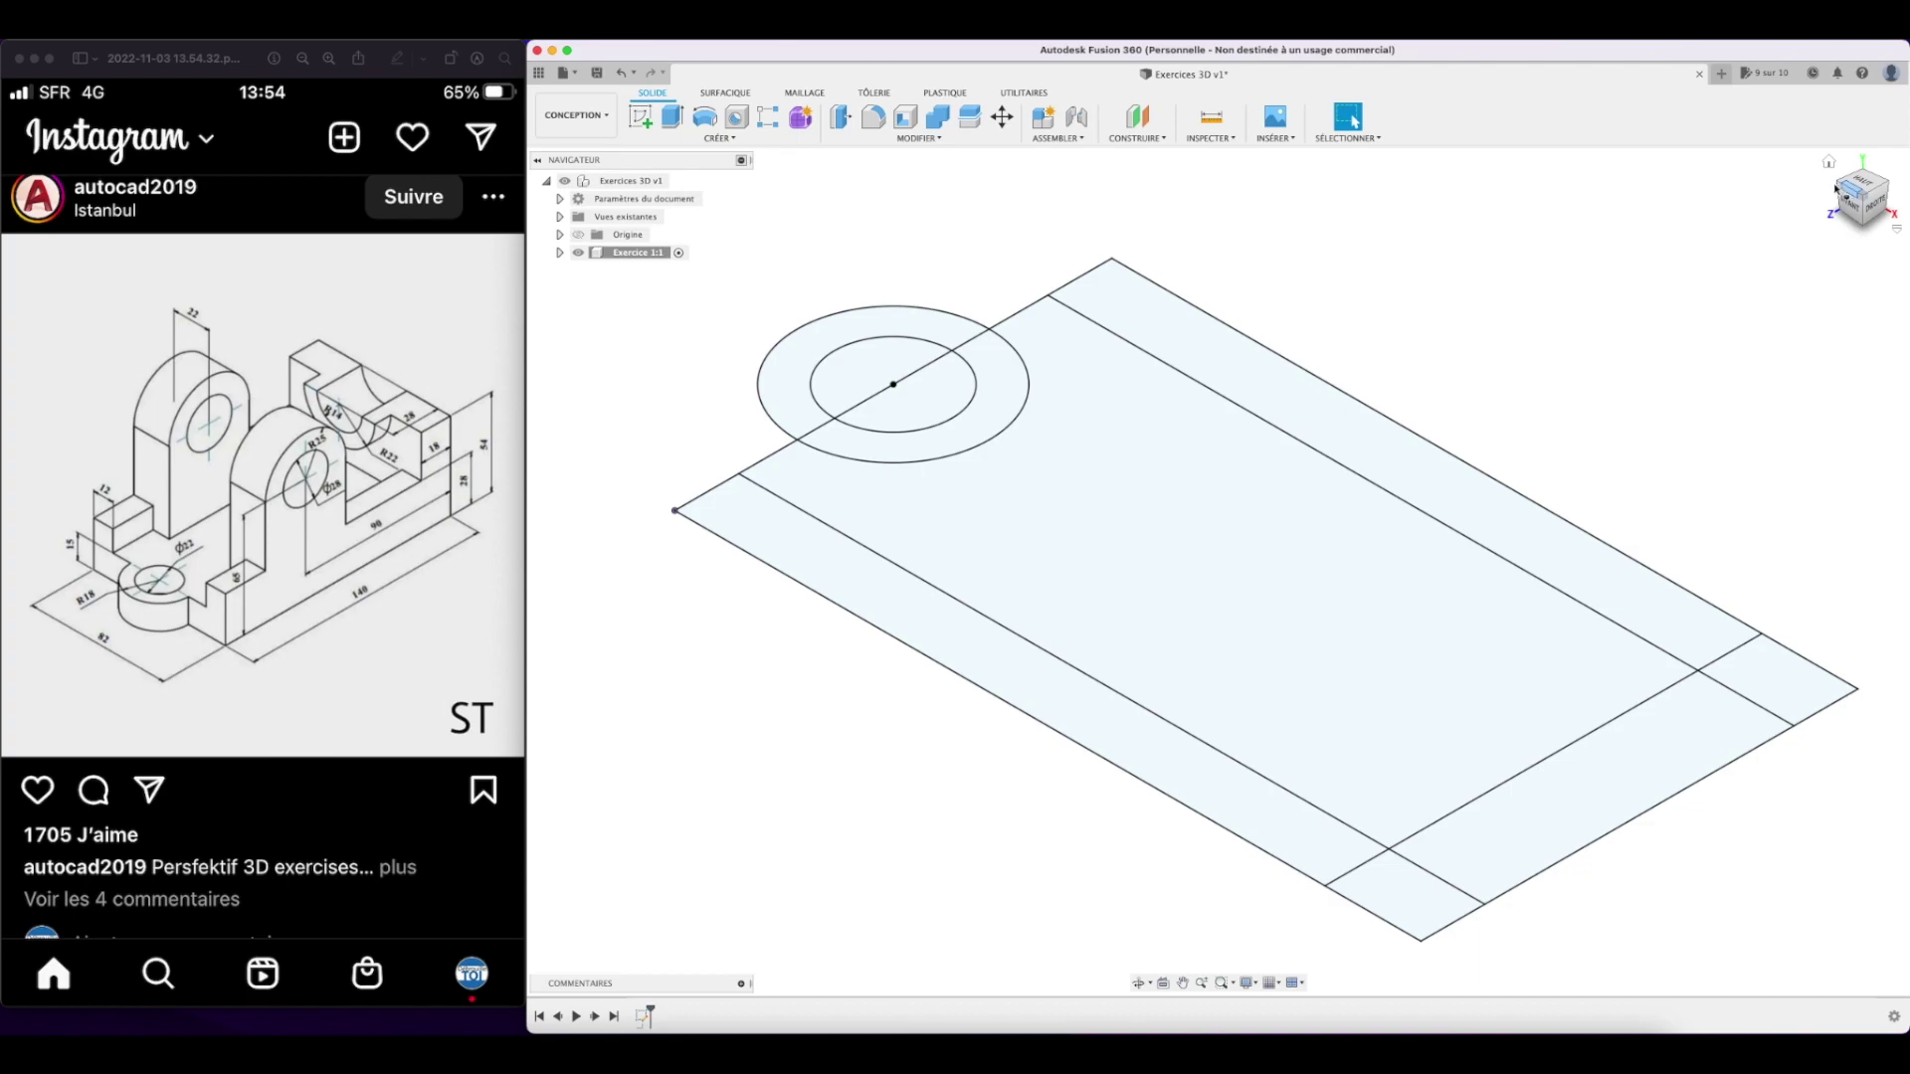
{"action": "left_click", "coordinate": [1835, 189]}
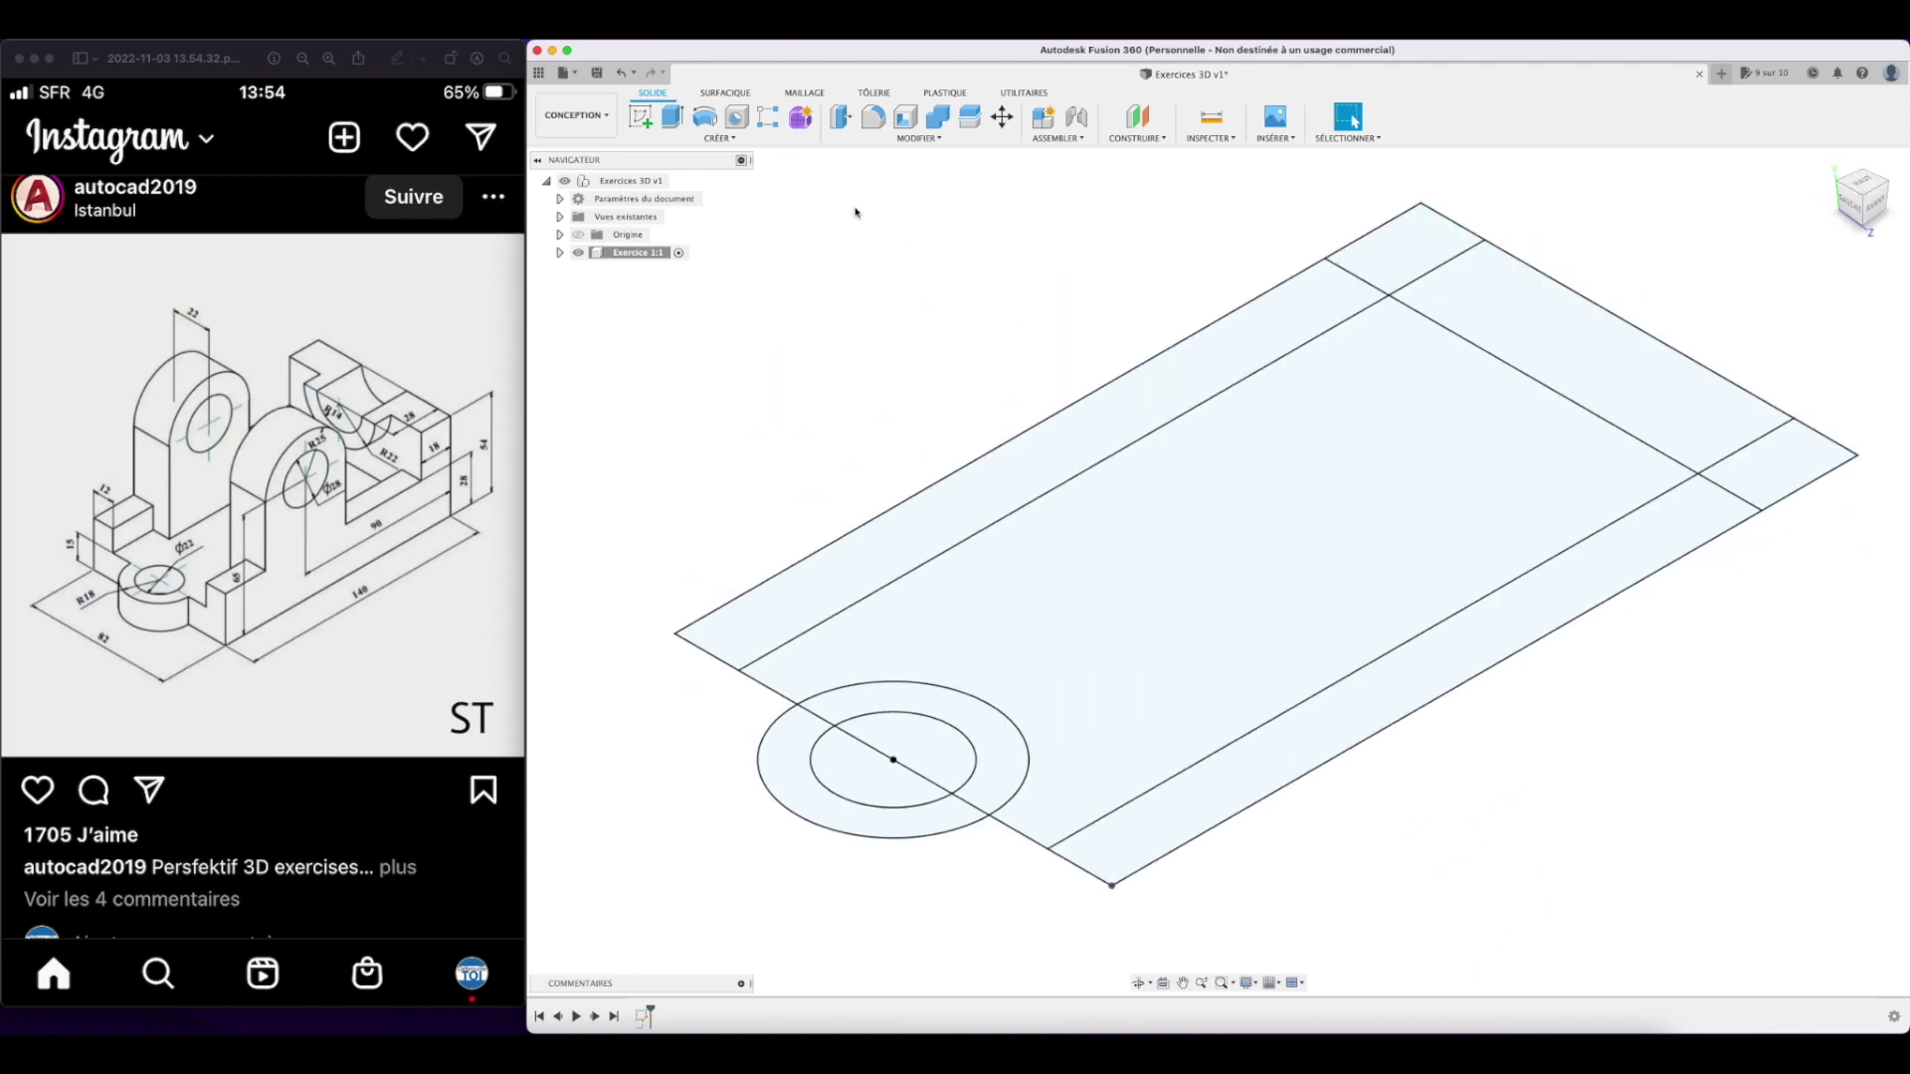
Step: Extrude the central rectangle profile 15 mm into a new solid body
{"action": "left_click", "coordinate": [673, 117]}
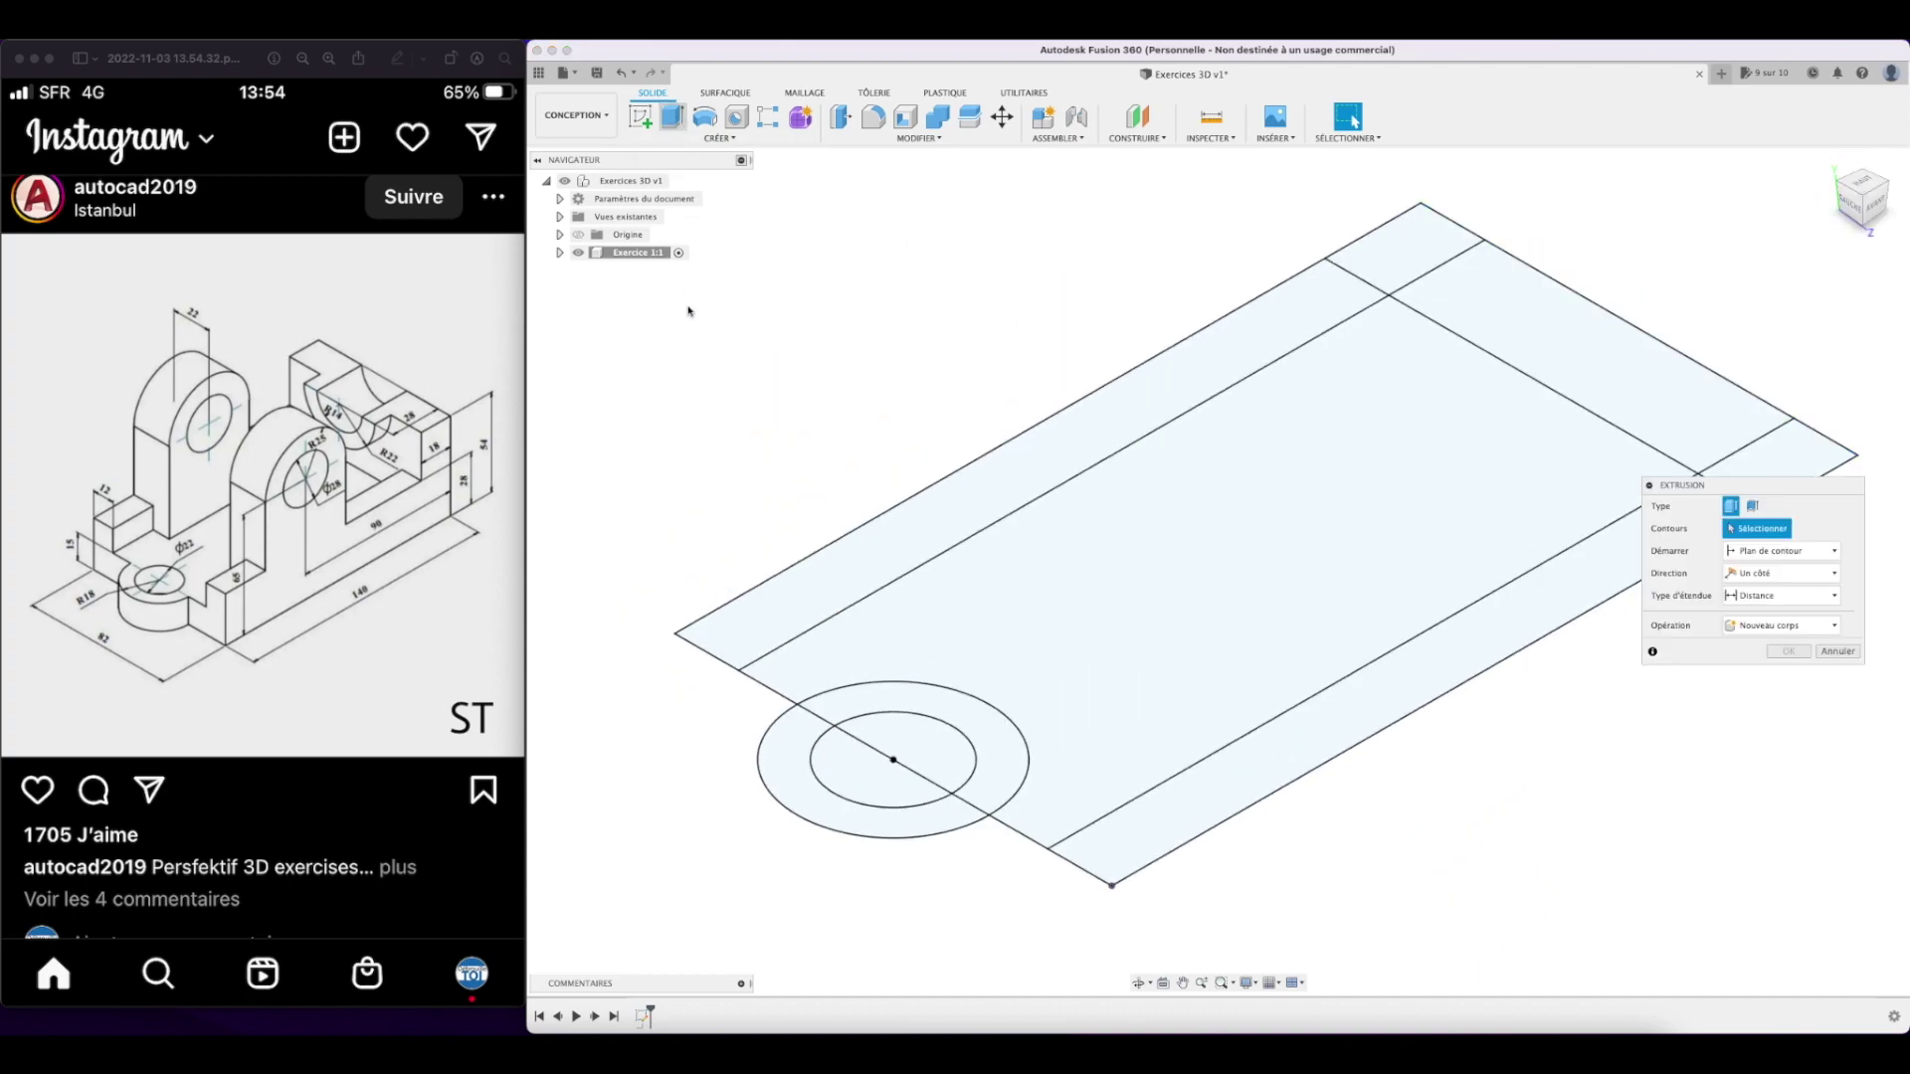
{"action": "left_click", "coordinate": [1104, 612]}
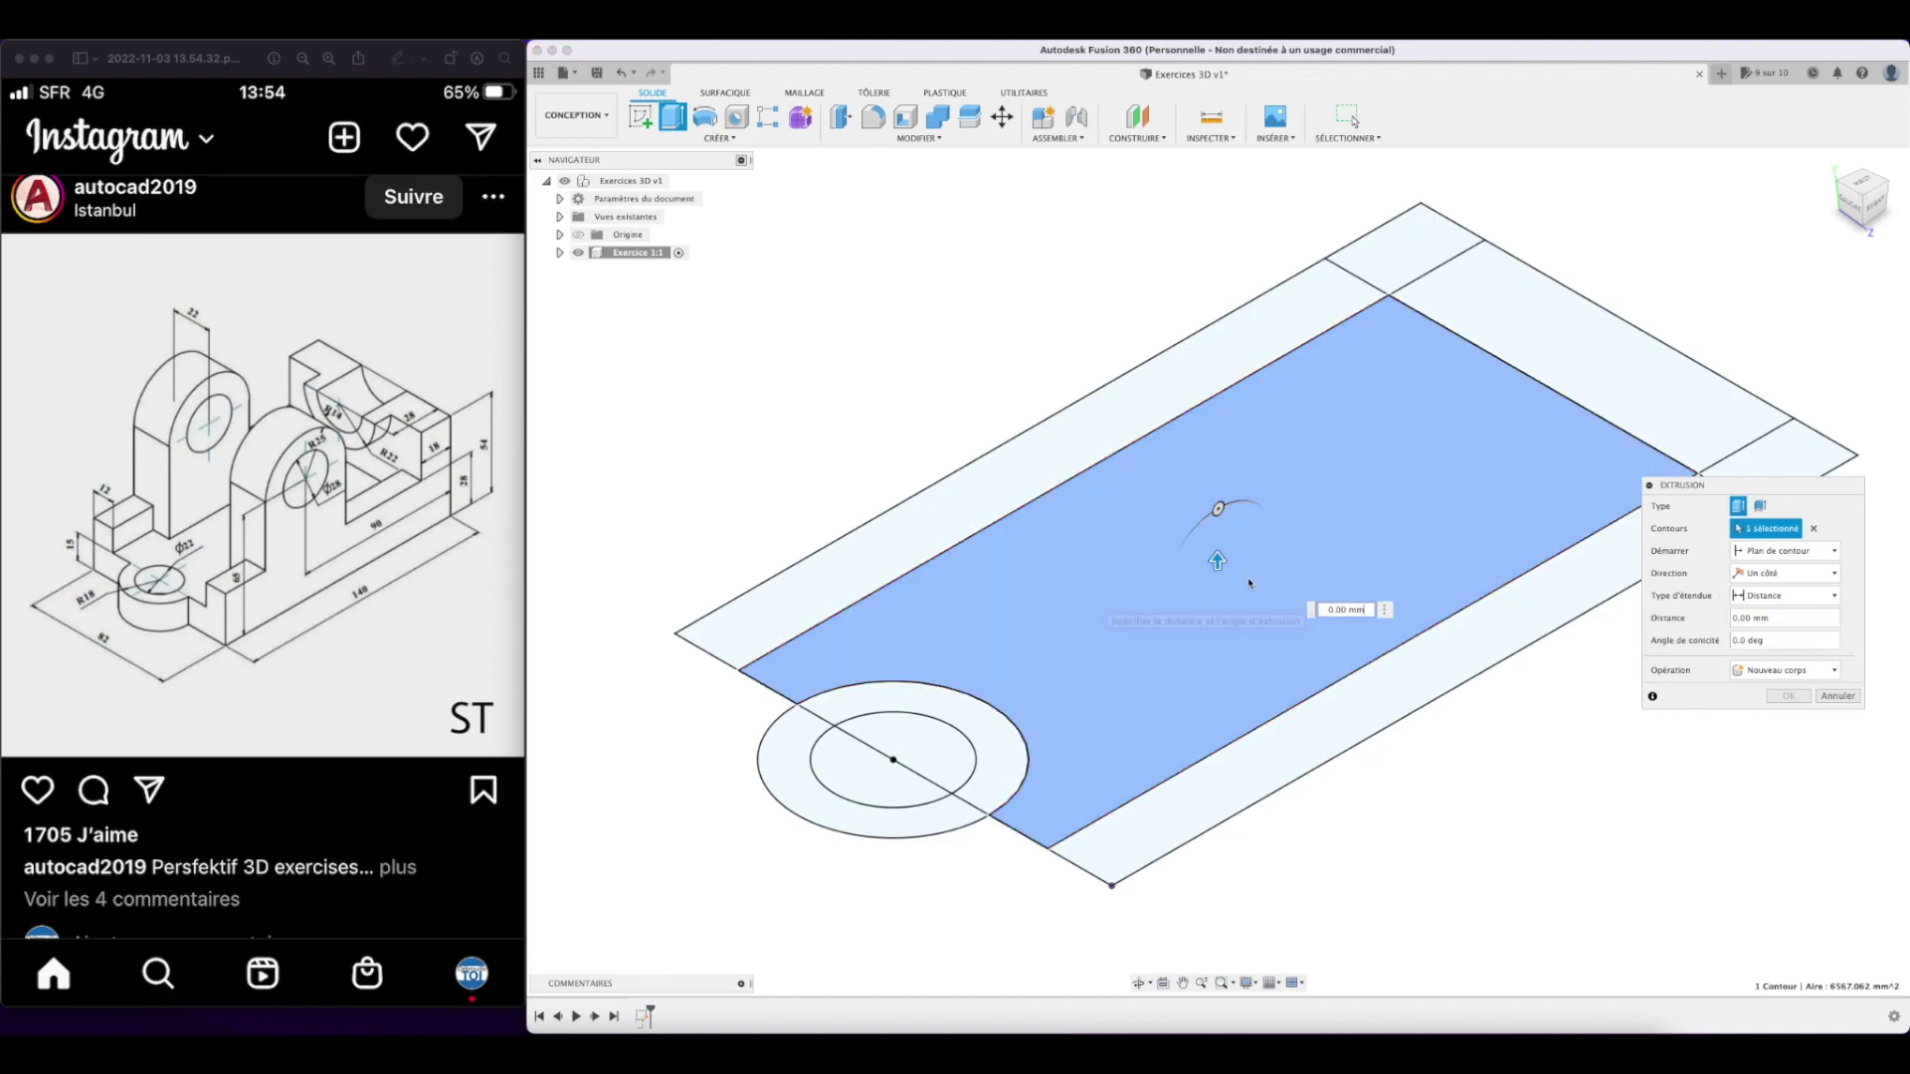
{"action": "left_click", "coordinate": [1733, 618]}
{"action": "type", "text": "15"}
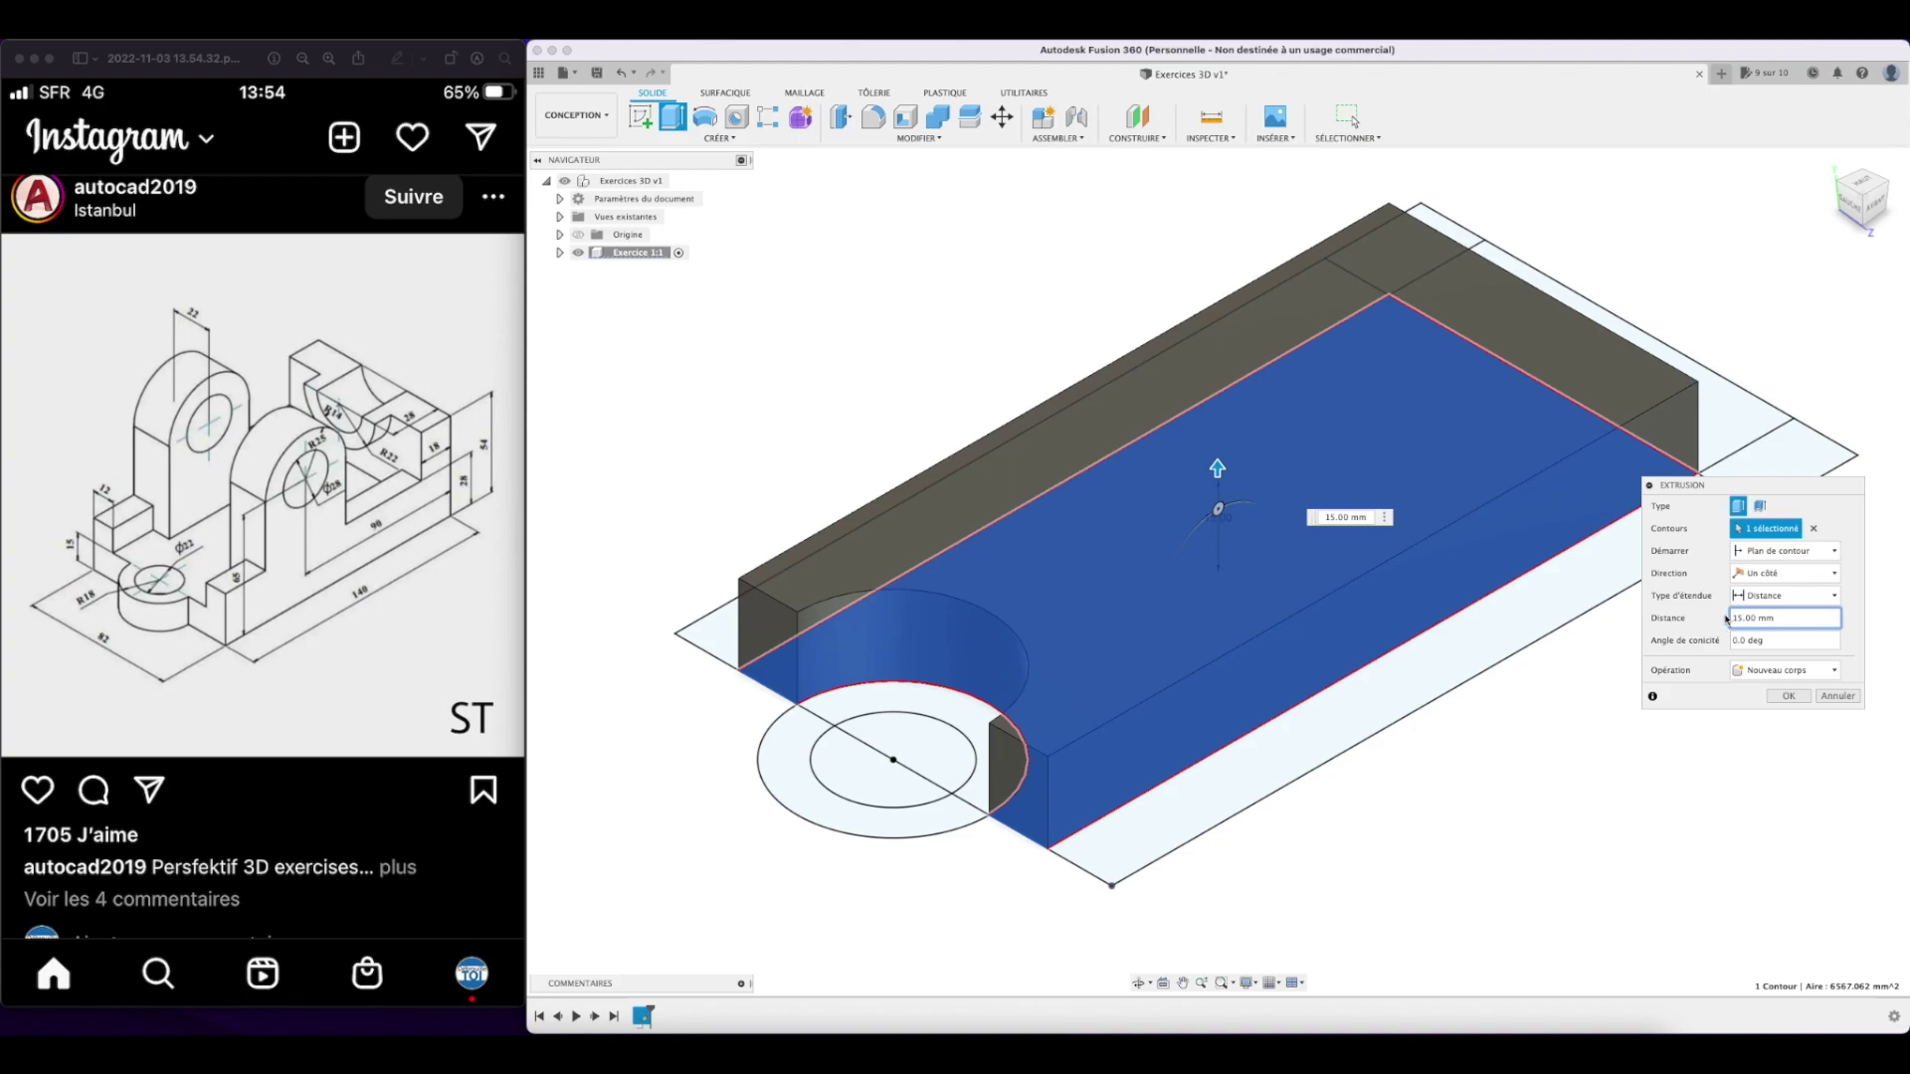
{"action": "key", "text": "Return"}
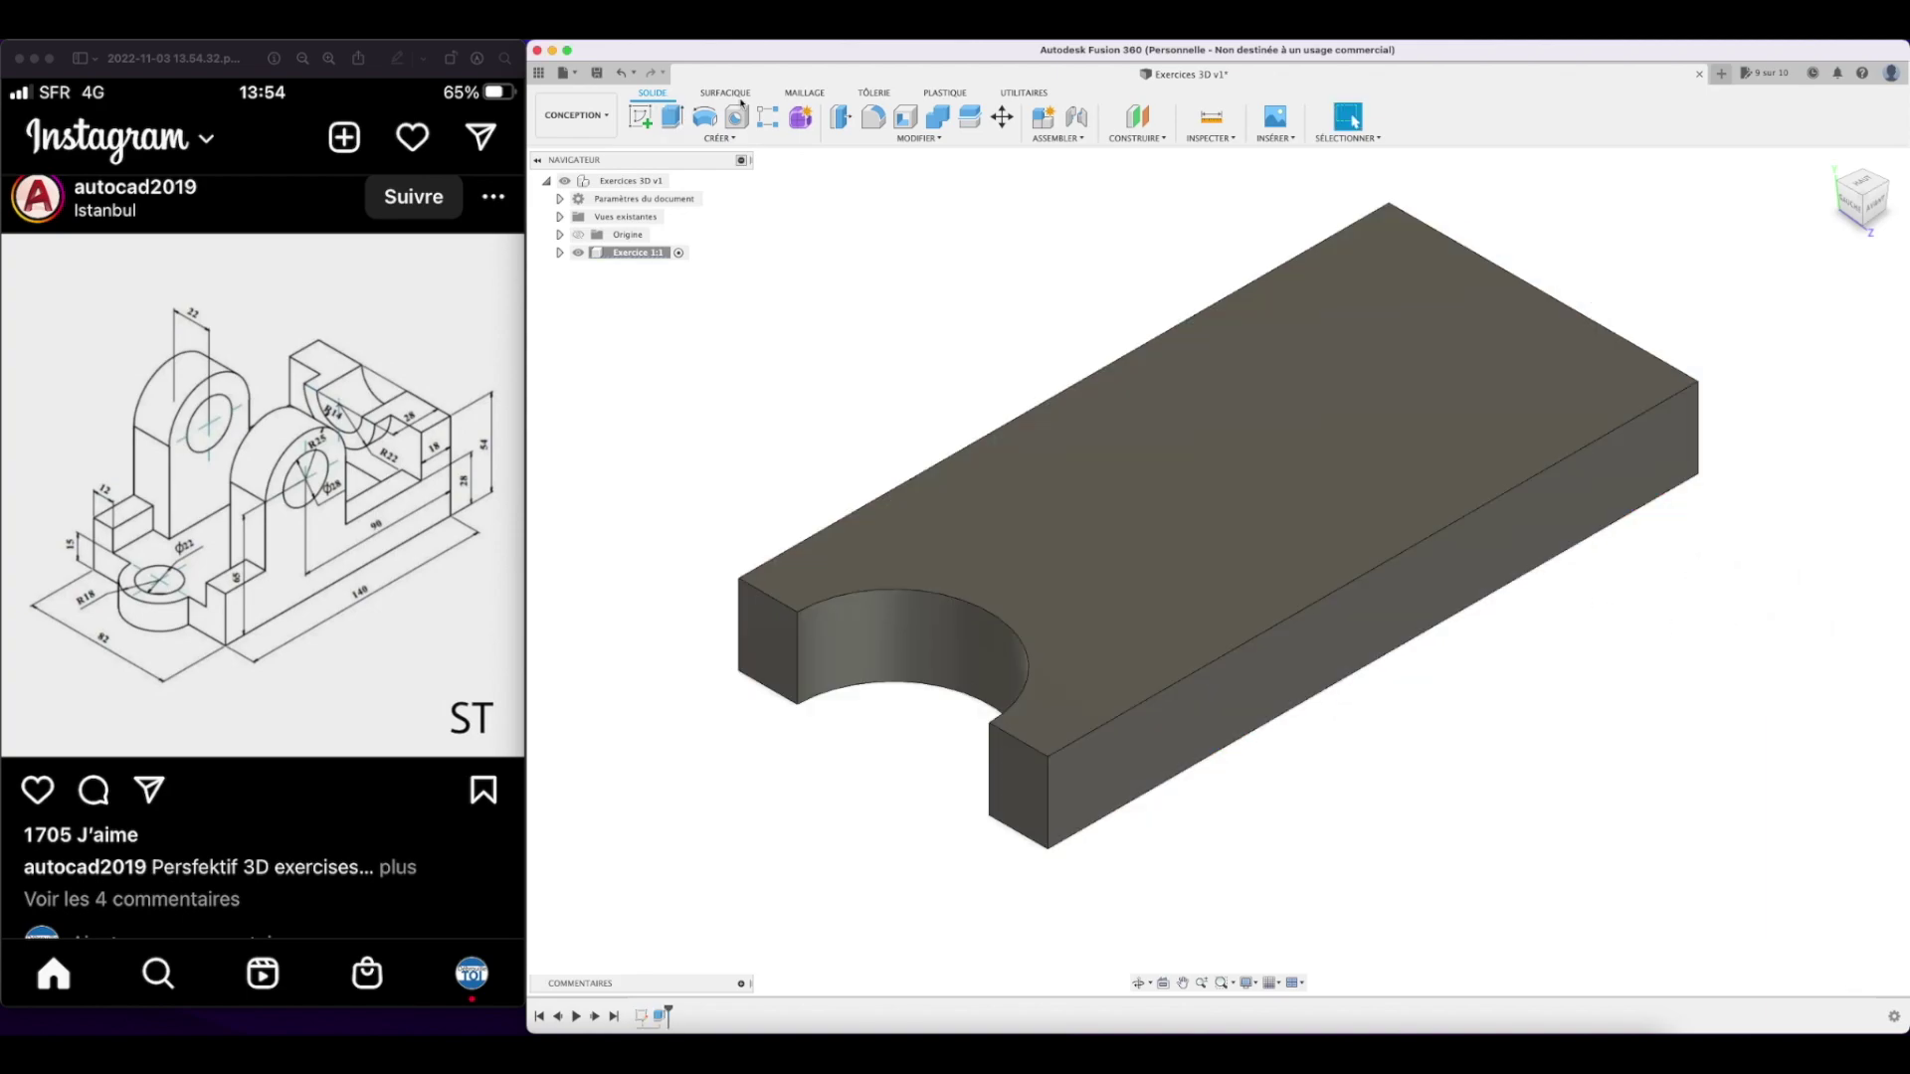
Step: Show the base sketch again and try extruding the ring, then cancel it
{"action": "left_click", "coordinate": [560, 252]}
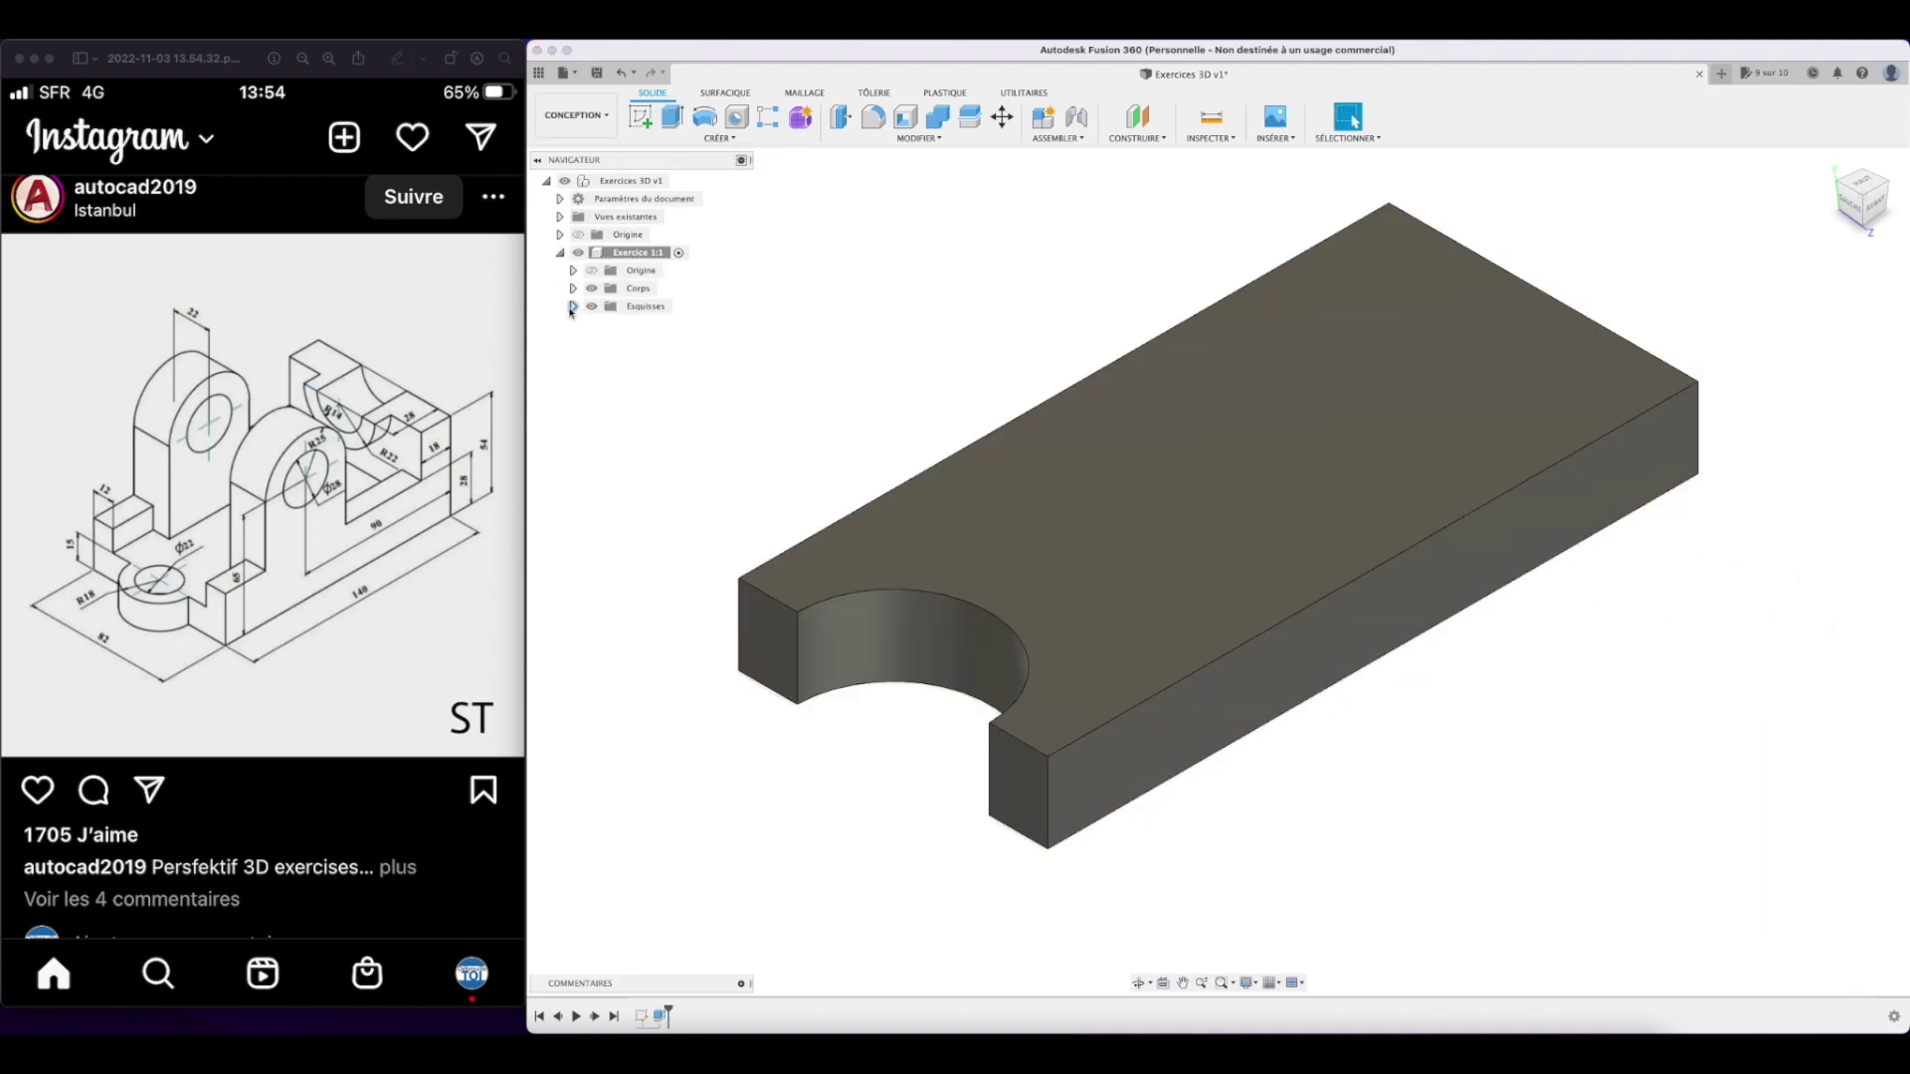
{"action": "left_click", "coordinate": [573, 306]}
{"action": "left_click", "coordinate": [604, 324]}
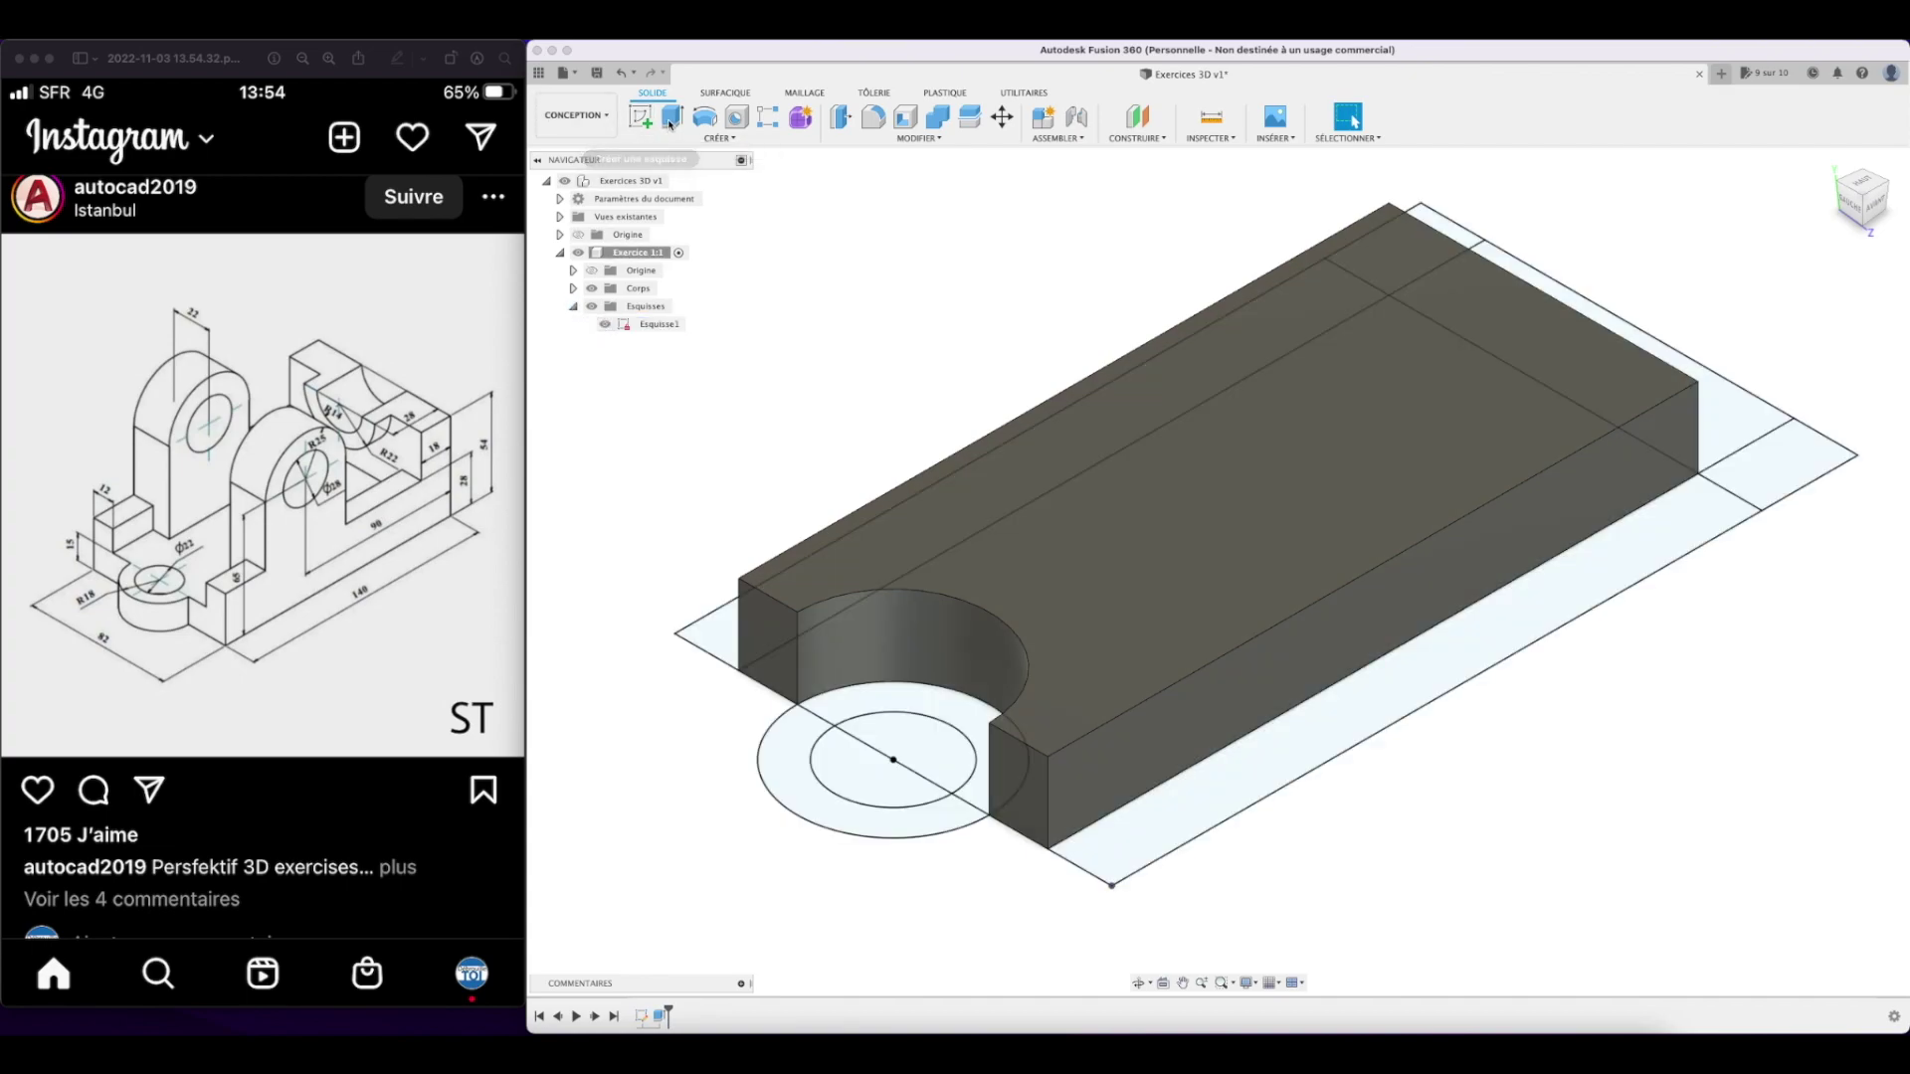
{"action": "key", "text": "e"}
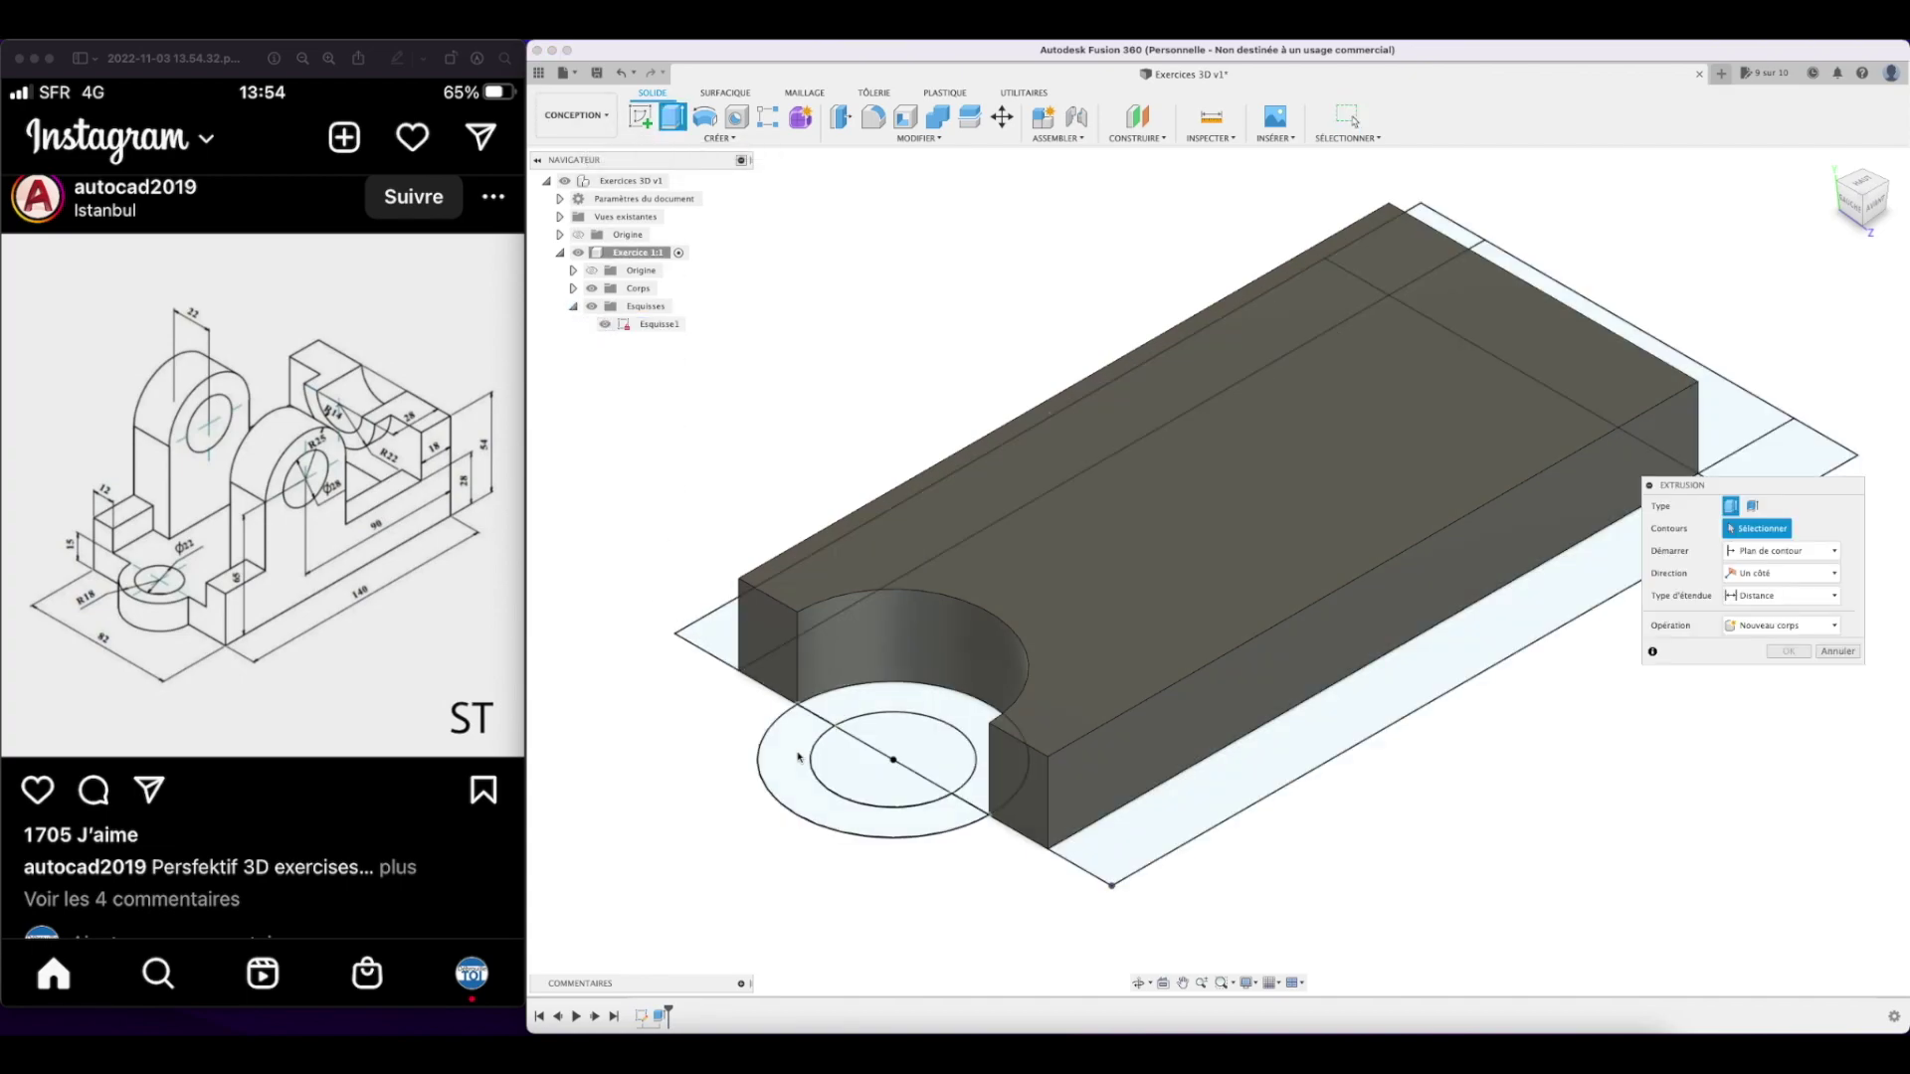
{"action": "left_click", "coordinate": [874, 696]}
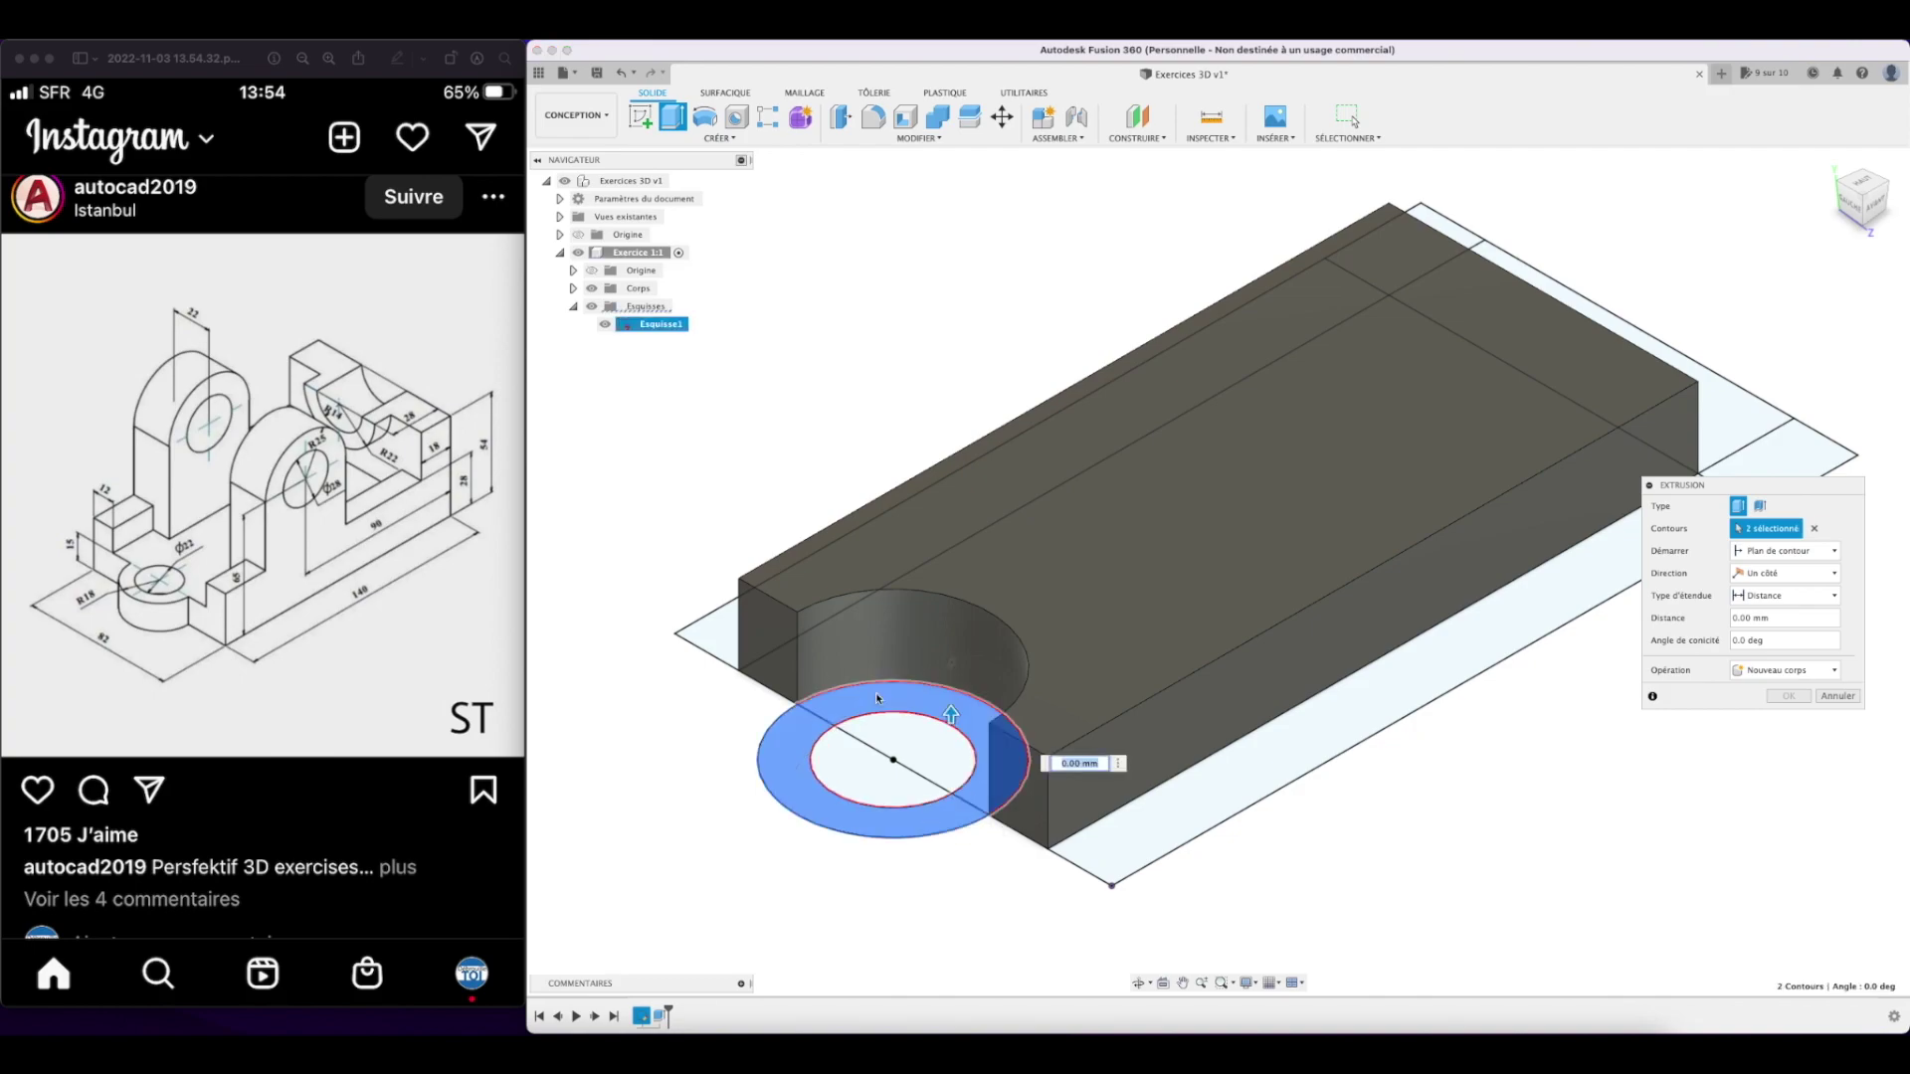
{"action": "left_click", "coordinate": [1838, 695]}
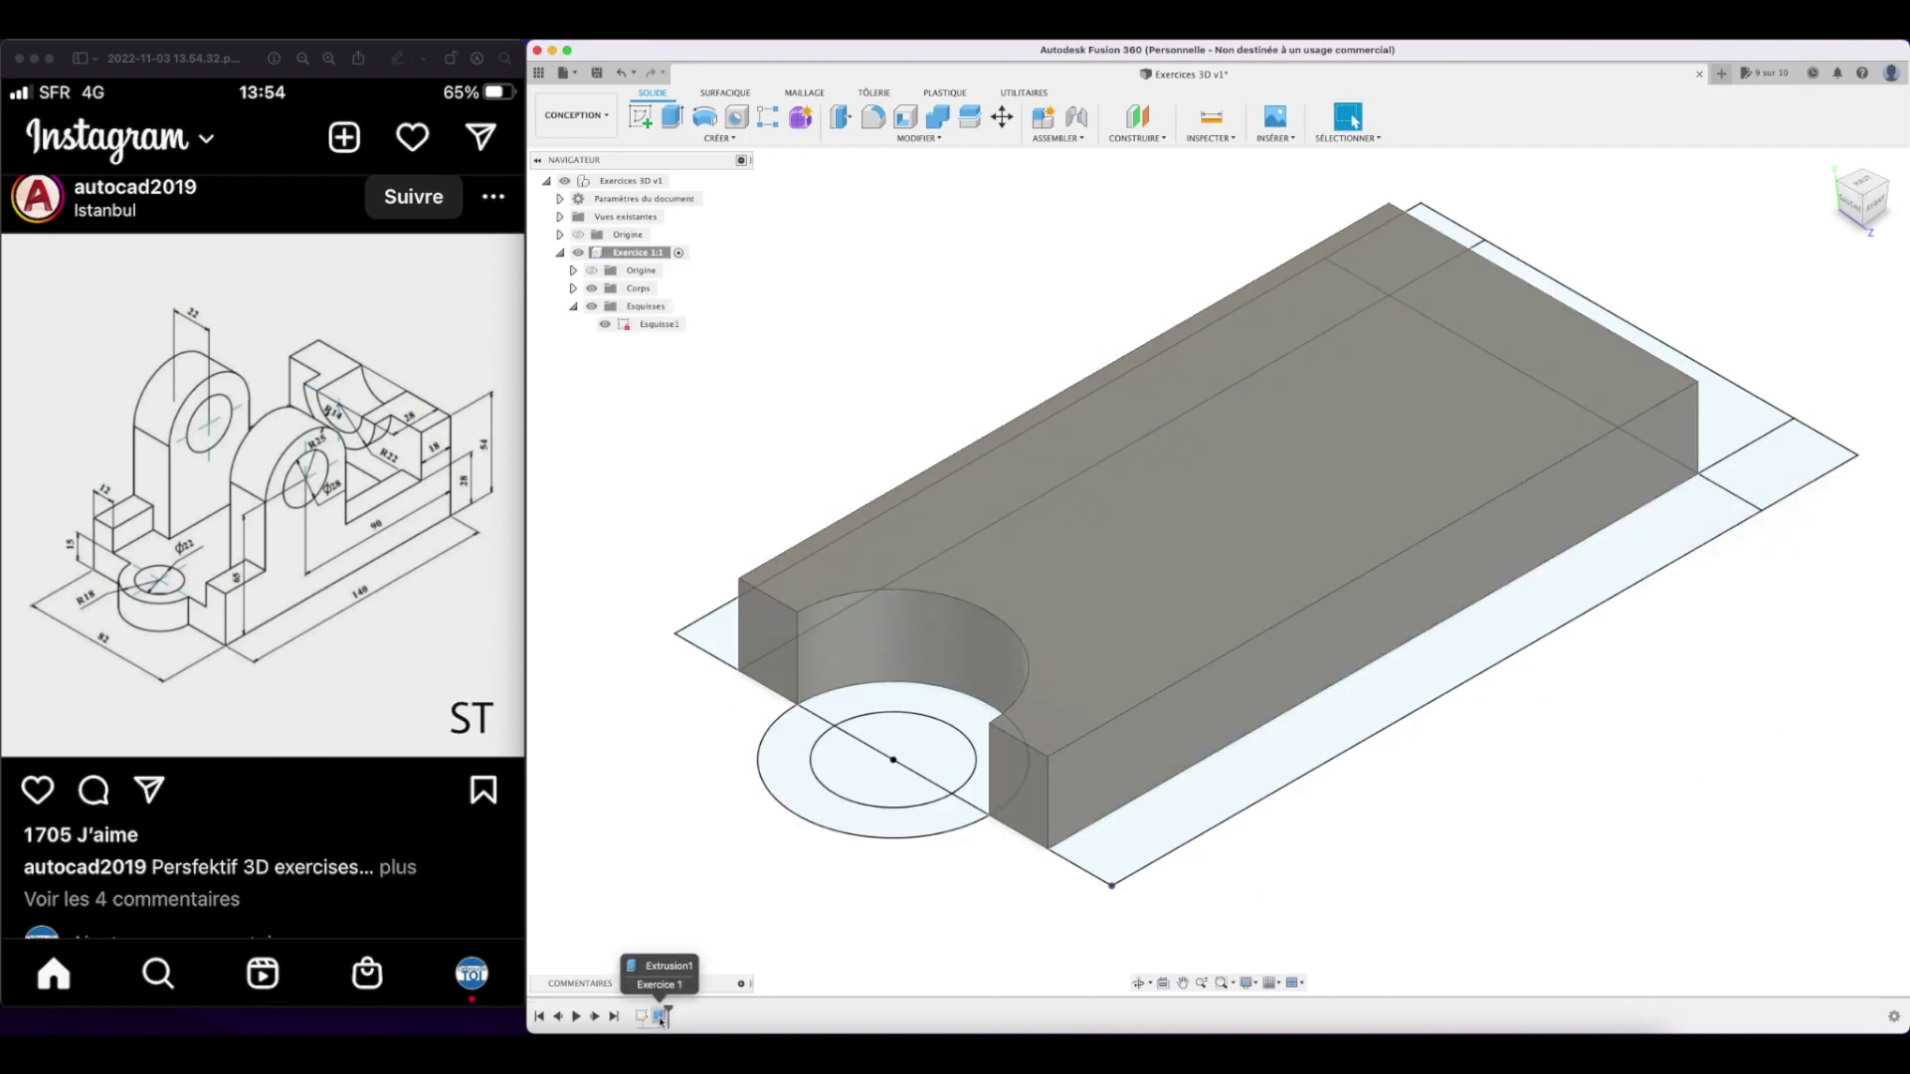
Step: Edit Extrusion1 to add the inner circle and outer ring profiles, keeping 15 mm
{"action": "double_click", "coordinate": [661, 1017]}
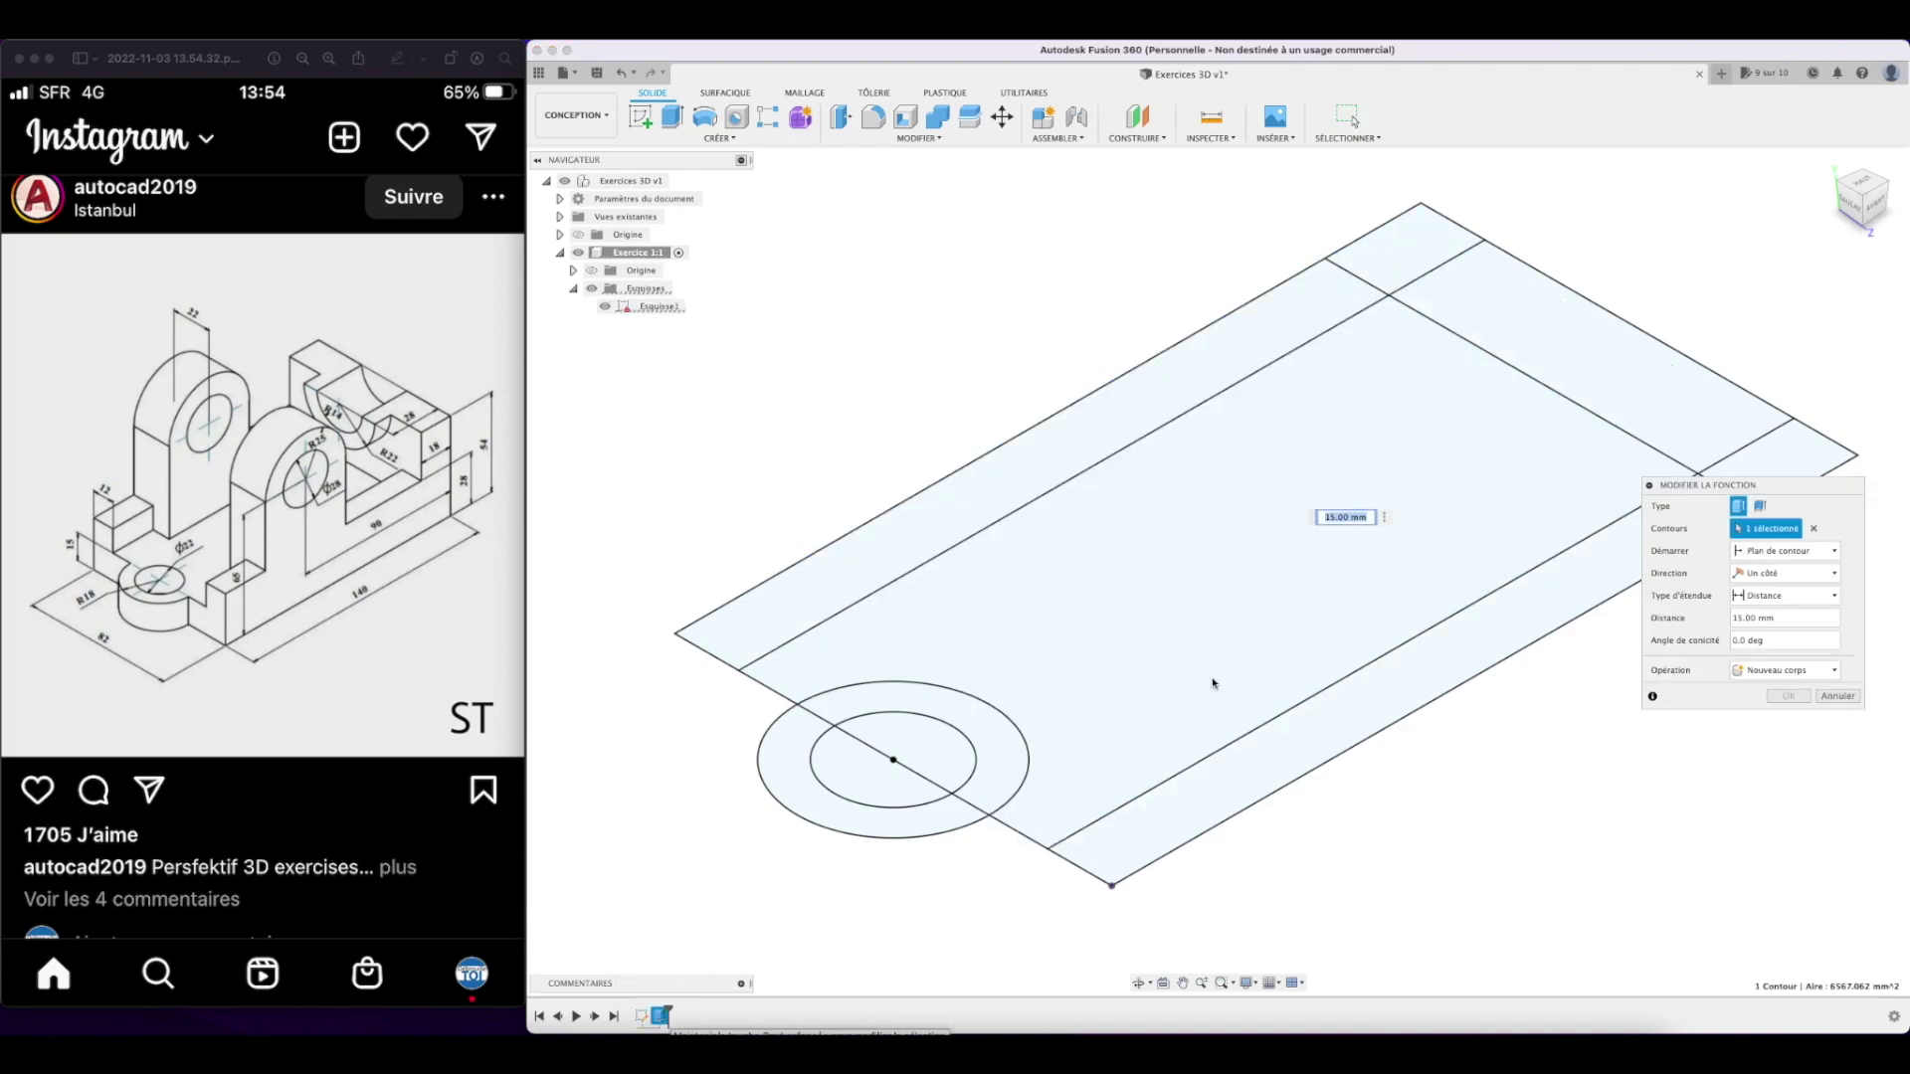
{"action": "left_click", "coordinate": [799, 748]}
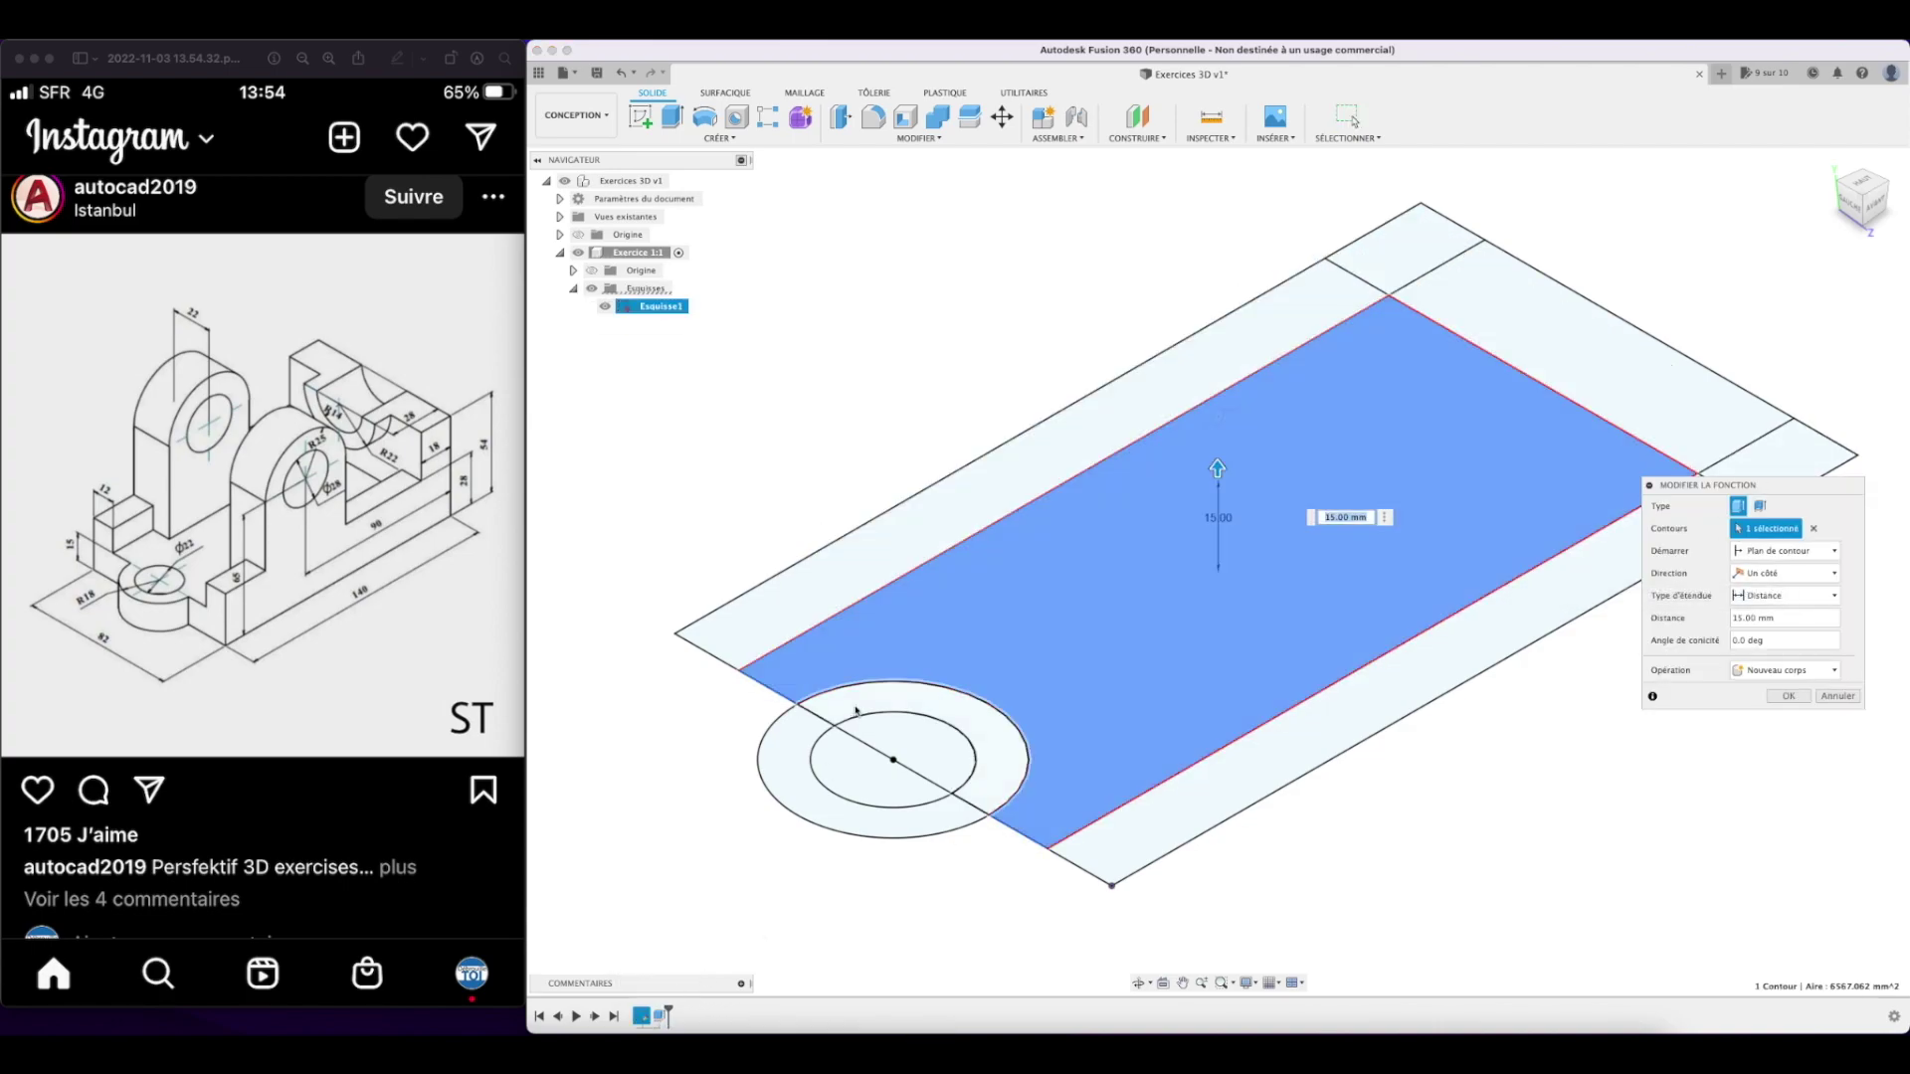
{"action": "left_click", "coordinate": [806, 749]}
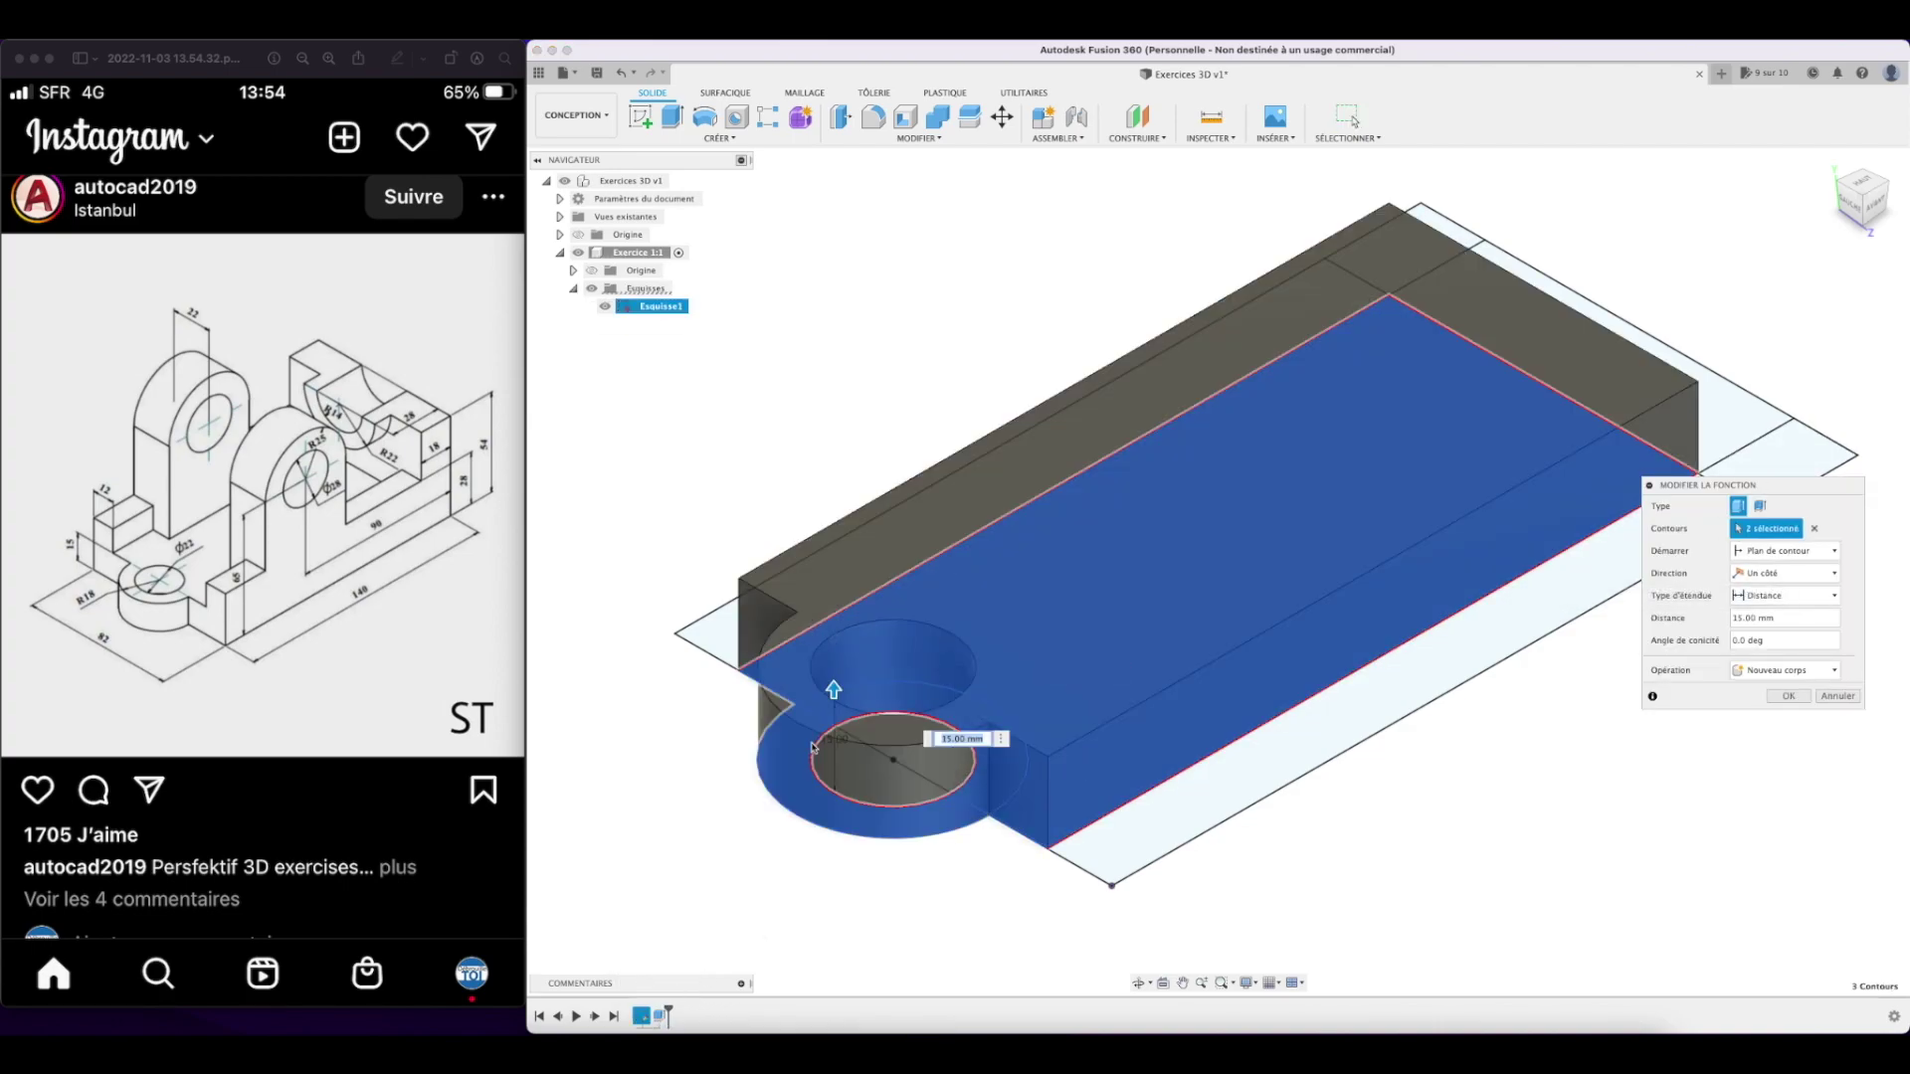
{"action": "left_click", "coordinate": [1788, 697]}
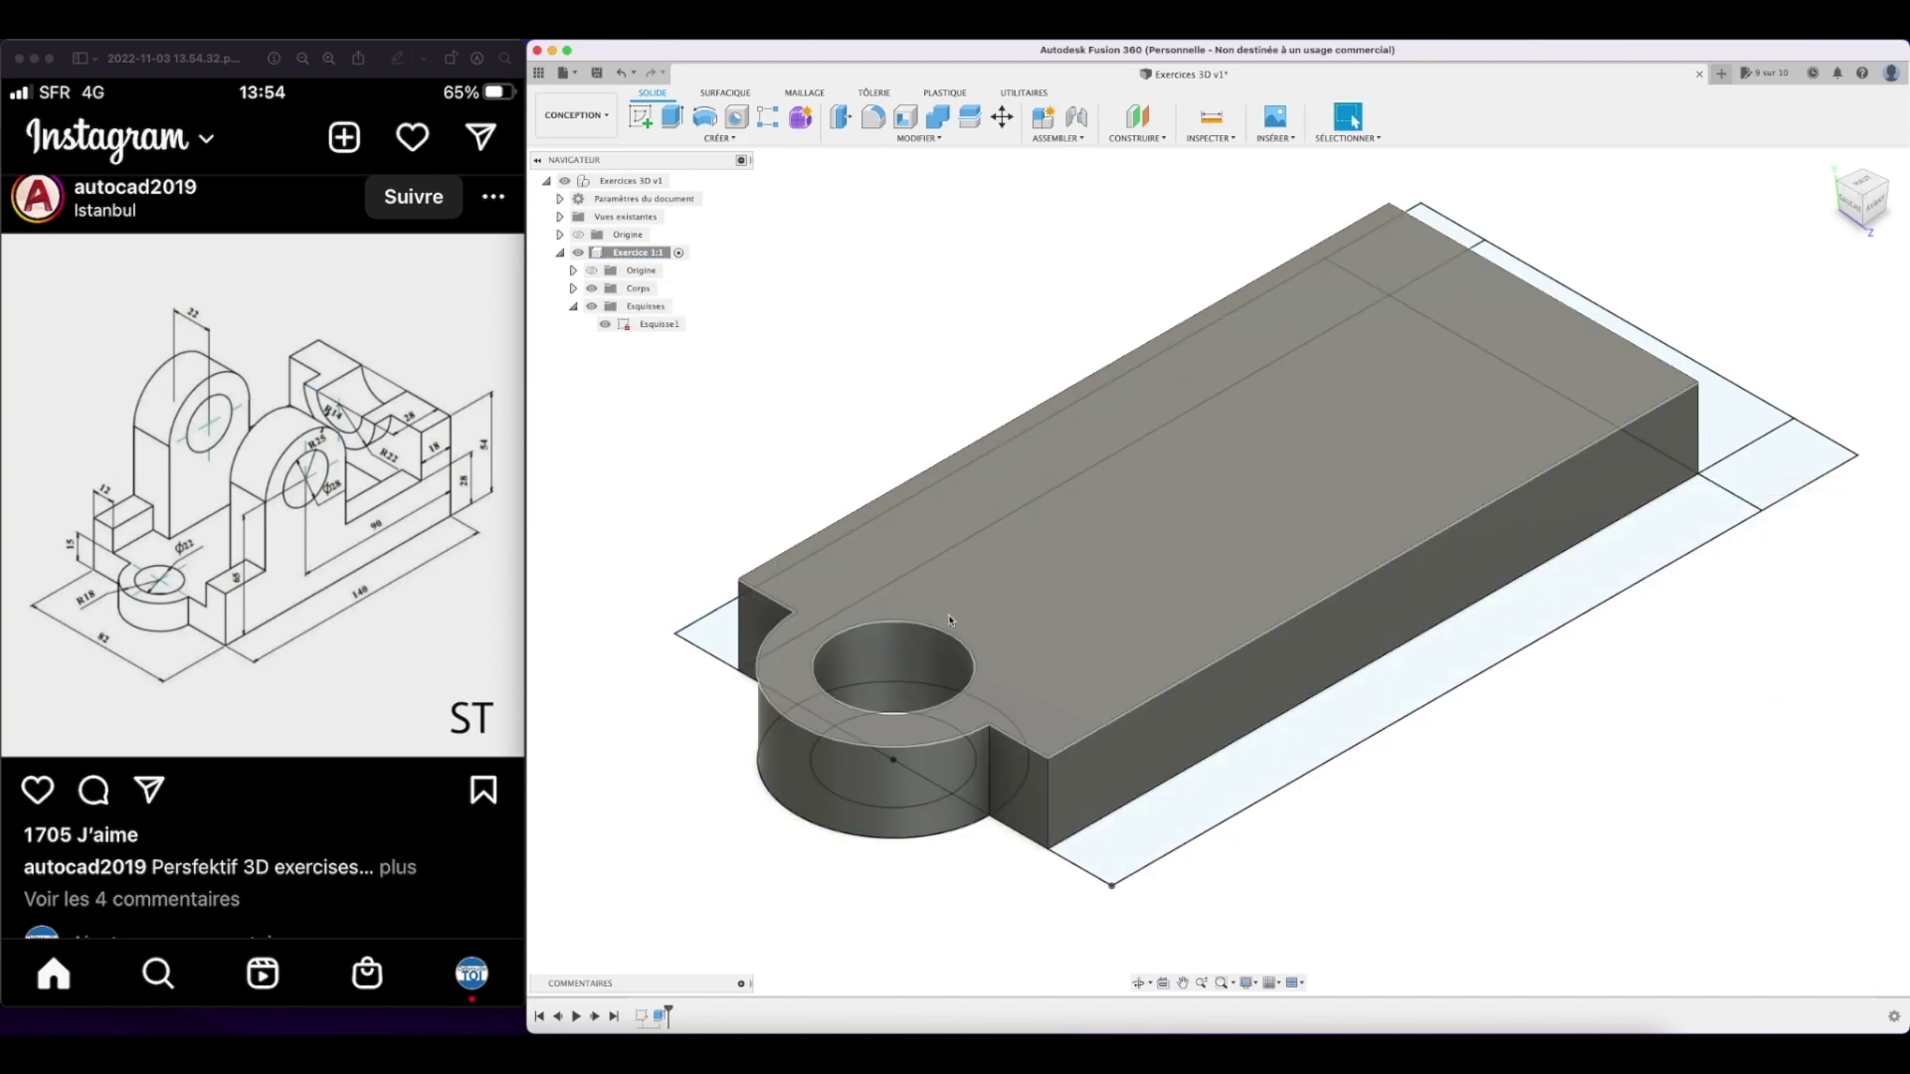
Step: Extrude the rear and front long strip profiles 28 mm
{"action": "left_click", "coordinate": [673, 116]}
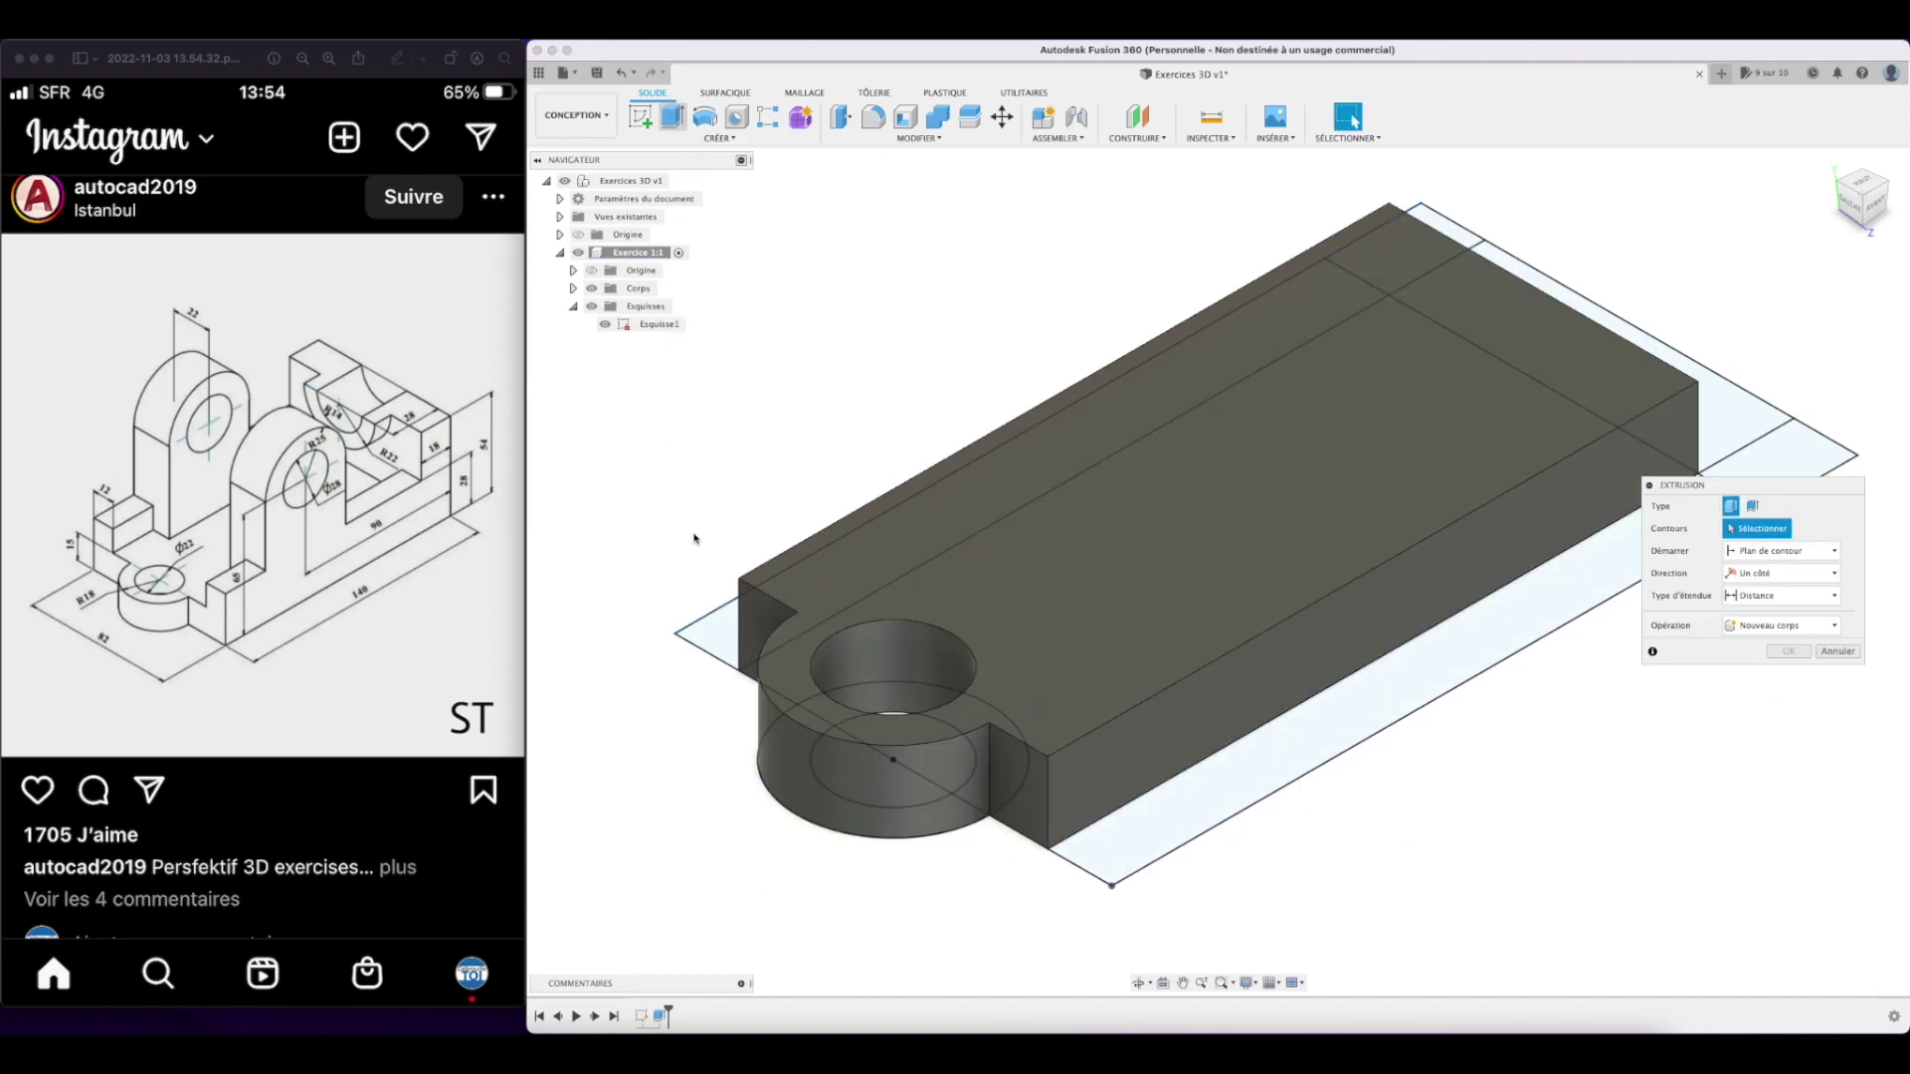
{"action": "left_click", "coordinate": [729, 659]}
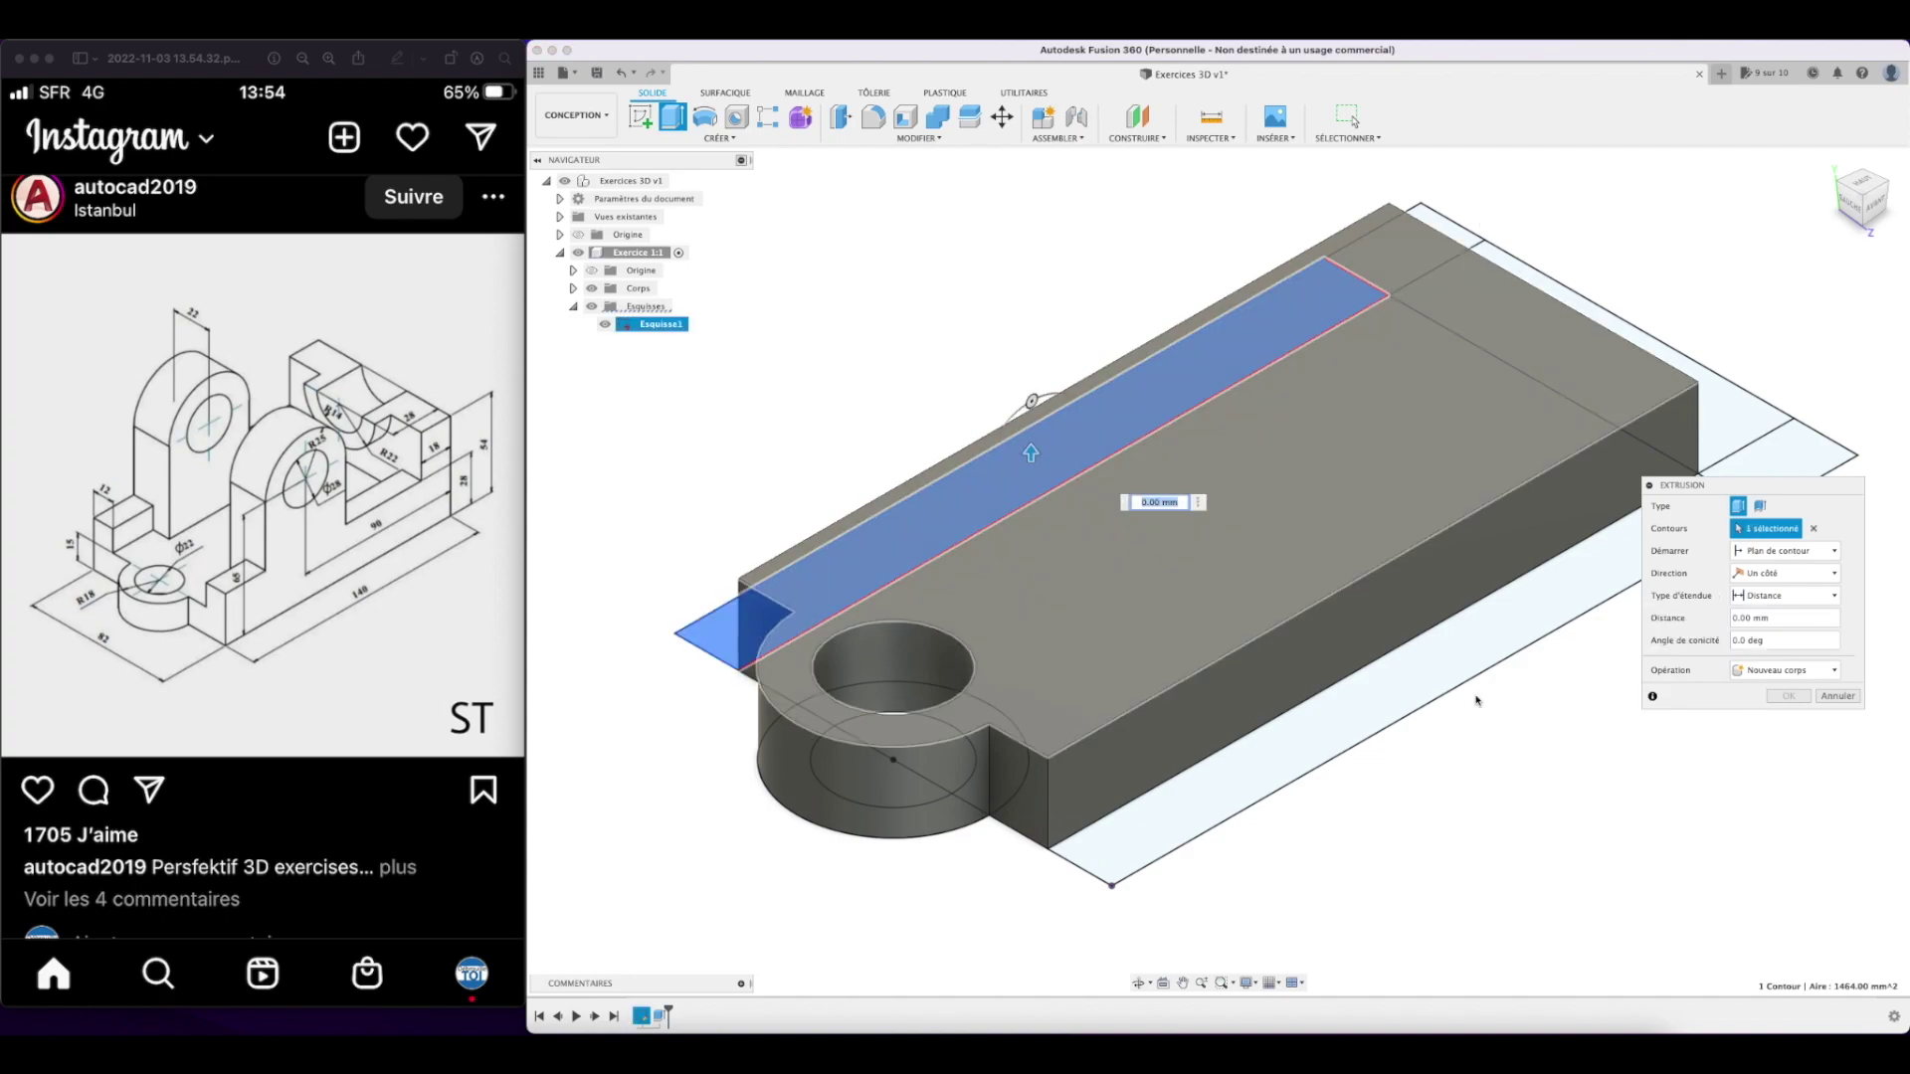
{"action": "left_click", "coordinate": [1465, 664]}
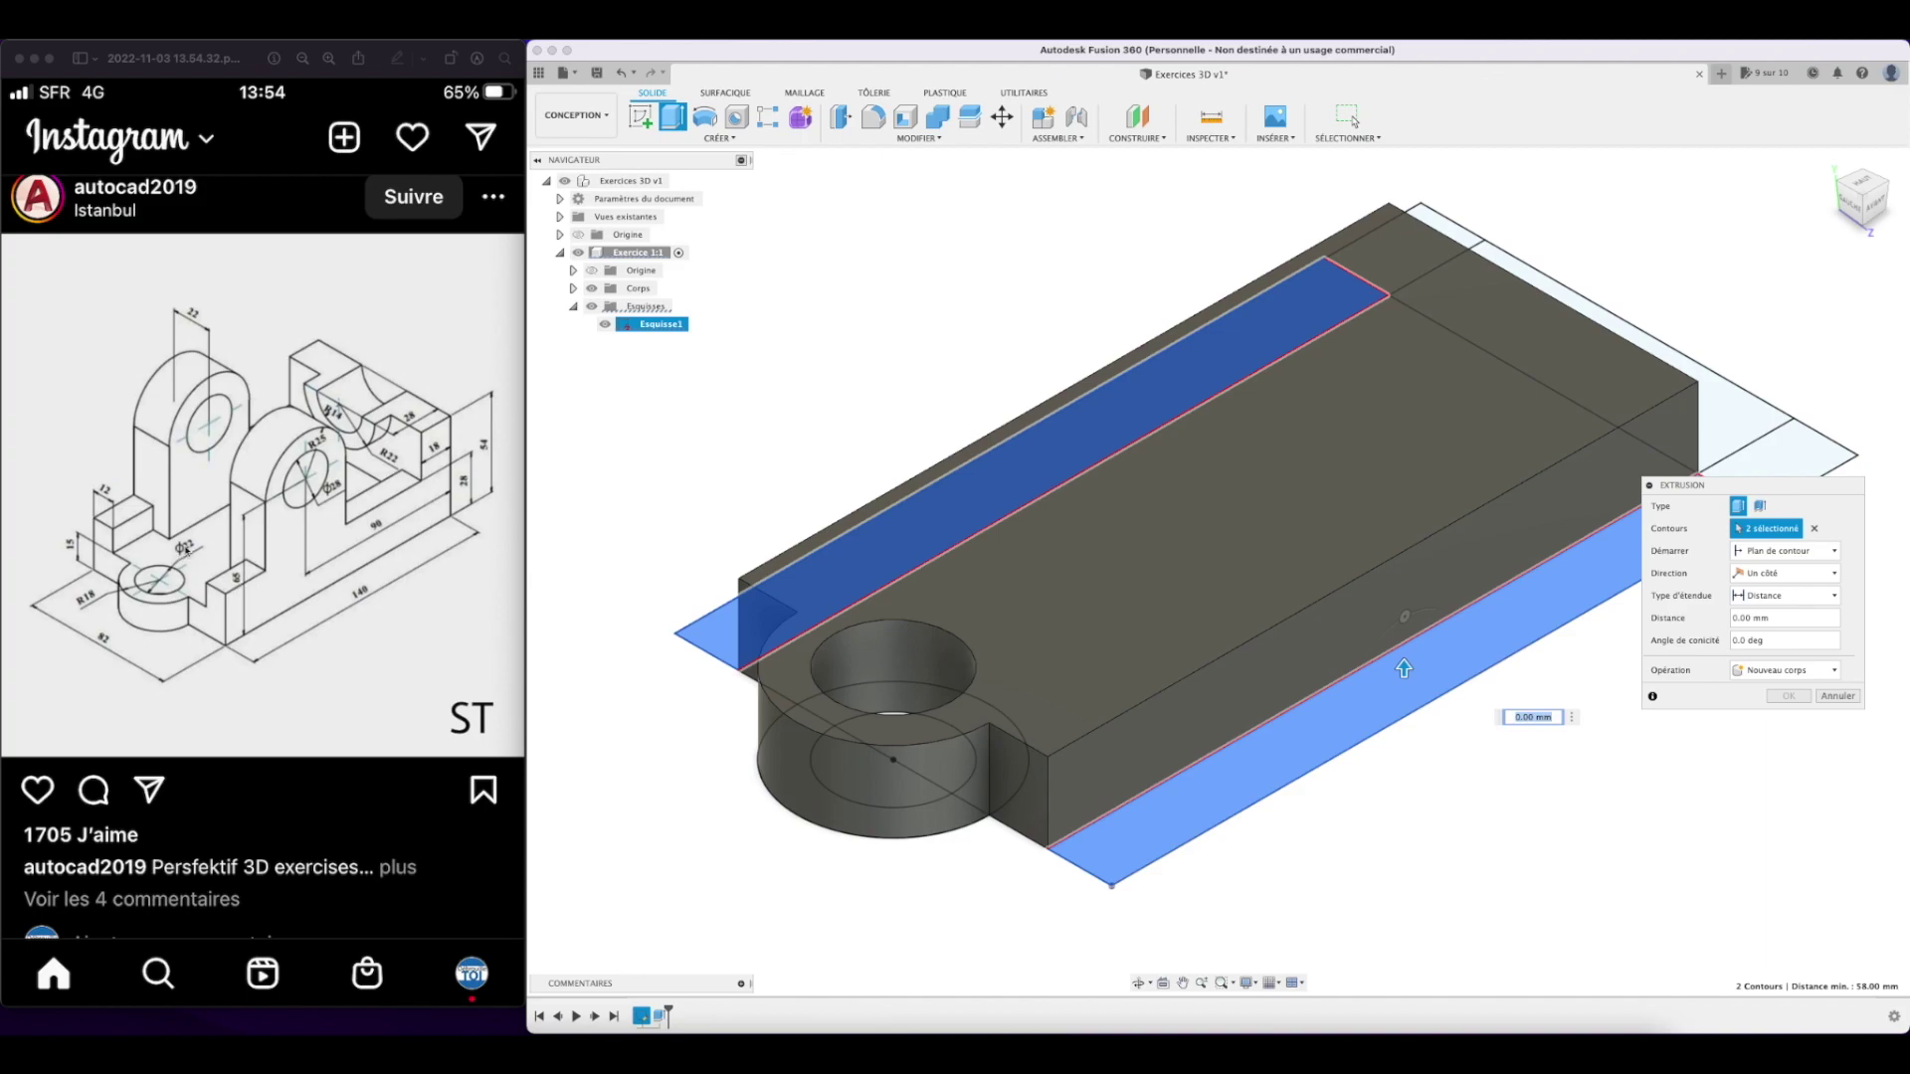
{"action": "type", "text": "28"}
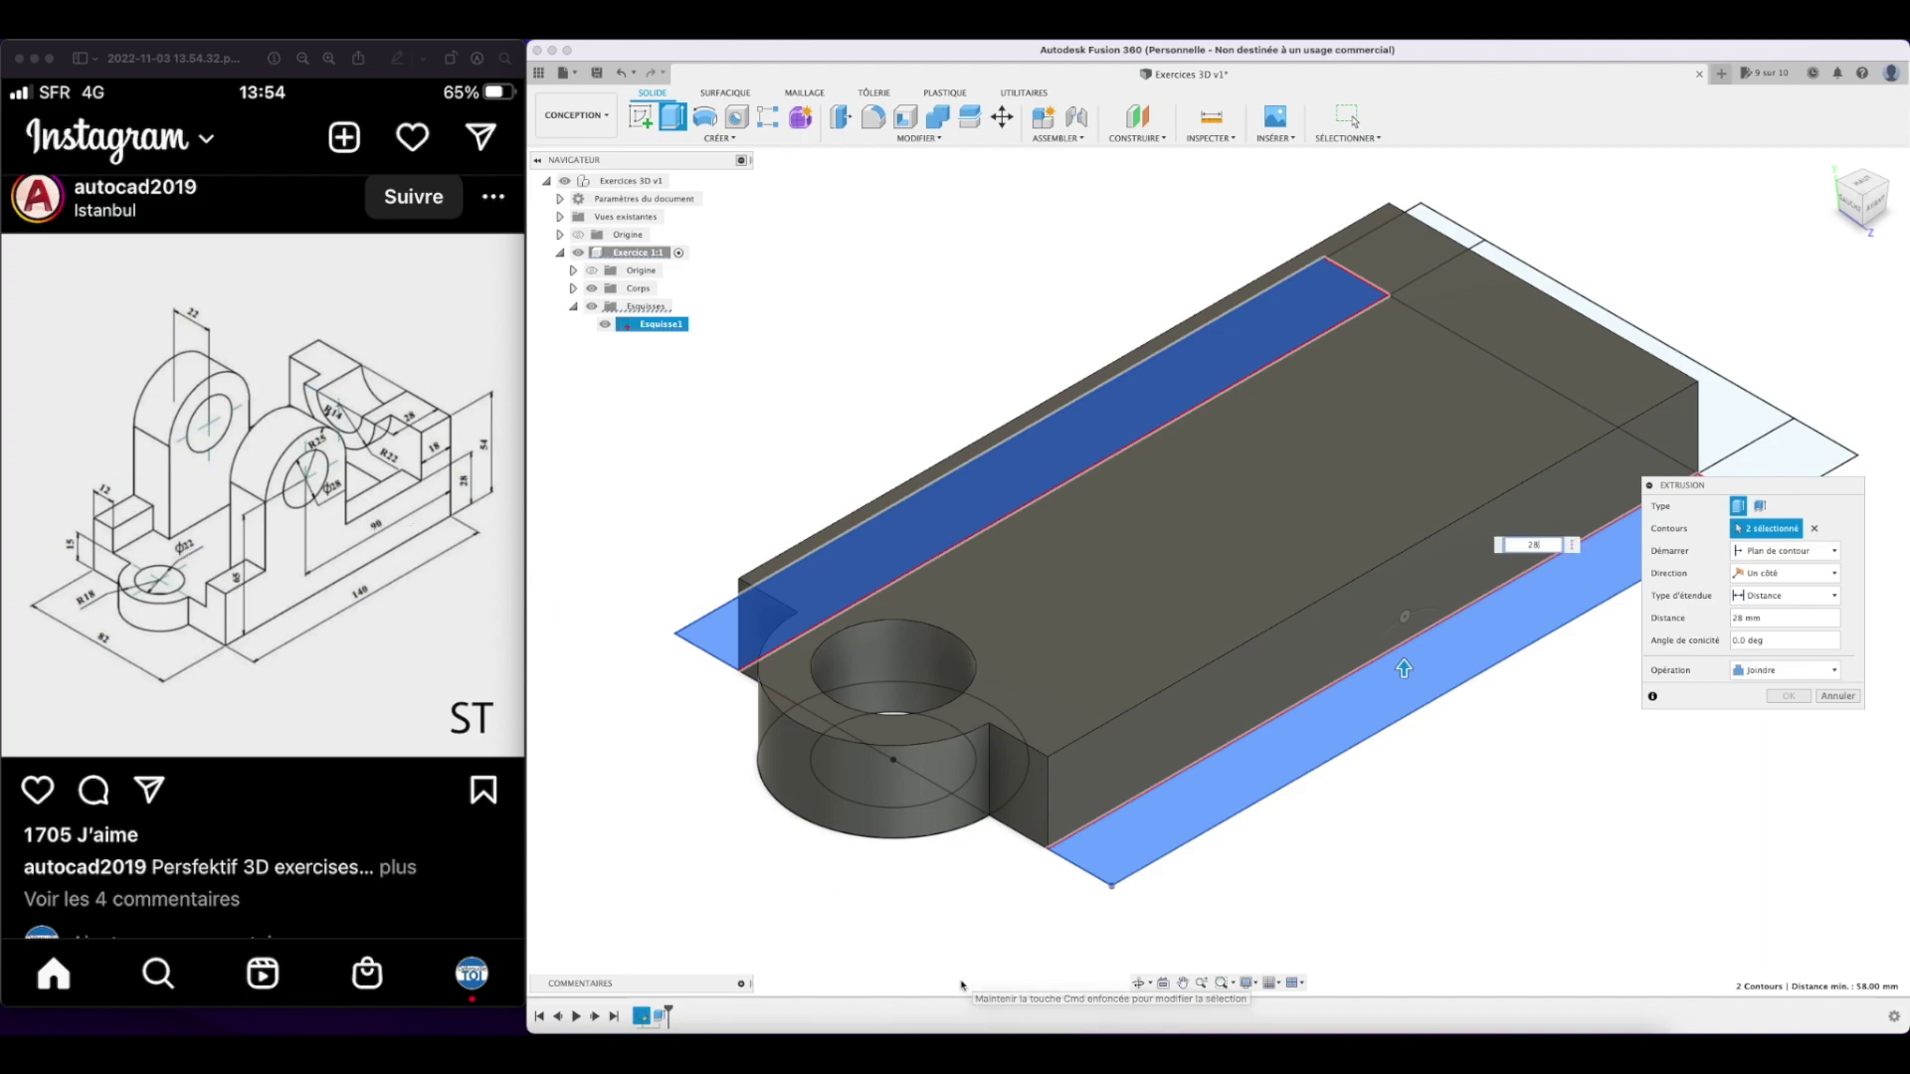
{"action": "key", "text": "Return"}
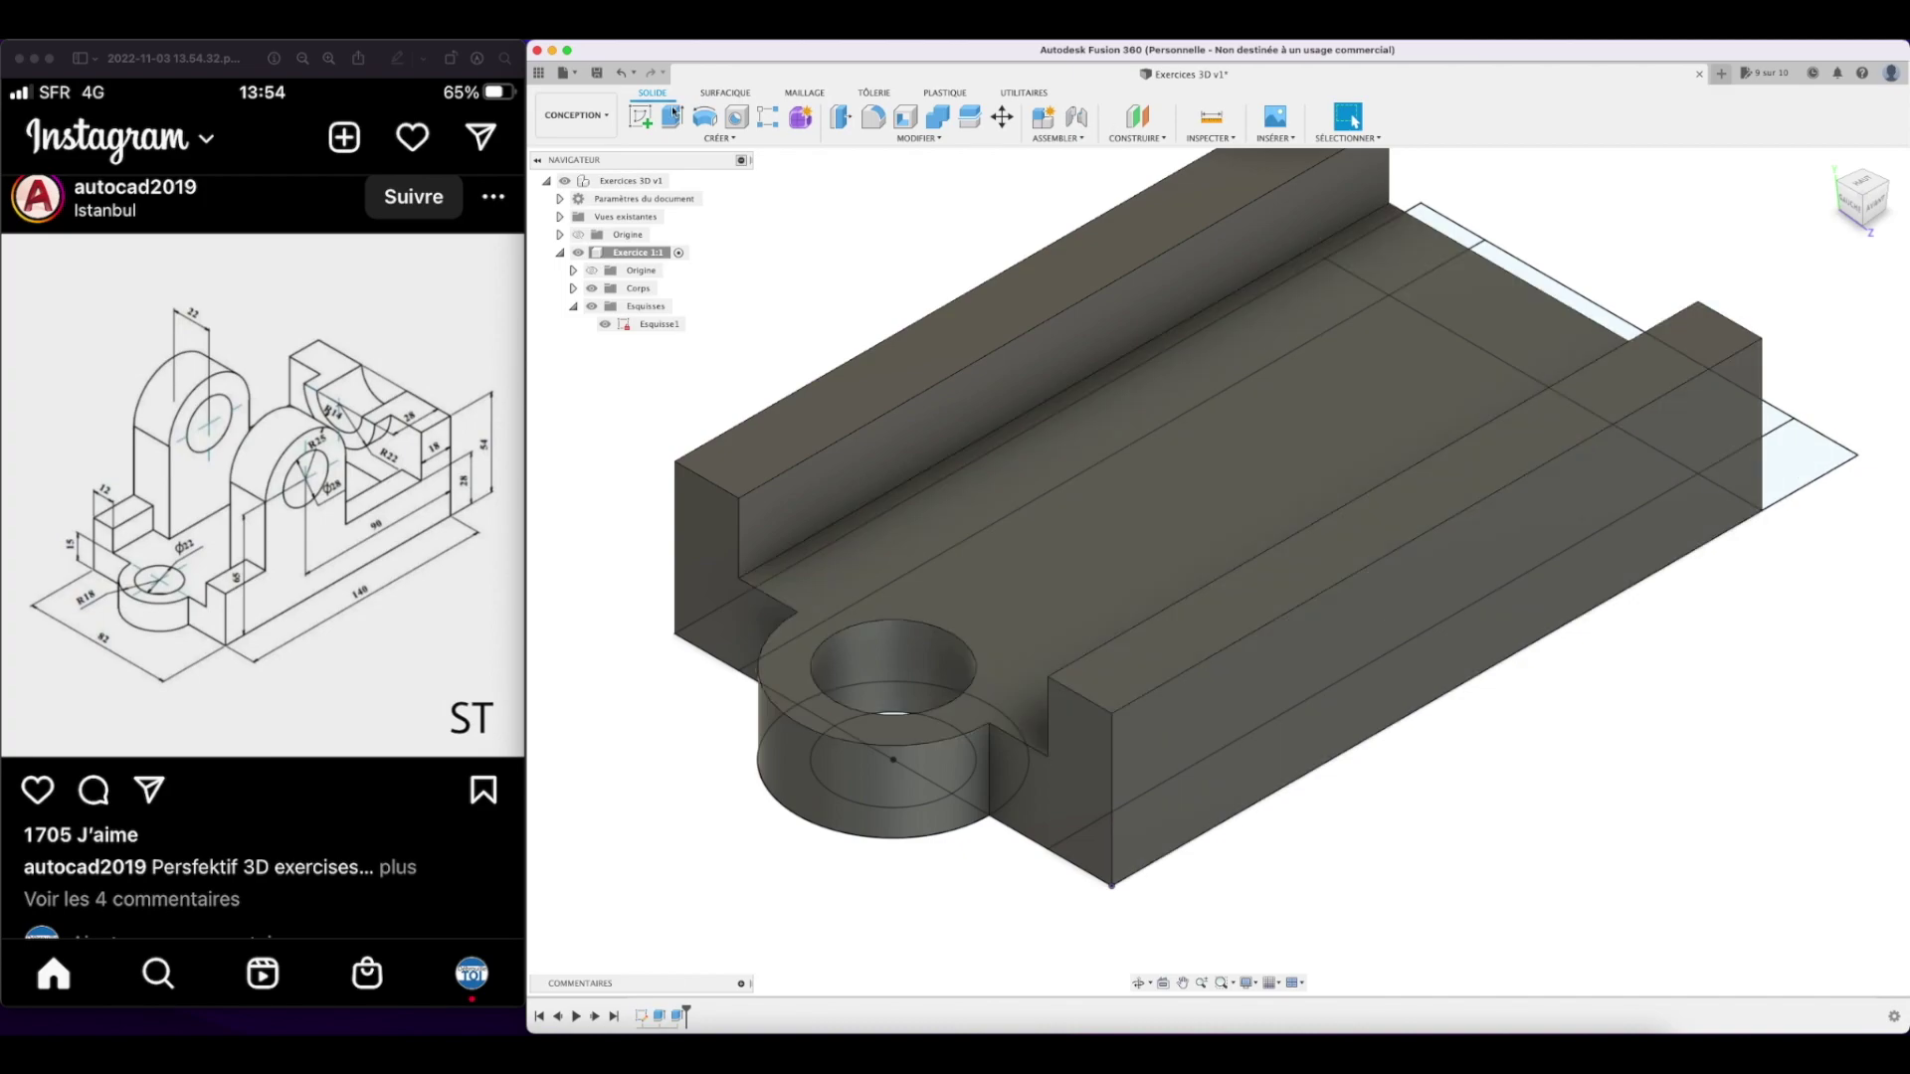
Step: Extrude the three right-end profiles 54 mm into the end block
{"action": "key", "text": "e"}
{"action": "left_click", "coordinate": [1466, 236]}
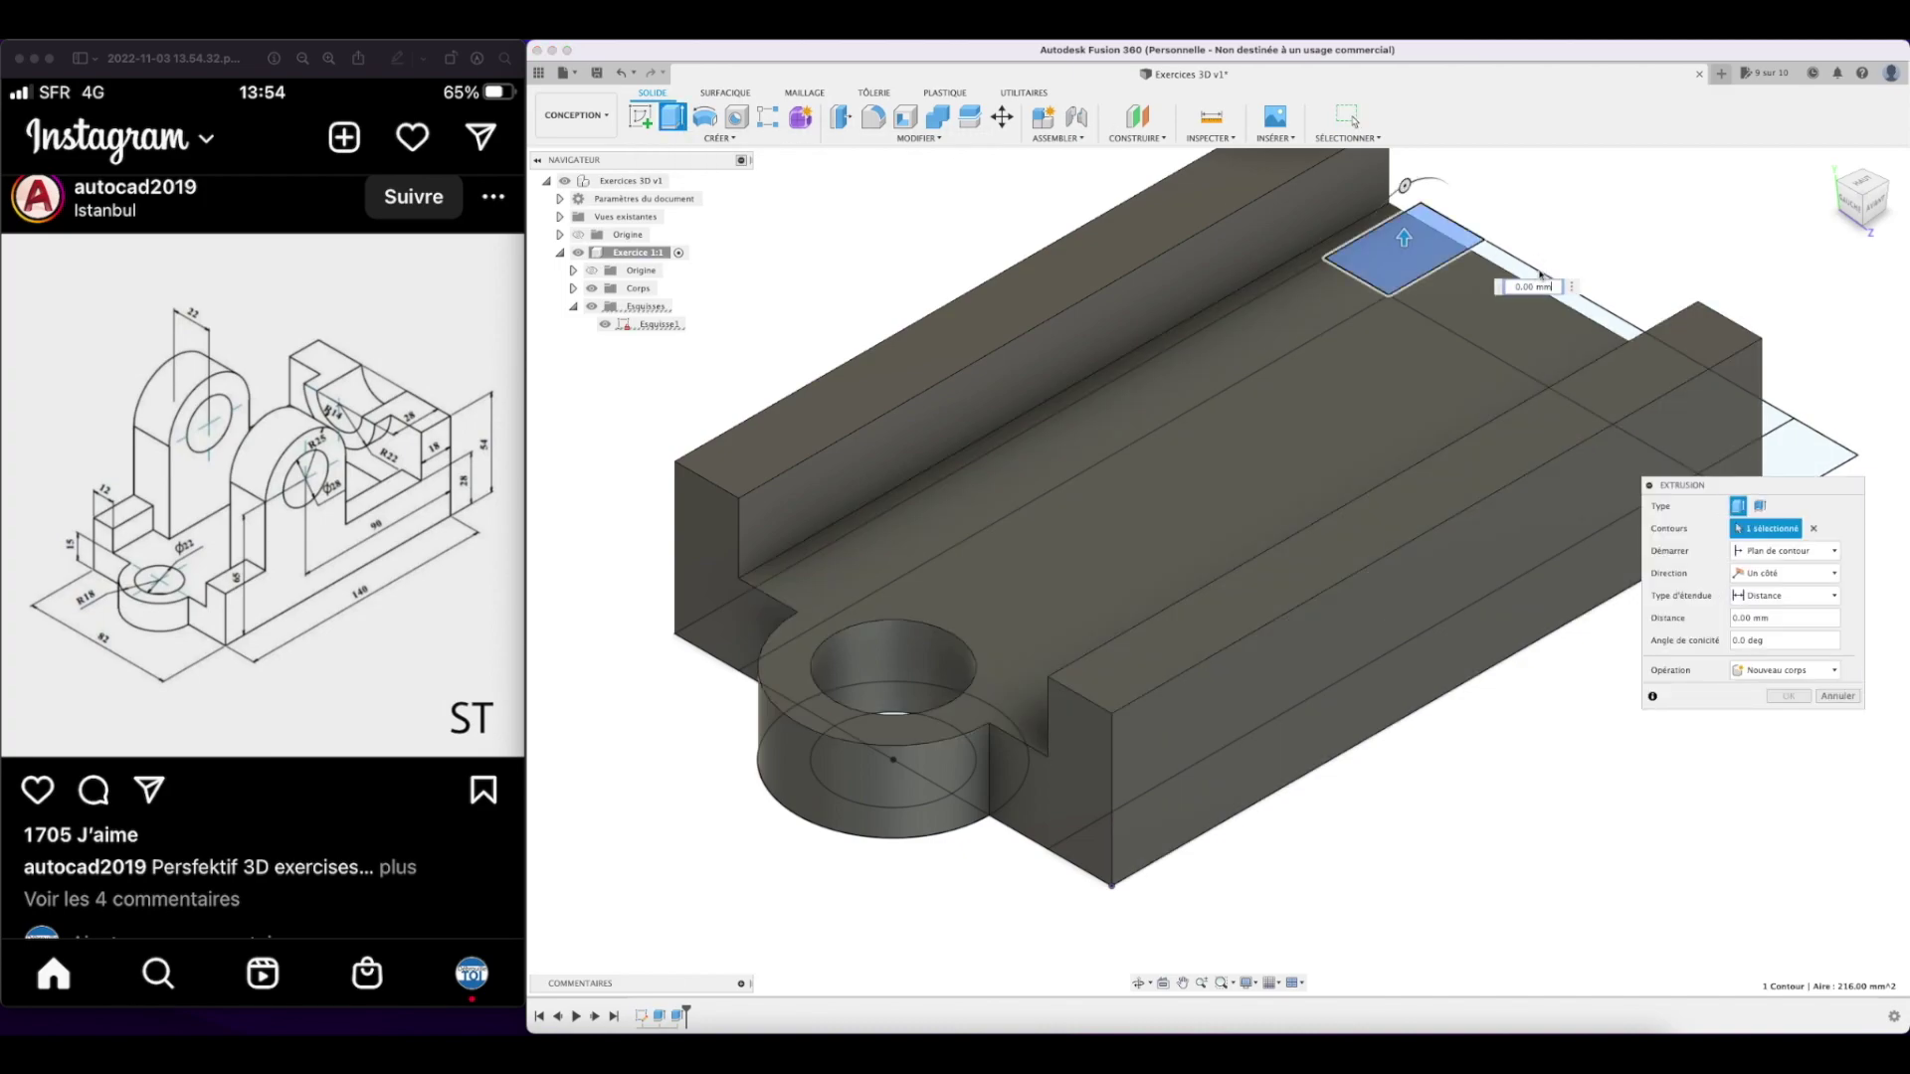
{"action": "left_click", "coordinate": [1775, 413]}
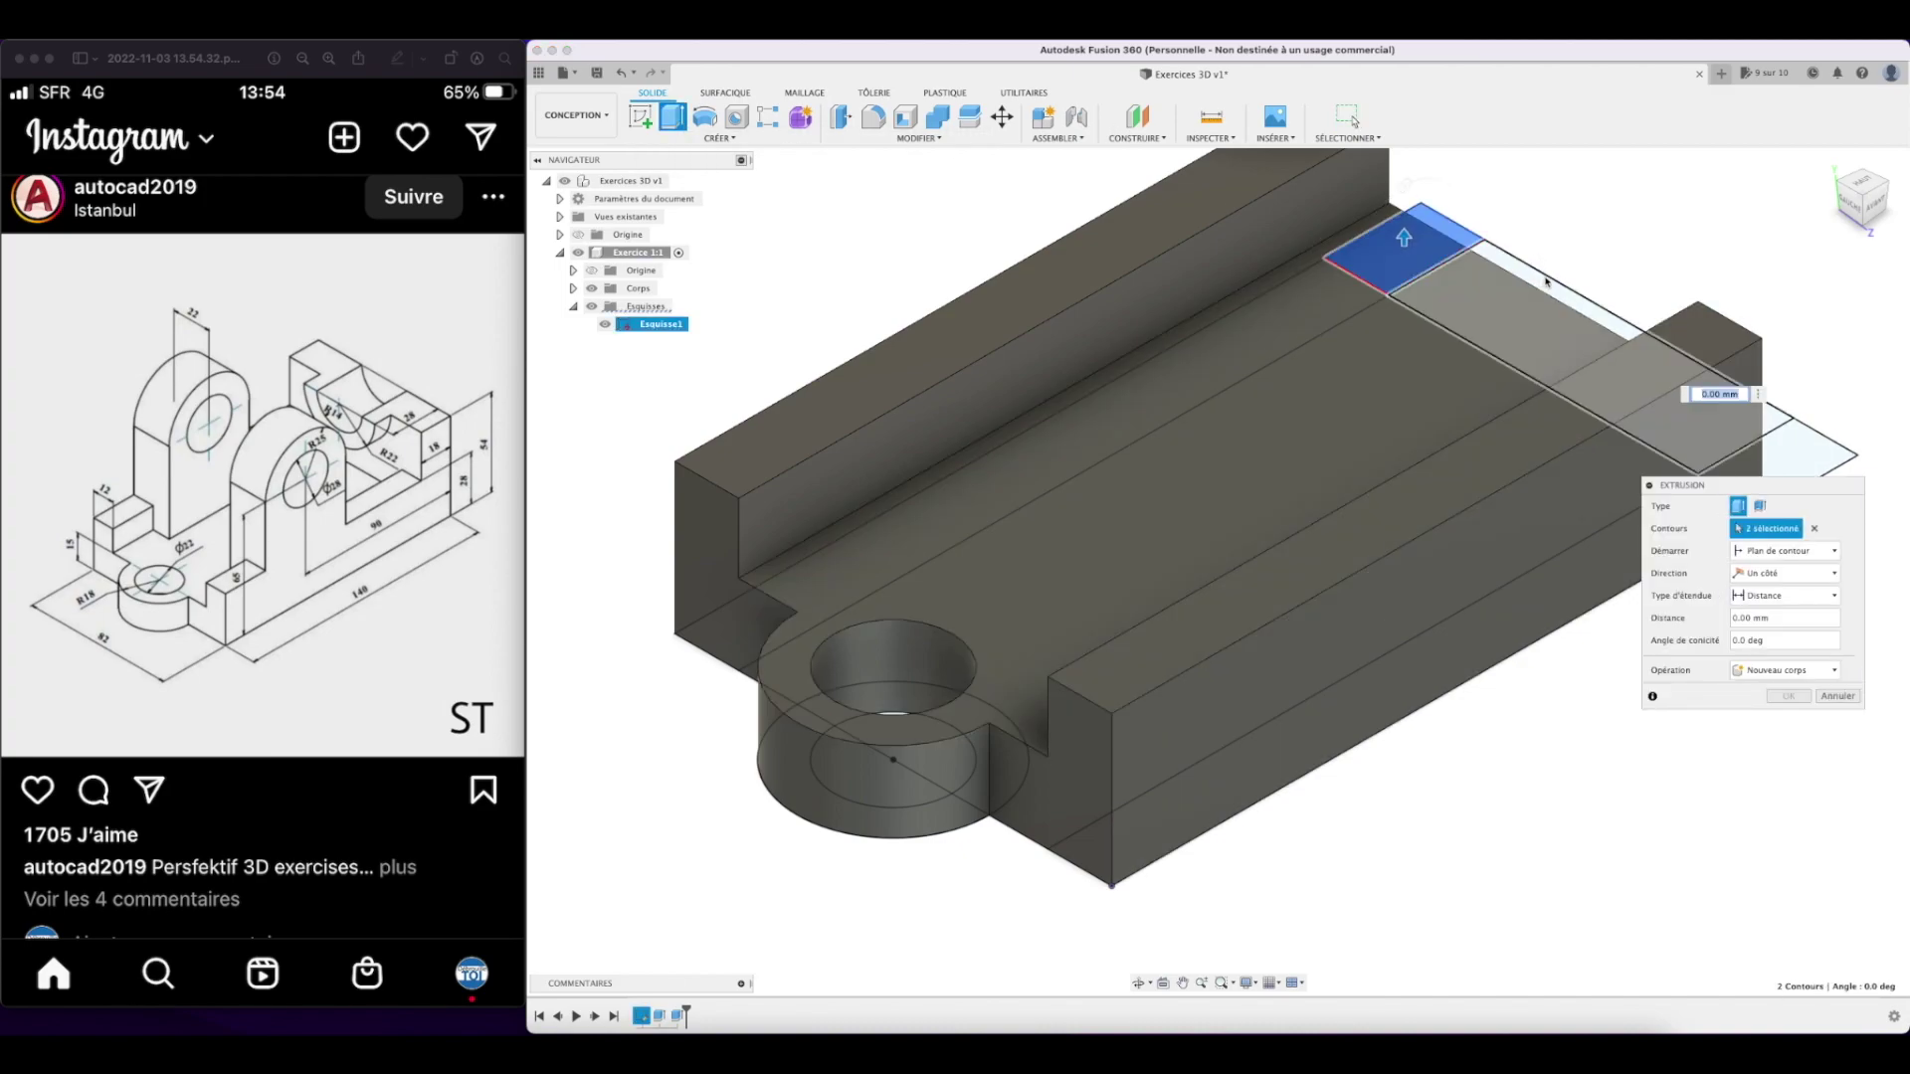
{"action": "left_click", "coordinate": [1811, 443]}
{"action": "type", "text": "54"}
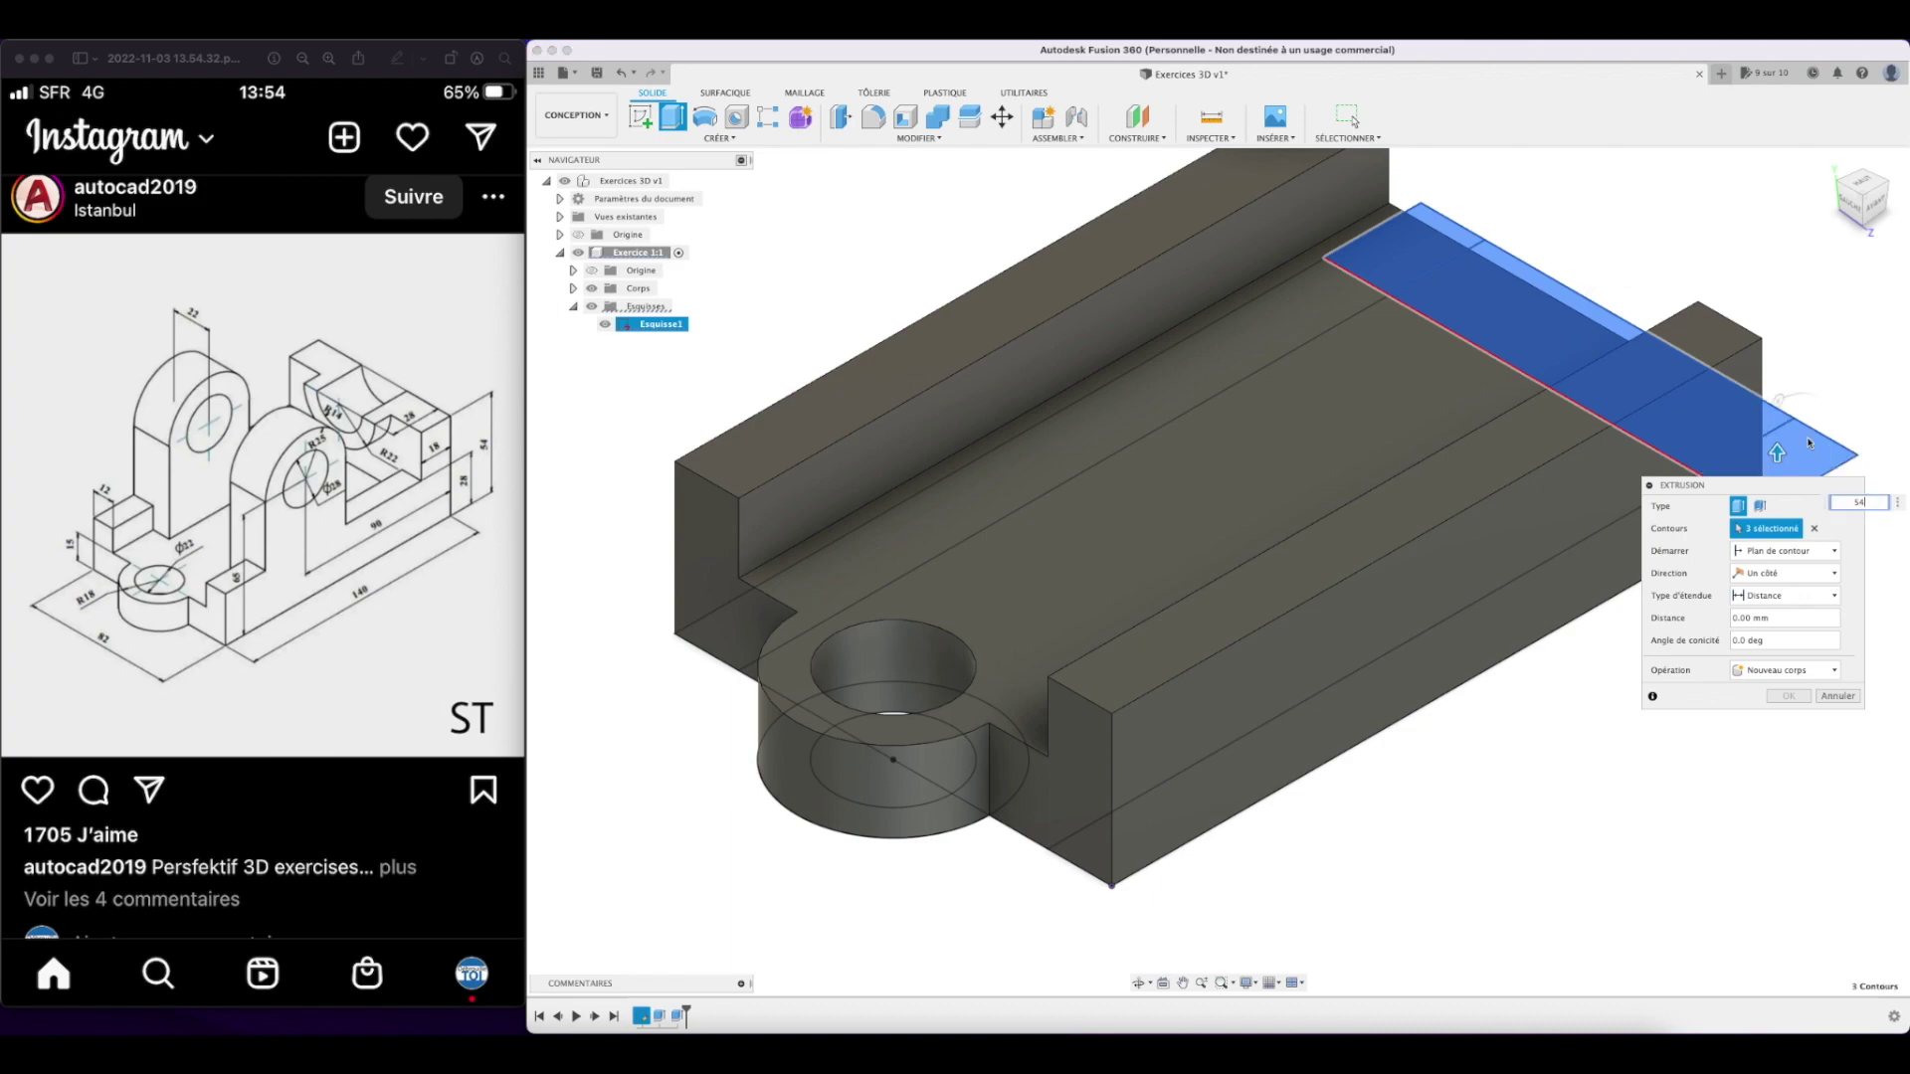
{"action": "key", "text": "Return"}
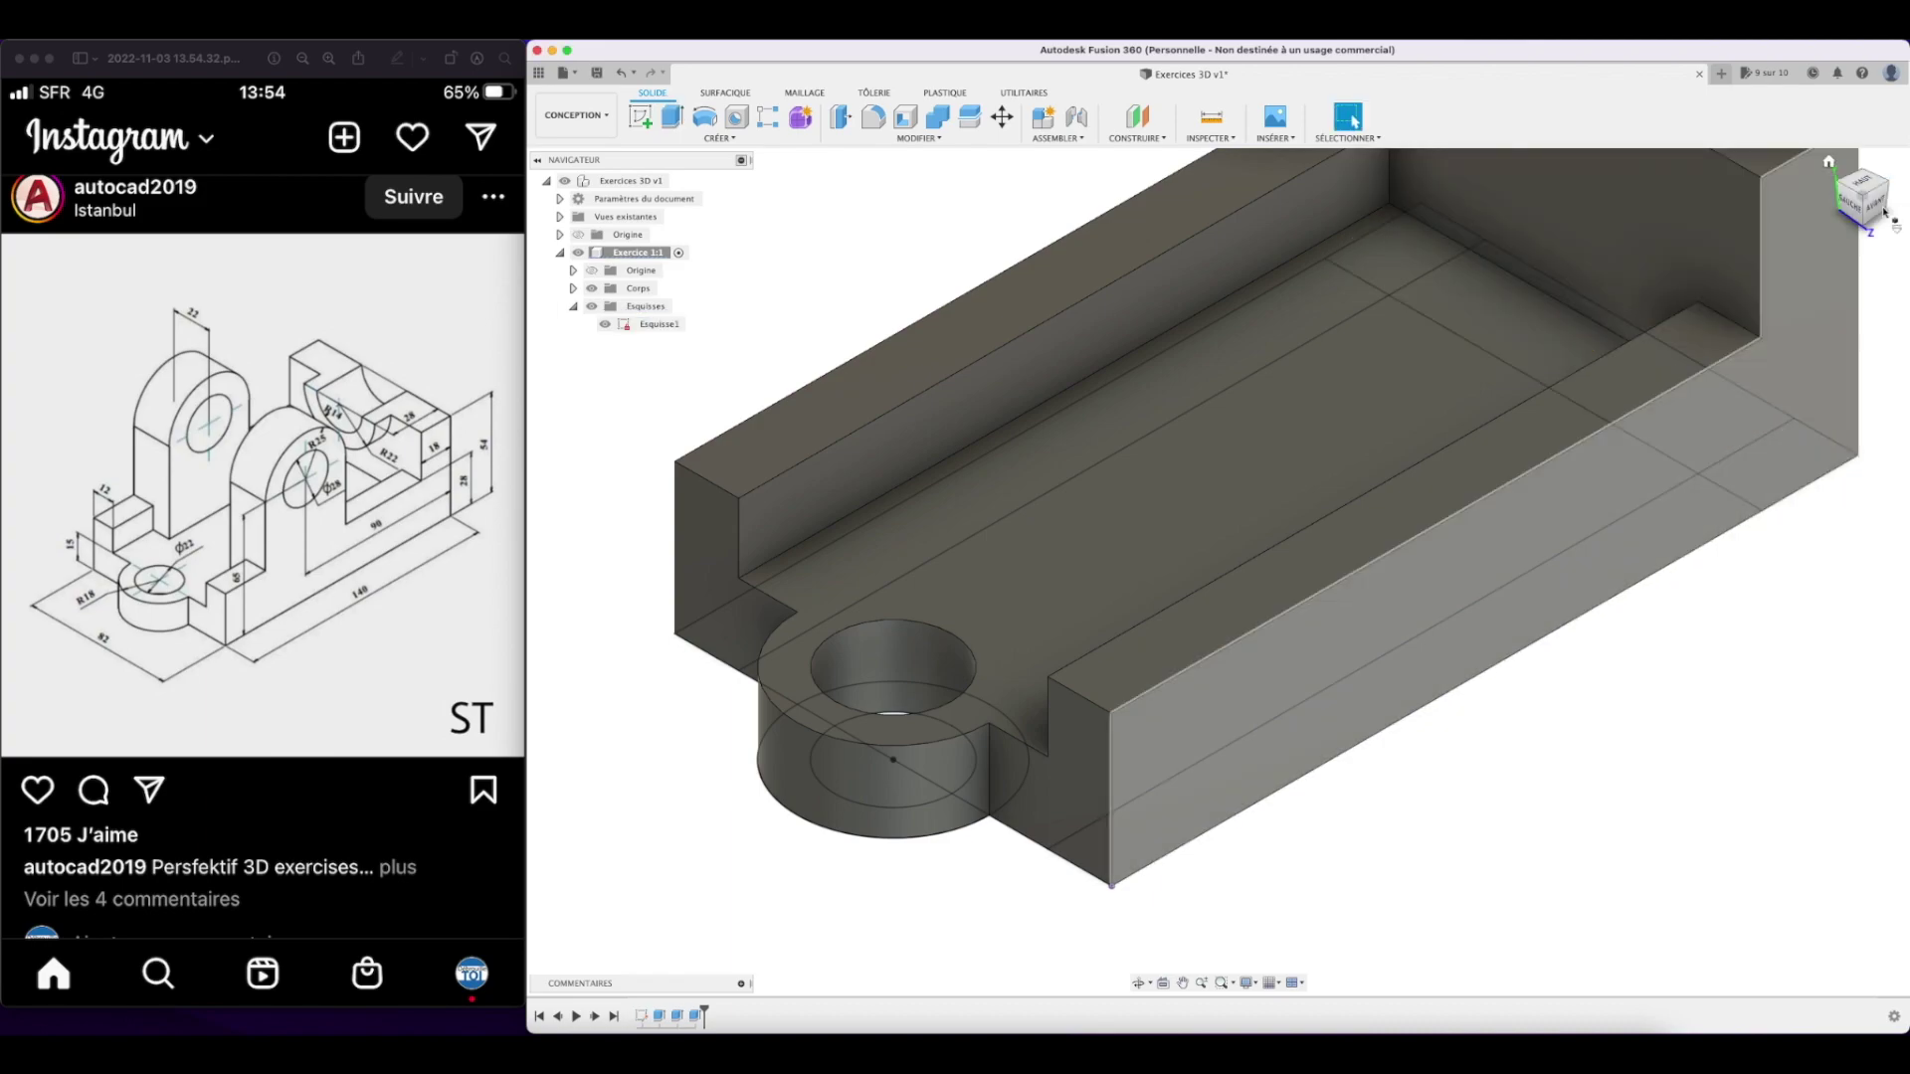
Step: Start a new sketch on the front wall face from the front view
{"action": "left_click", "coordinate": [1874, 209]}
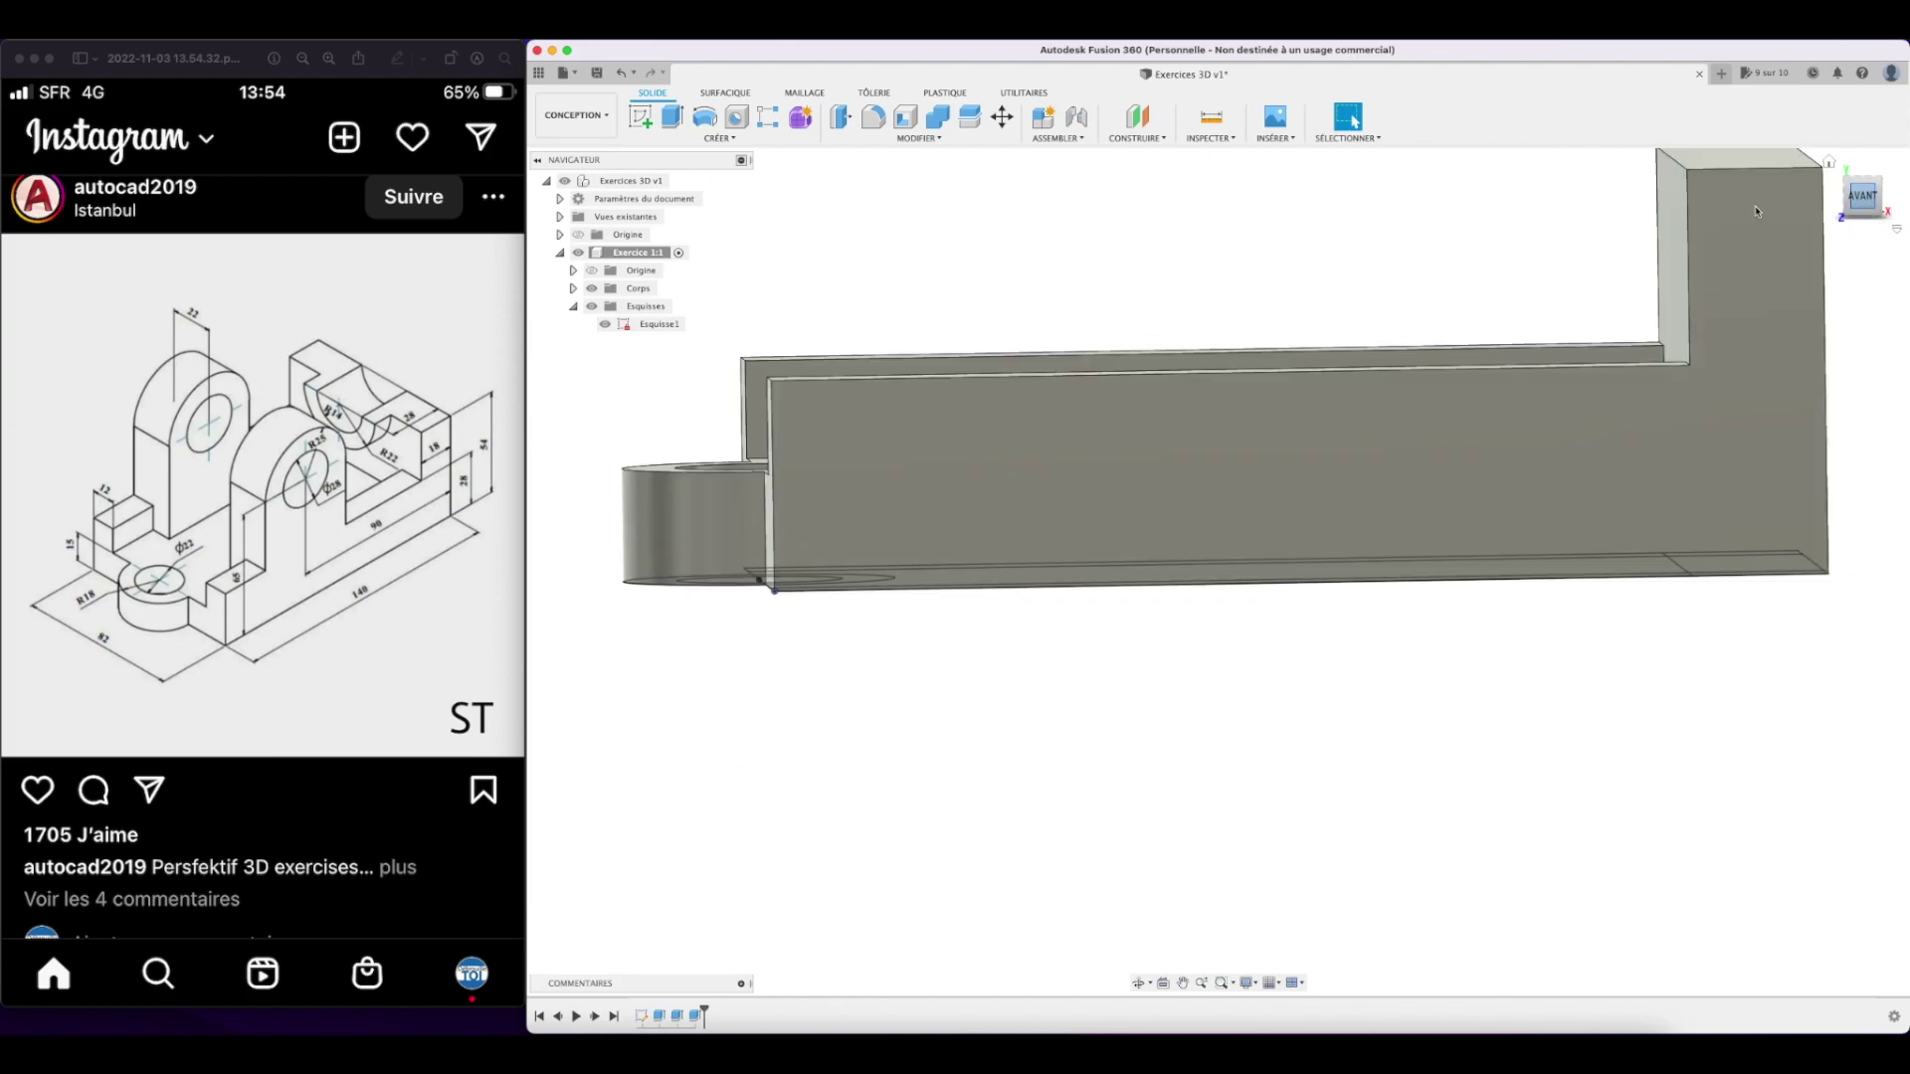
{"action": "double_click", "coordinate": [606, 325]}
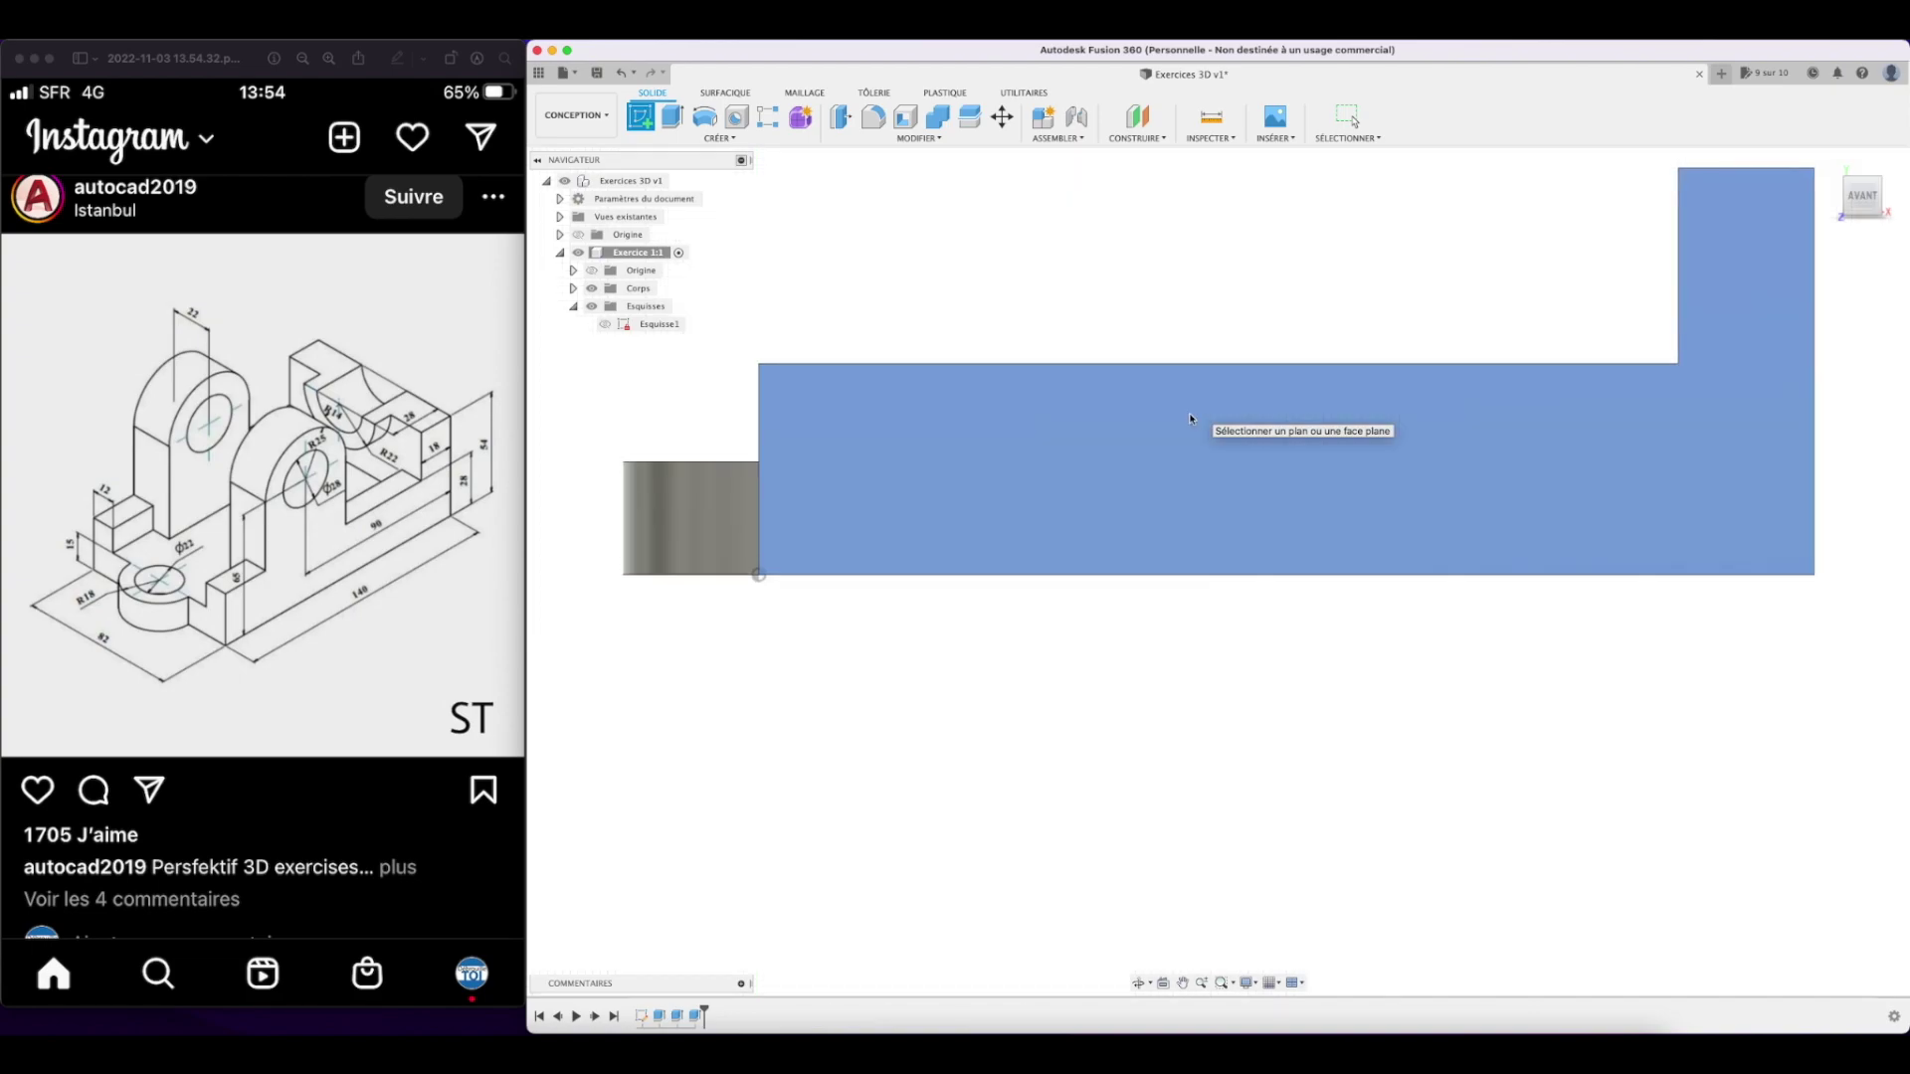
{"action": "left_click", "coordinate": [1194, 418]}
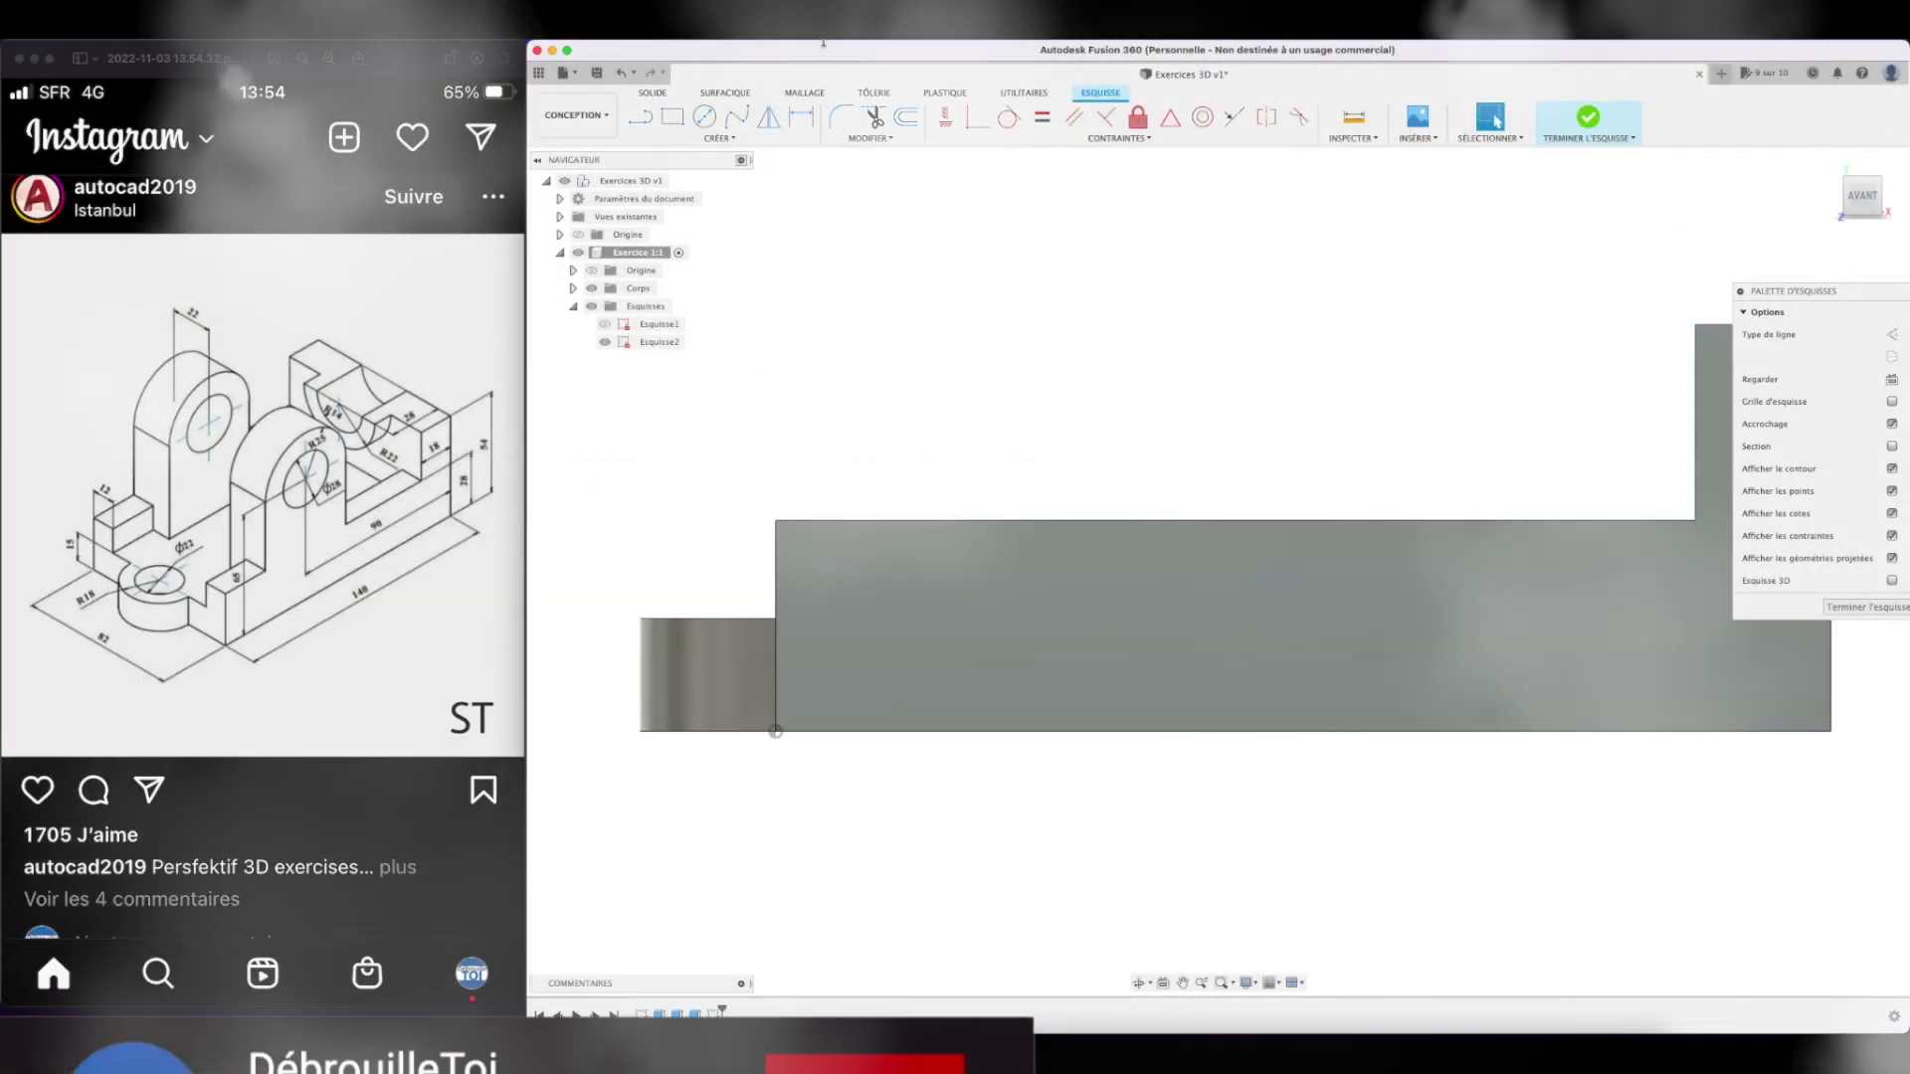
Step: Draw a Ø28 mm center-diameter circle above the base
{"action": "left_click", "coordinate": [704, 116]}
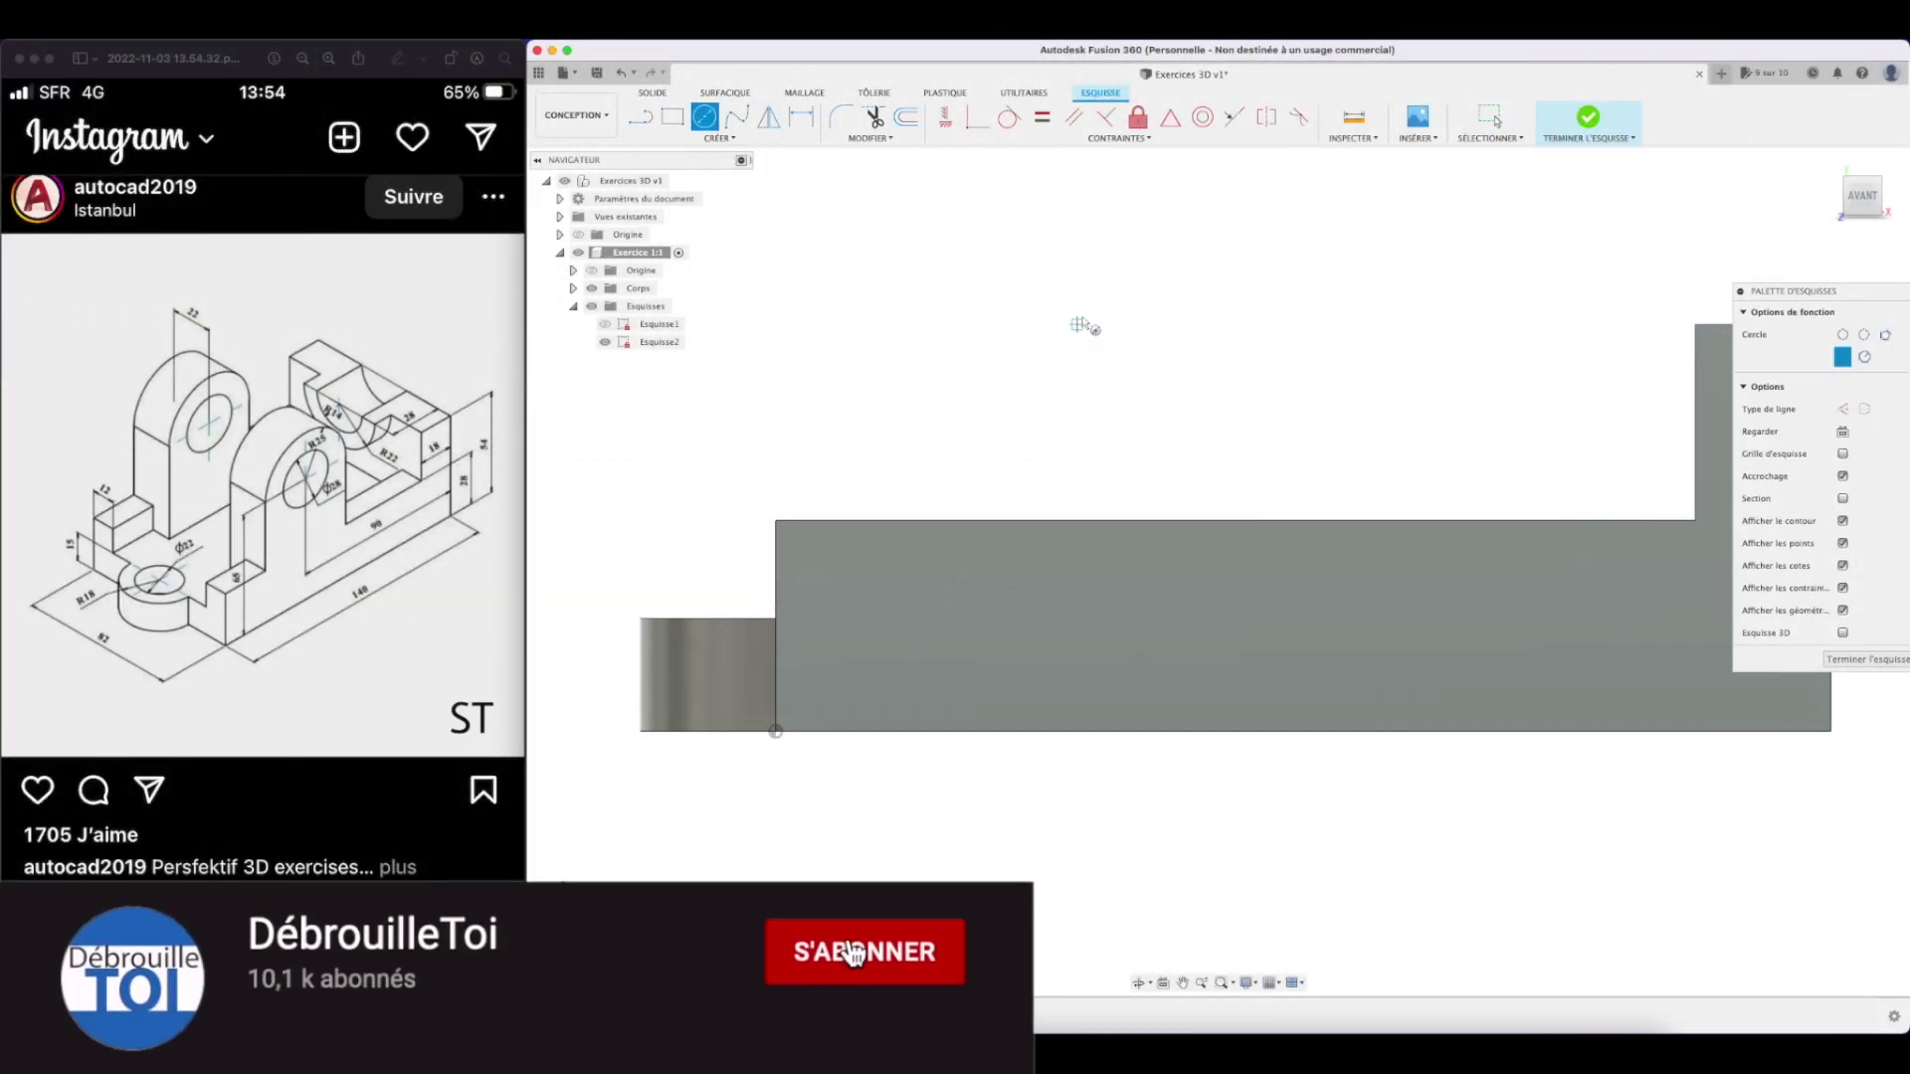
{"action": "left_click", "coordinate": [1079, 319]}
{"action": "type", "text": "28"}
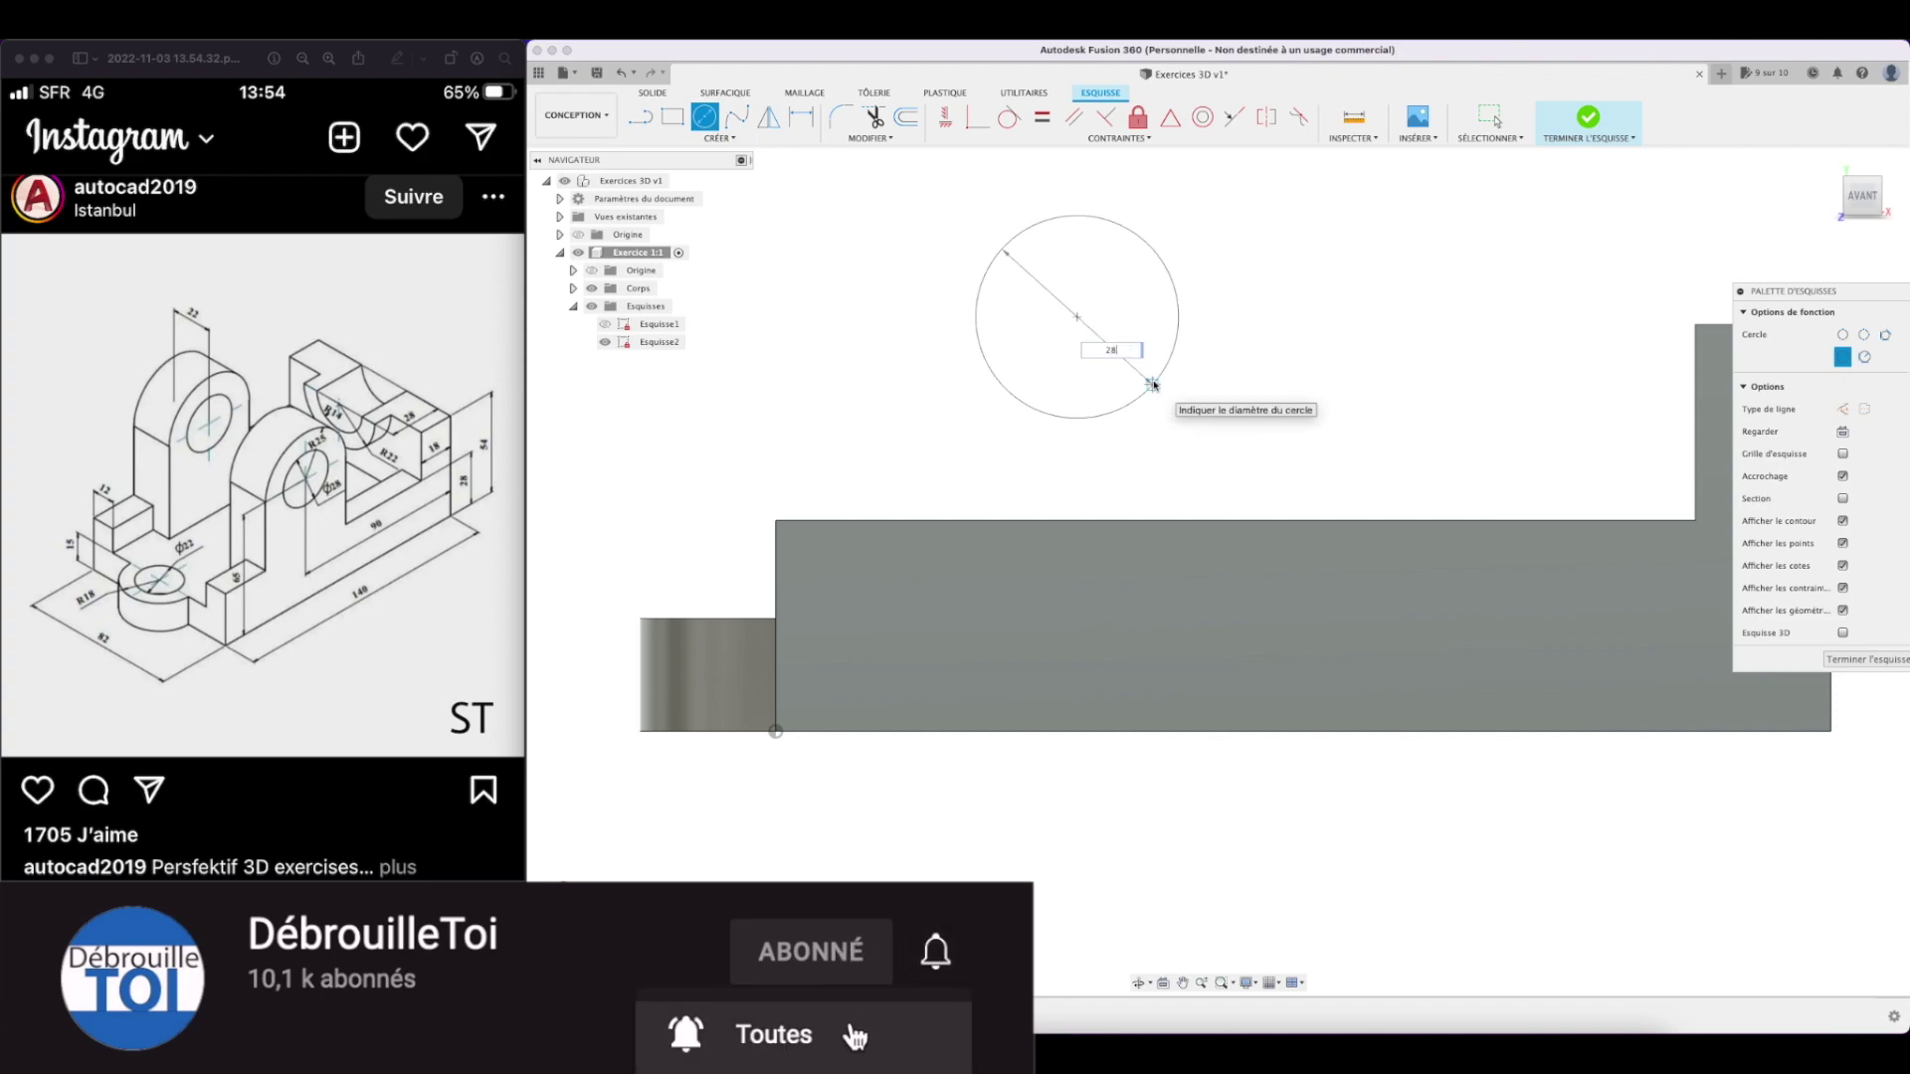
{"action": "key", "text": "Return"}
{"action": "key", "text": "Escape"}
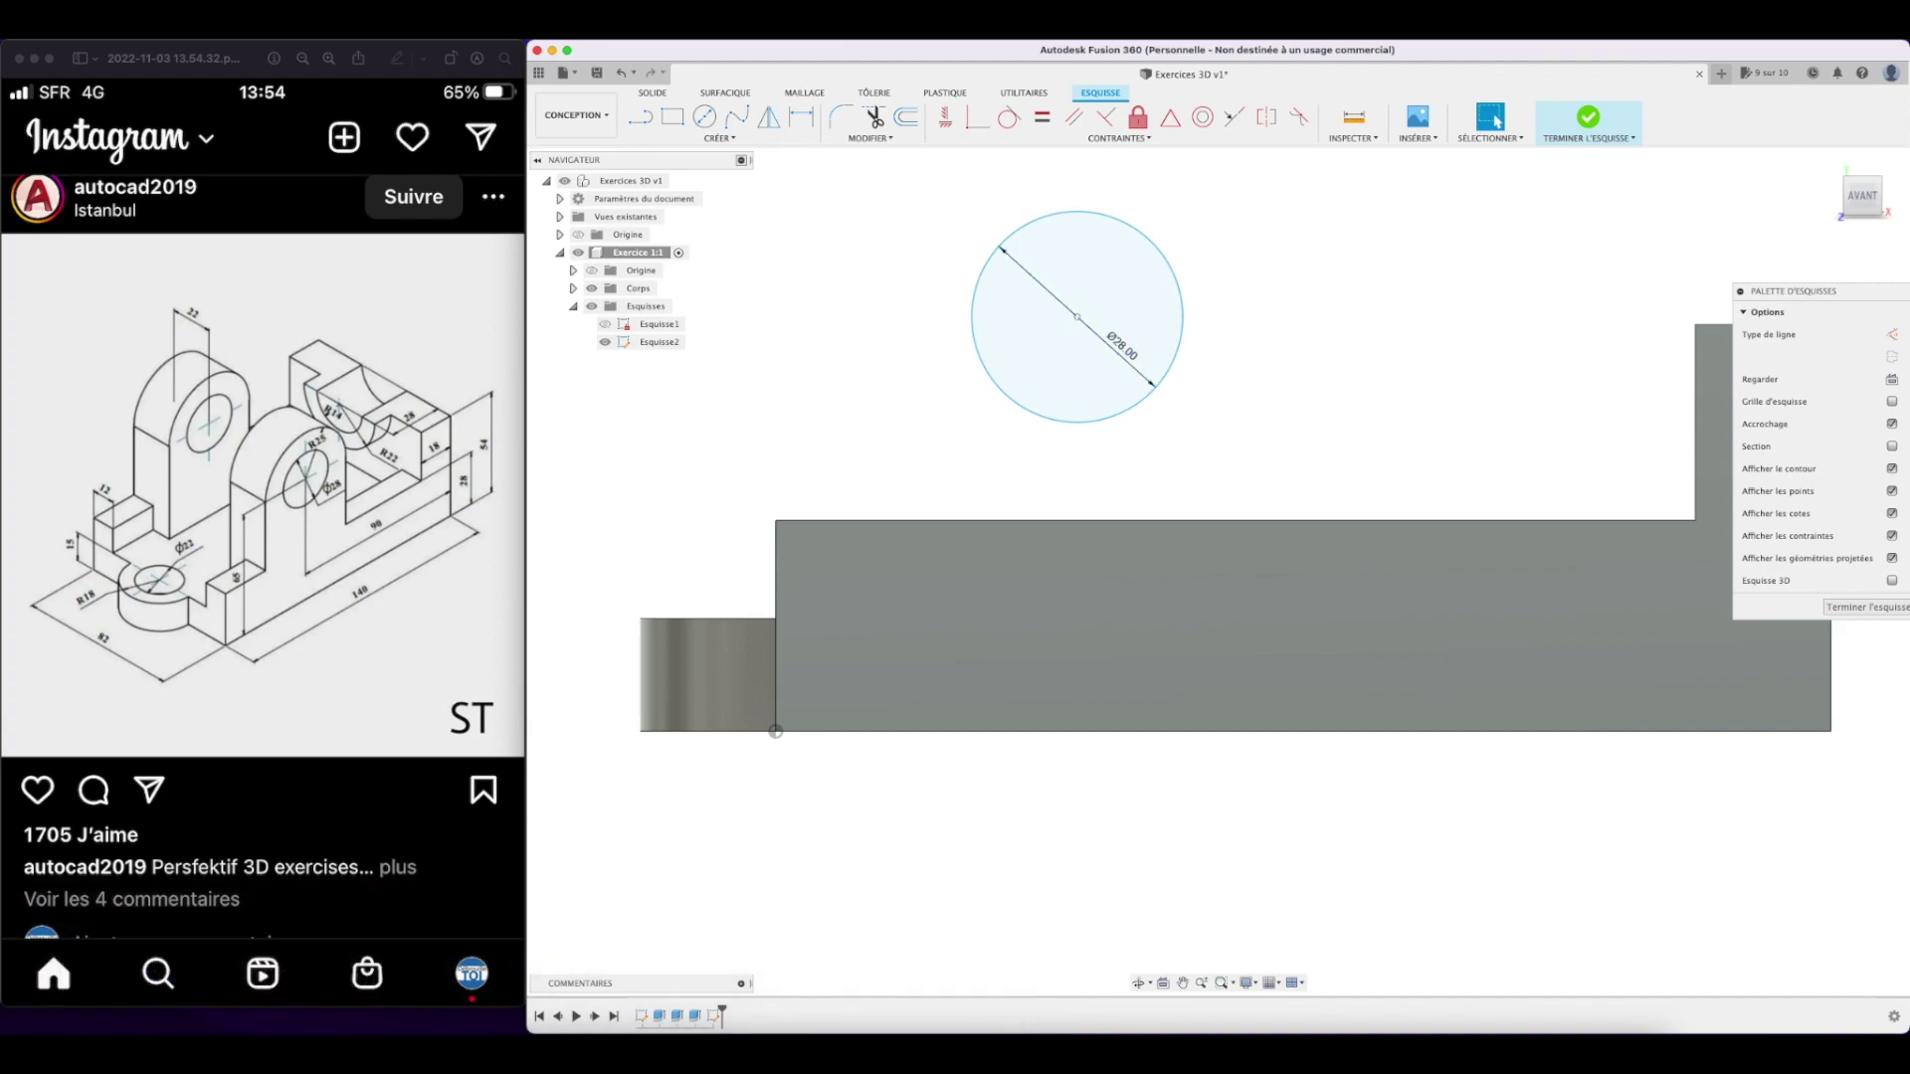
Step: Dimension the circle centre 90 mm horizontally from the right end edge
{"action": "left_click", "coordinate": [814, 113]}
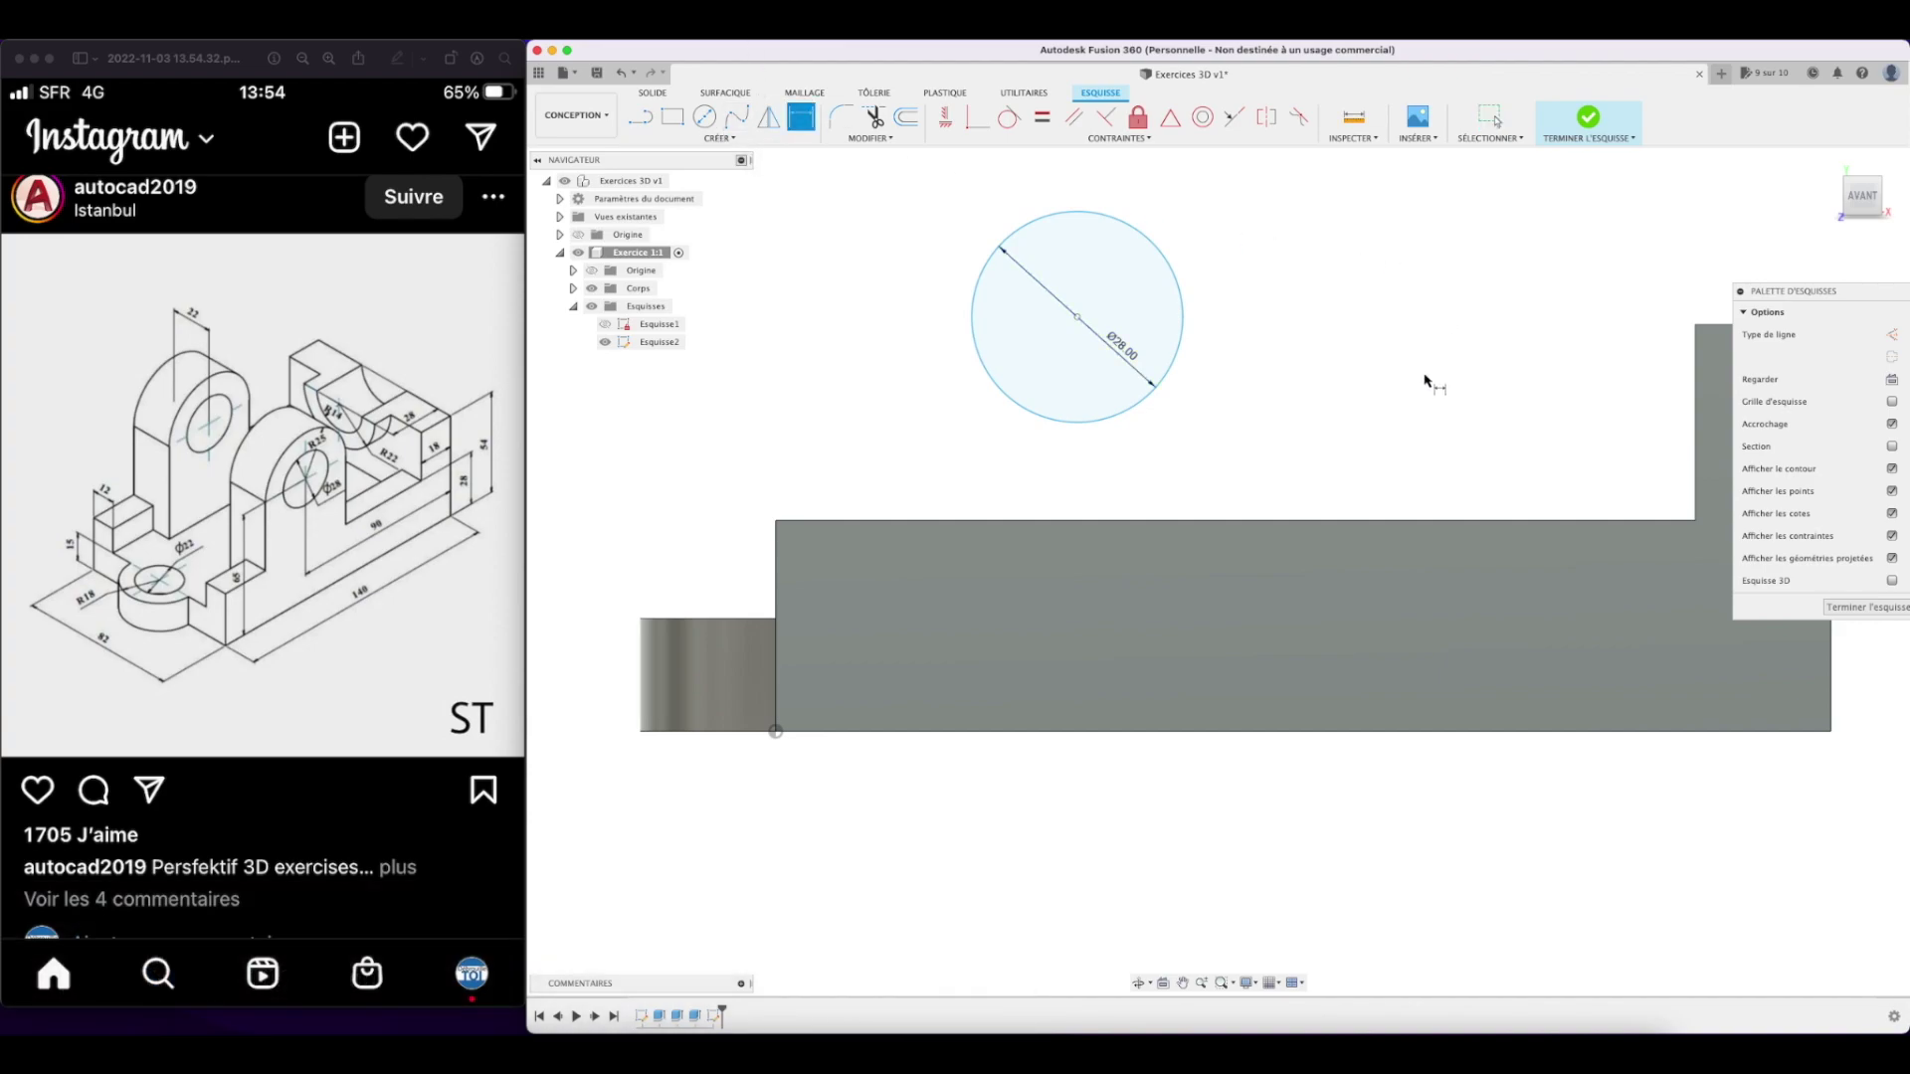
{"action": "scroll", "coordinate": [1306, 642], "scroll_direction": "down", "scroll_amount": 2}
{"action": "scroll", "coordinate": [1306, 642], "scroll_direction": "down", "scroll_amount": 2}
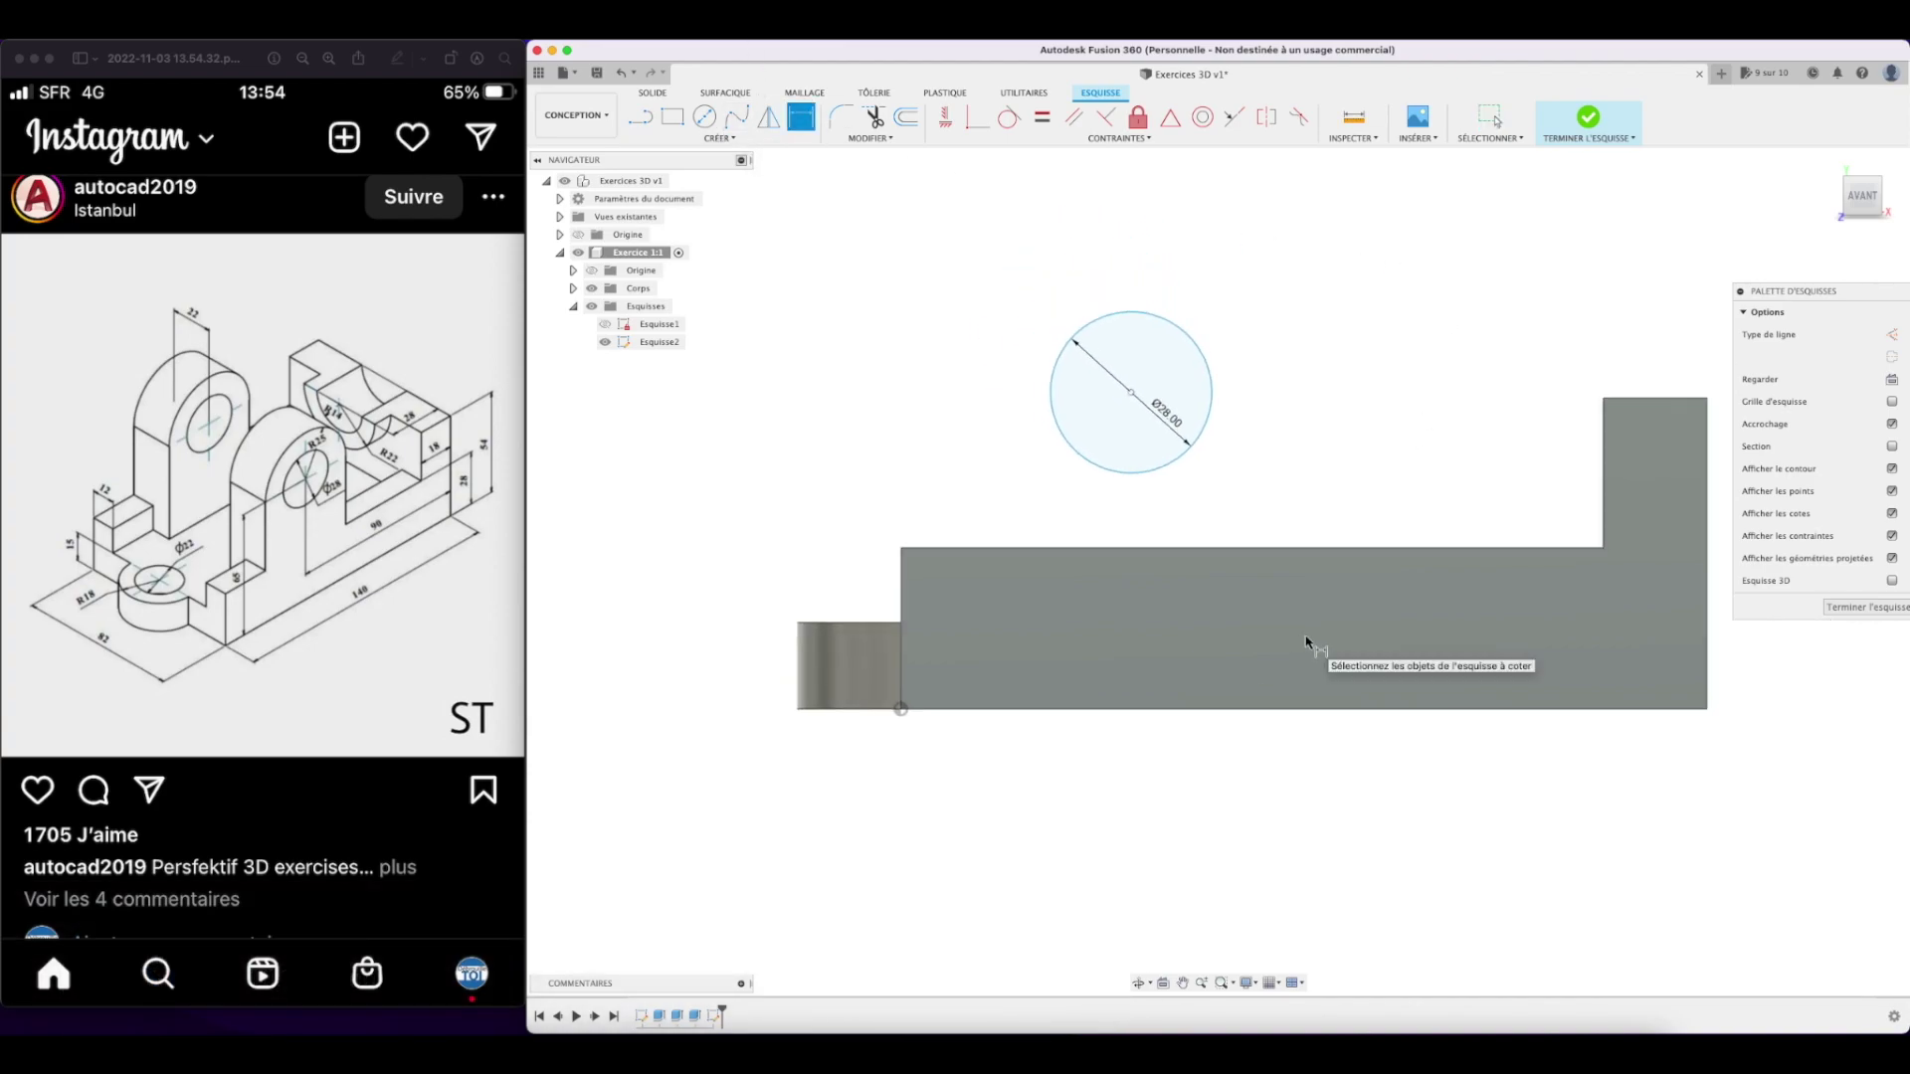
{"action": "scroll", "coordinate": [1307, 642], "scroll_direction": "down", "scroll_amount": 1}
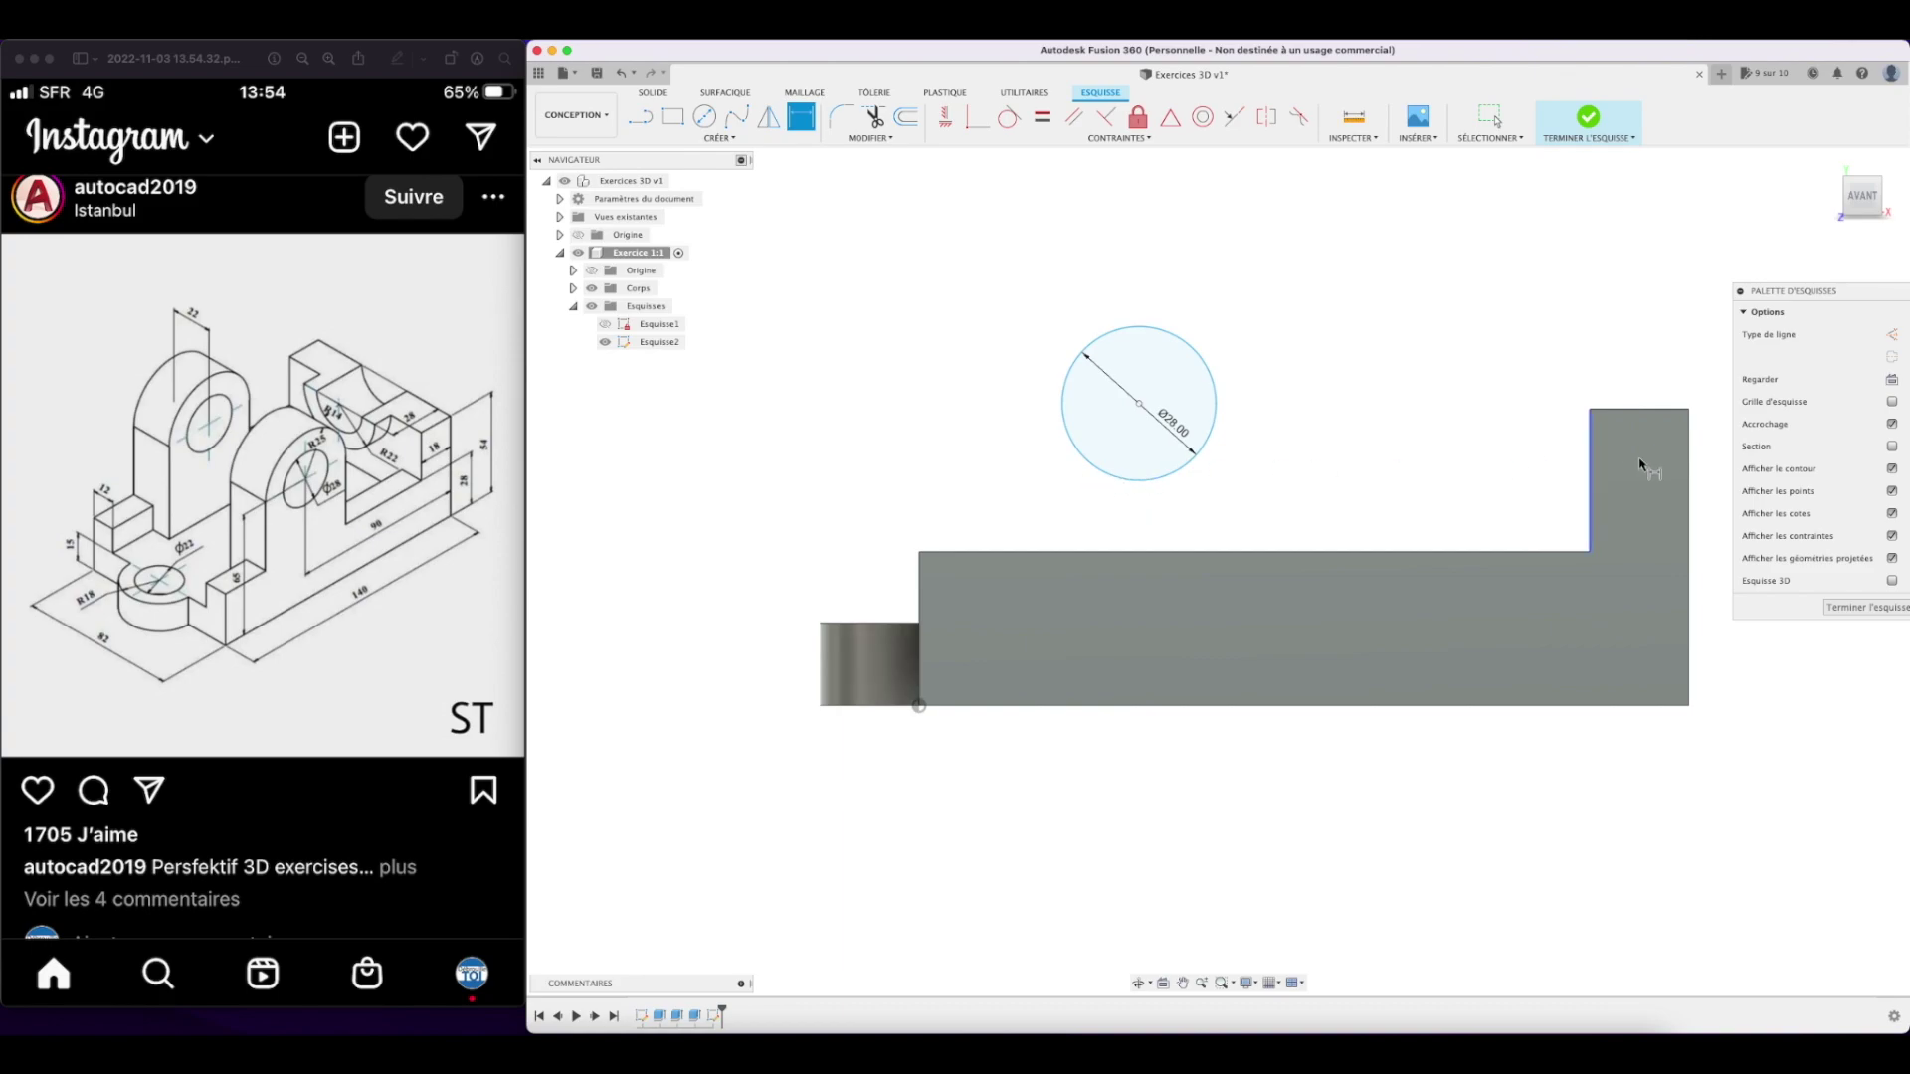
{"action": "left_click", "coordinate": [1692, 470]}
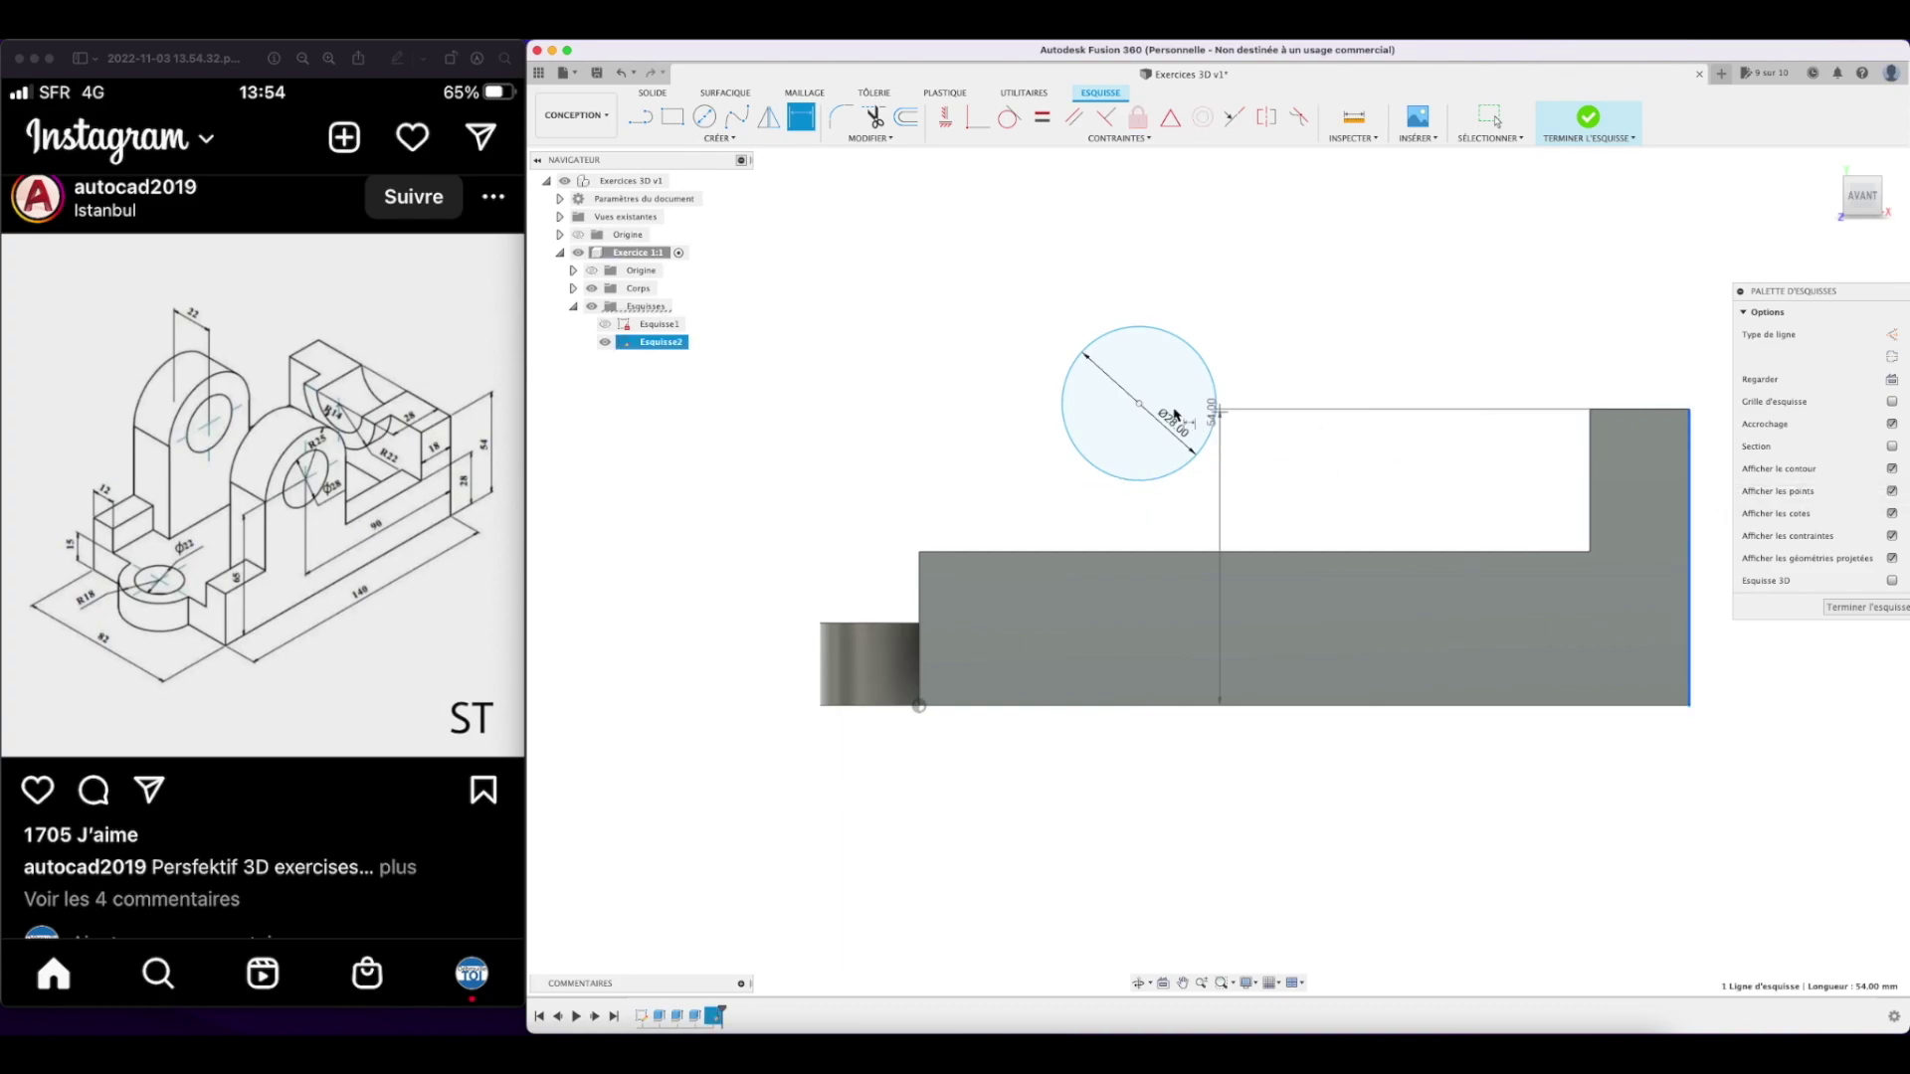
{"action": "left_click", "coordinate": [1139, 405]}
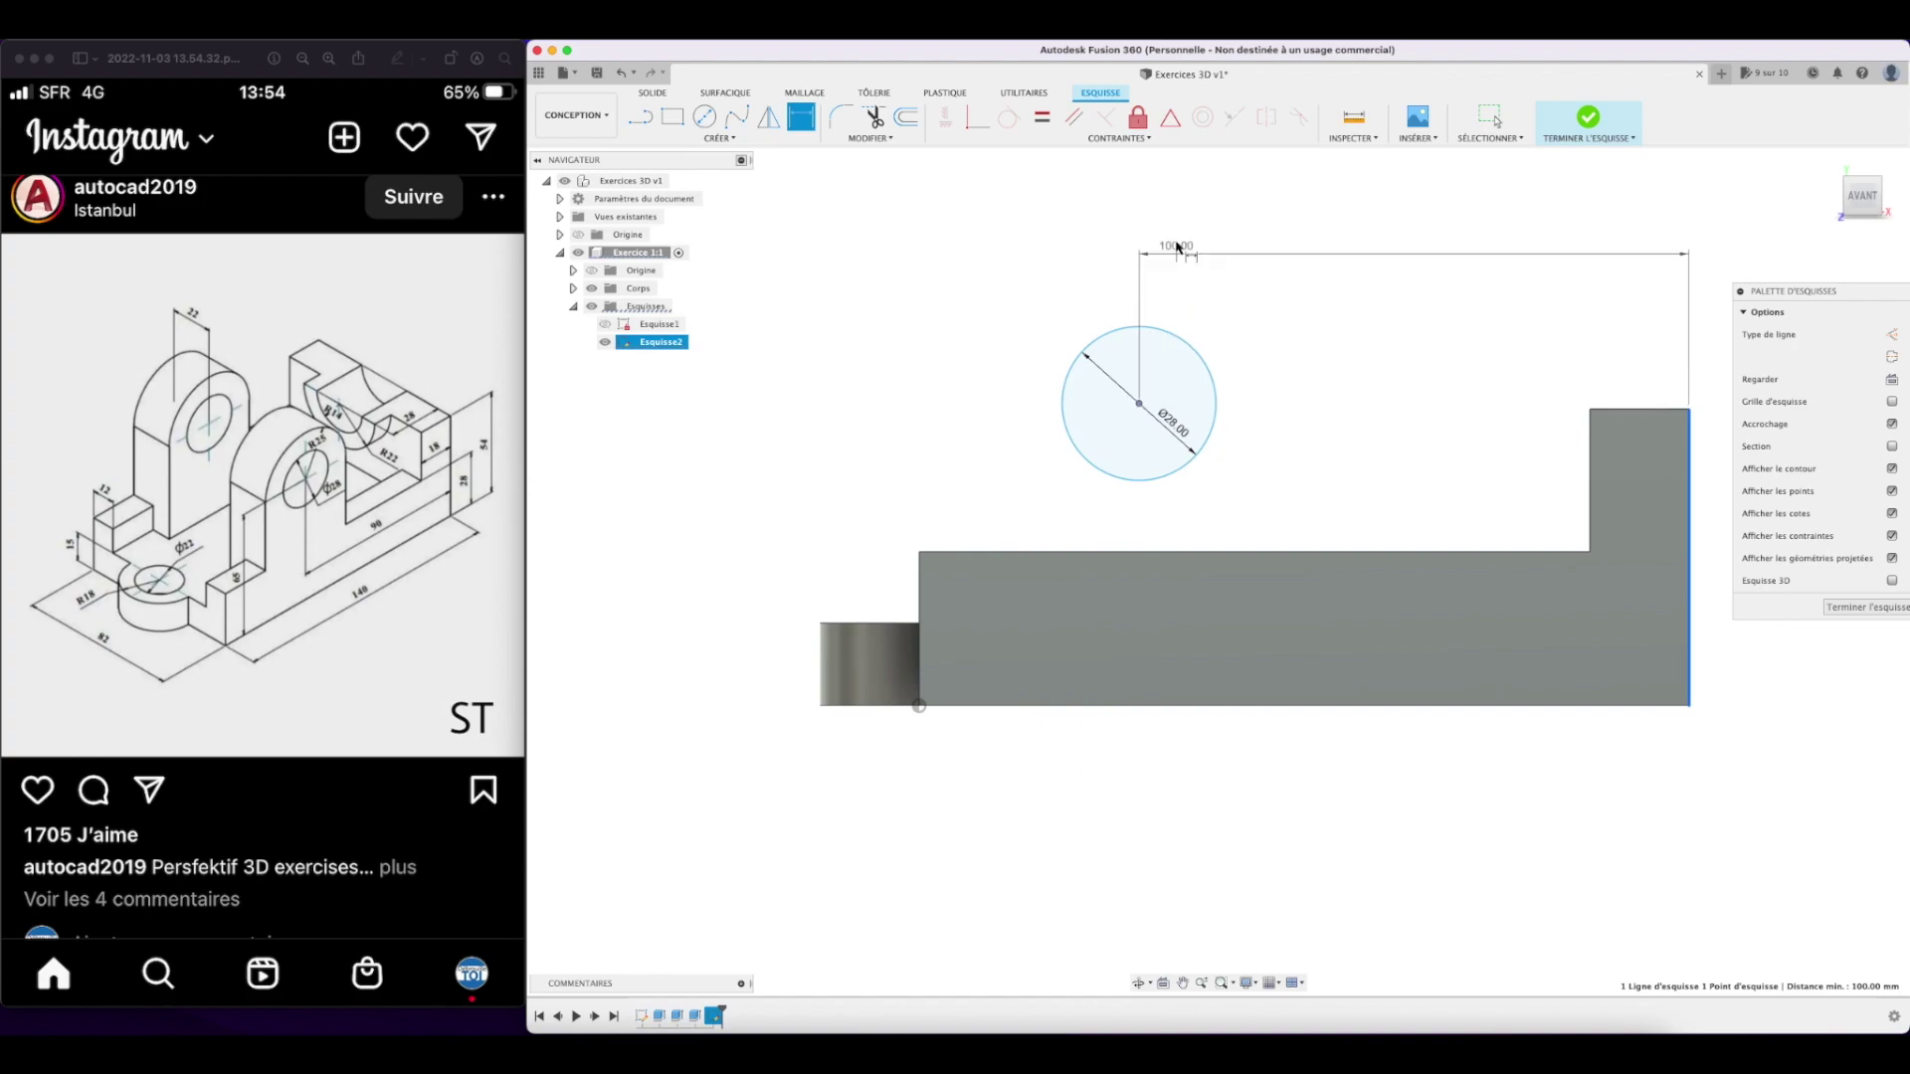
{"action": "left_click", "coordinate": [1178, 219]}
{"action": "type", "text": "90"}
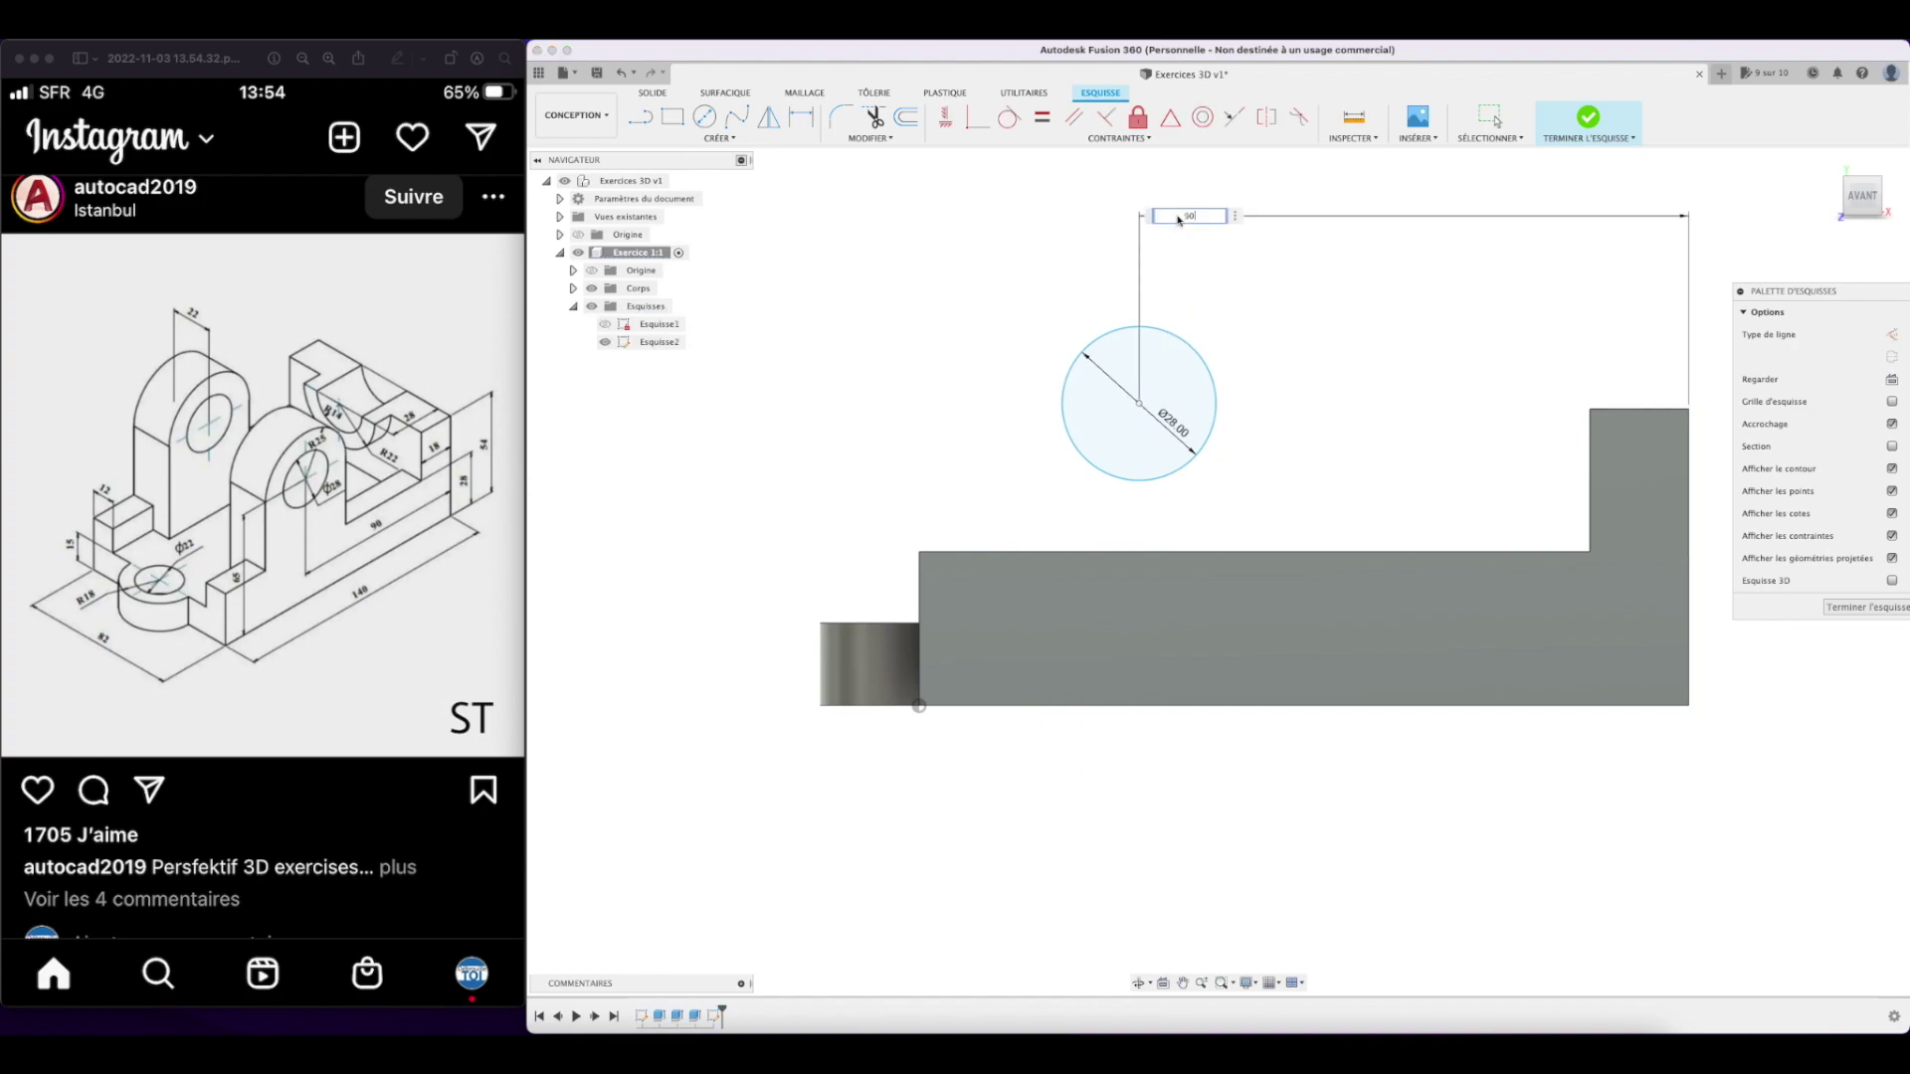
{"action": "key", "text": "Return"}
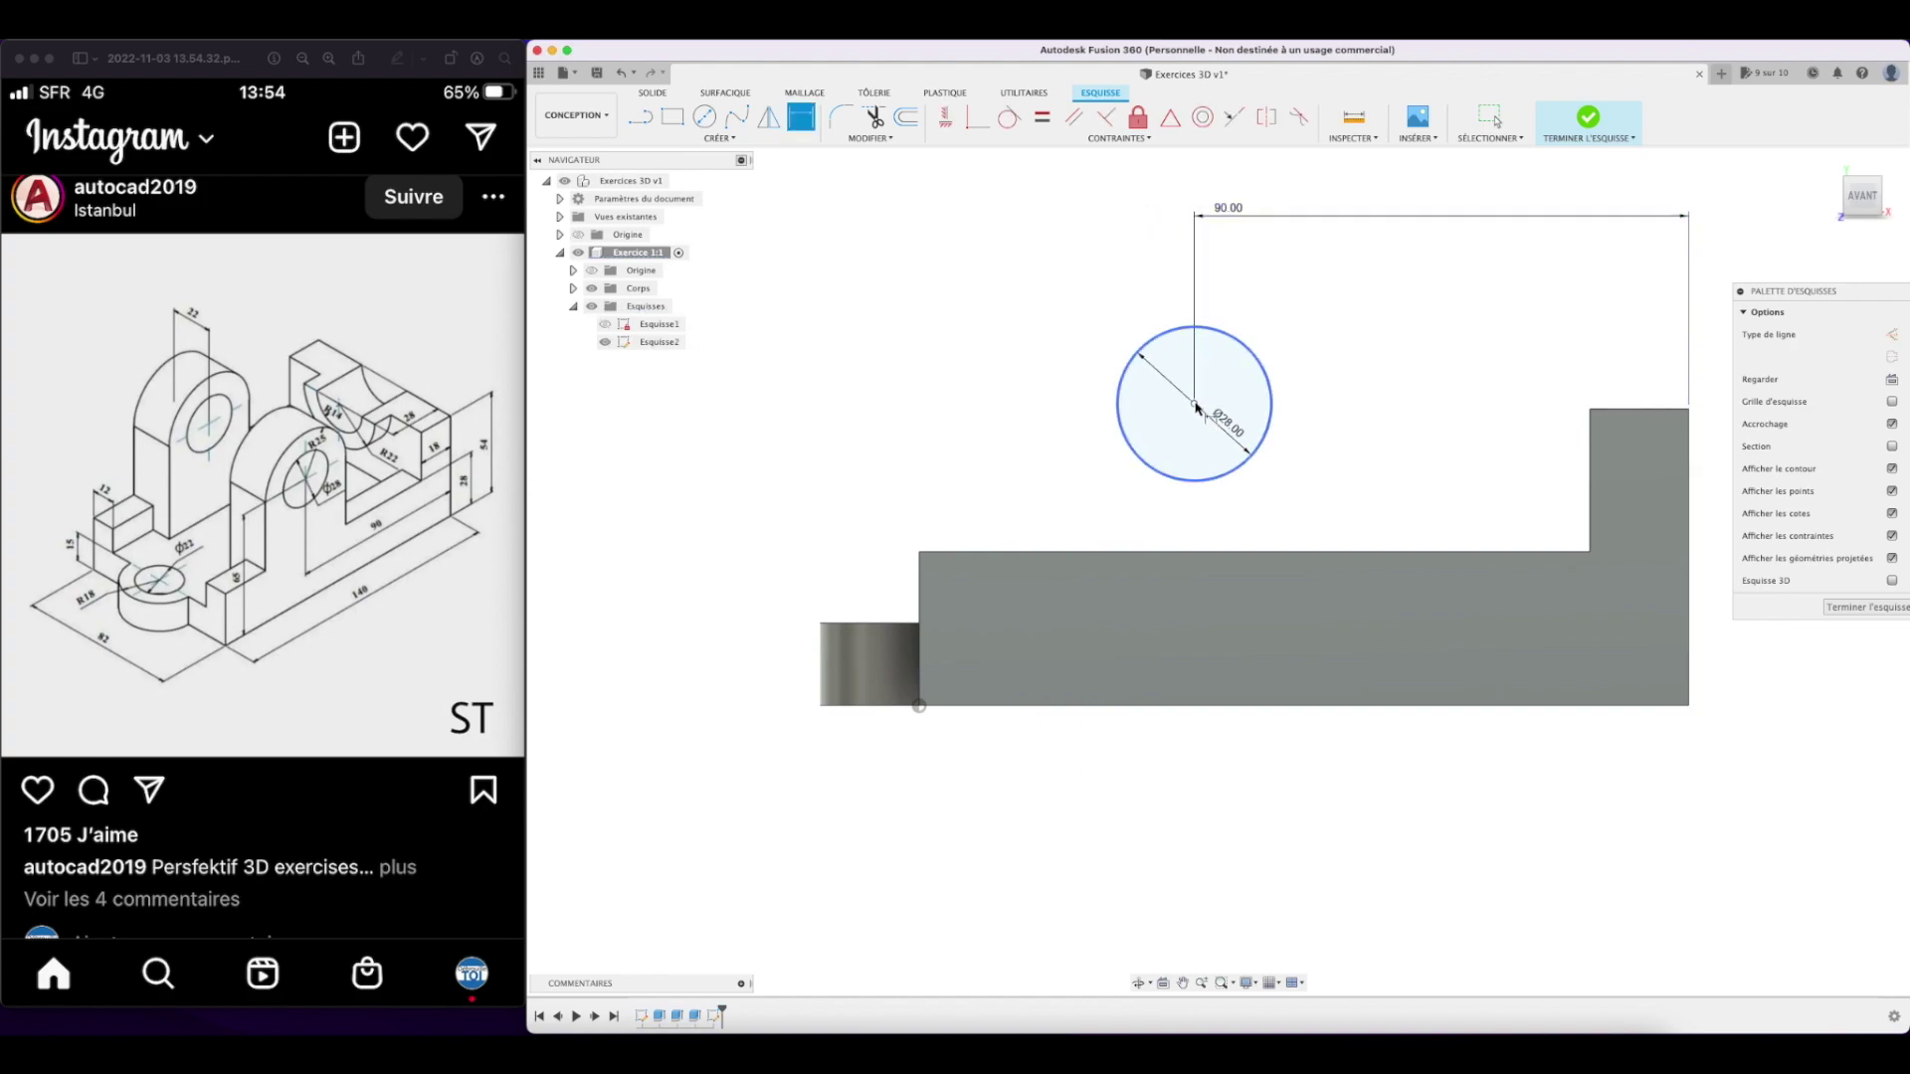
Step: Dimension the circle centre 65 mm above the bottom edge
{"action": "left_click", "coordinate": [1184, 707]}
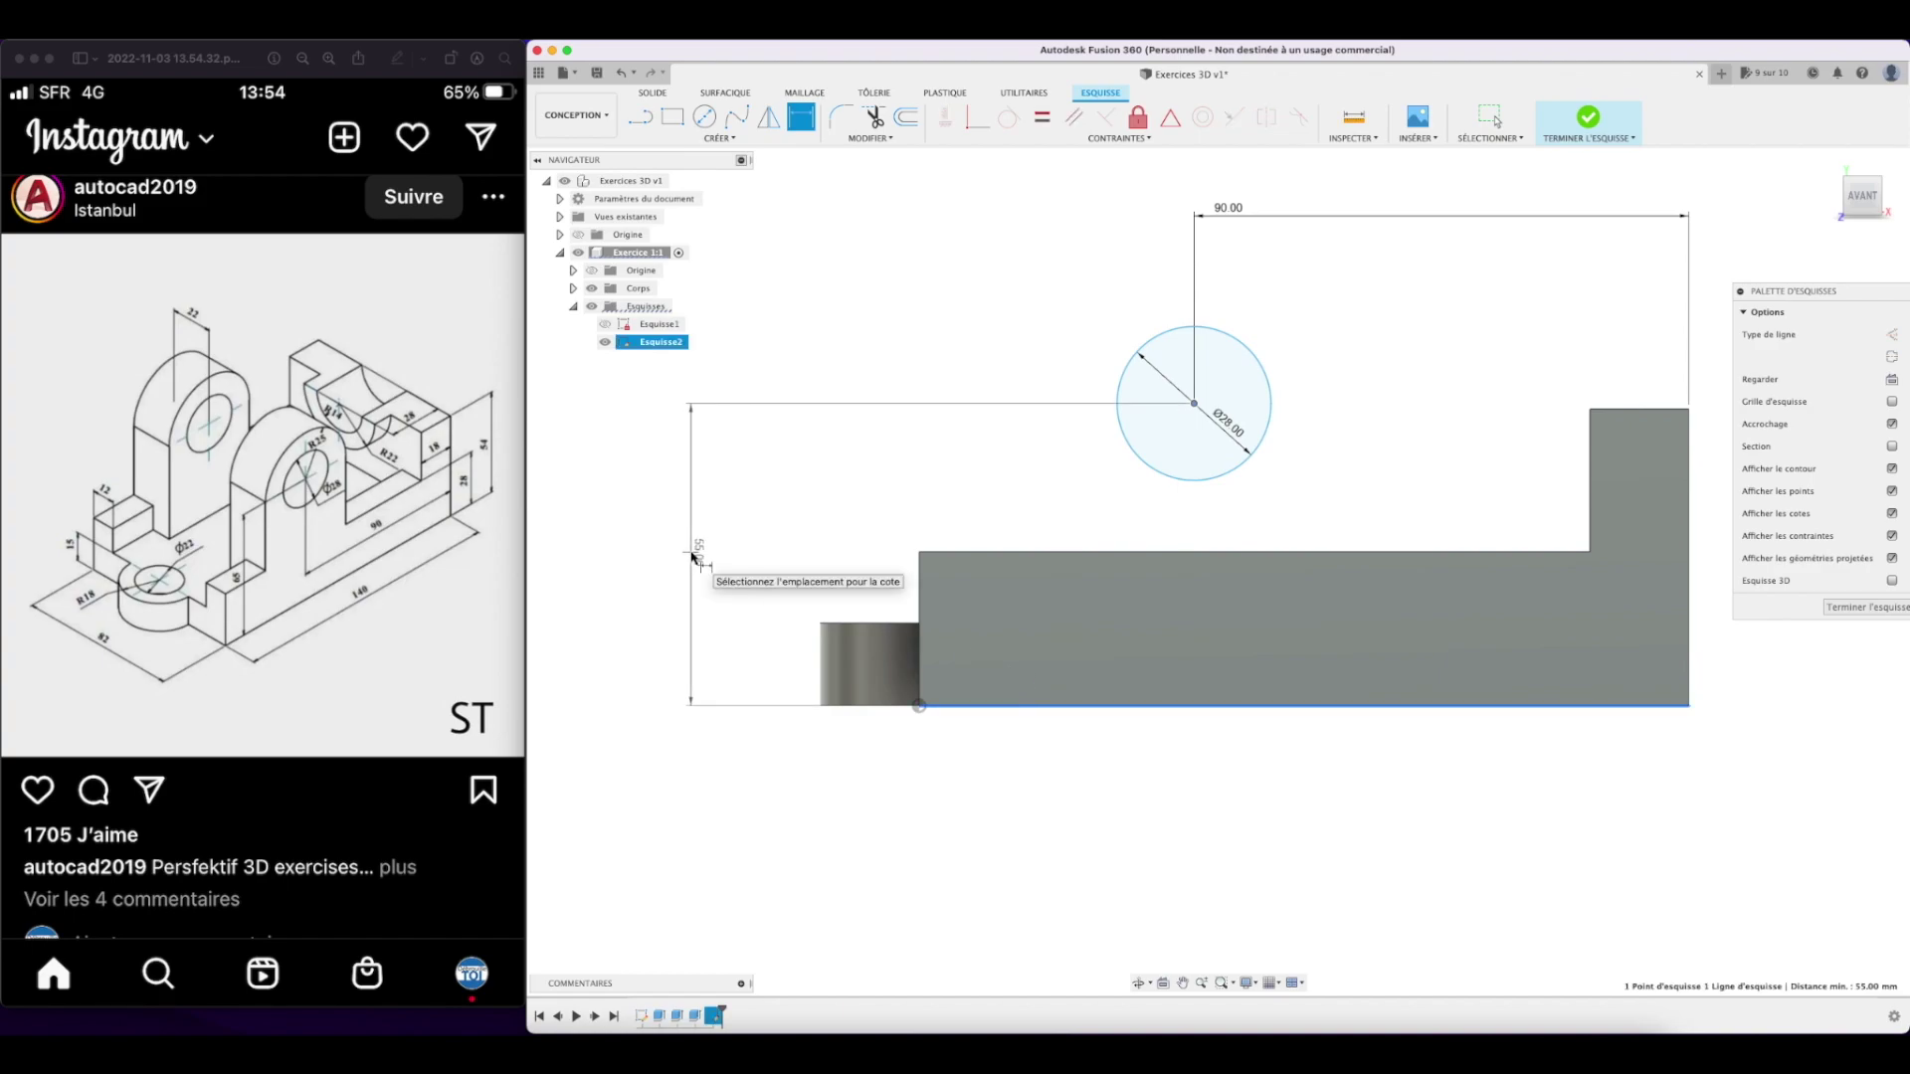
{"action": "left_click", "coordinate": [694, 557]}
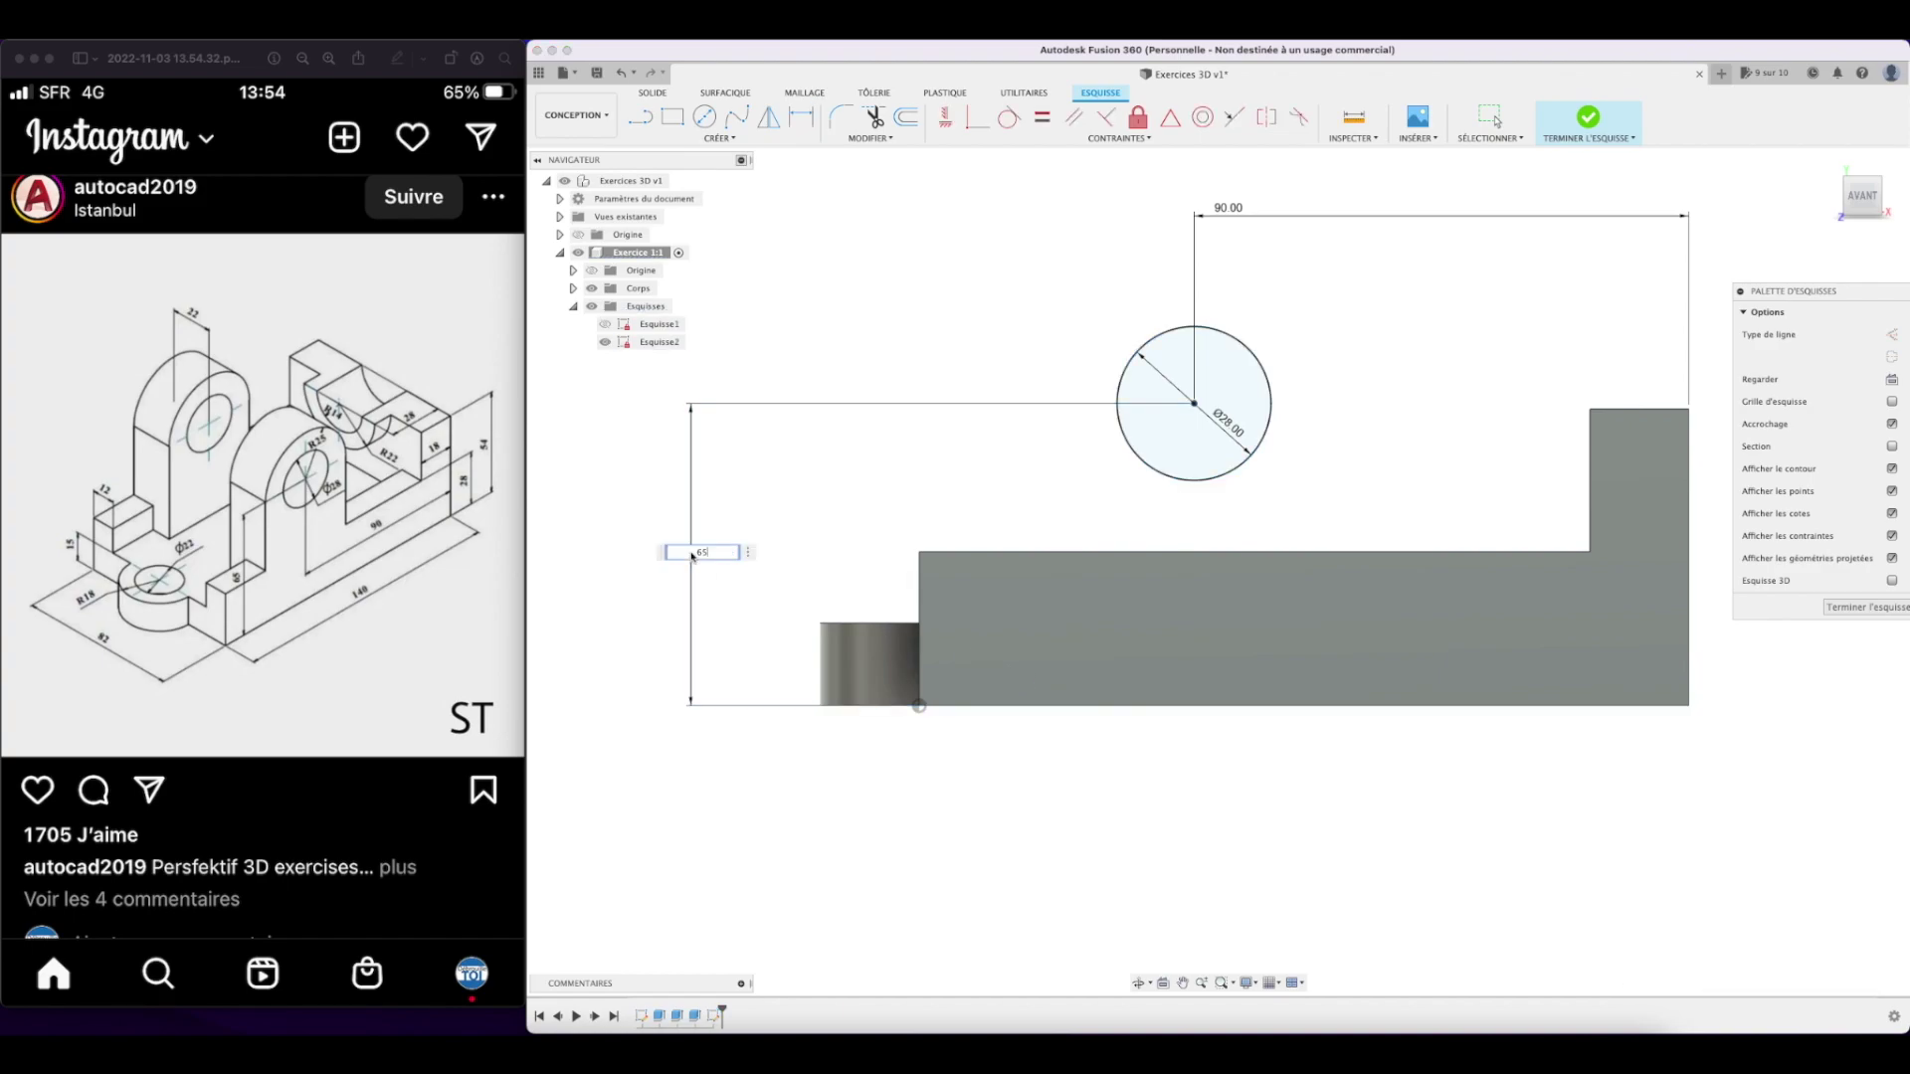
{"action": "key", "text": "Return"}
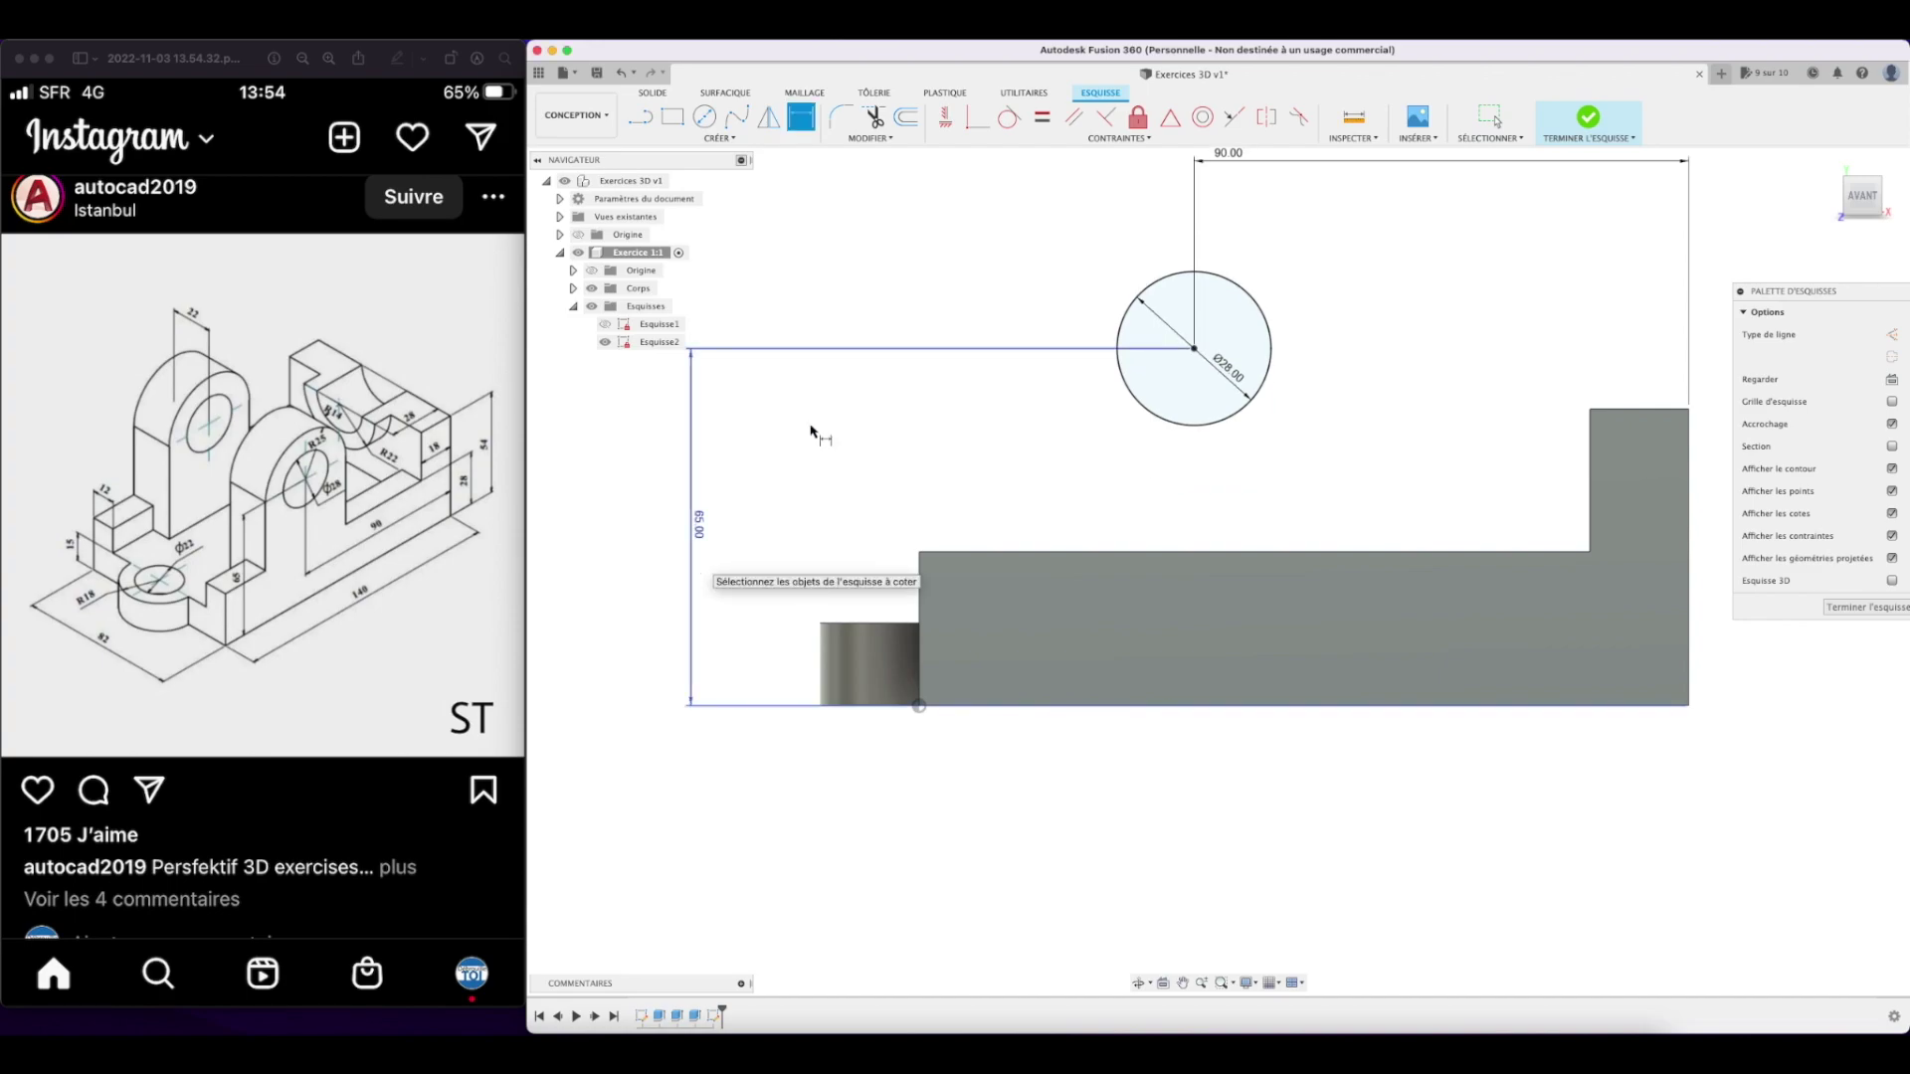
{"action": "left_click", "coordinate": [705, 117]}
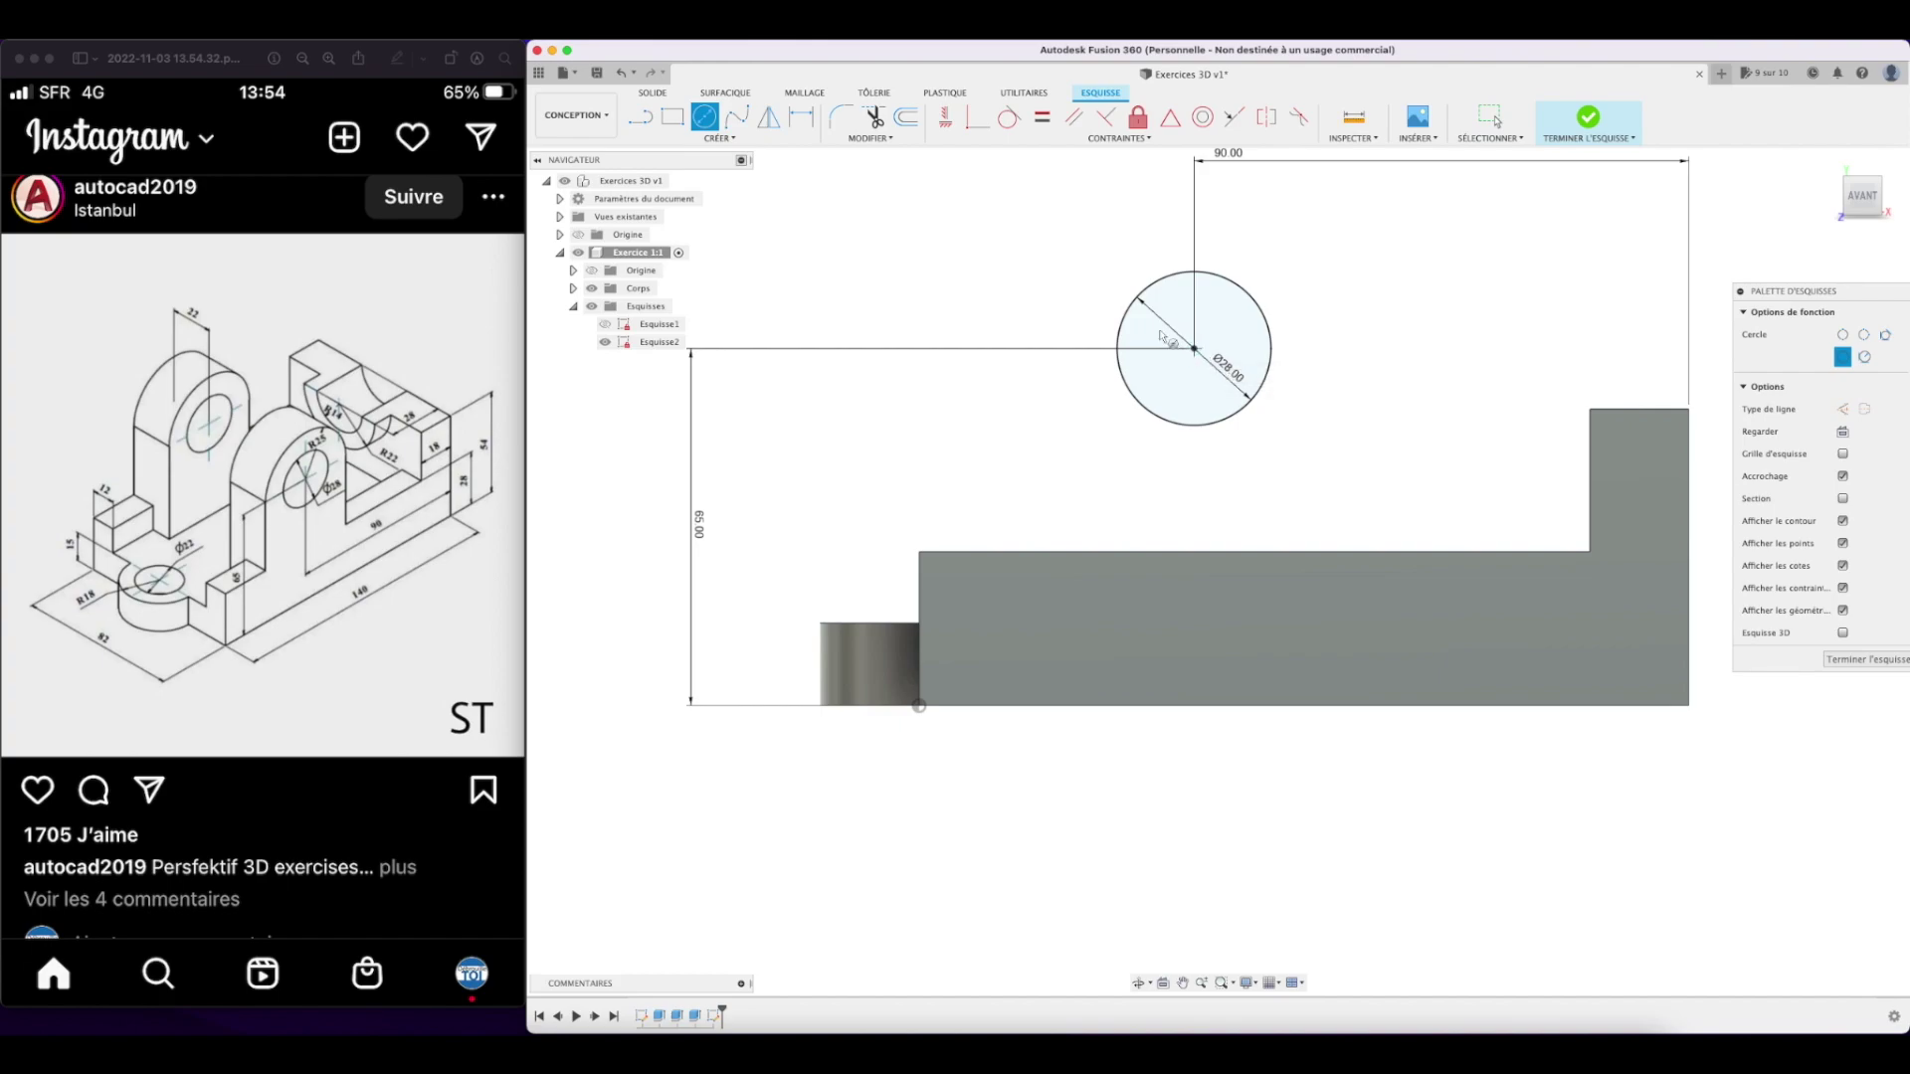
Step: Draw a Ø50 circle concentric with the Ø28 hole
{"action": "left_click", "coordinate": [1194, 348]}
{"action": "type", "text": "50"}
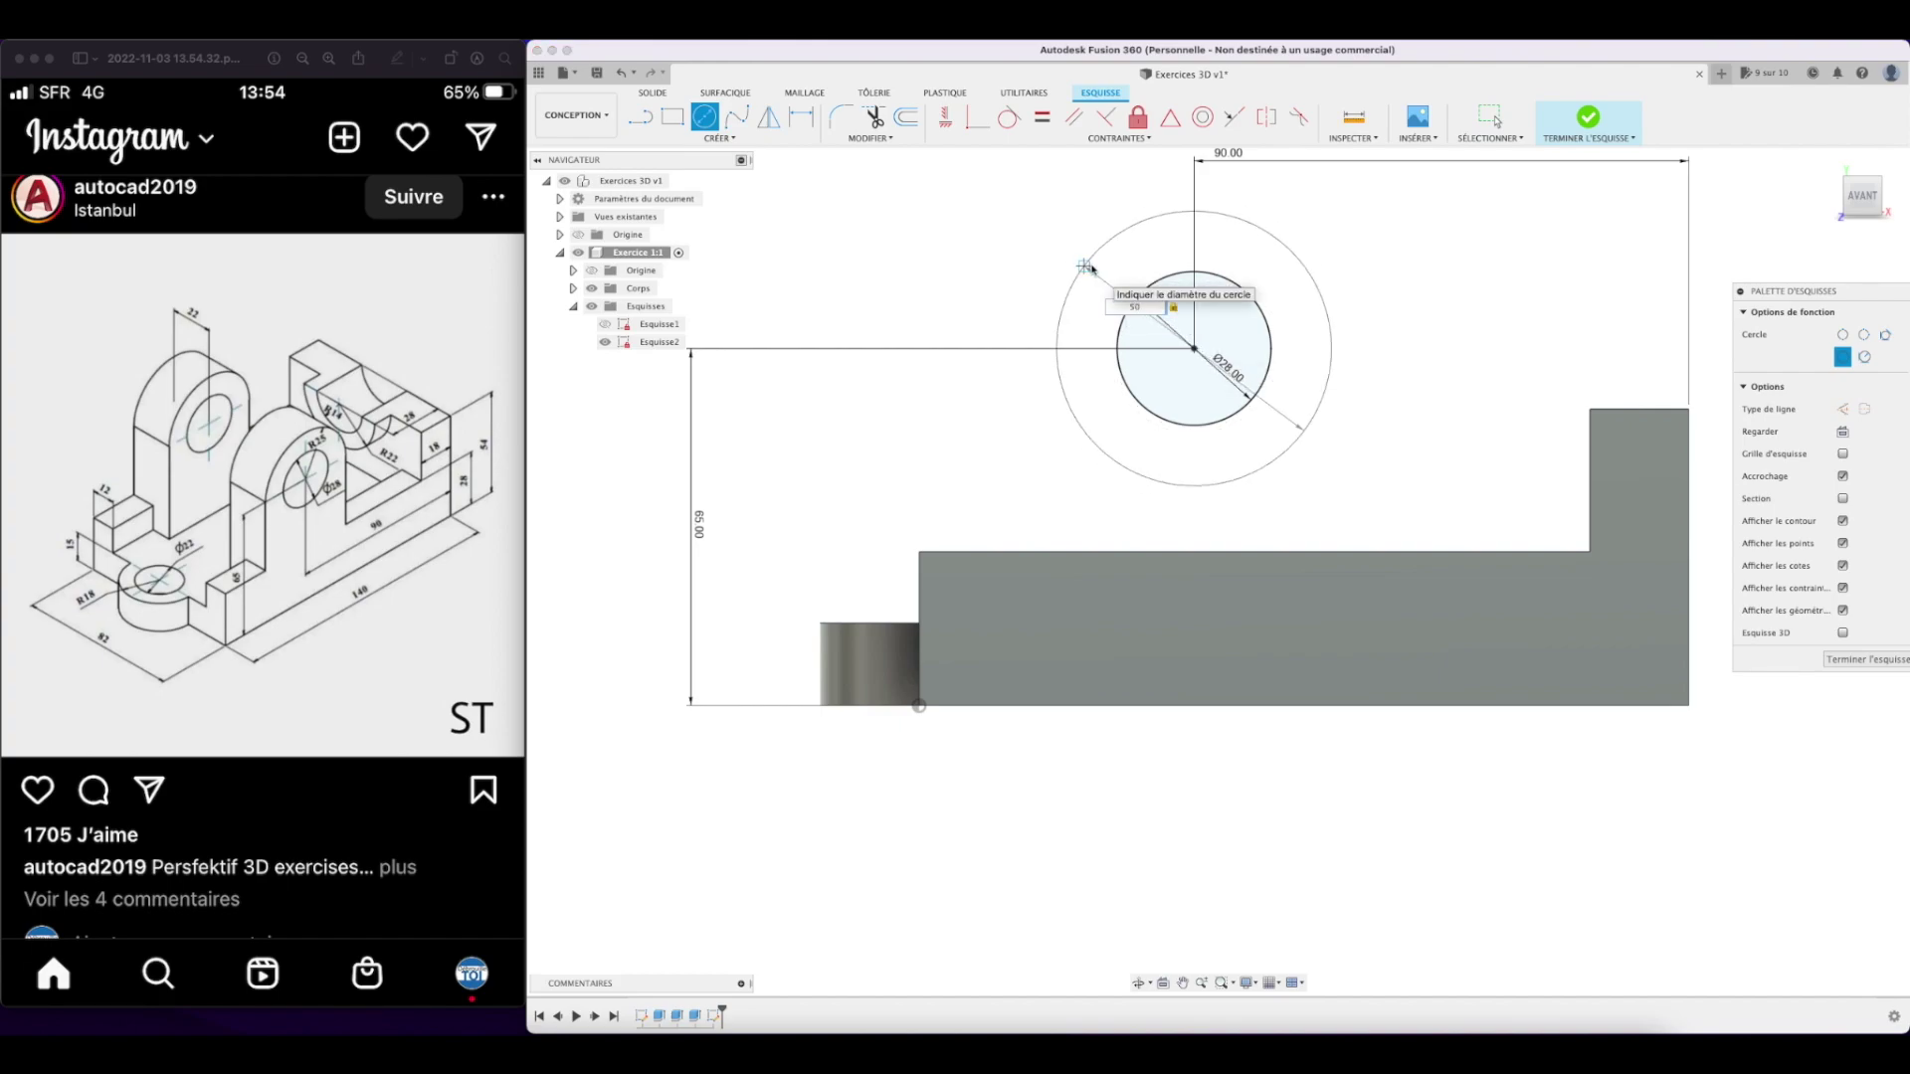
{"action": "key", "text": "Return"}
{"action": "key", "text": "Escape"}
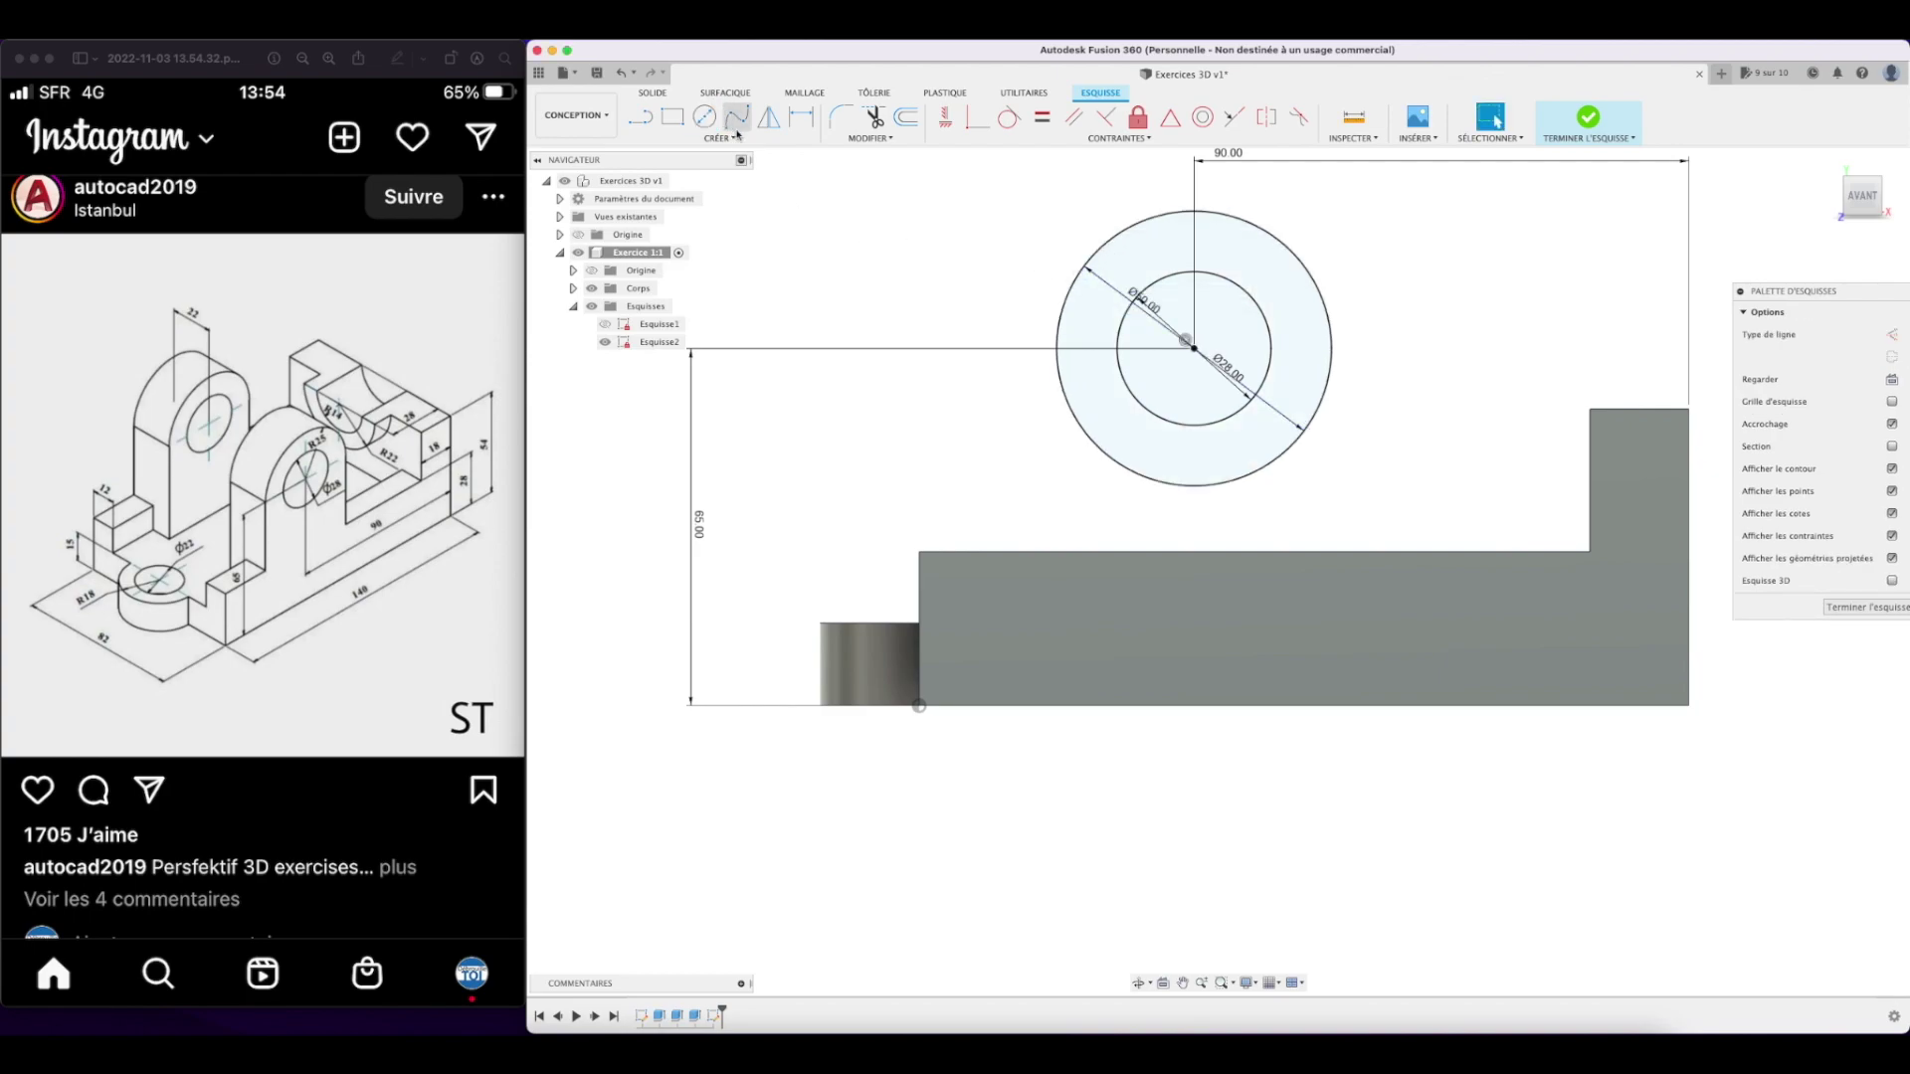
Step: Add two vertical side lines from the big circle's edges down to the base bottom, then finish the sketch
{"action": "left_click", "coordinate": [640, 116]}
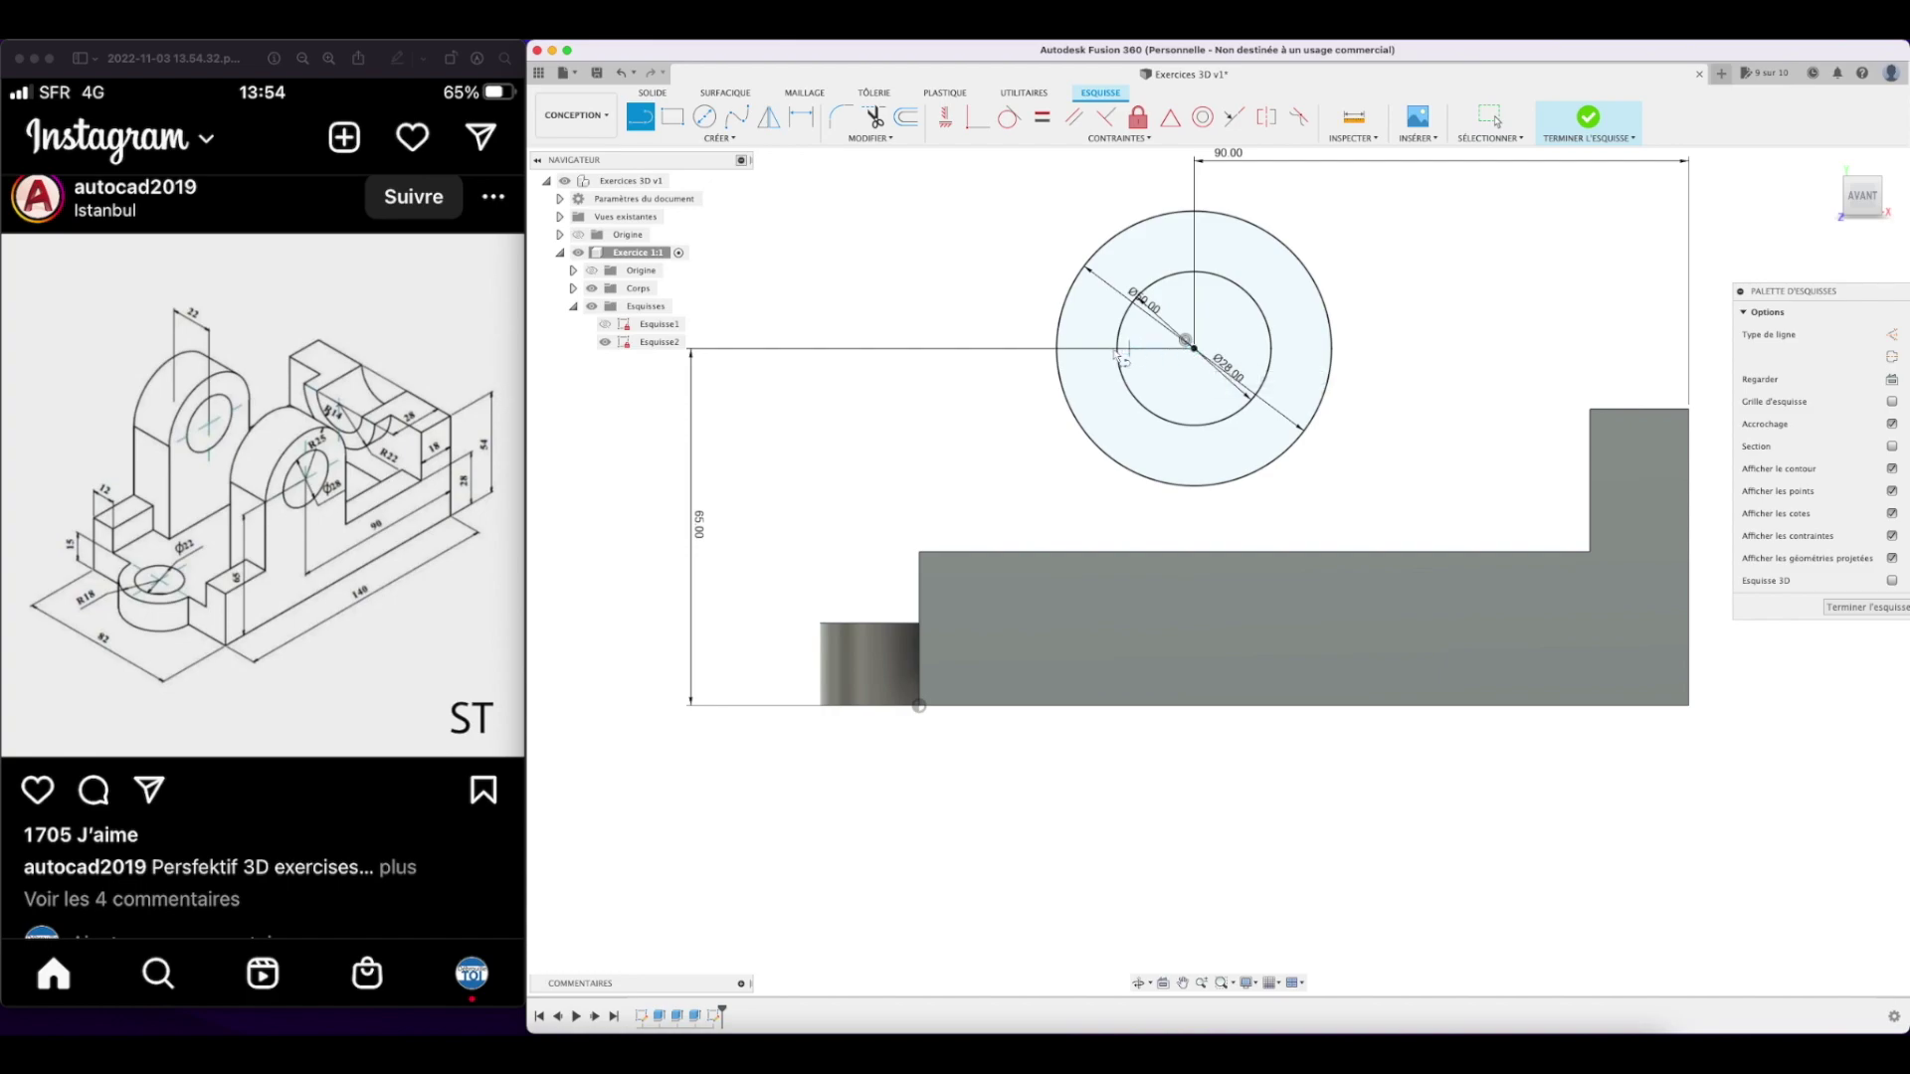
{"action": "left_click", "coordinate": [1059, 349]}
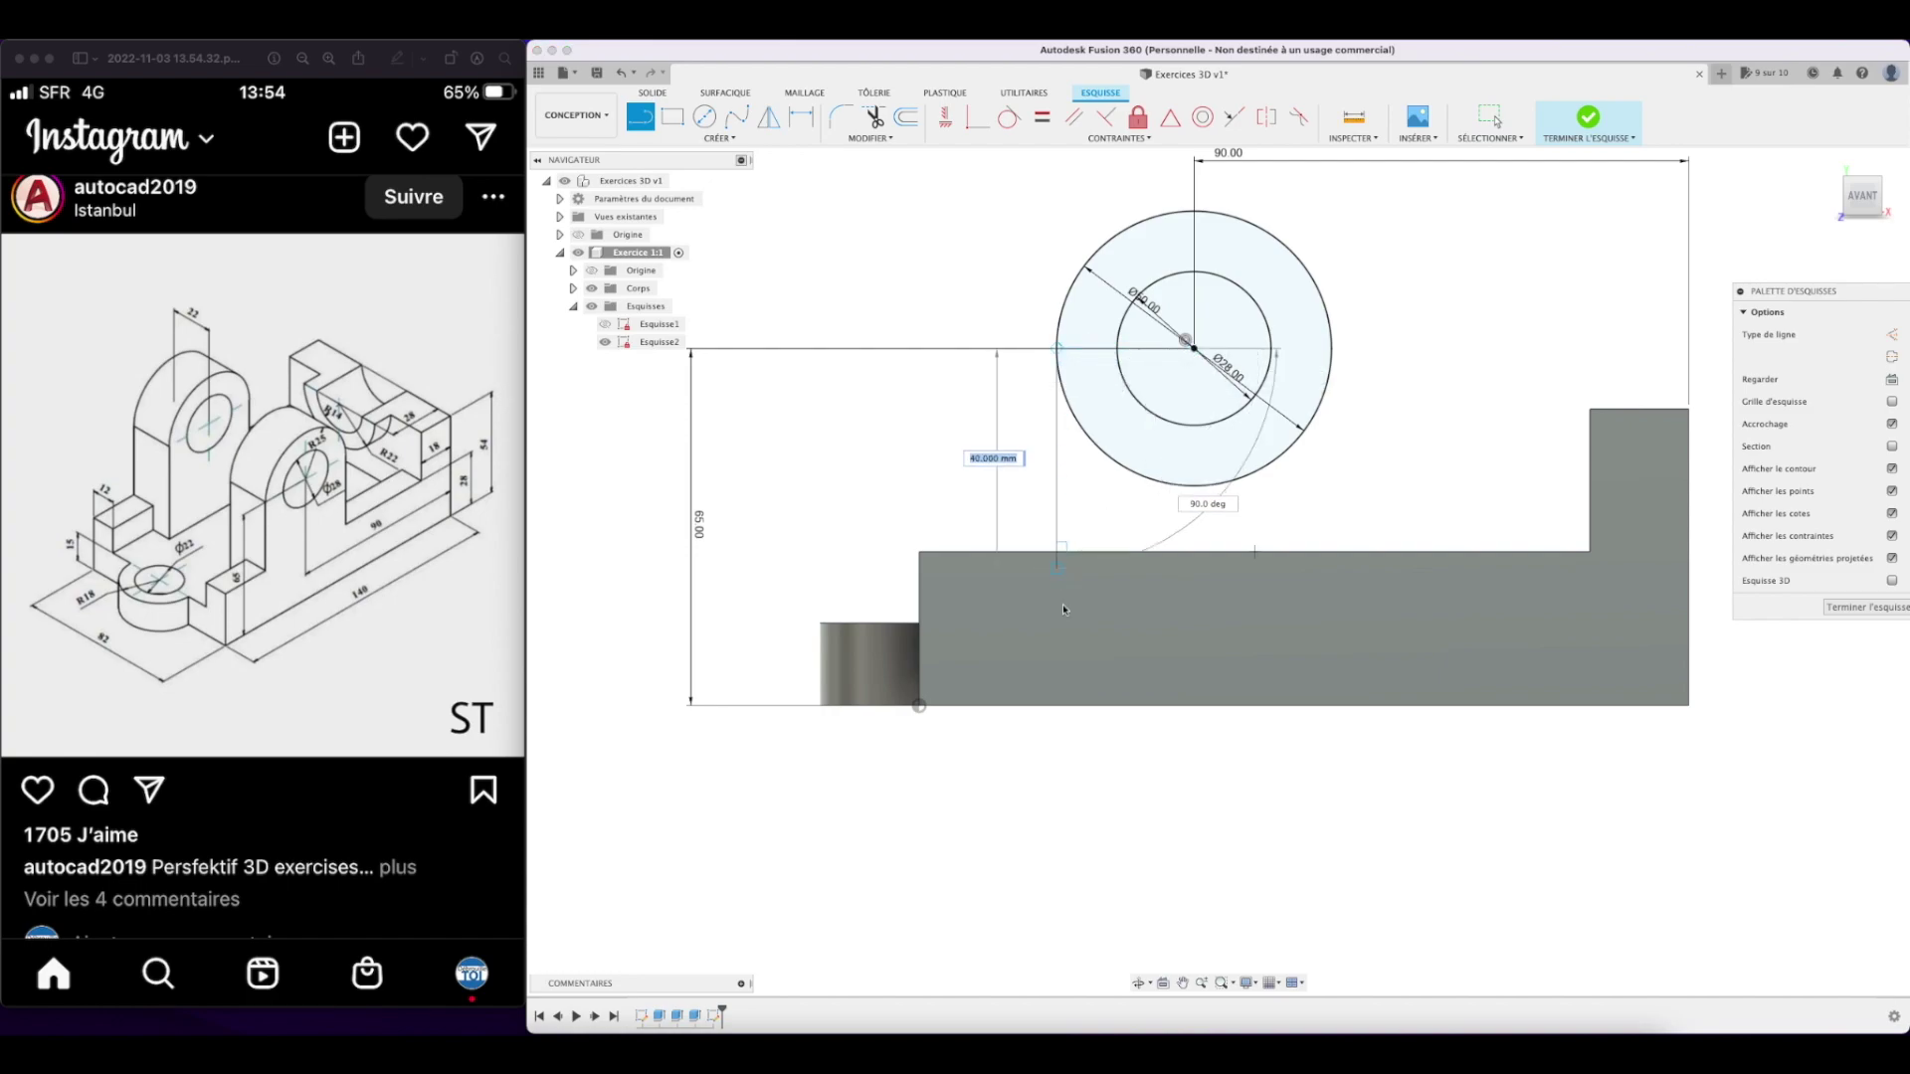
{"action": "left_click", "coordinate": [1056, 709]}
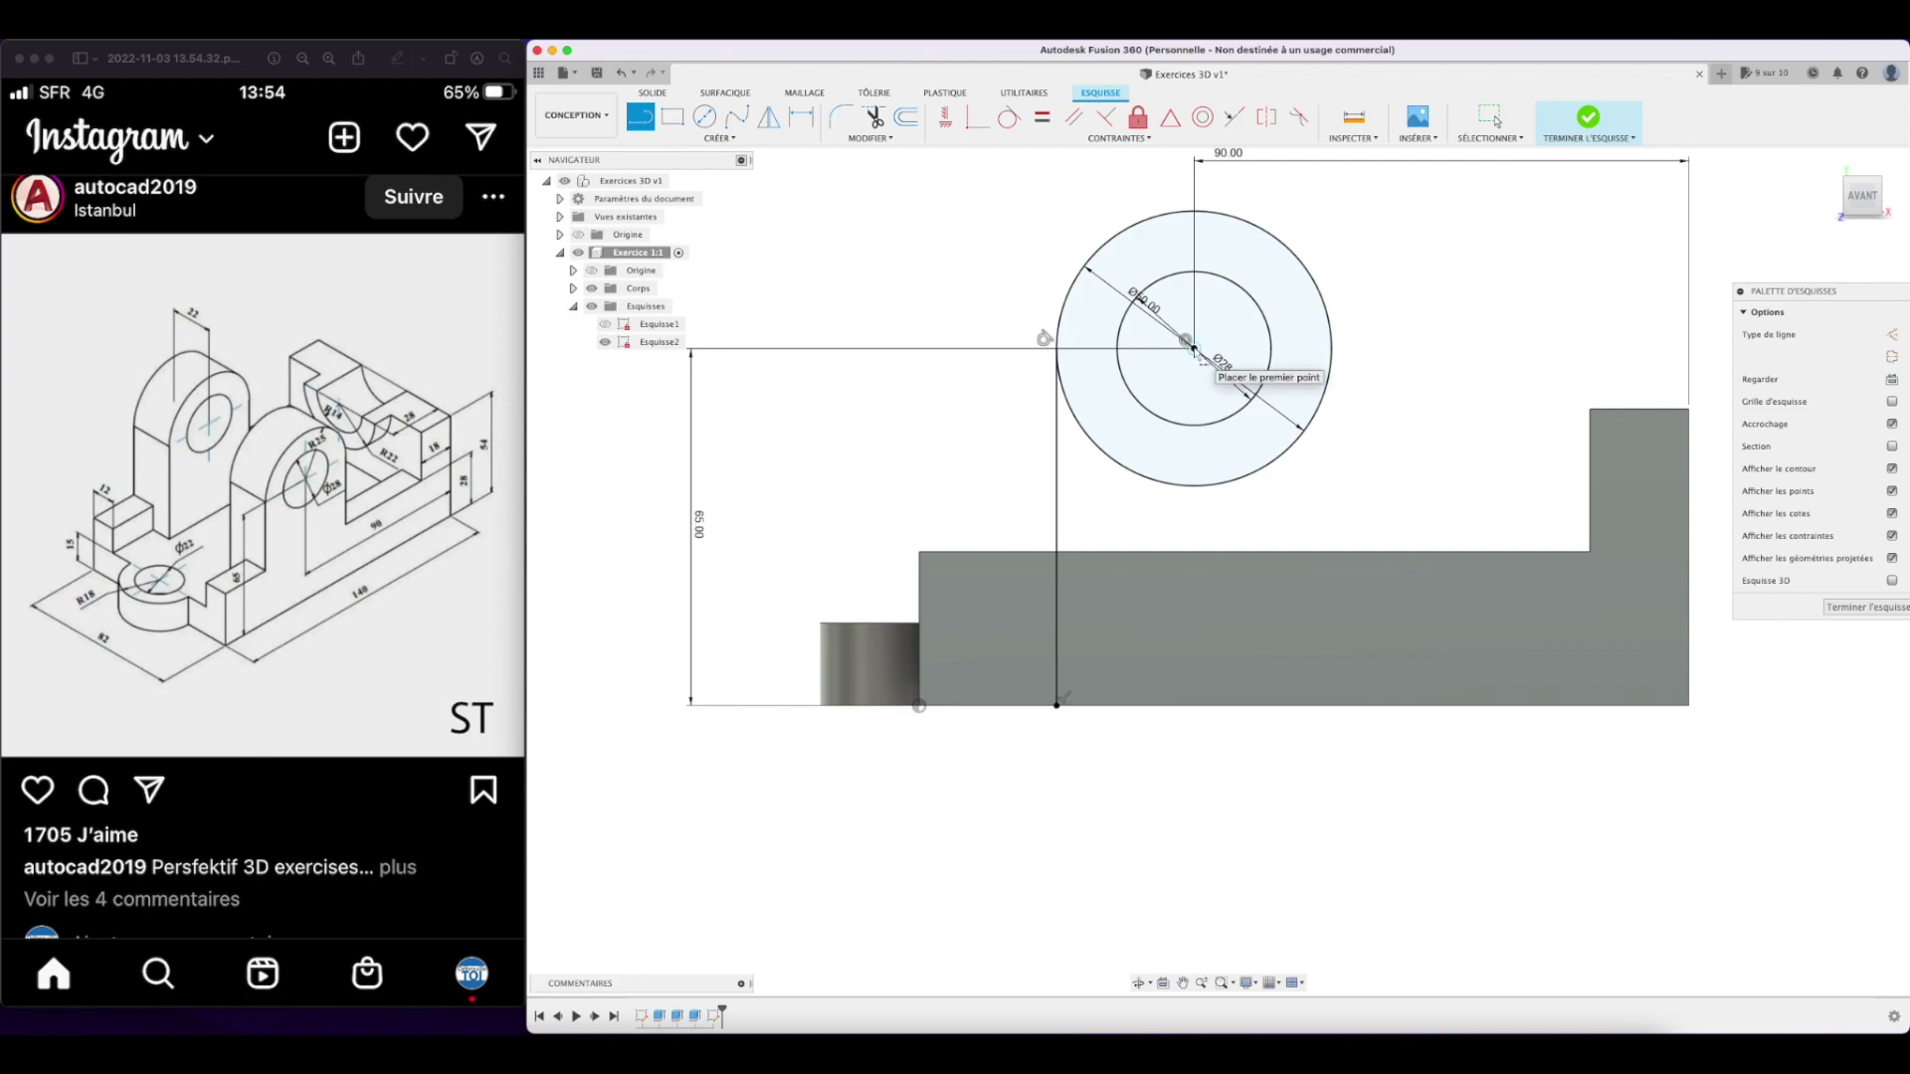
{"action": "left_click", "coordinate": [1332, 349]}
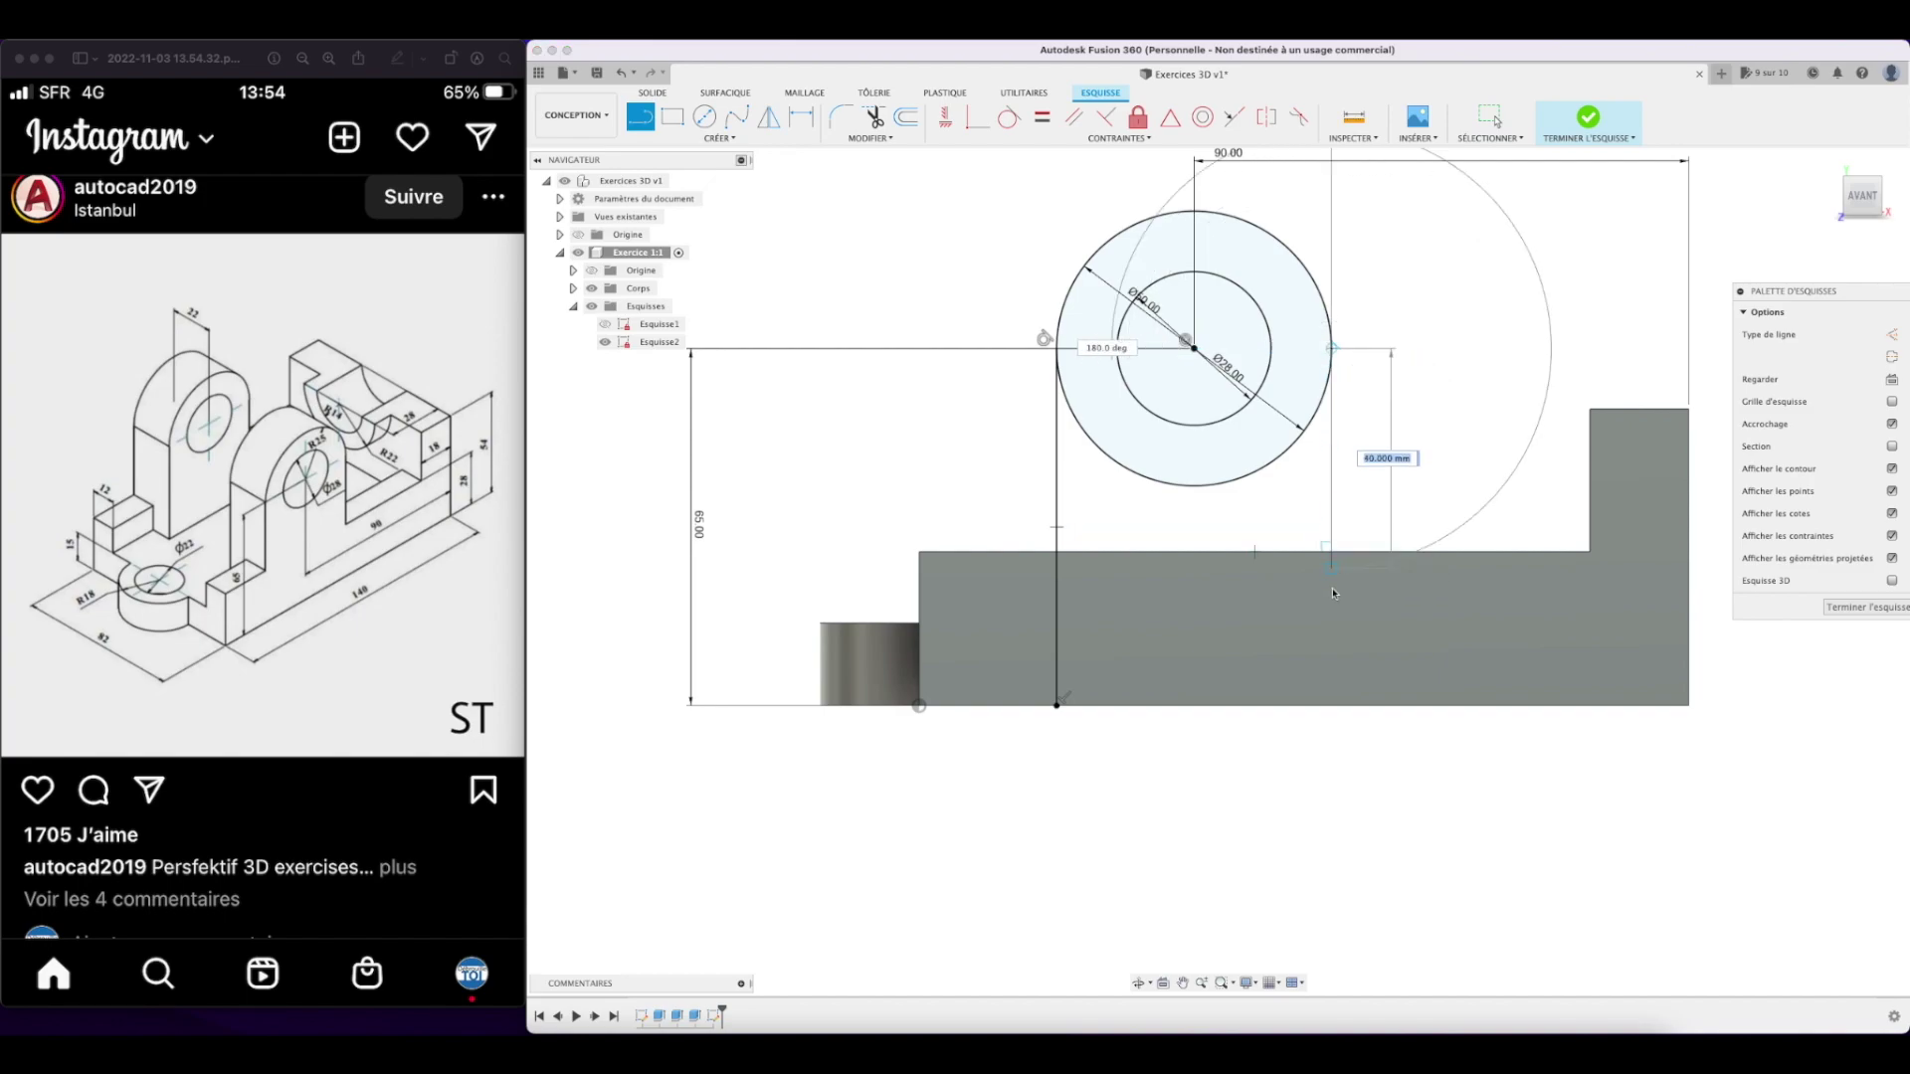
{"action": "left_click", "coordinate": [1332, 707]}
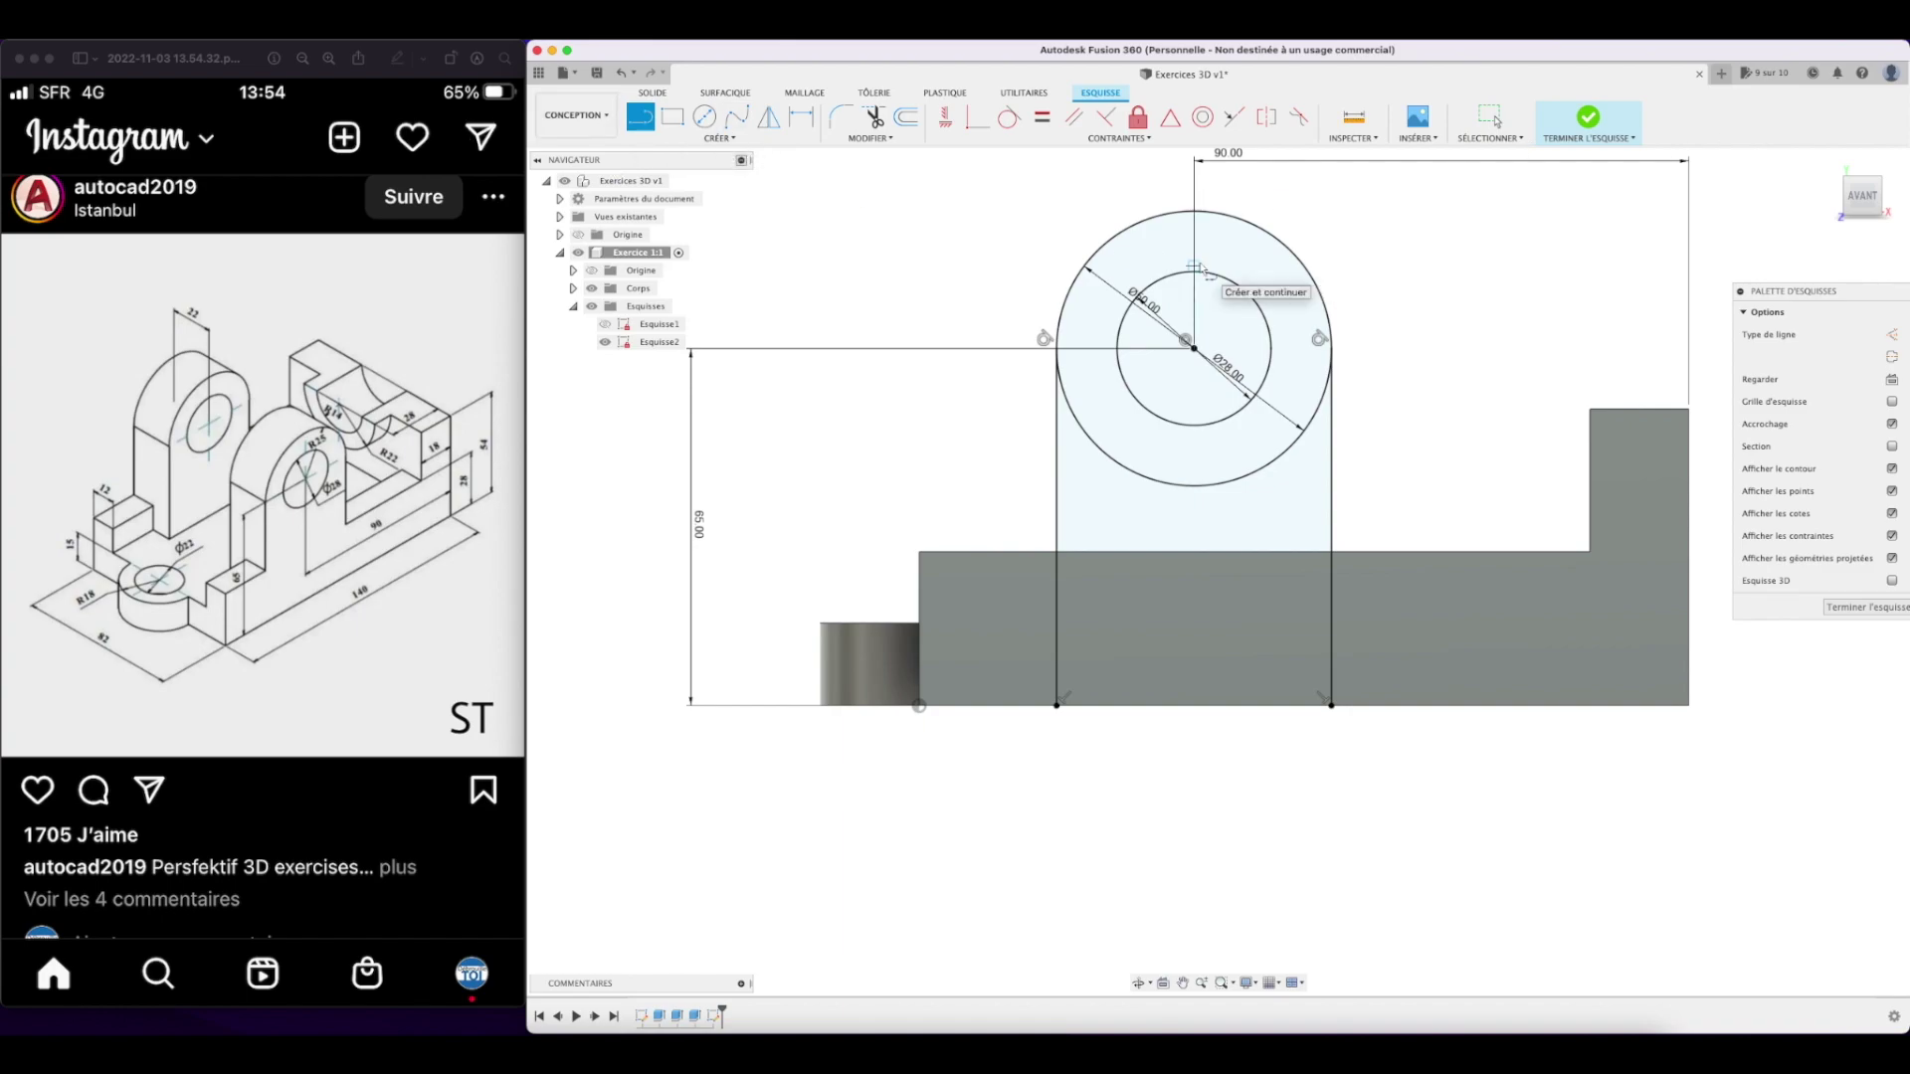
{"action": "left_click", "coordinate": [1592, 119]}
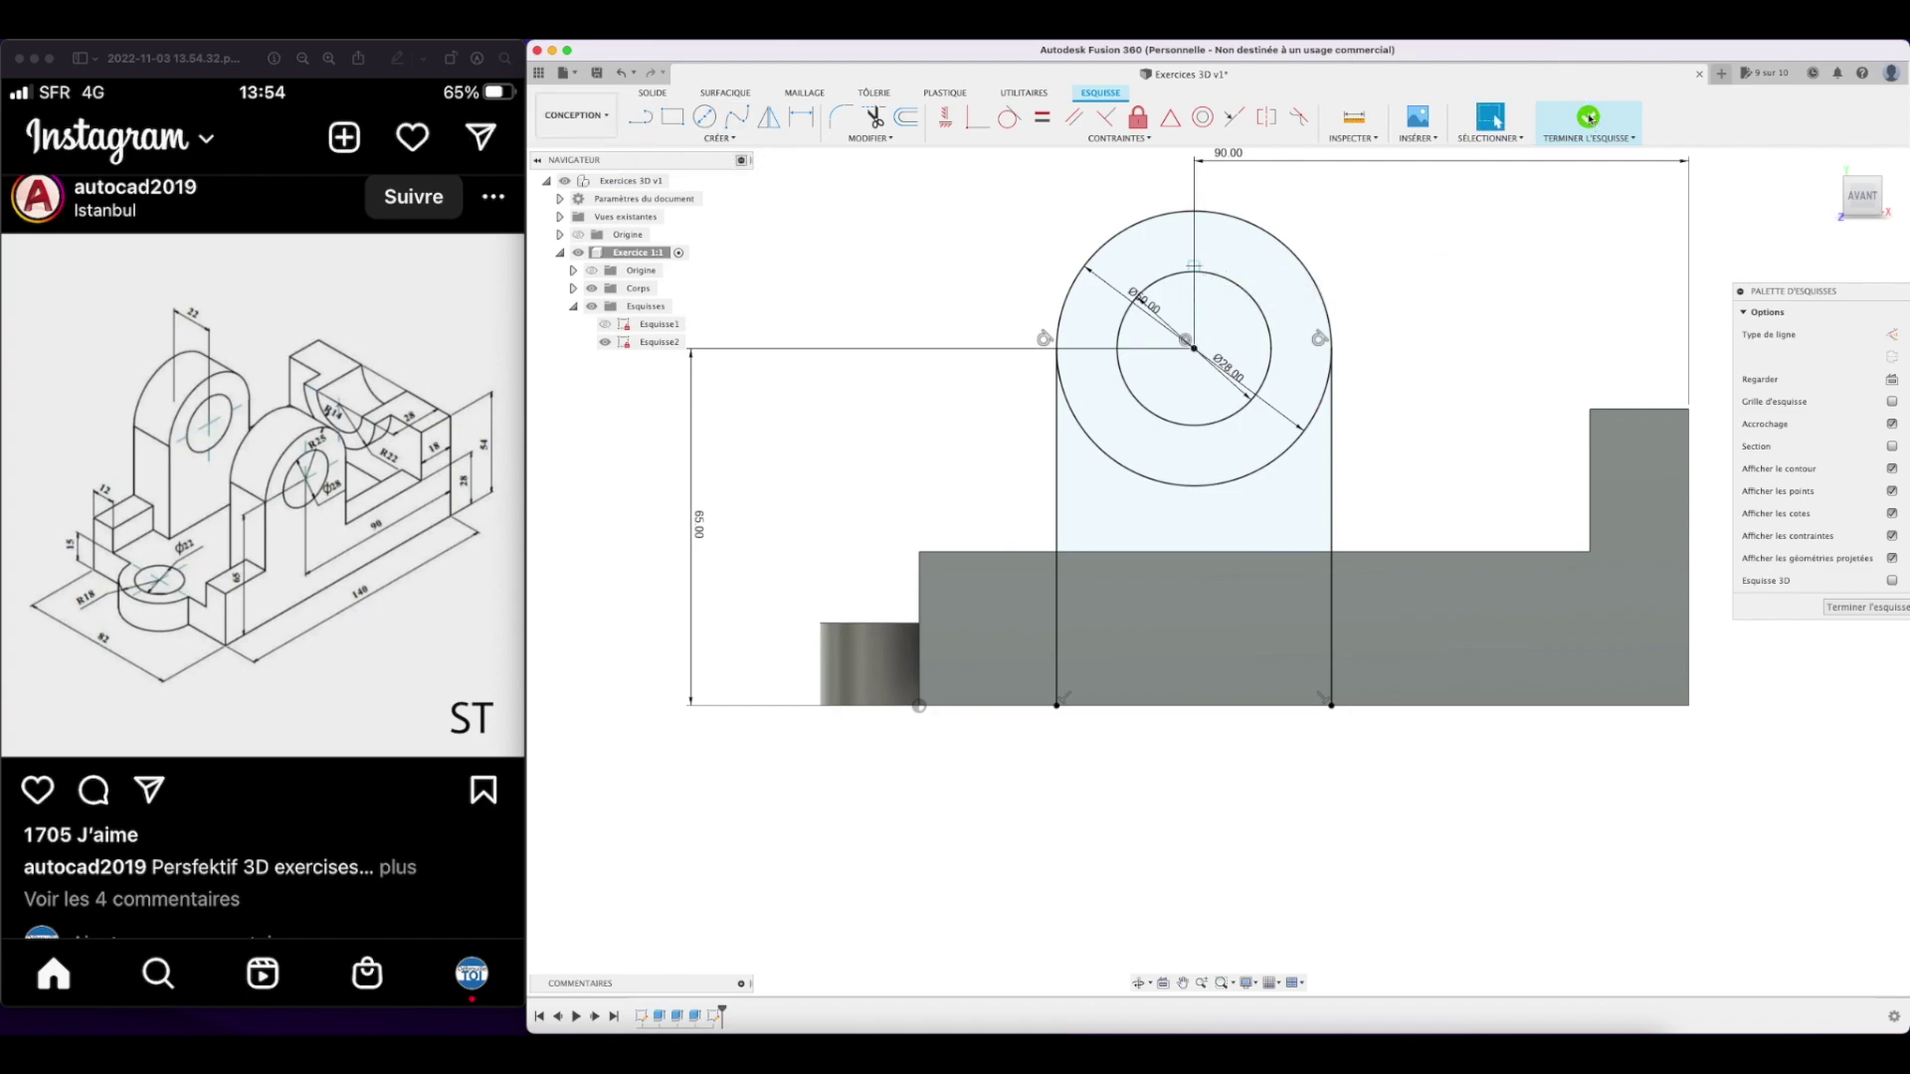
Step: Extrude the lug's ring and lower profiles -22 mm, joined to the base, and re-show the lug sketch
{"action": "left_click_drag", "start_coordinate": [1871, 197], "coordinate": [1888, 235]}
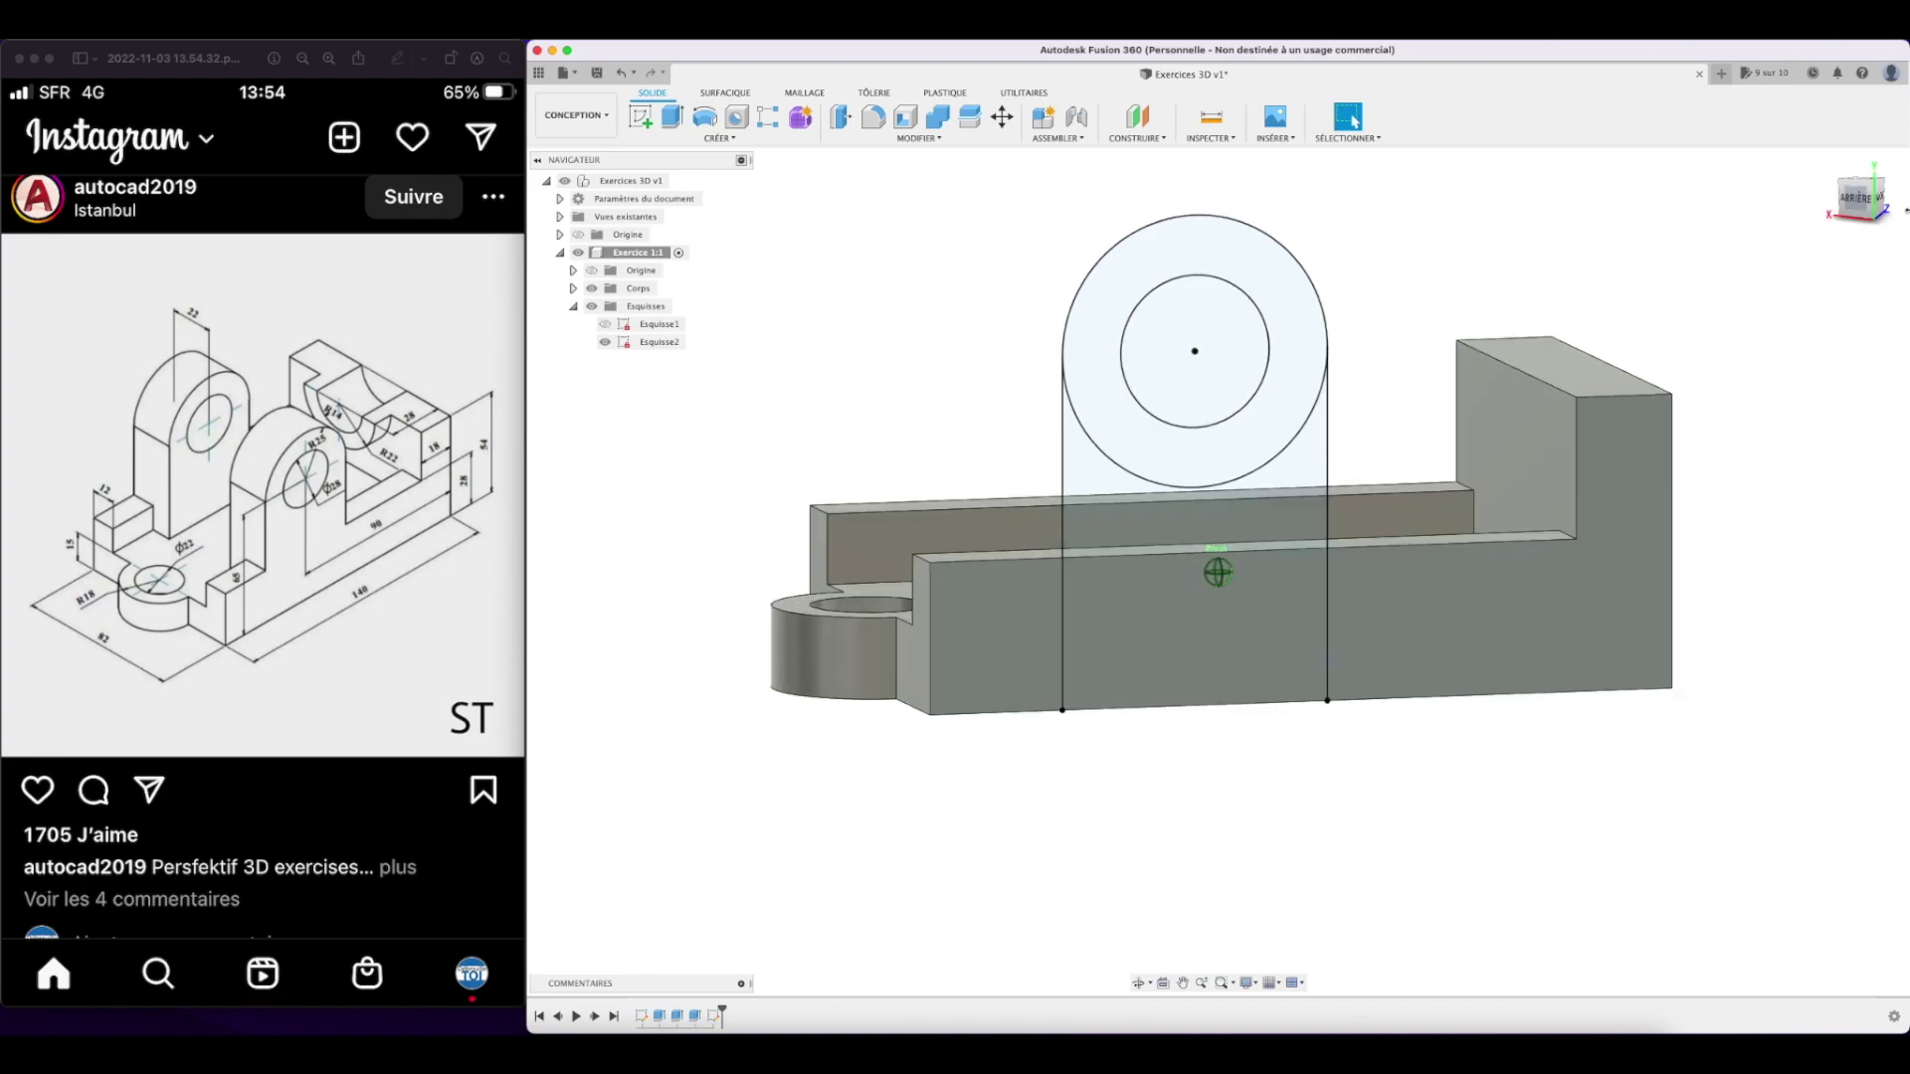
{"action": "middle_click_drag", "start_coordinate": [1888, 235], "coordinate": [1493, 241], "text": "shift"}
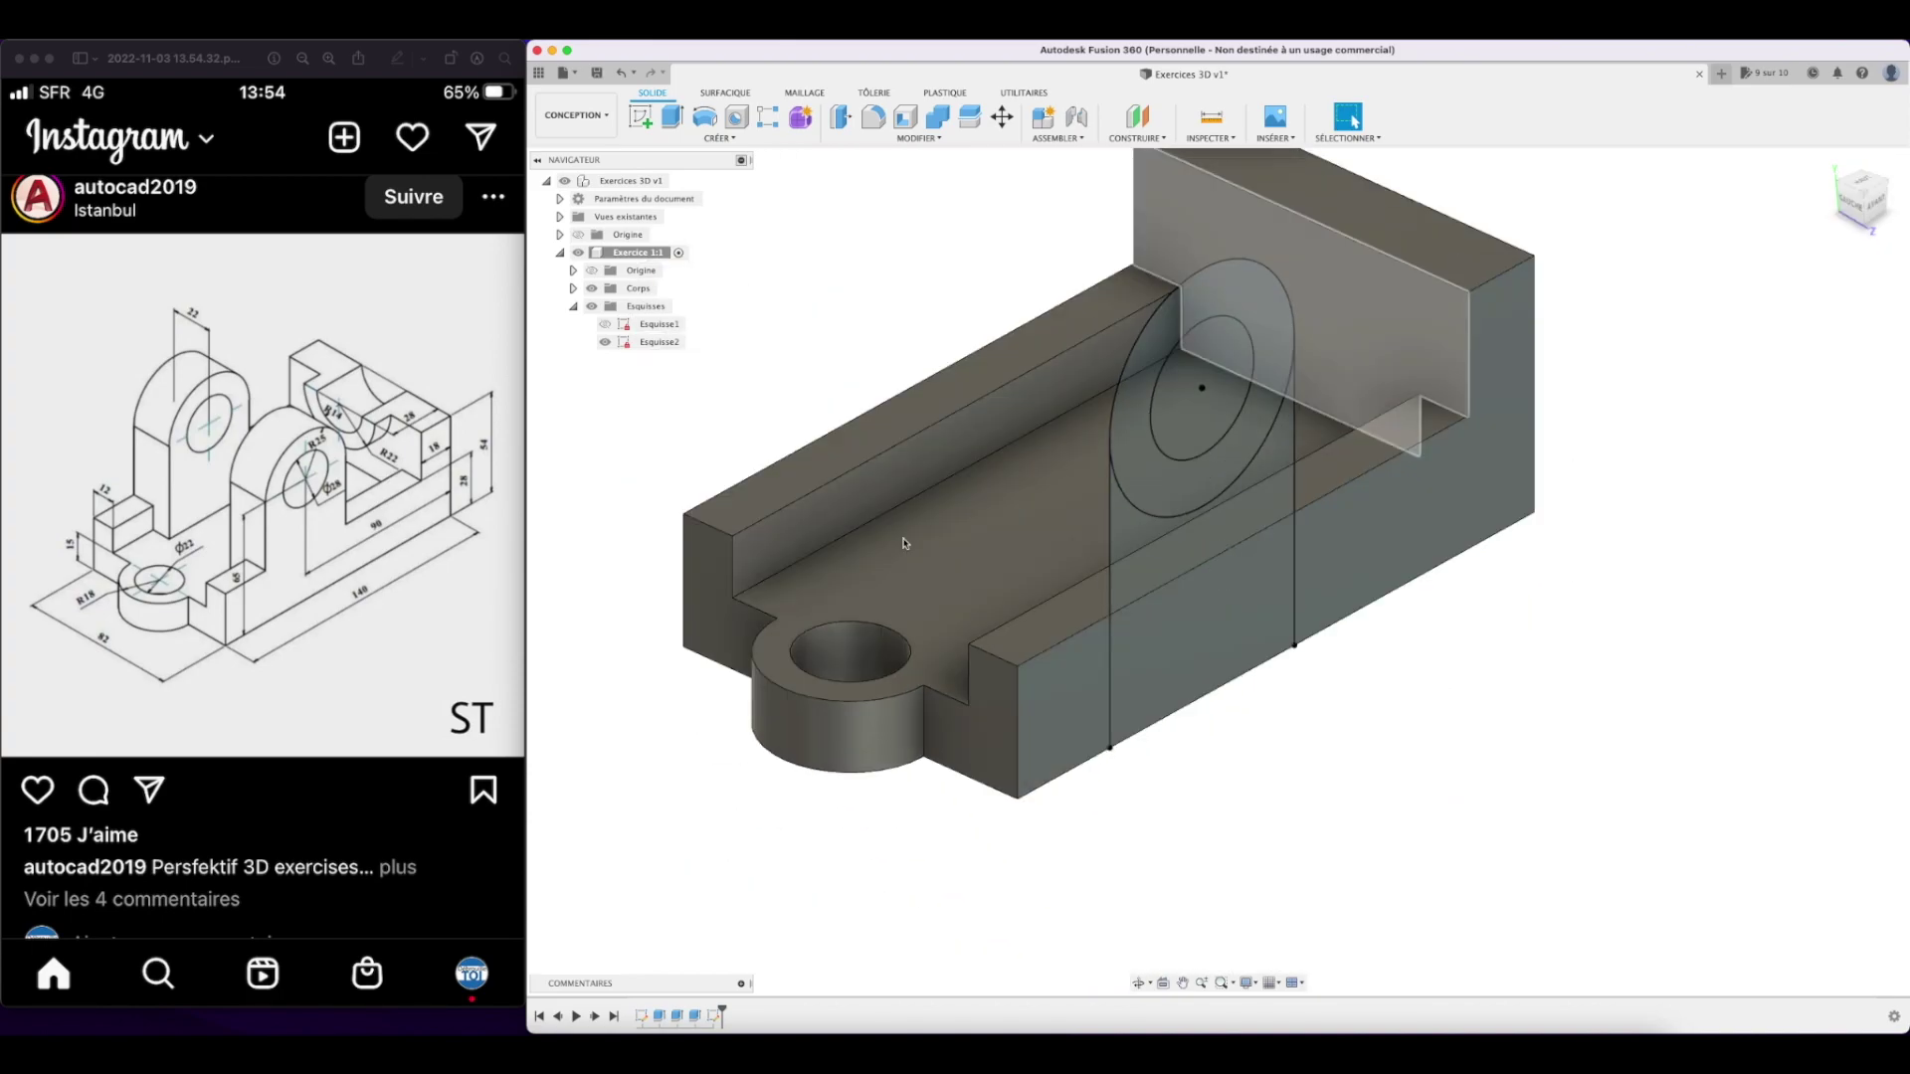
{"action": "left_click", "coordinate": [673, 116]}
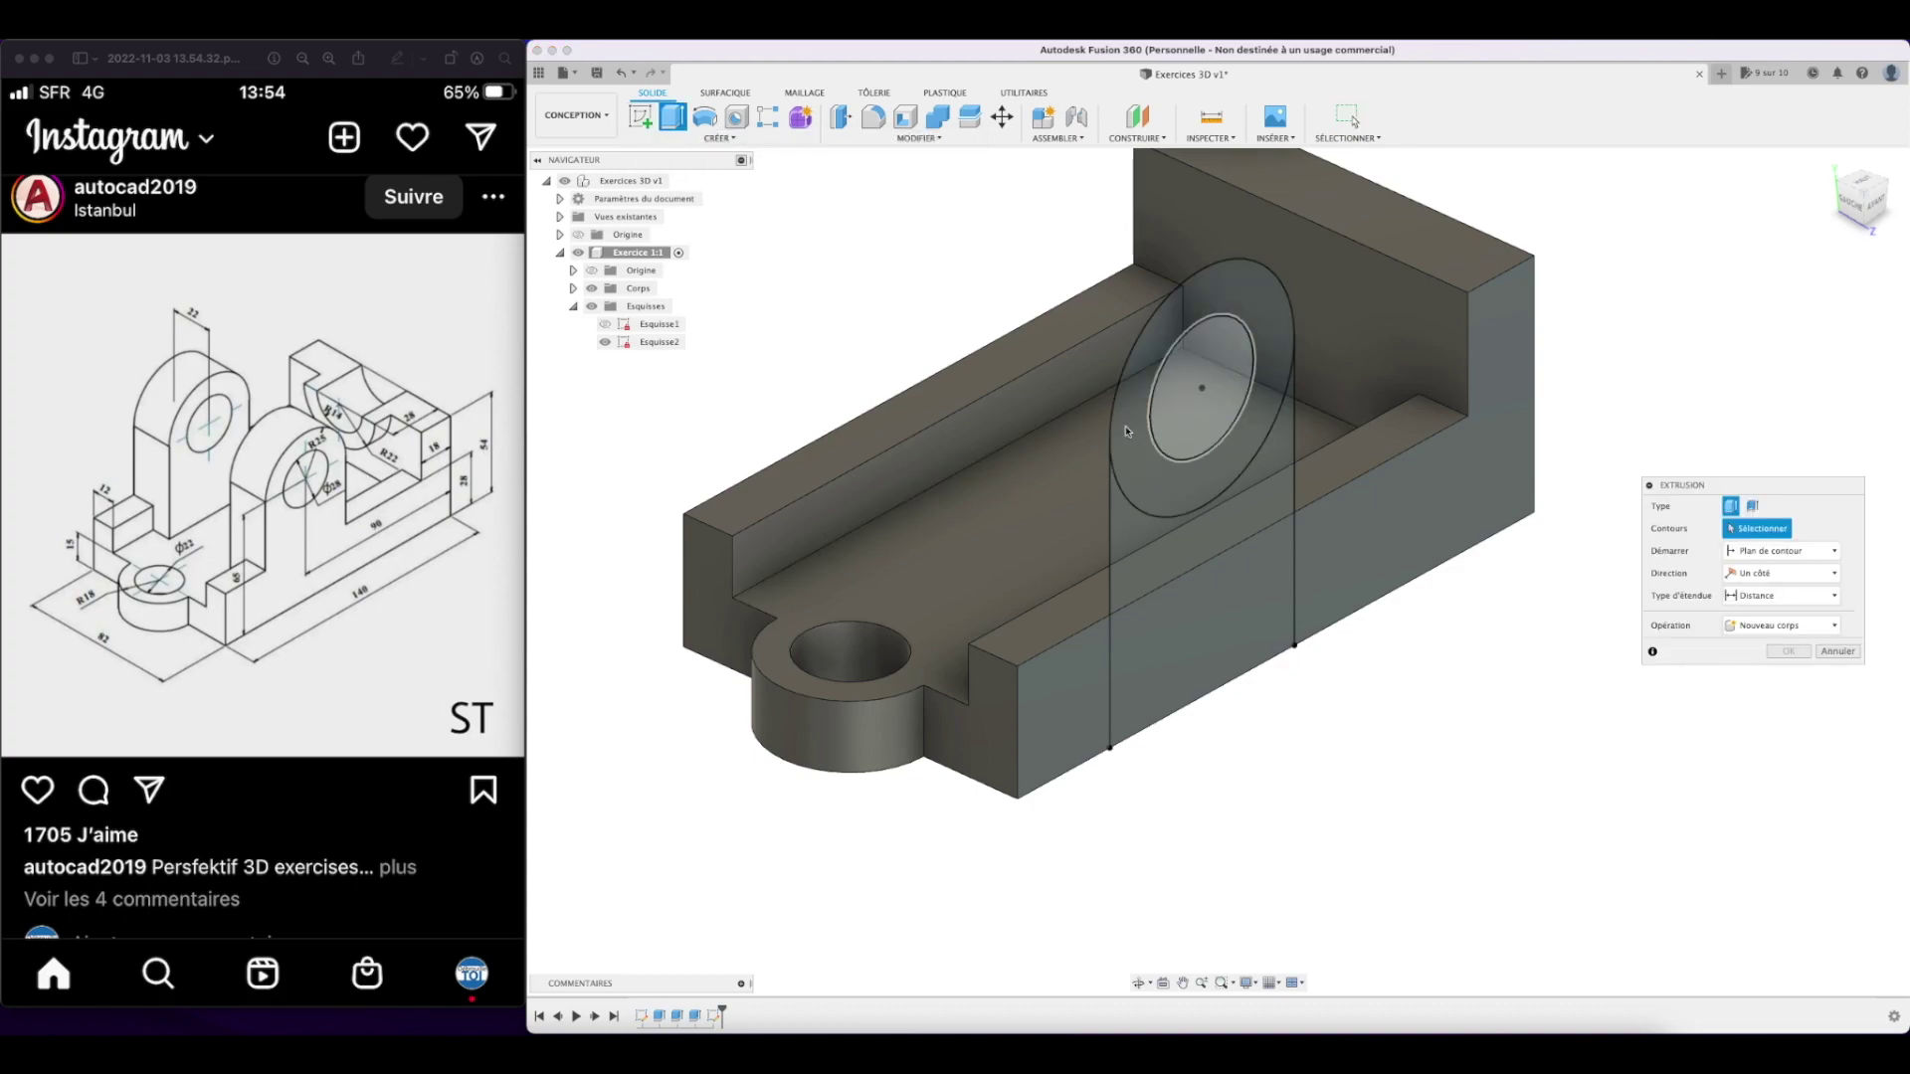
{"action": "left_click", "coordinate": [1135, 477]}
{"action": "left_click", "coordinate": [1154, 583]}
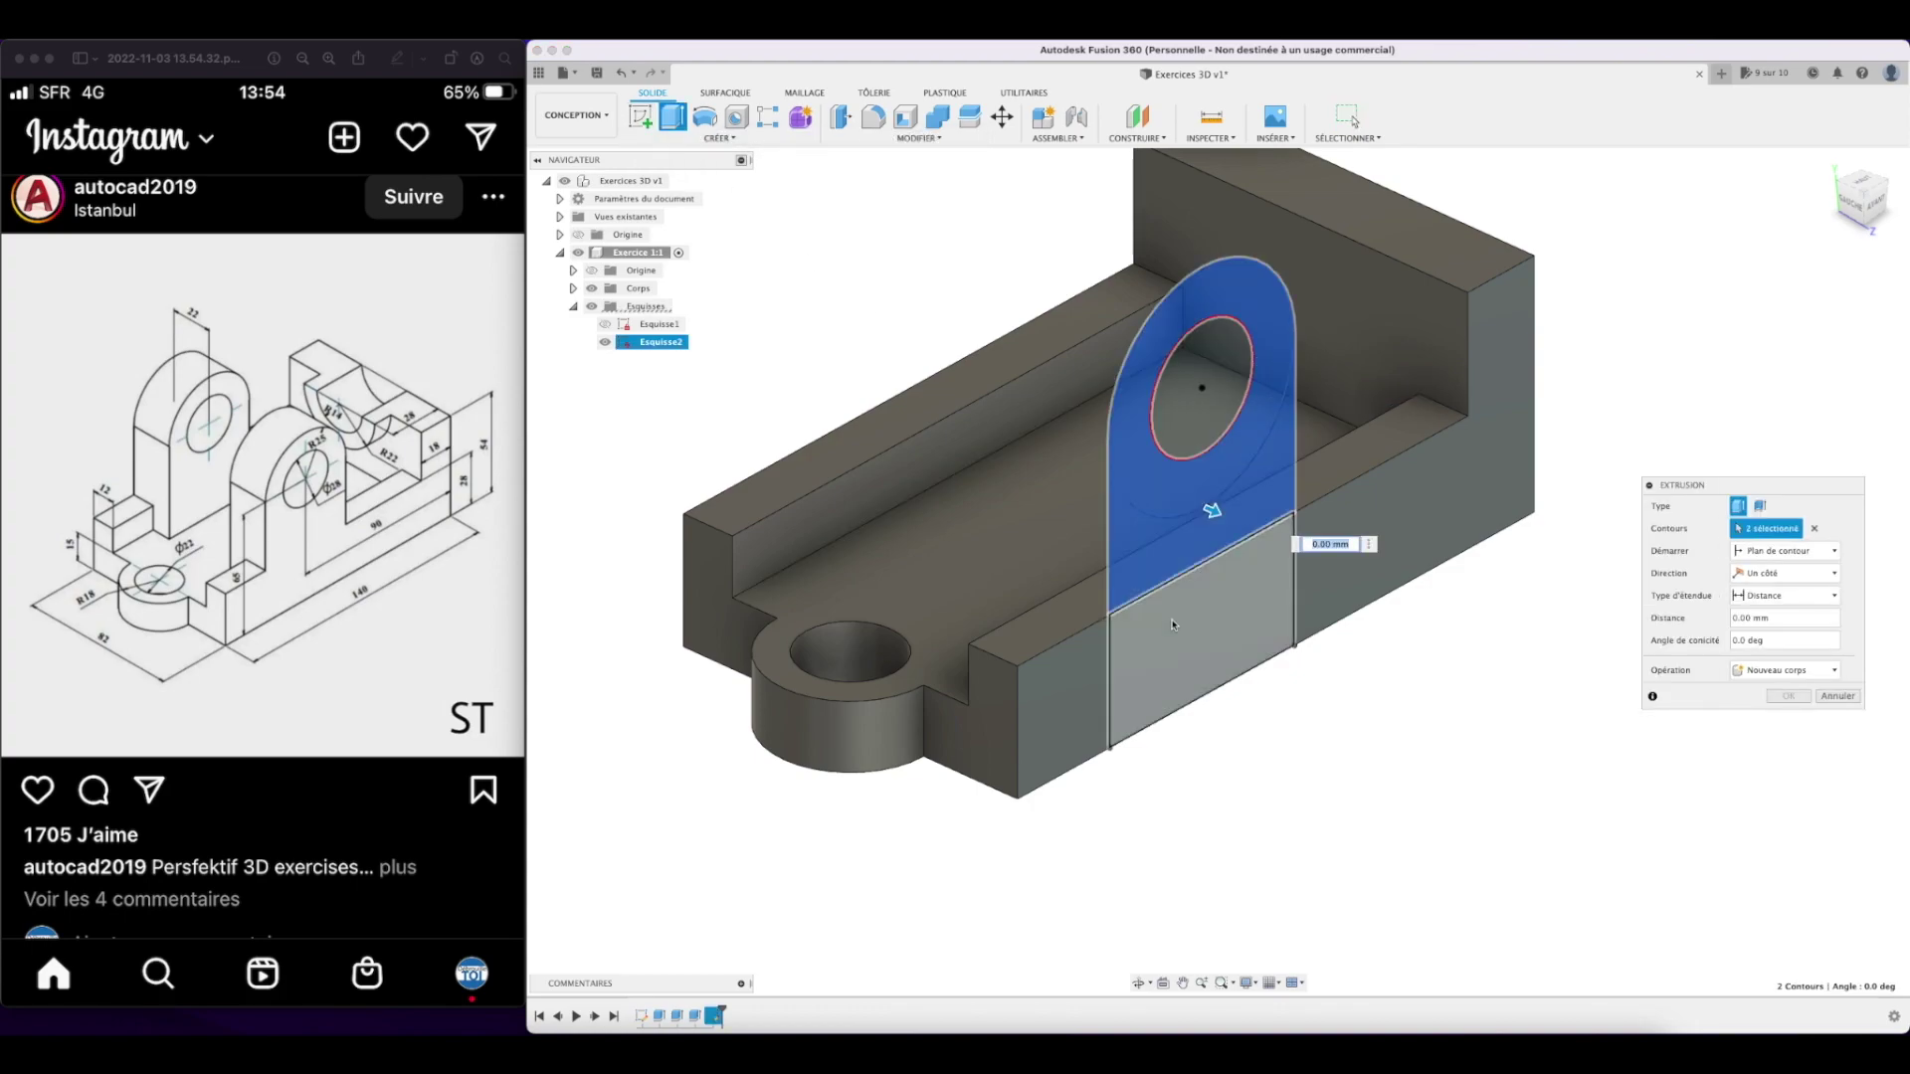
{"action": "left_click", "coordinate": [1194, 687]}
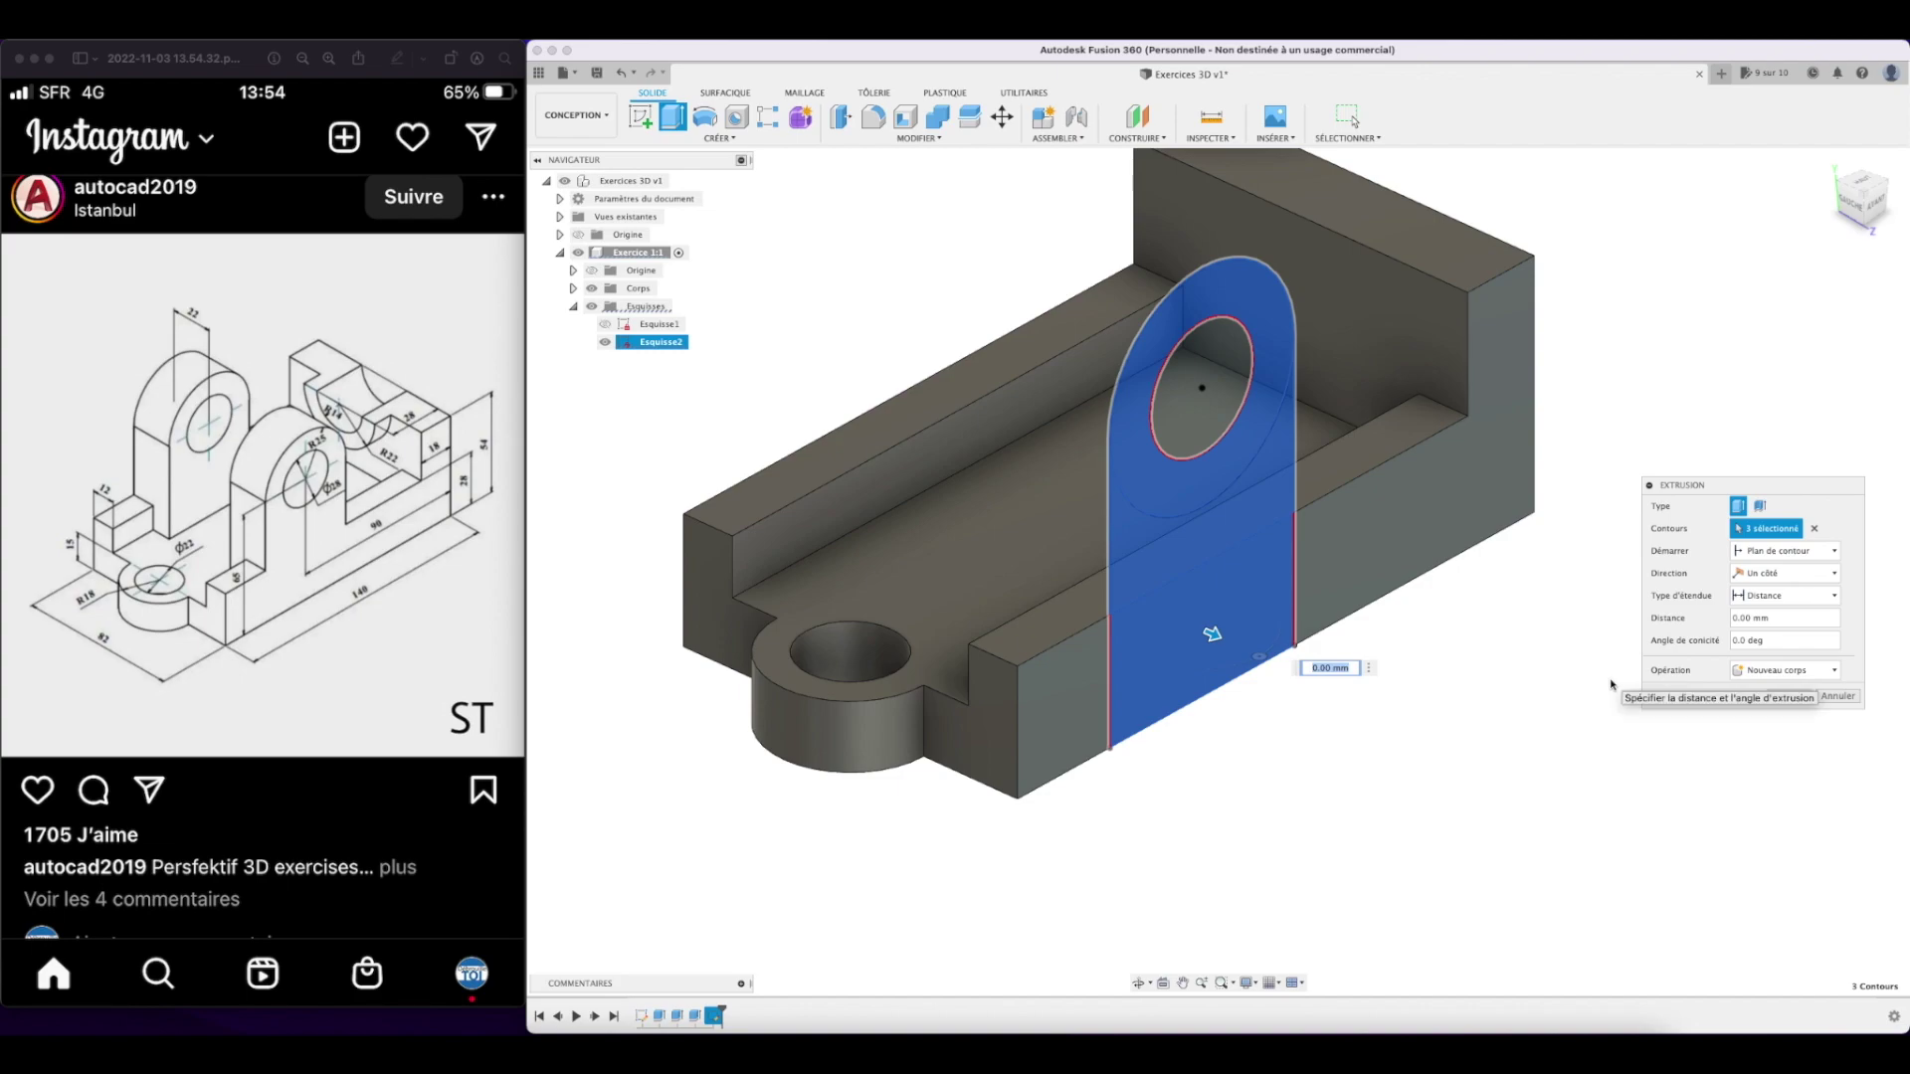
{"action": "type", "text": "-22"}
{"action": "key", "text": "Return"}
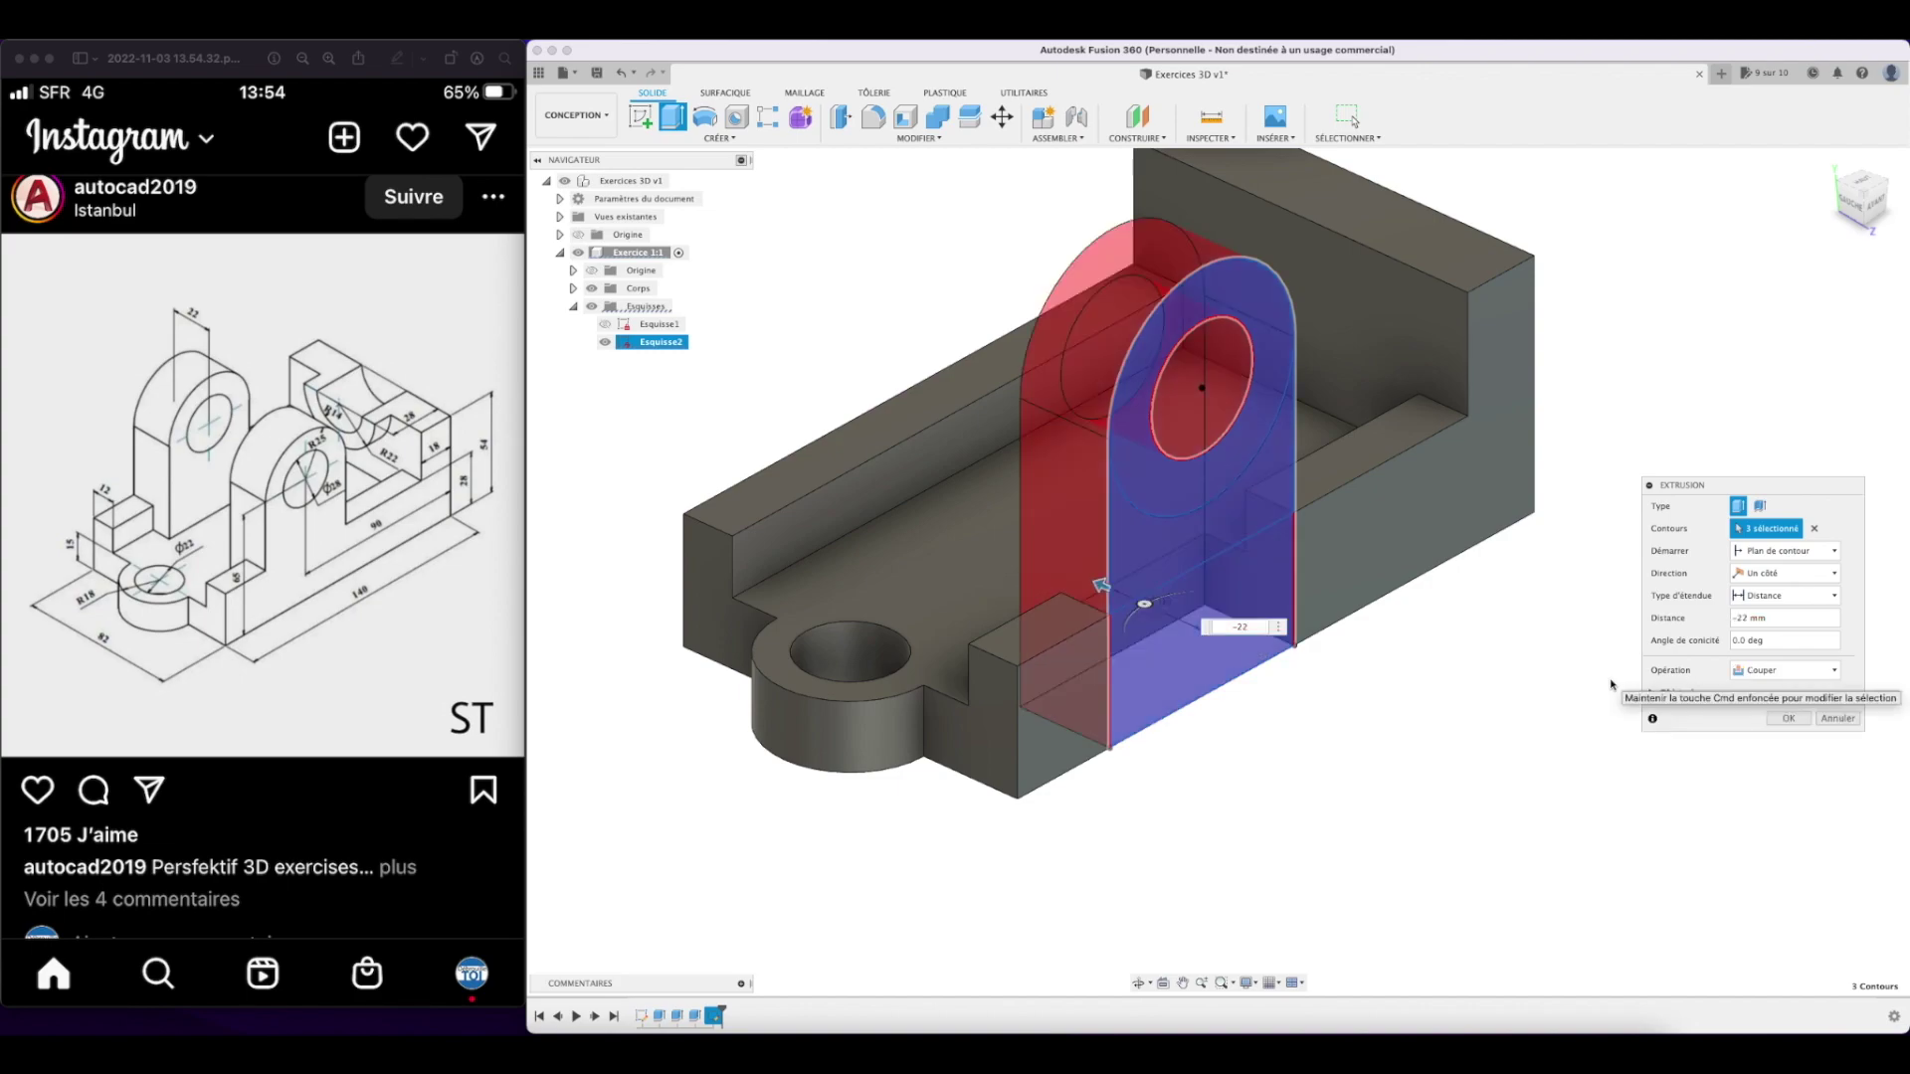
{"action": "left_click", "coordinate": [1767, 671]}
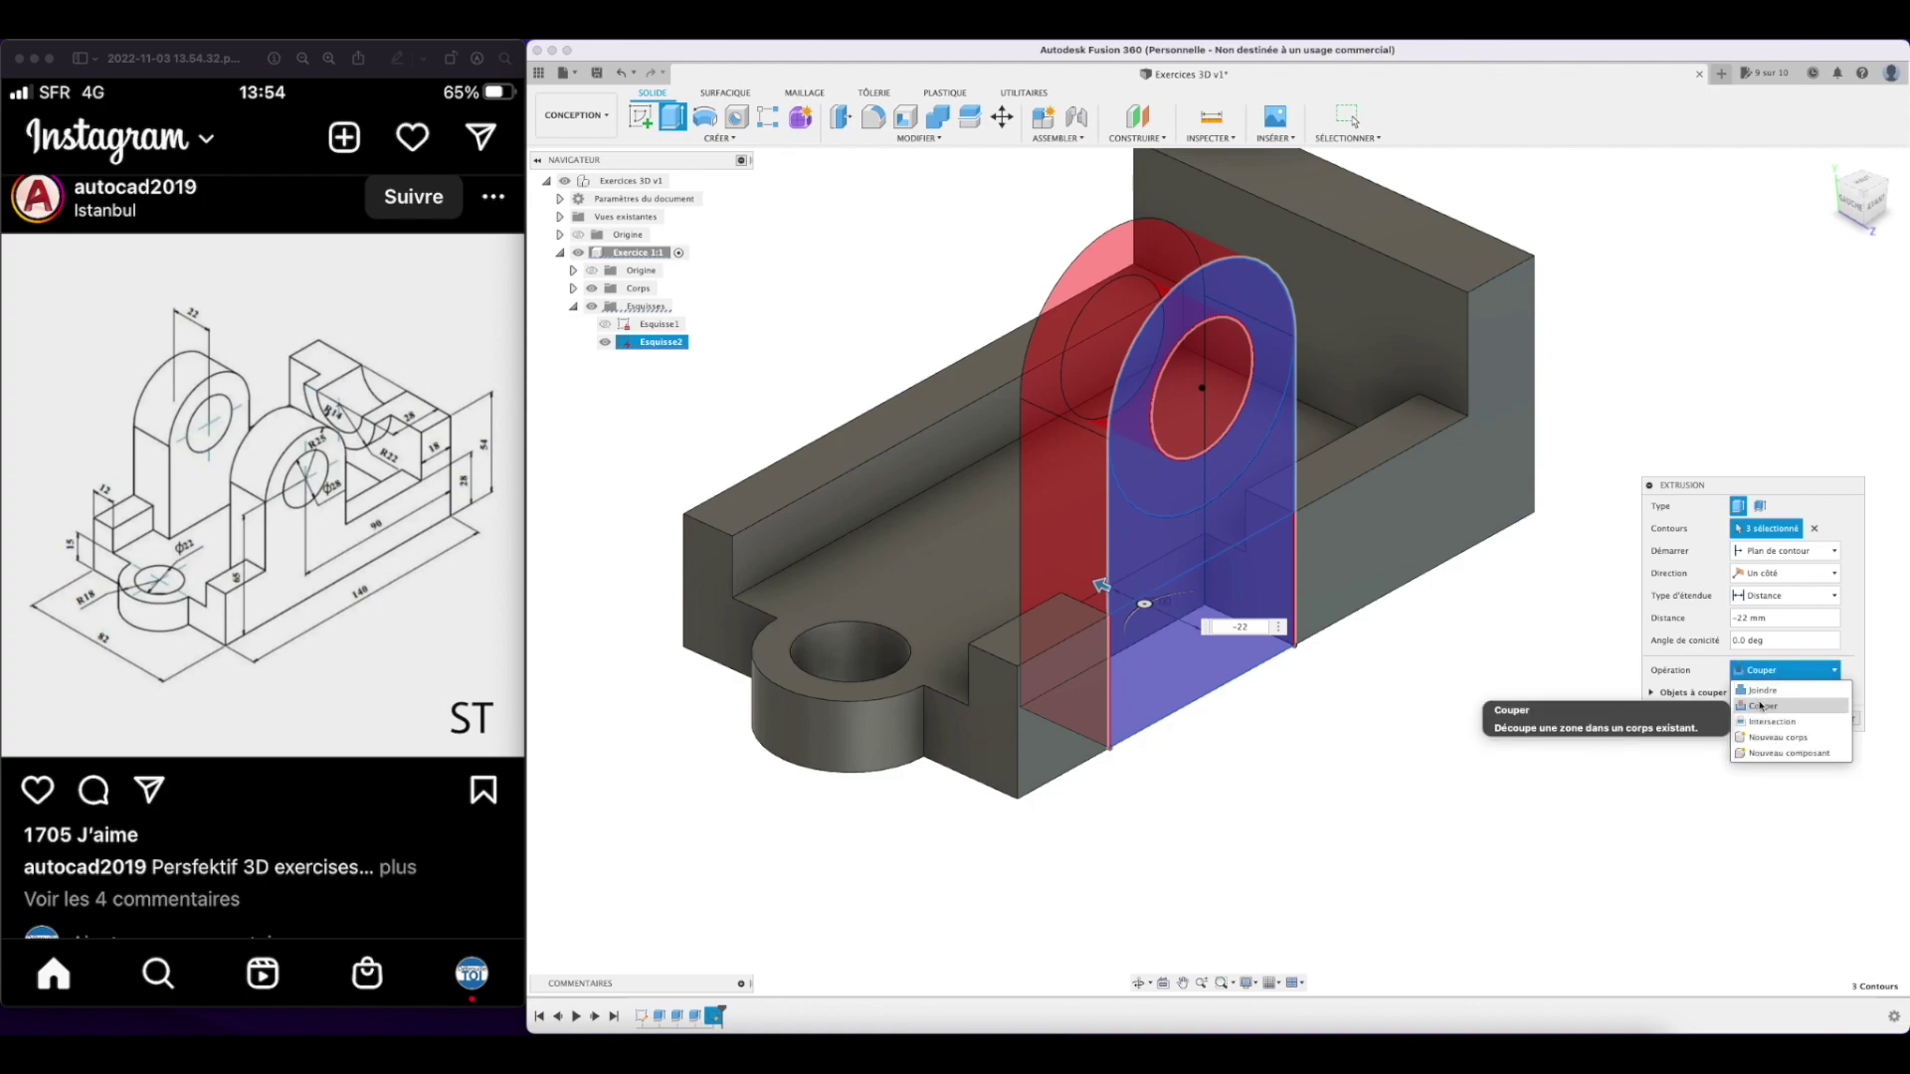
{"action": "left_click", "coordinate": [1763, 690]}
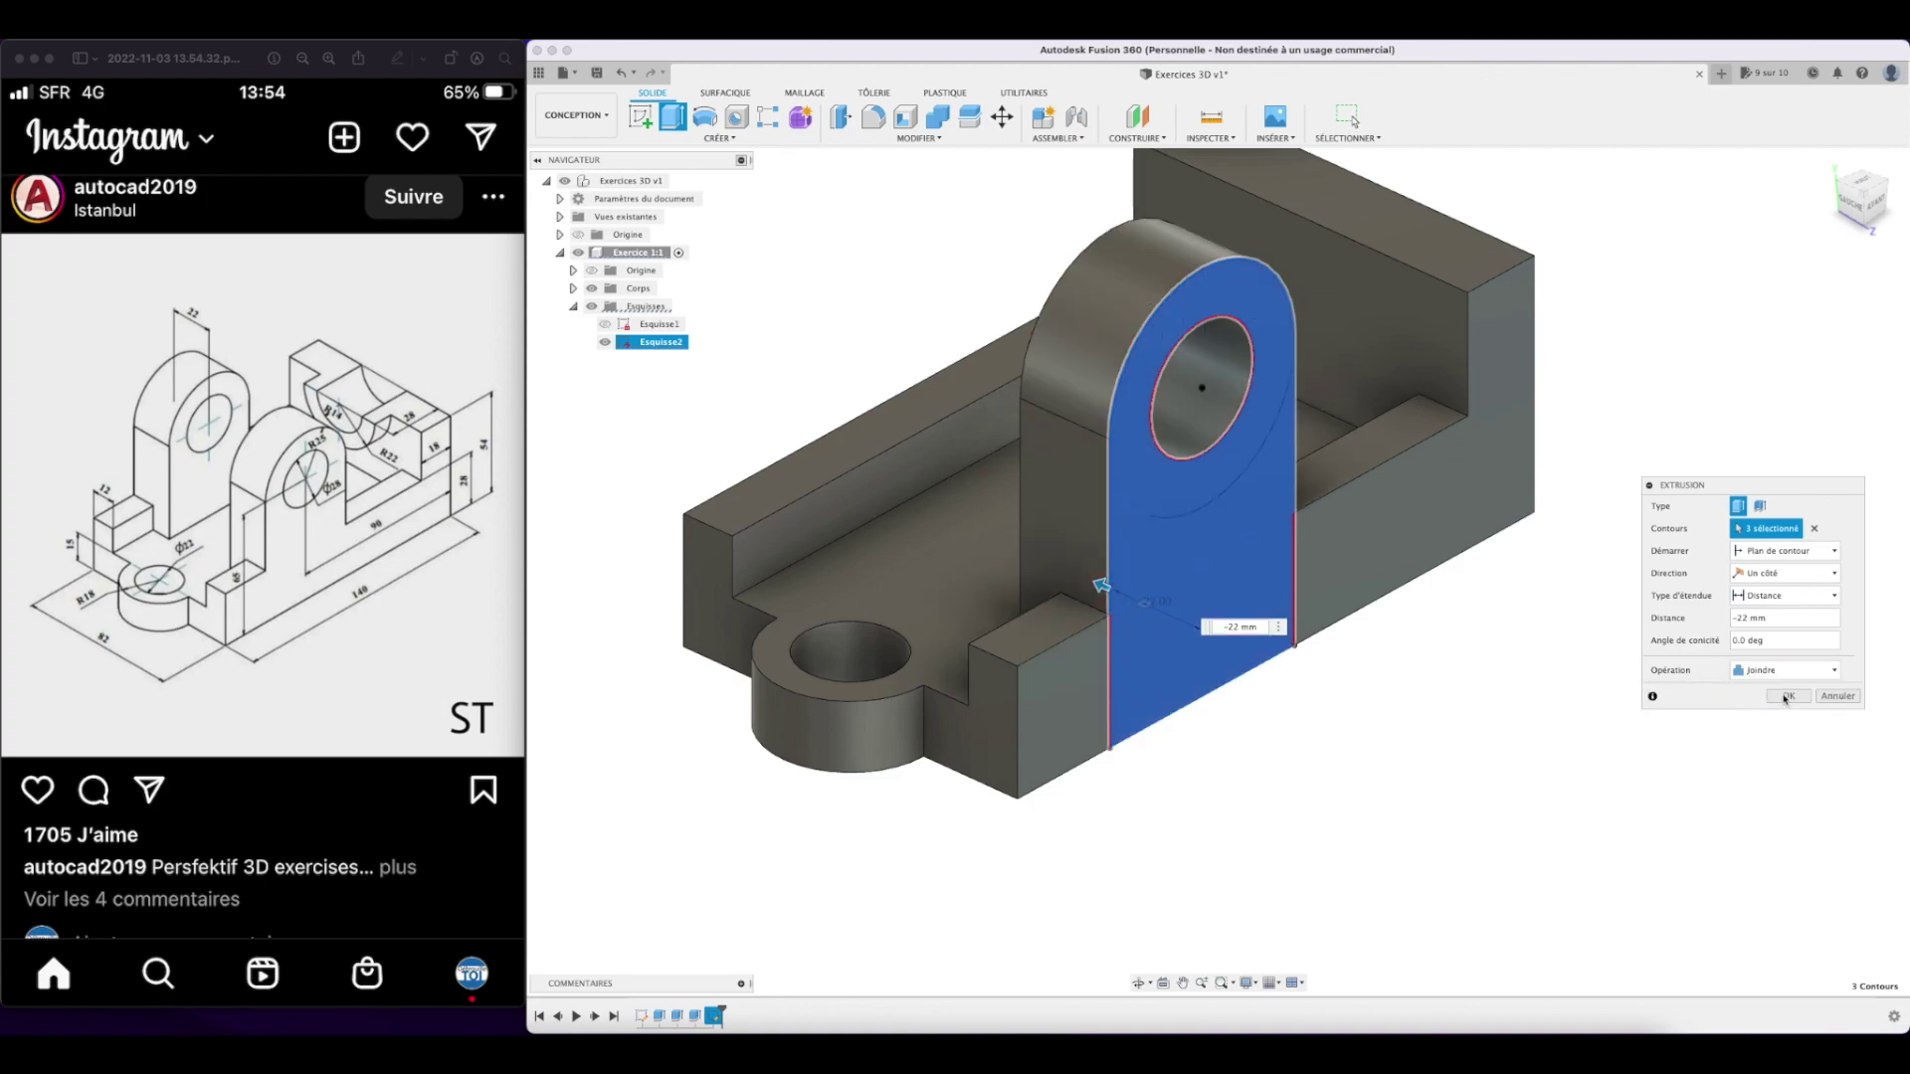
{"action": "left_click", "coordinate": [1786, 697]}
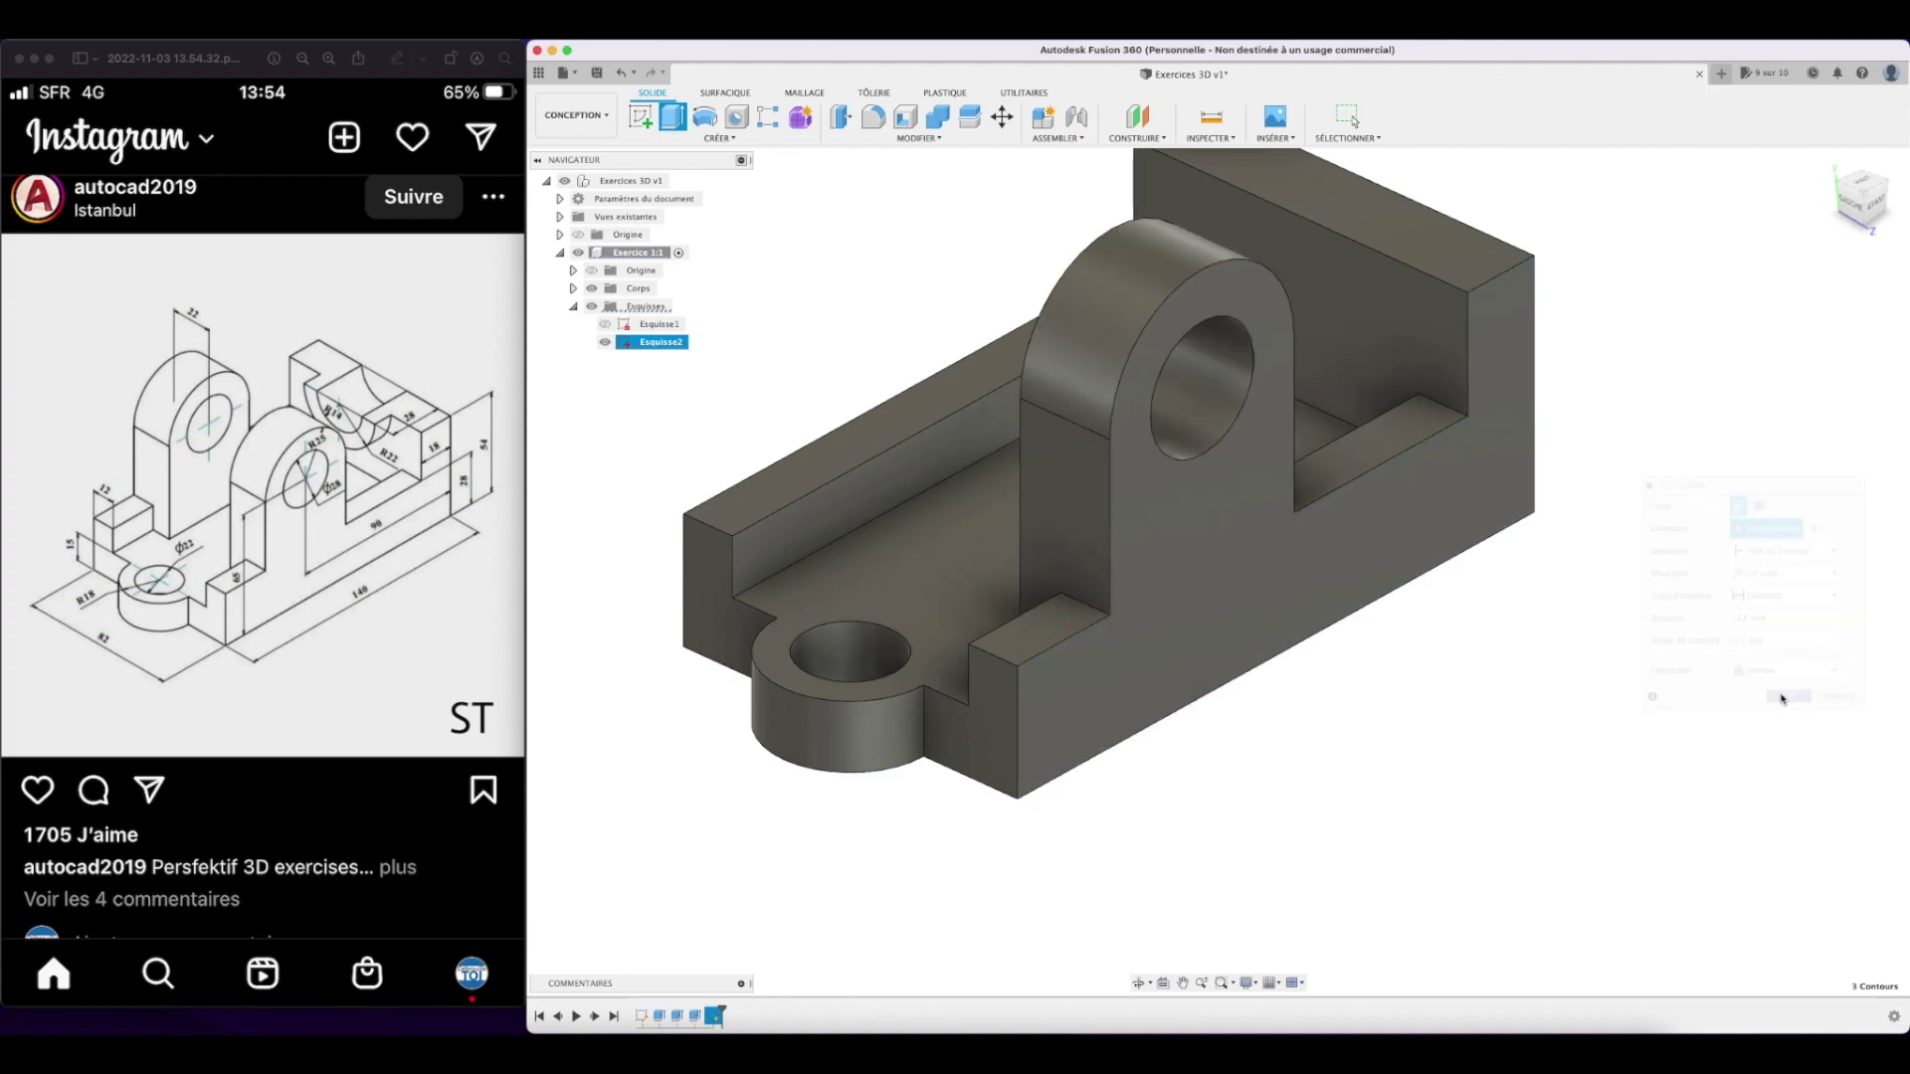
{"action": "left_click", "coordinate": [605, 342]}
Step: Select the lug profiles for a second extrusion starting at a -82 mm offset
{"action": "left_click", "coordinate": [671, 118]}
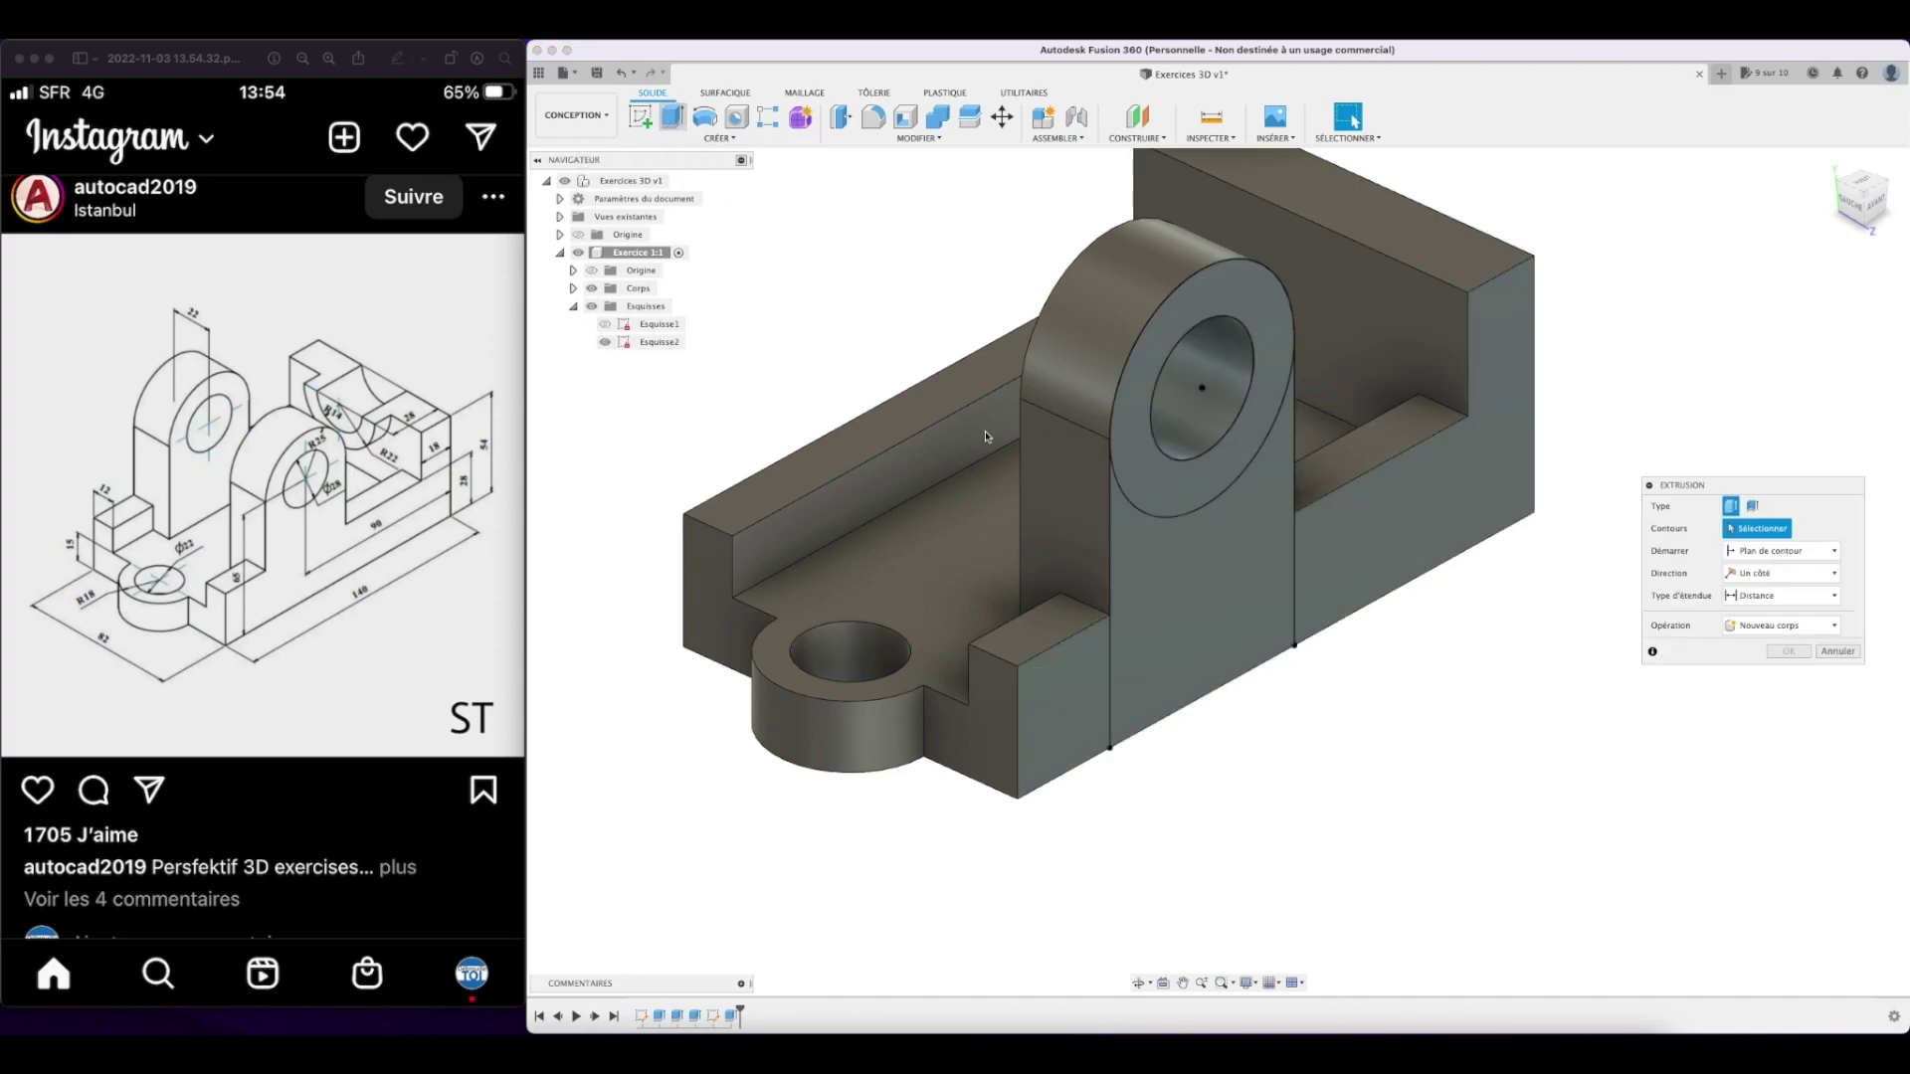
{"action": "left_click", "coordinate": [1131, 462]}
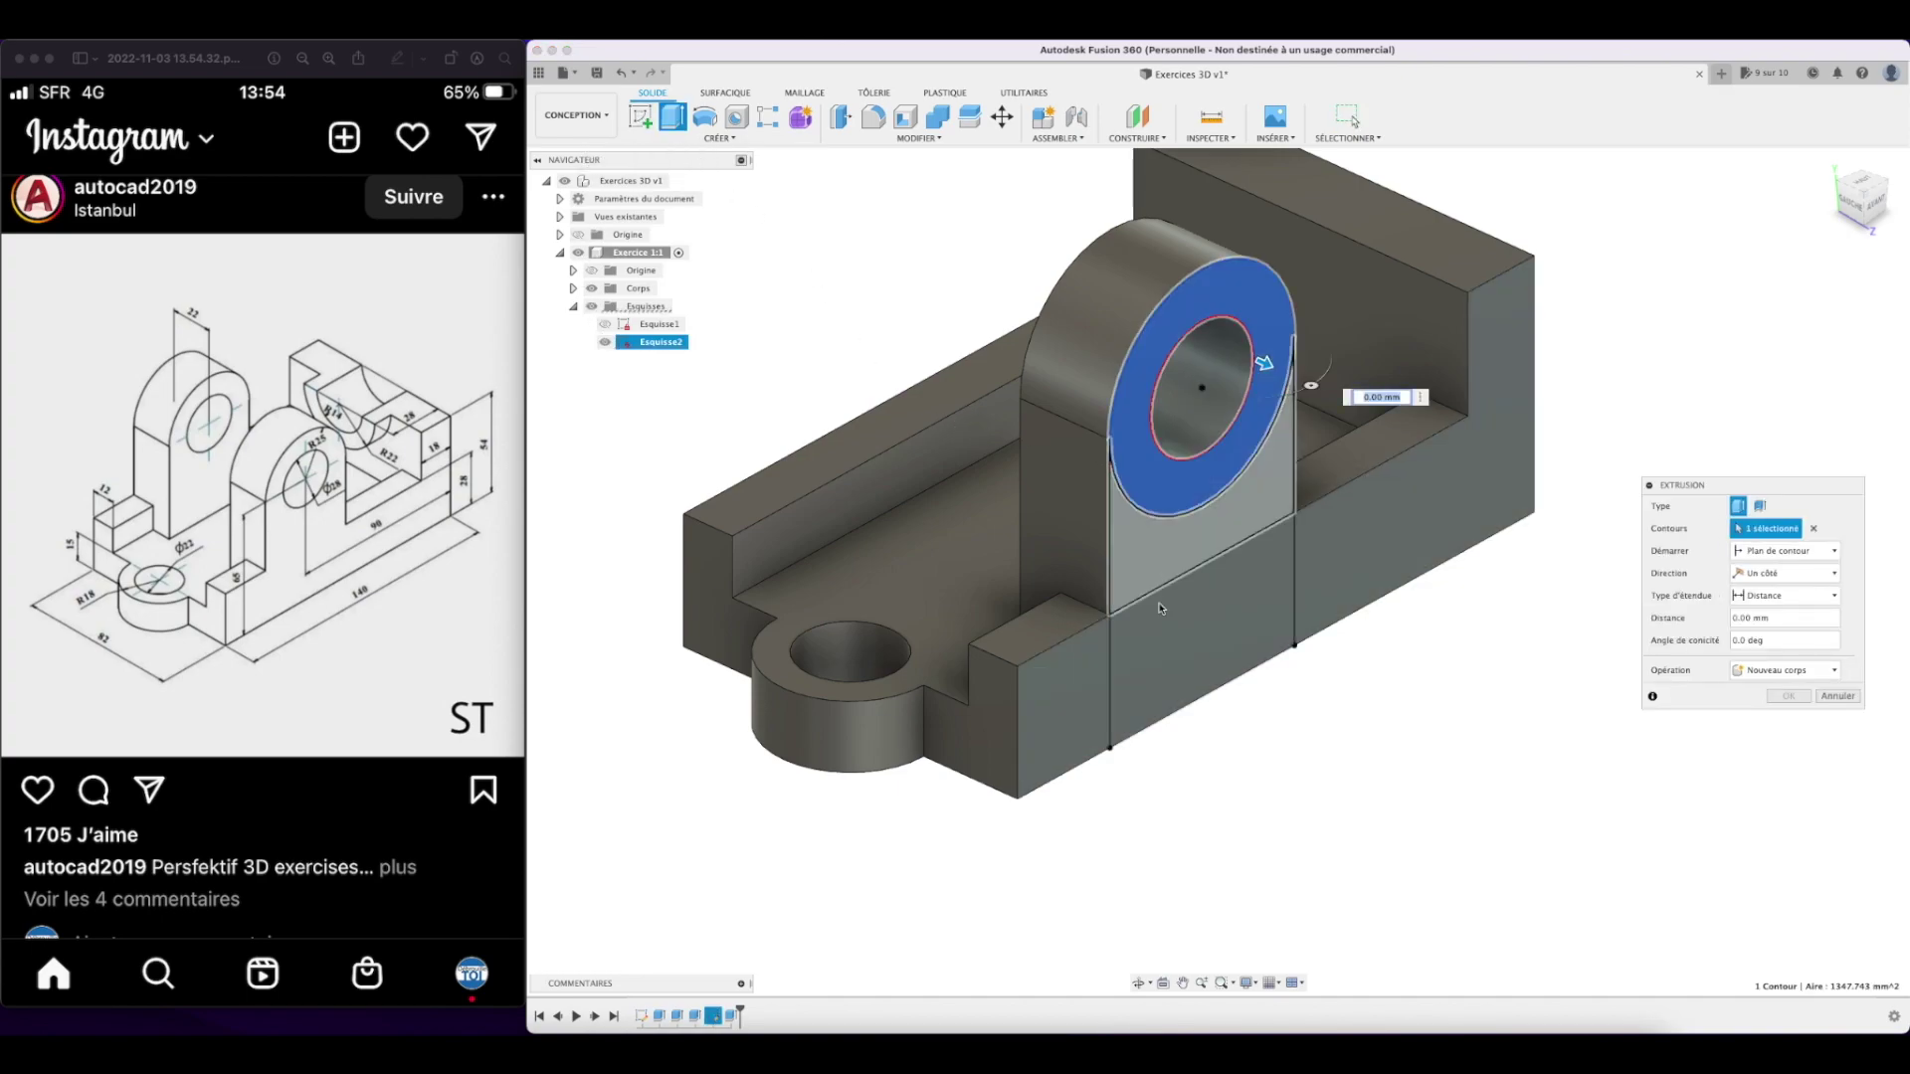
{"action": "left_click", "coordinate": [1157, 577]}
{"action": "left_click", "coordinate": [1167, 624]}
{"action": "left_click", "coordinate": [1836, 550]}
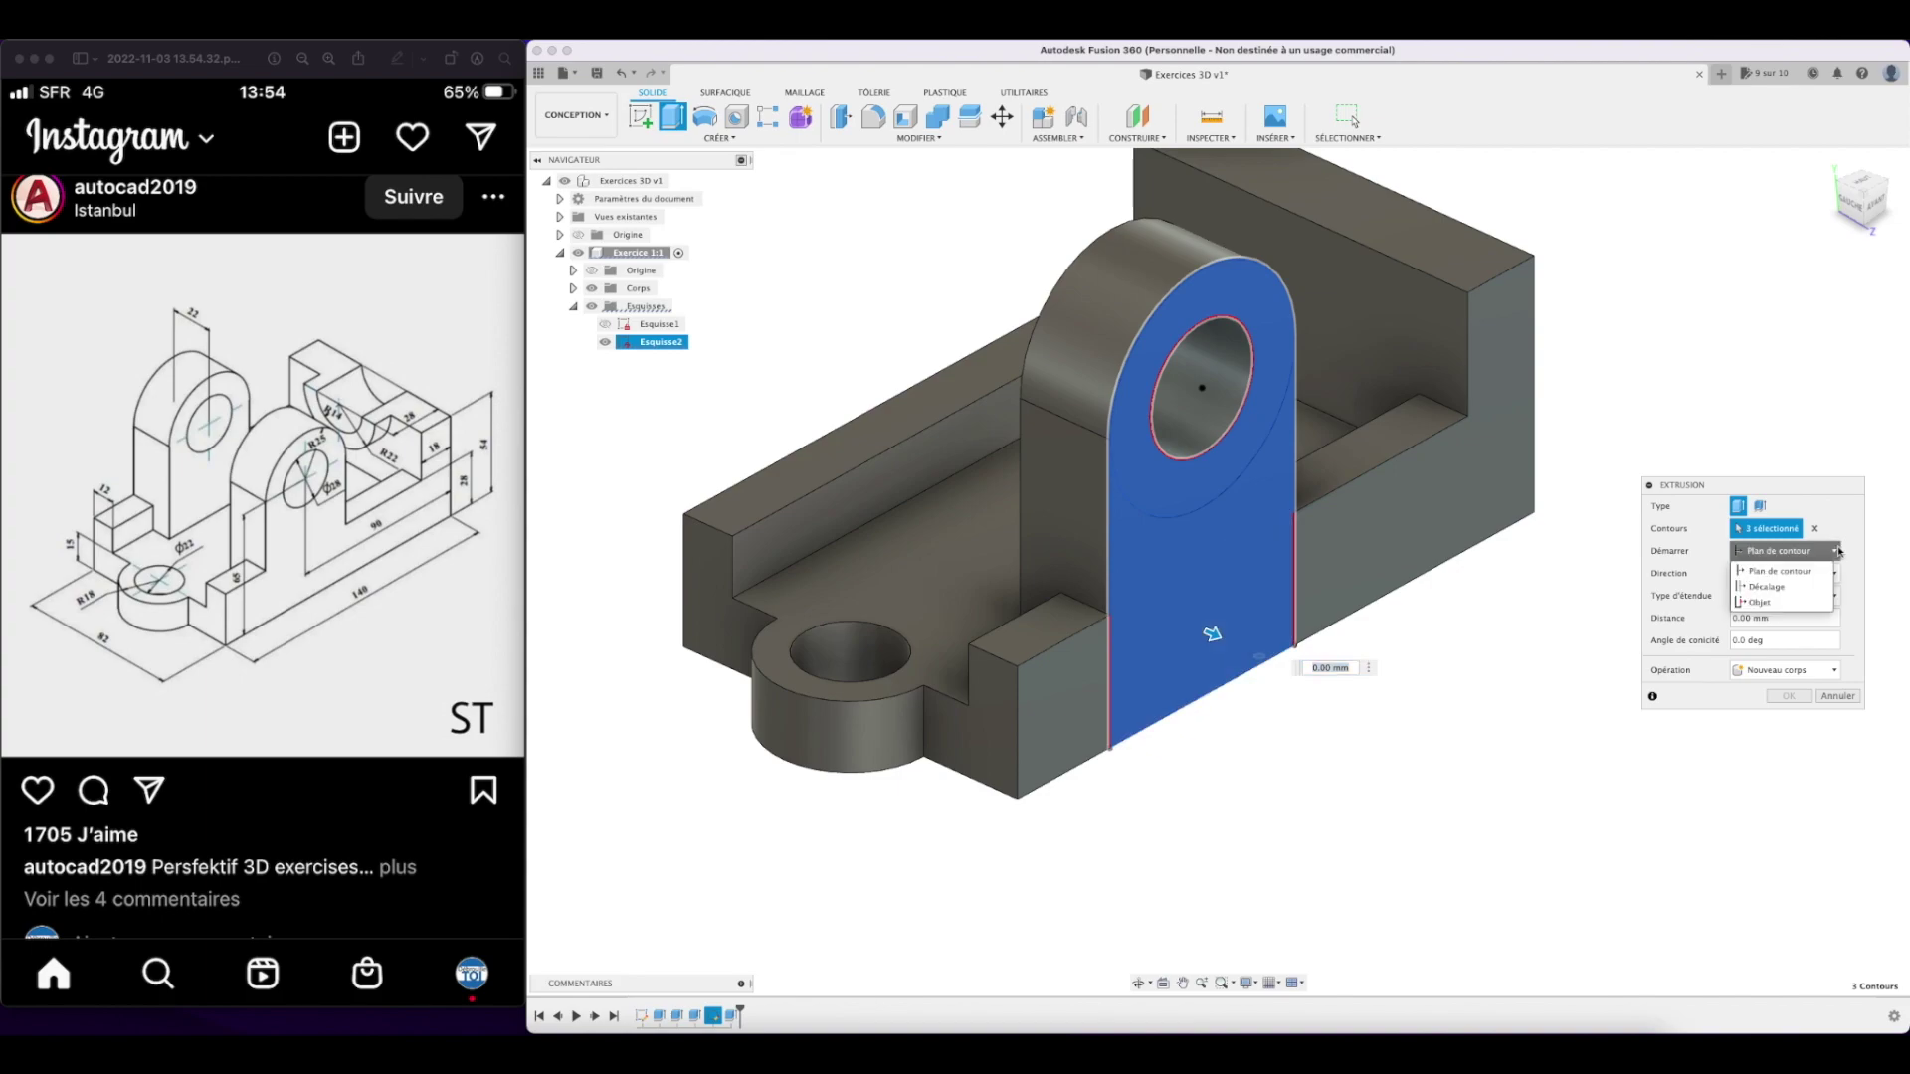
{"action": "left_click", "coordinate": [1788, 588]}
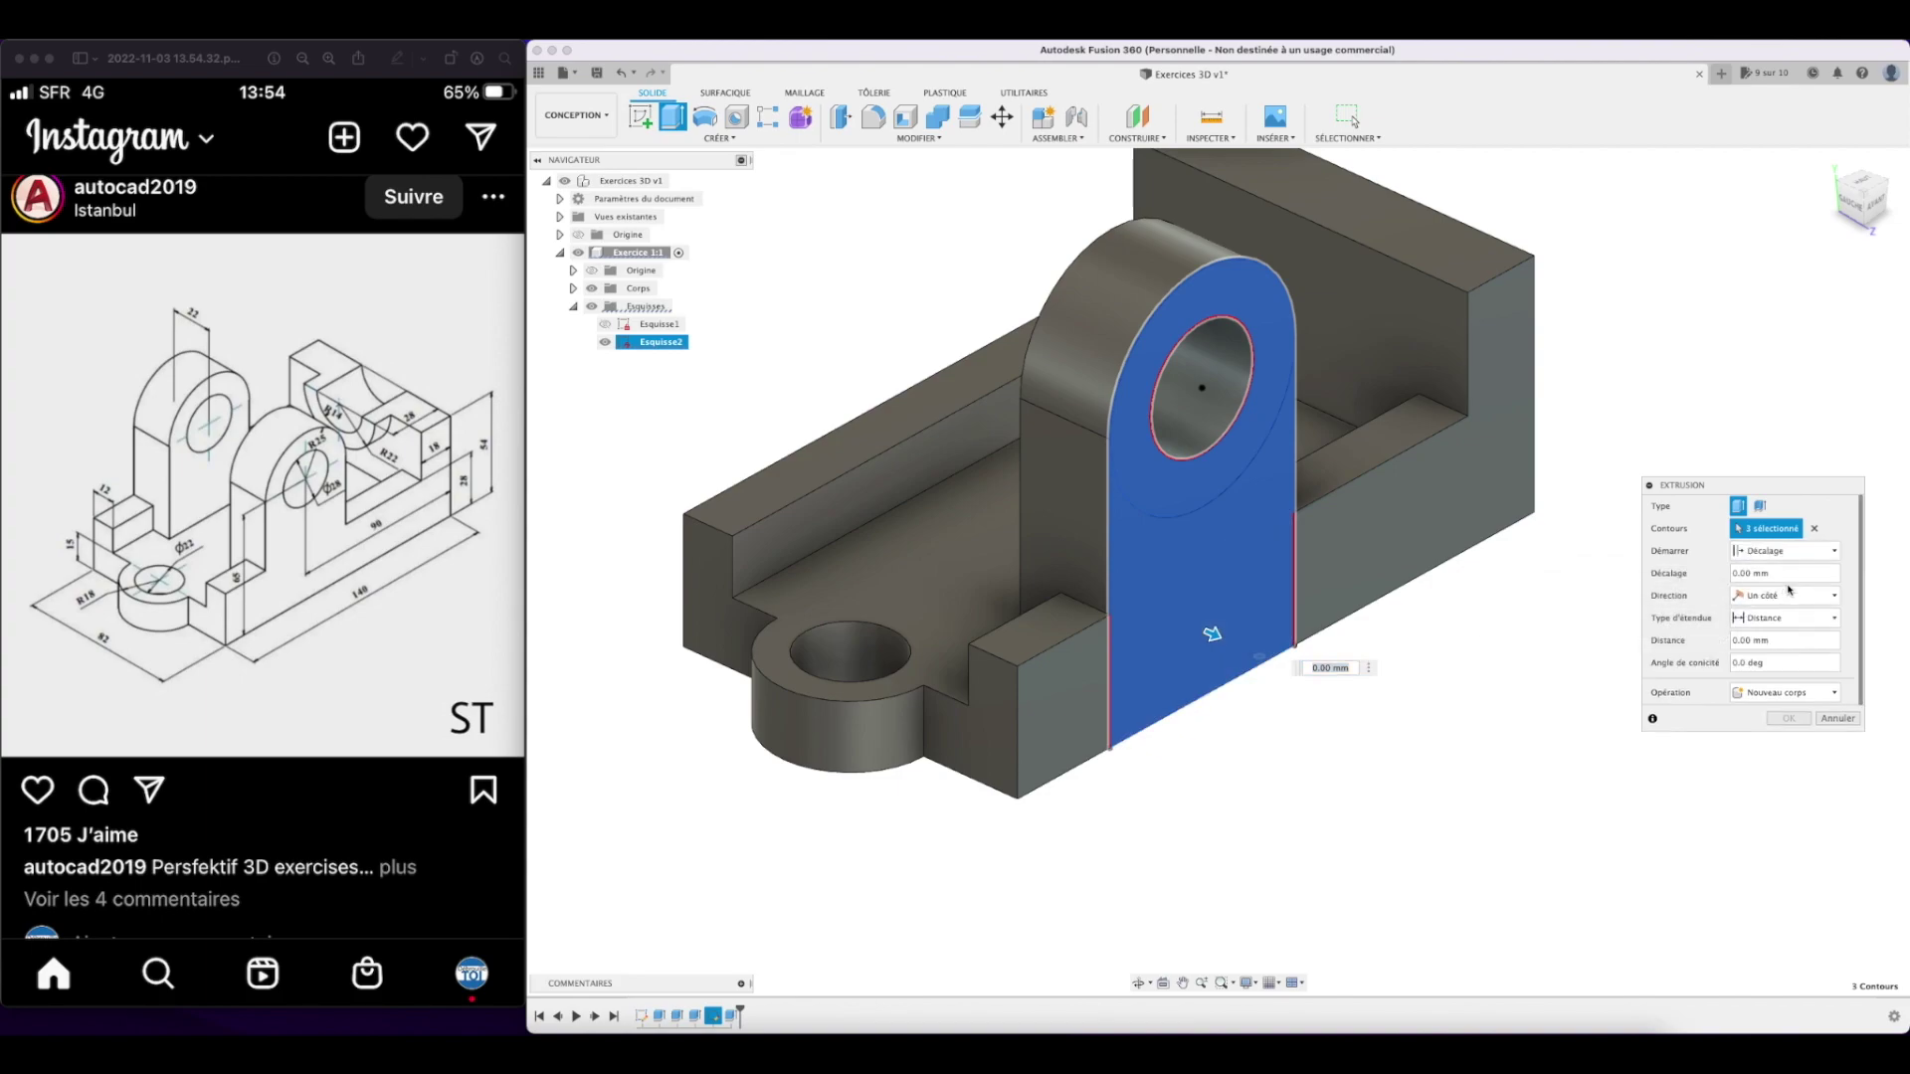
{"action": "left_click", "coordinate": [1731, 573]}
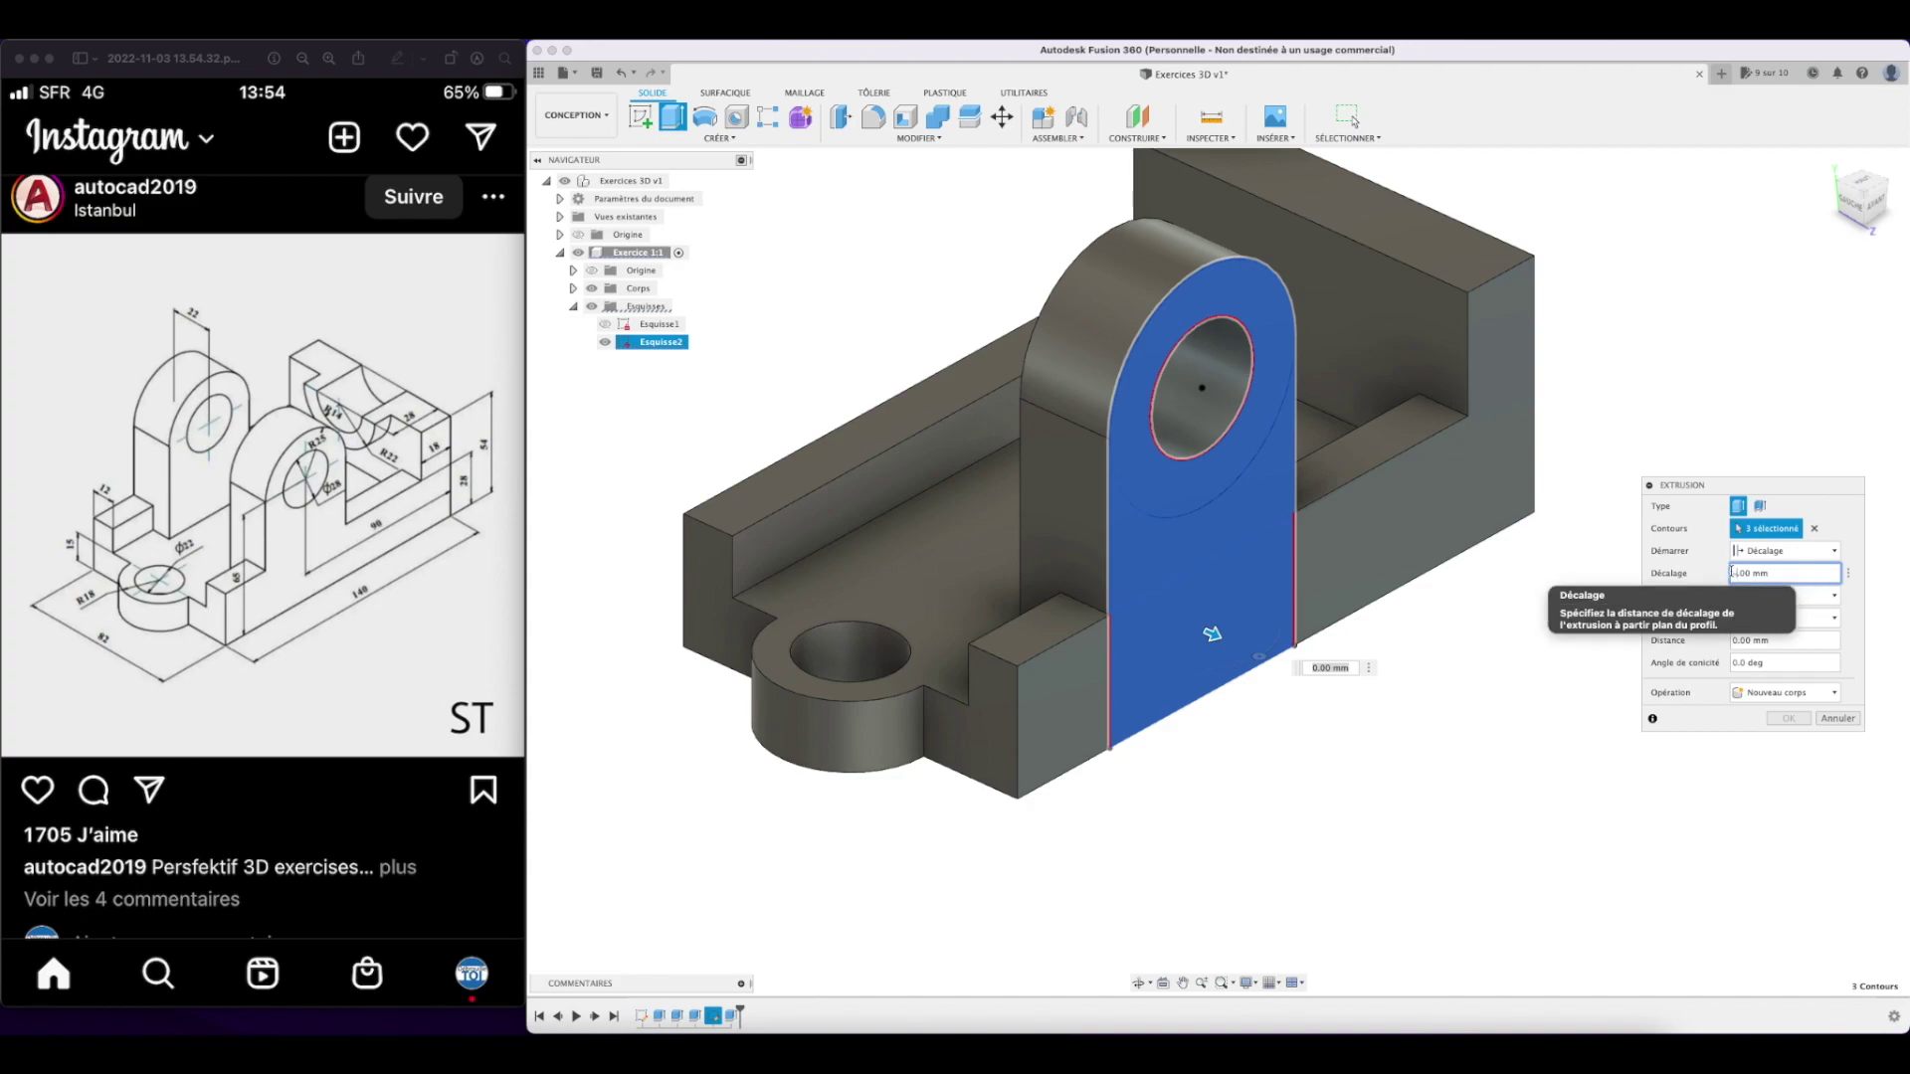
{"action": "key", "text": "Return"}
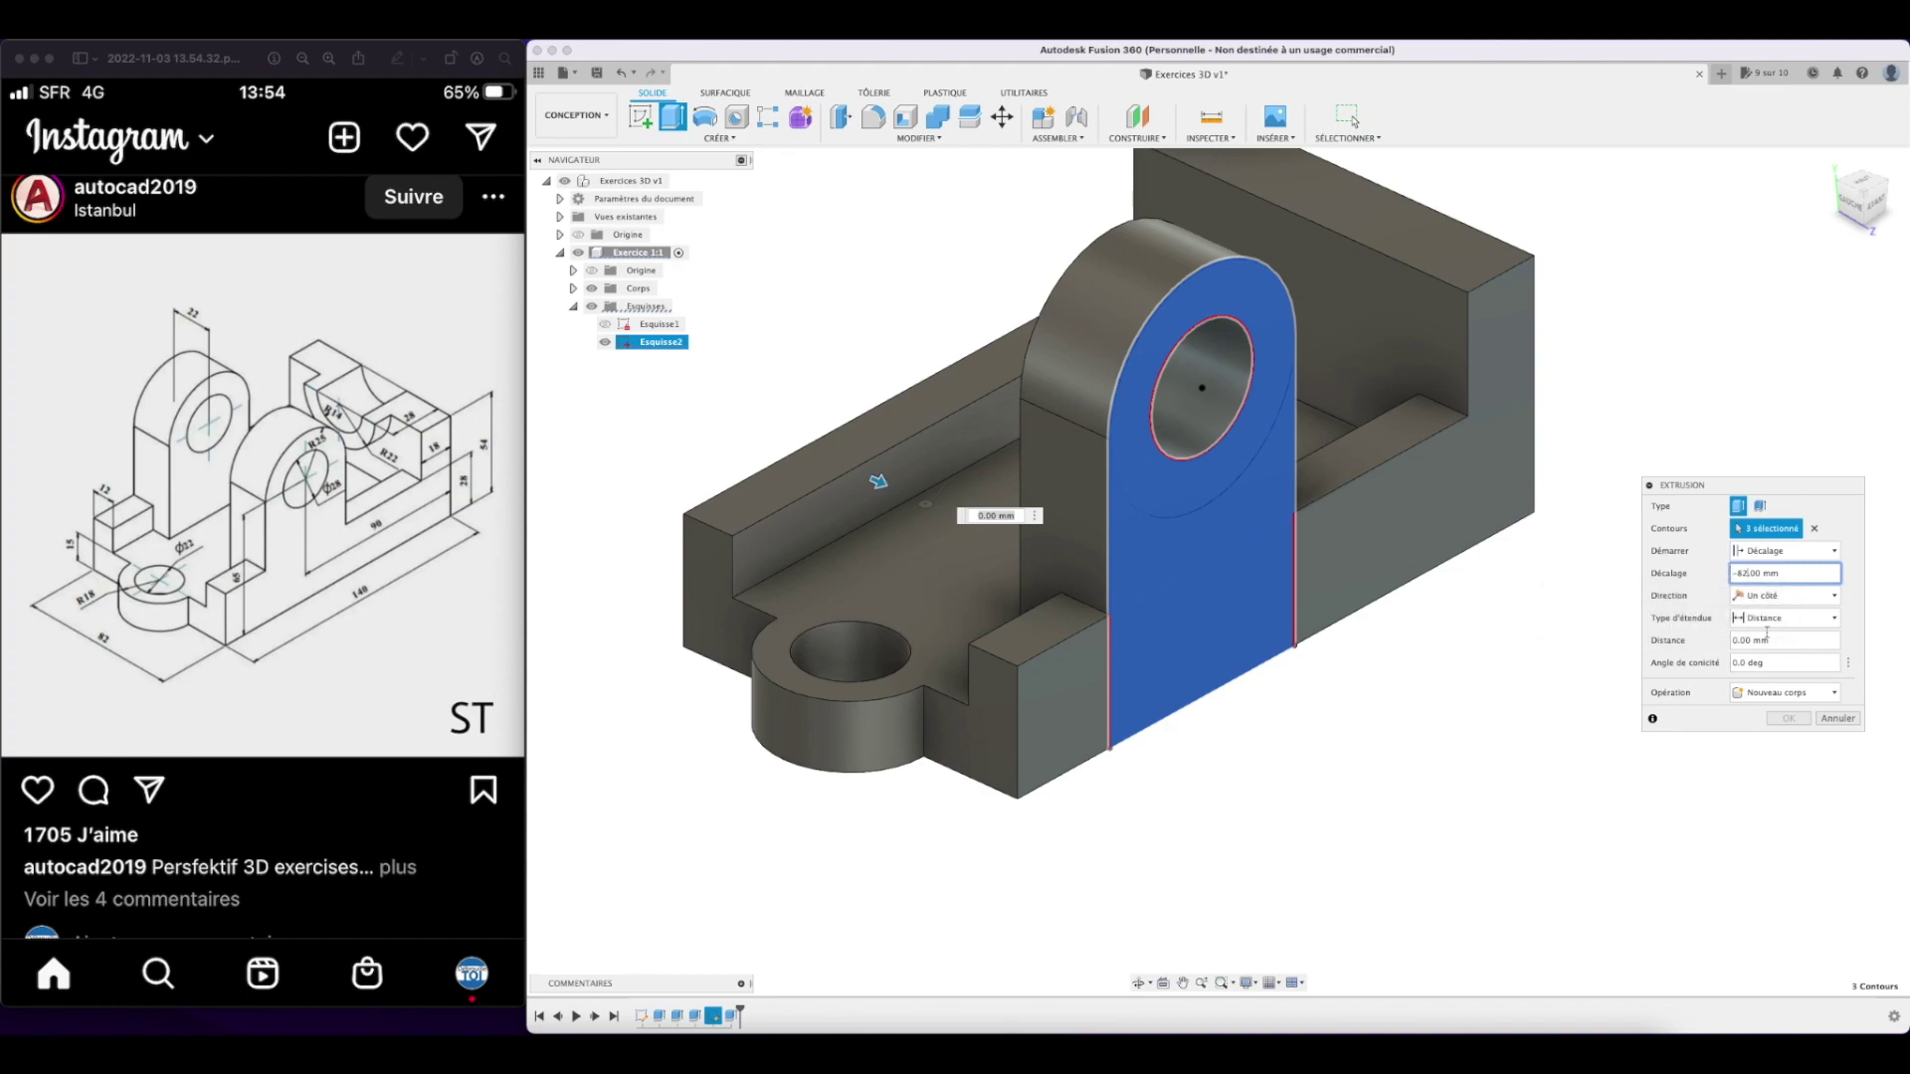
Step: Extrude the second lug 22 mm as a join and hide the lug sketch
{"action": "left_click", "coordinate": [1732, 640]}
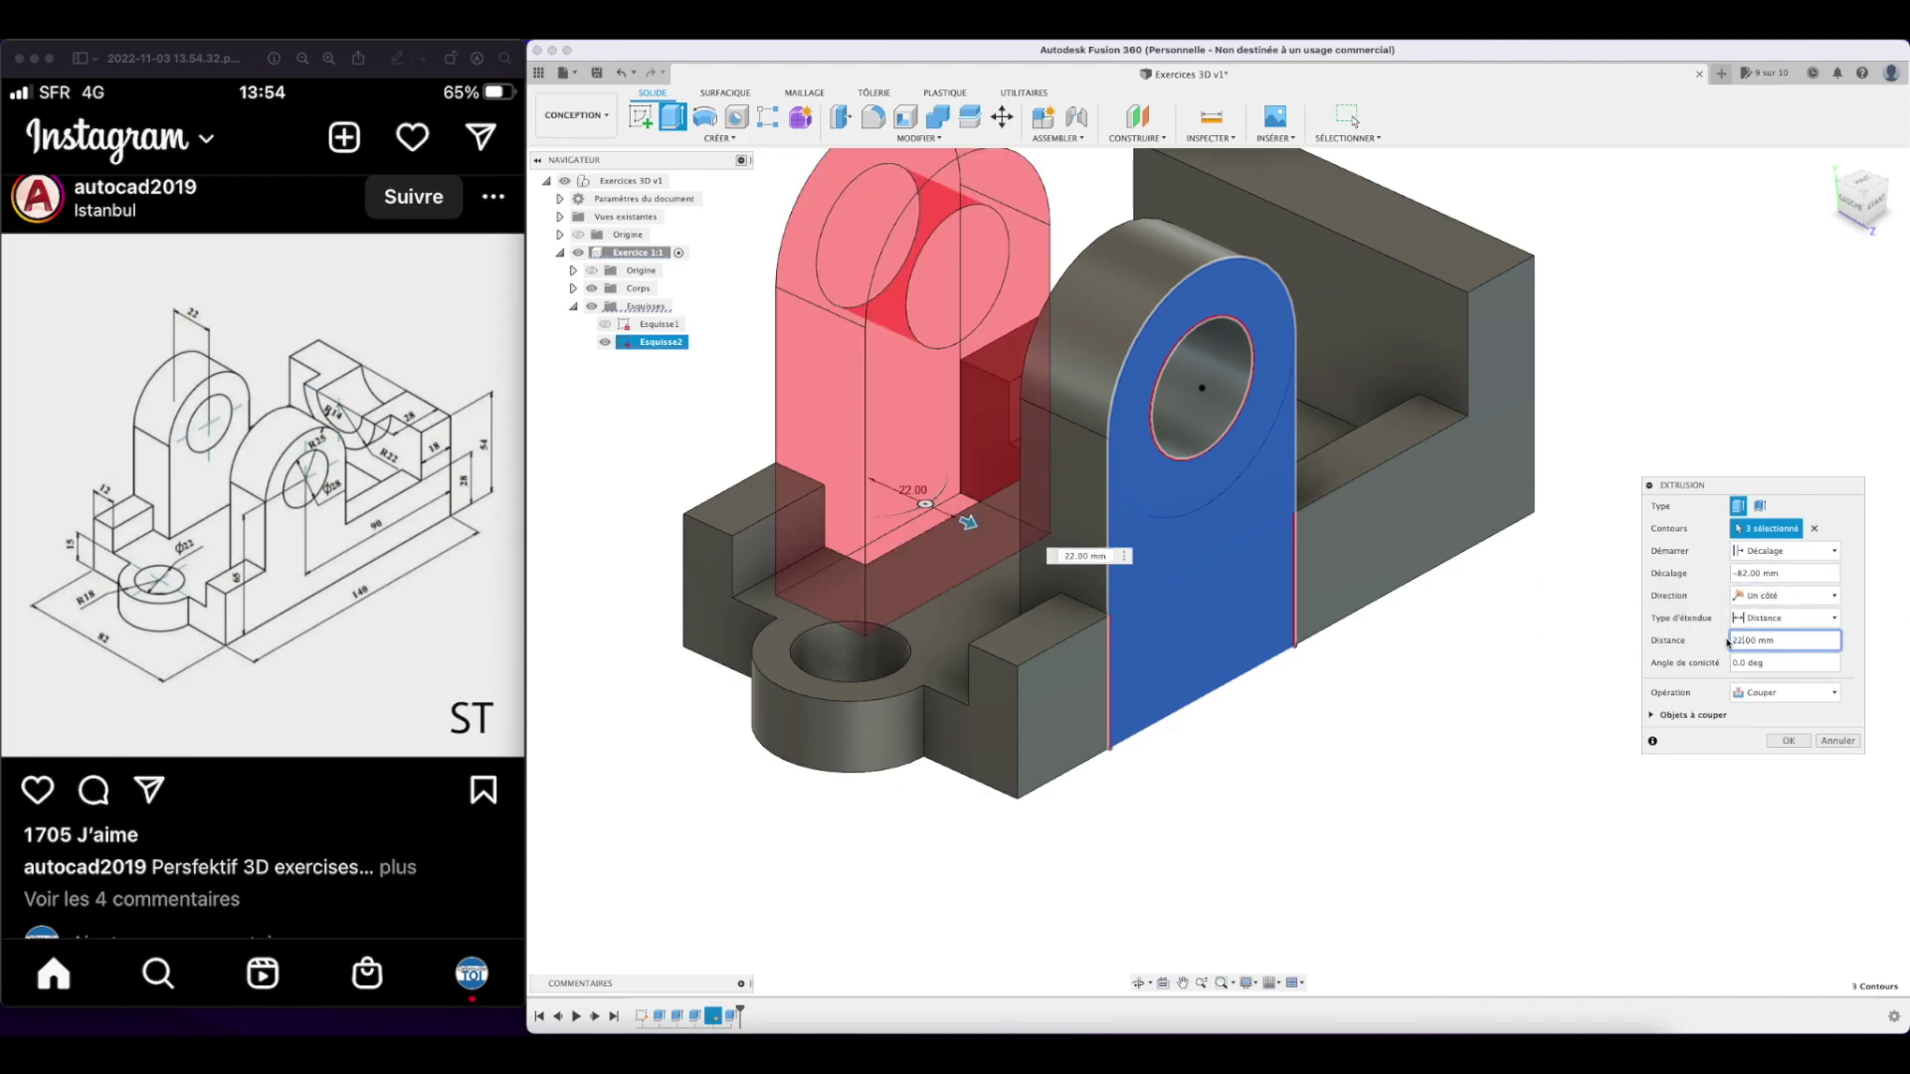
{"action": "left_click", "coordinate": [1790, 694]}
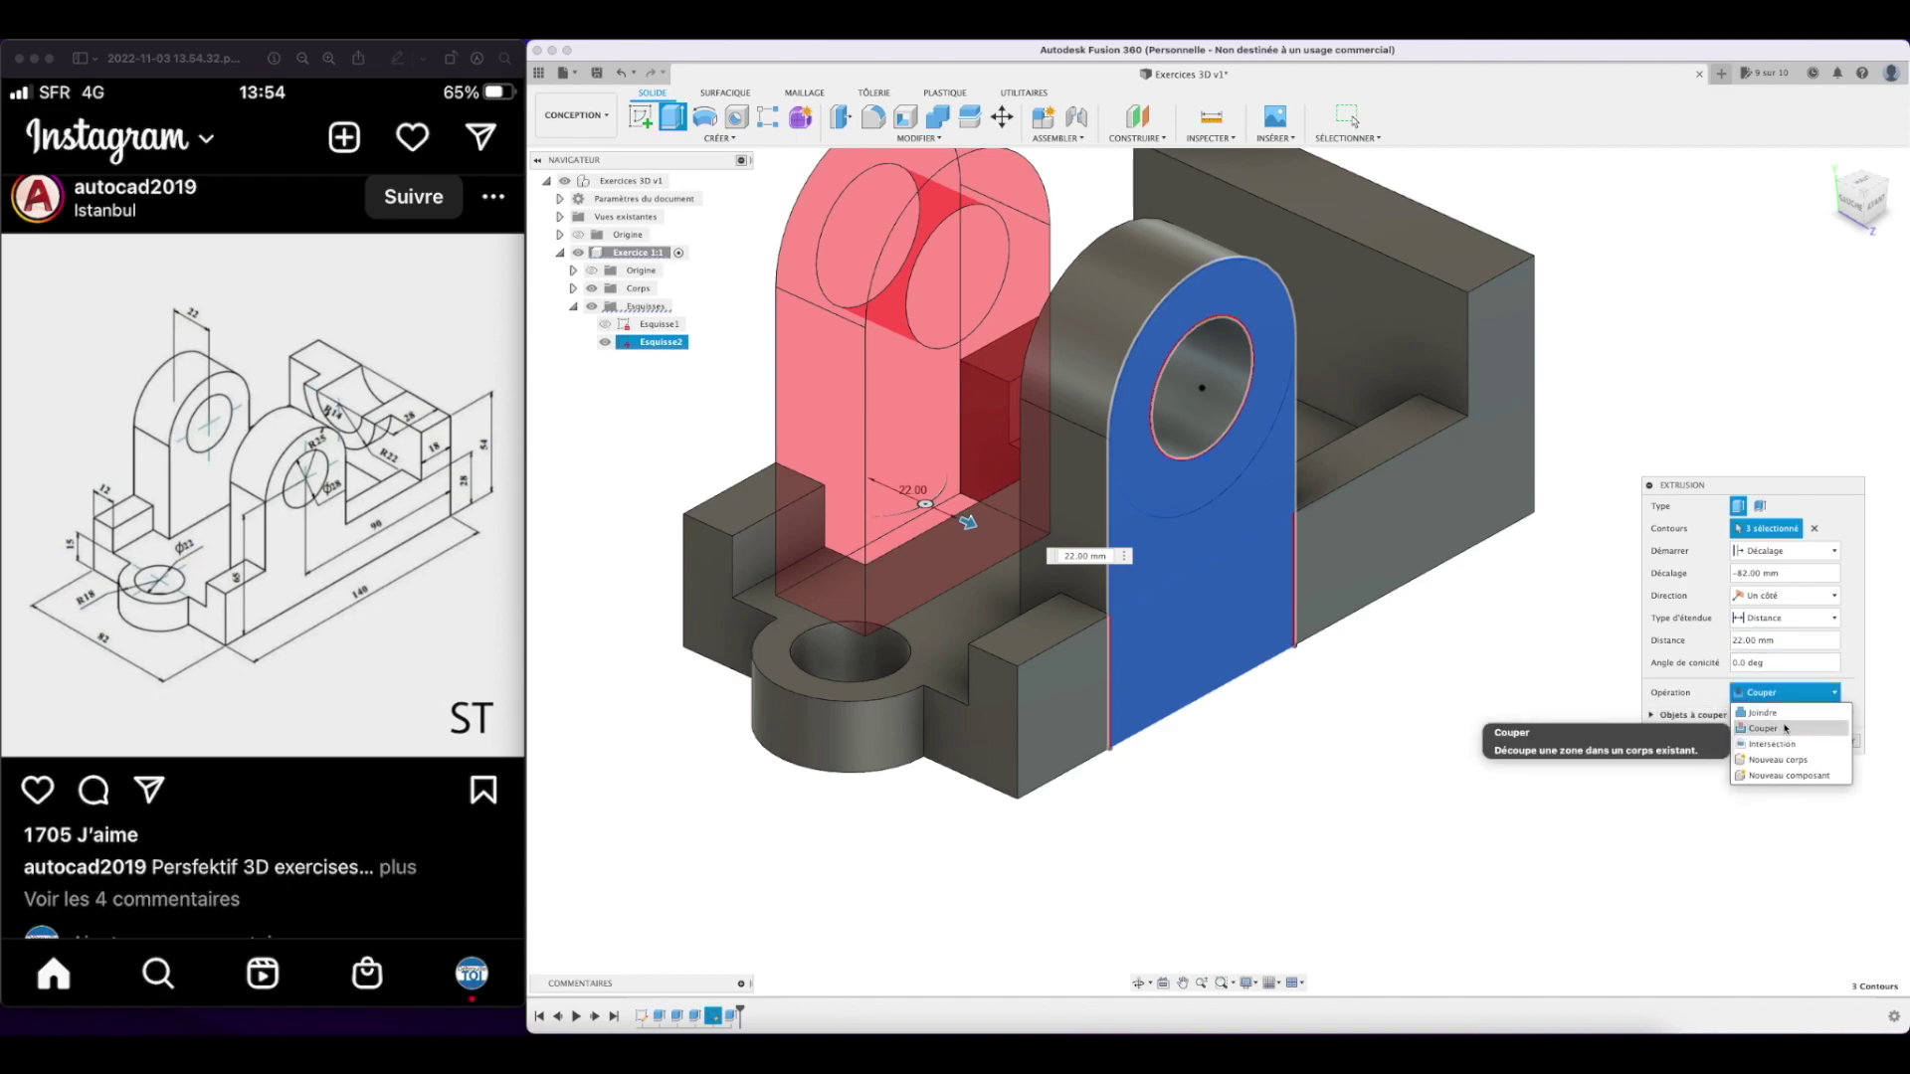
{"action": "left_click", "coordinate": [1785, 717]}
{"action": "left_click", "coordinate": [1788, 718]}
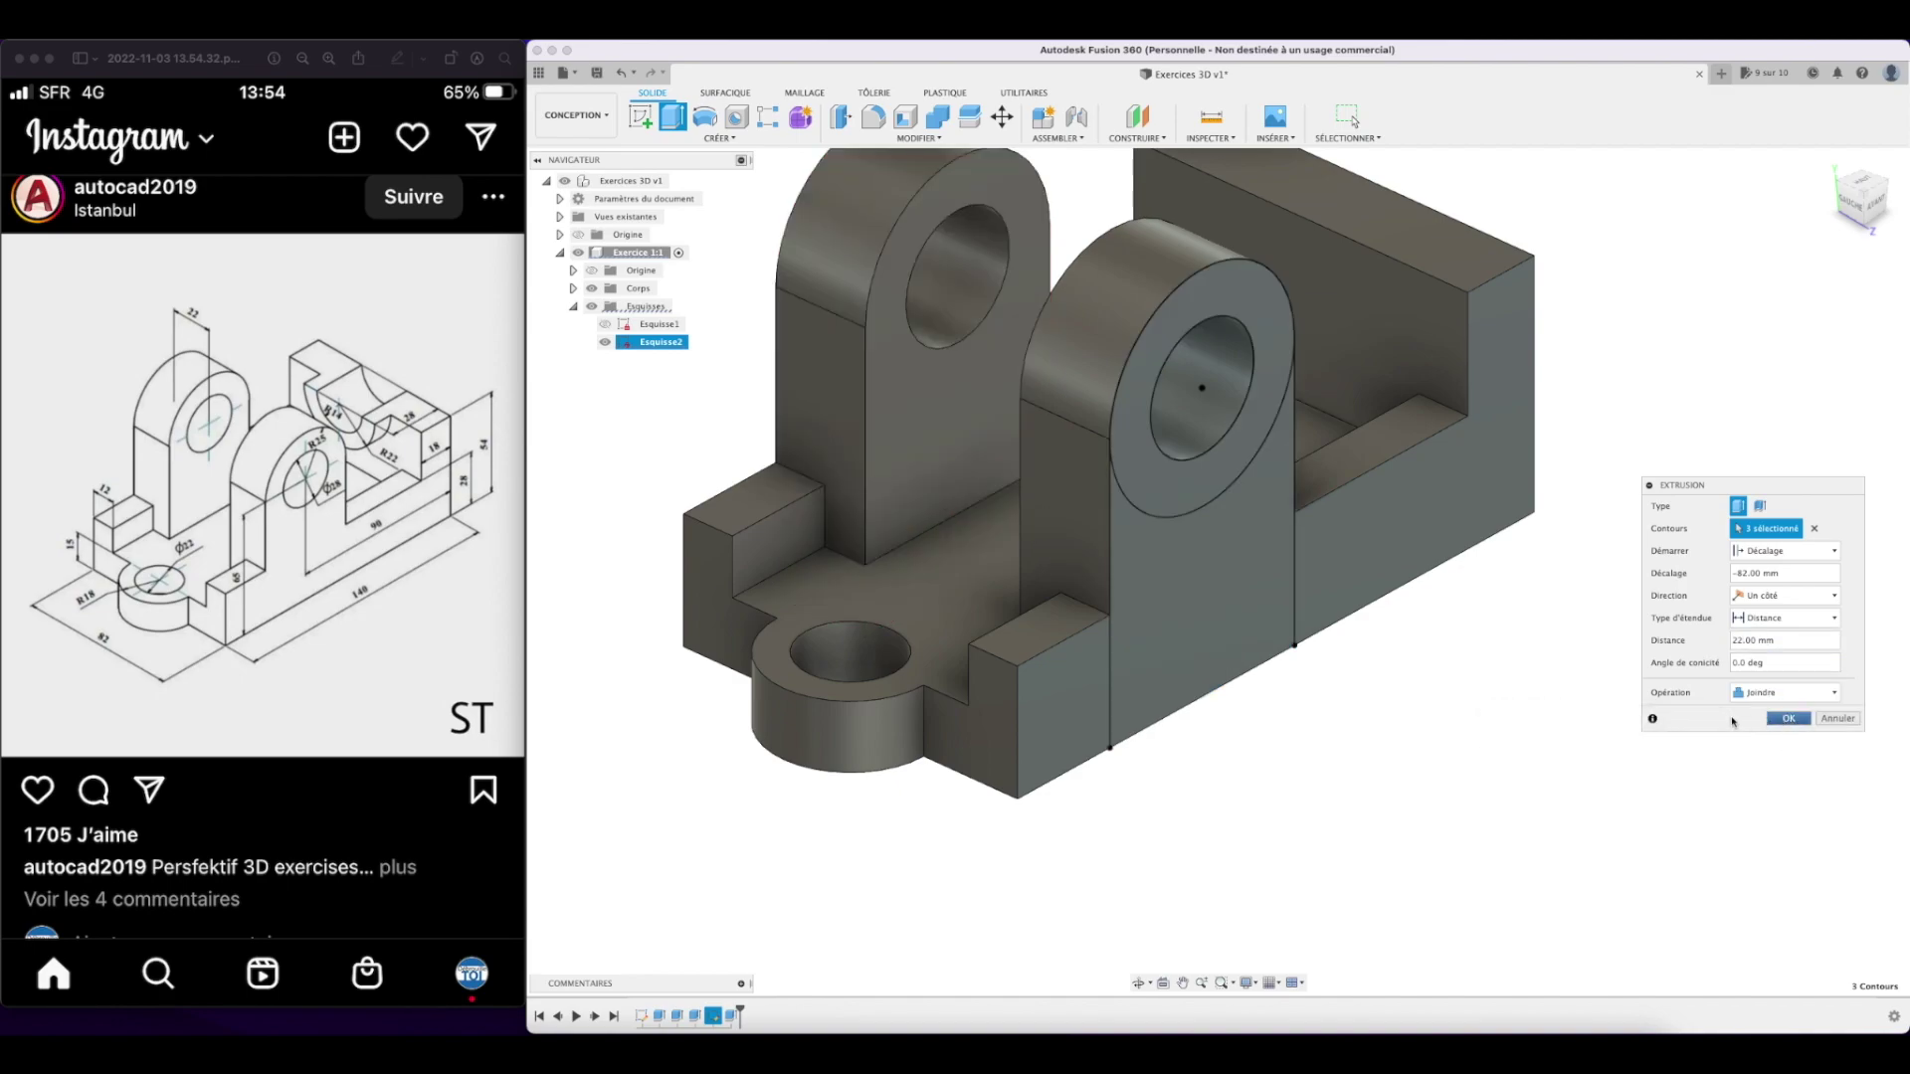
{"action": "left_click", "coordinate": [605, 342]}
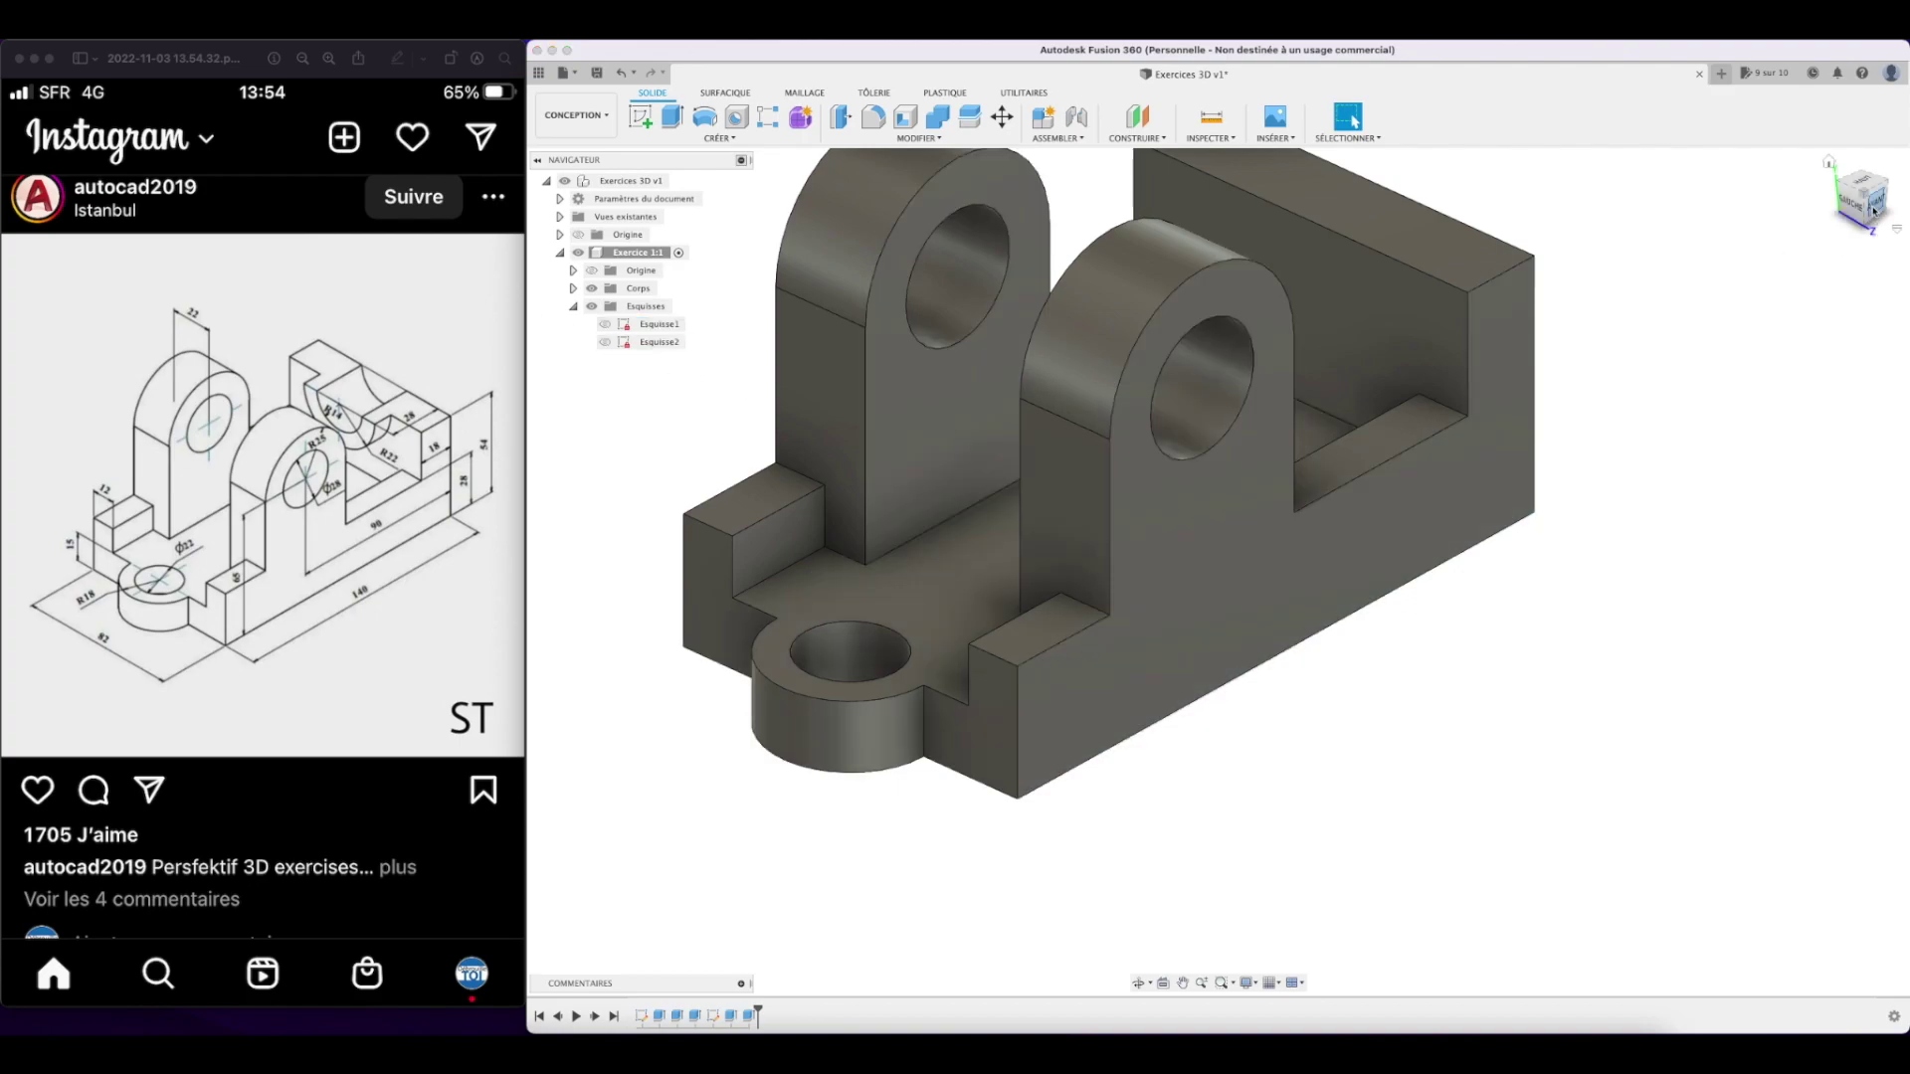
Step: Sketch on the end block's face and draw a Ø28 circle at its top edge midpoint
{"action": "mouse_move", "coordinate": [1218, 570]}
{"action": "middle_mouse_down", "text": "shift"}
{"action": "mouse_move", "coordinate": [1094, 572]}
{"action": "mouse_move", "coordinate": [869, 245]}
{"action": "middle_mouse_up", "text": "shift"}
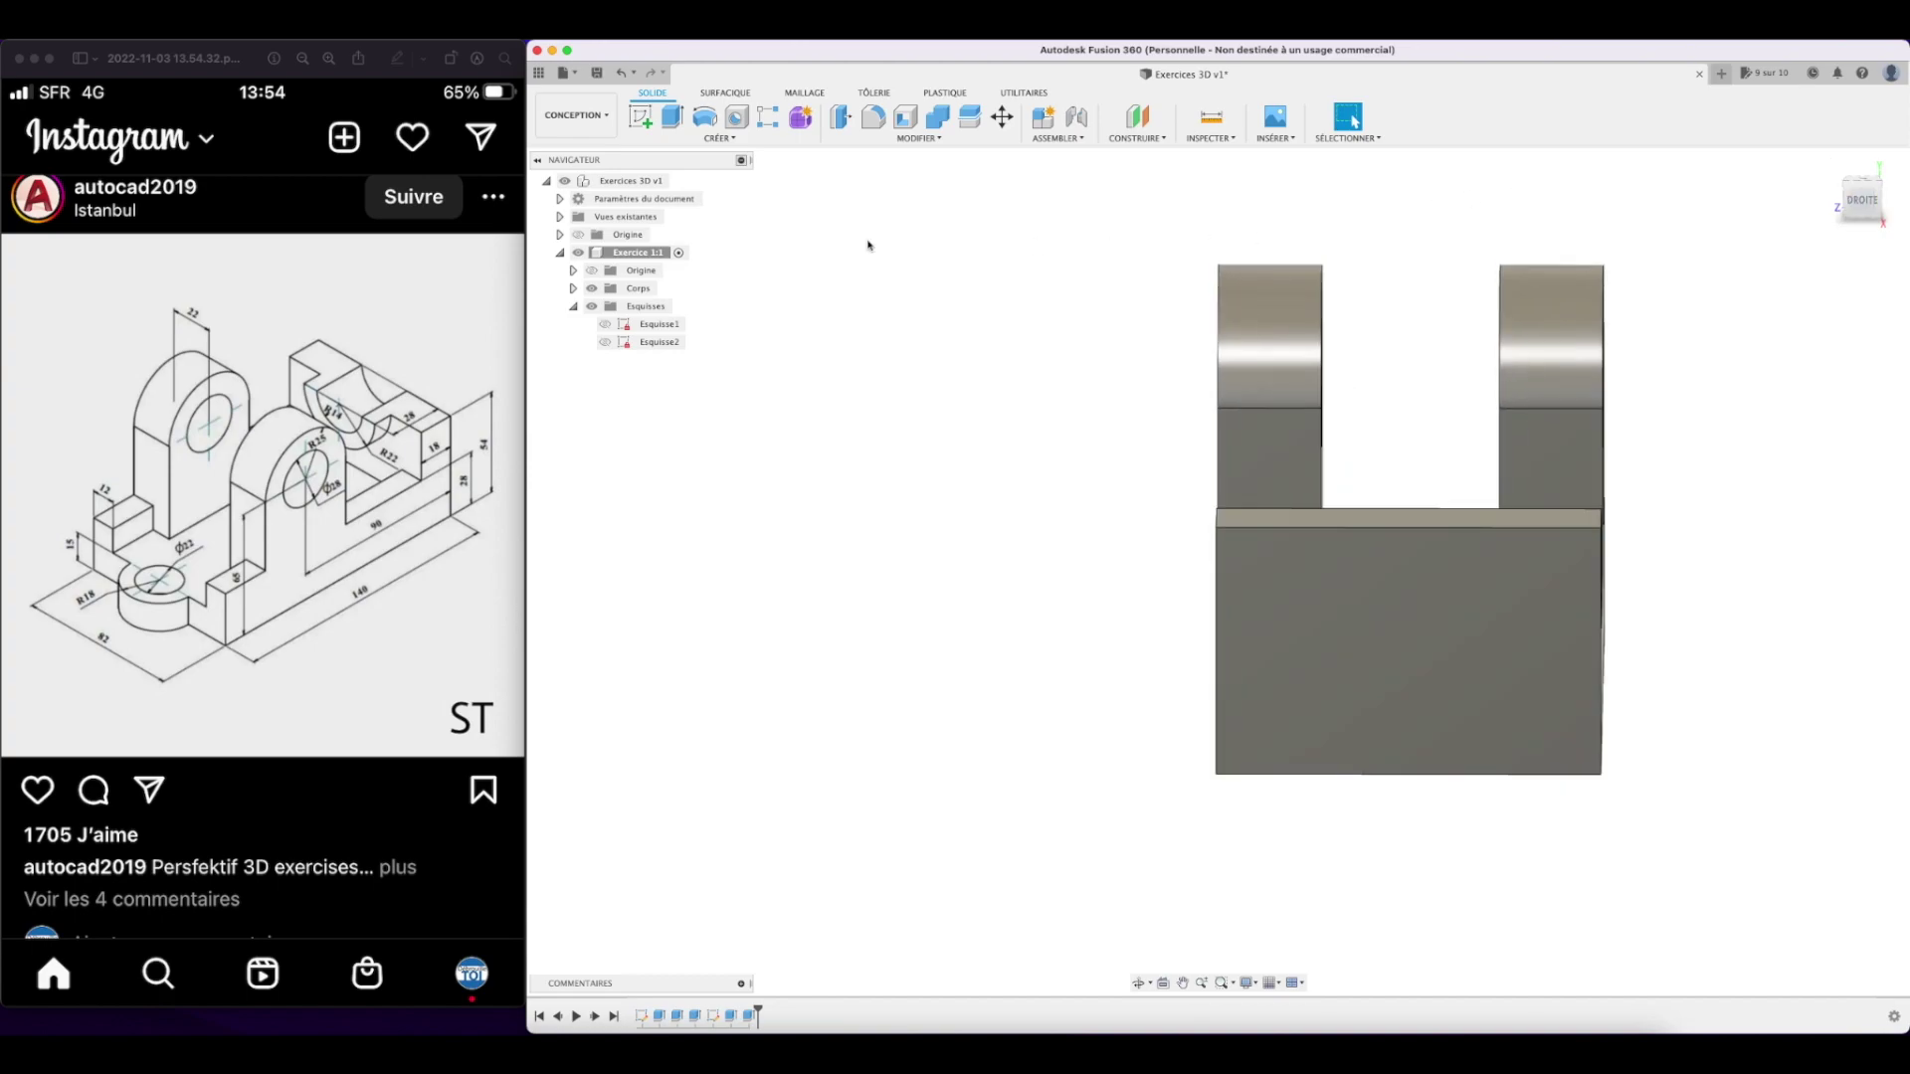
{"action": "left_click", "coordinate": [635, 124]}
{"action": "left_click", "coordinate": [1373, 616]}
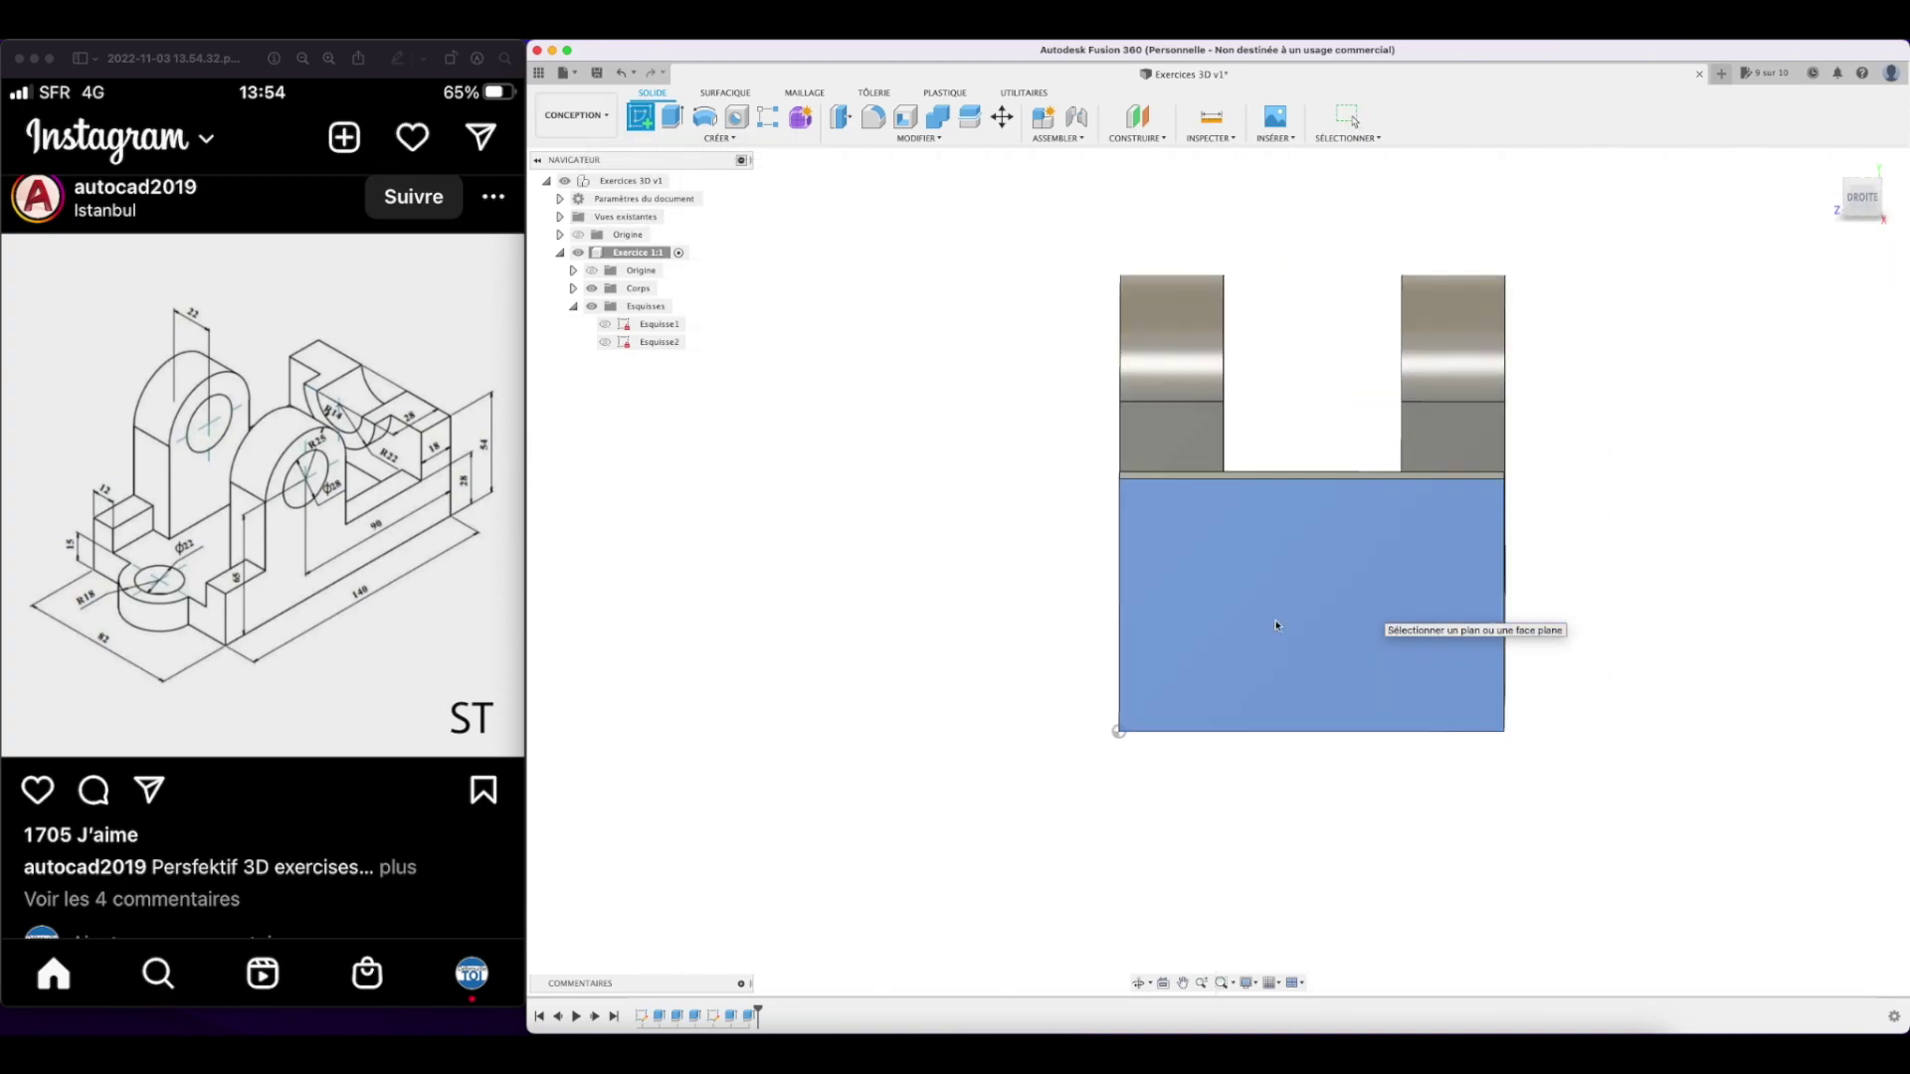
{"action": "left_click", "coordinate": [705, 118]}
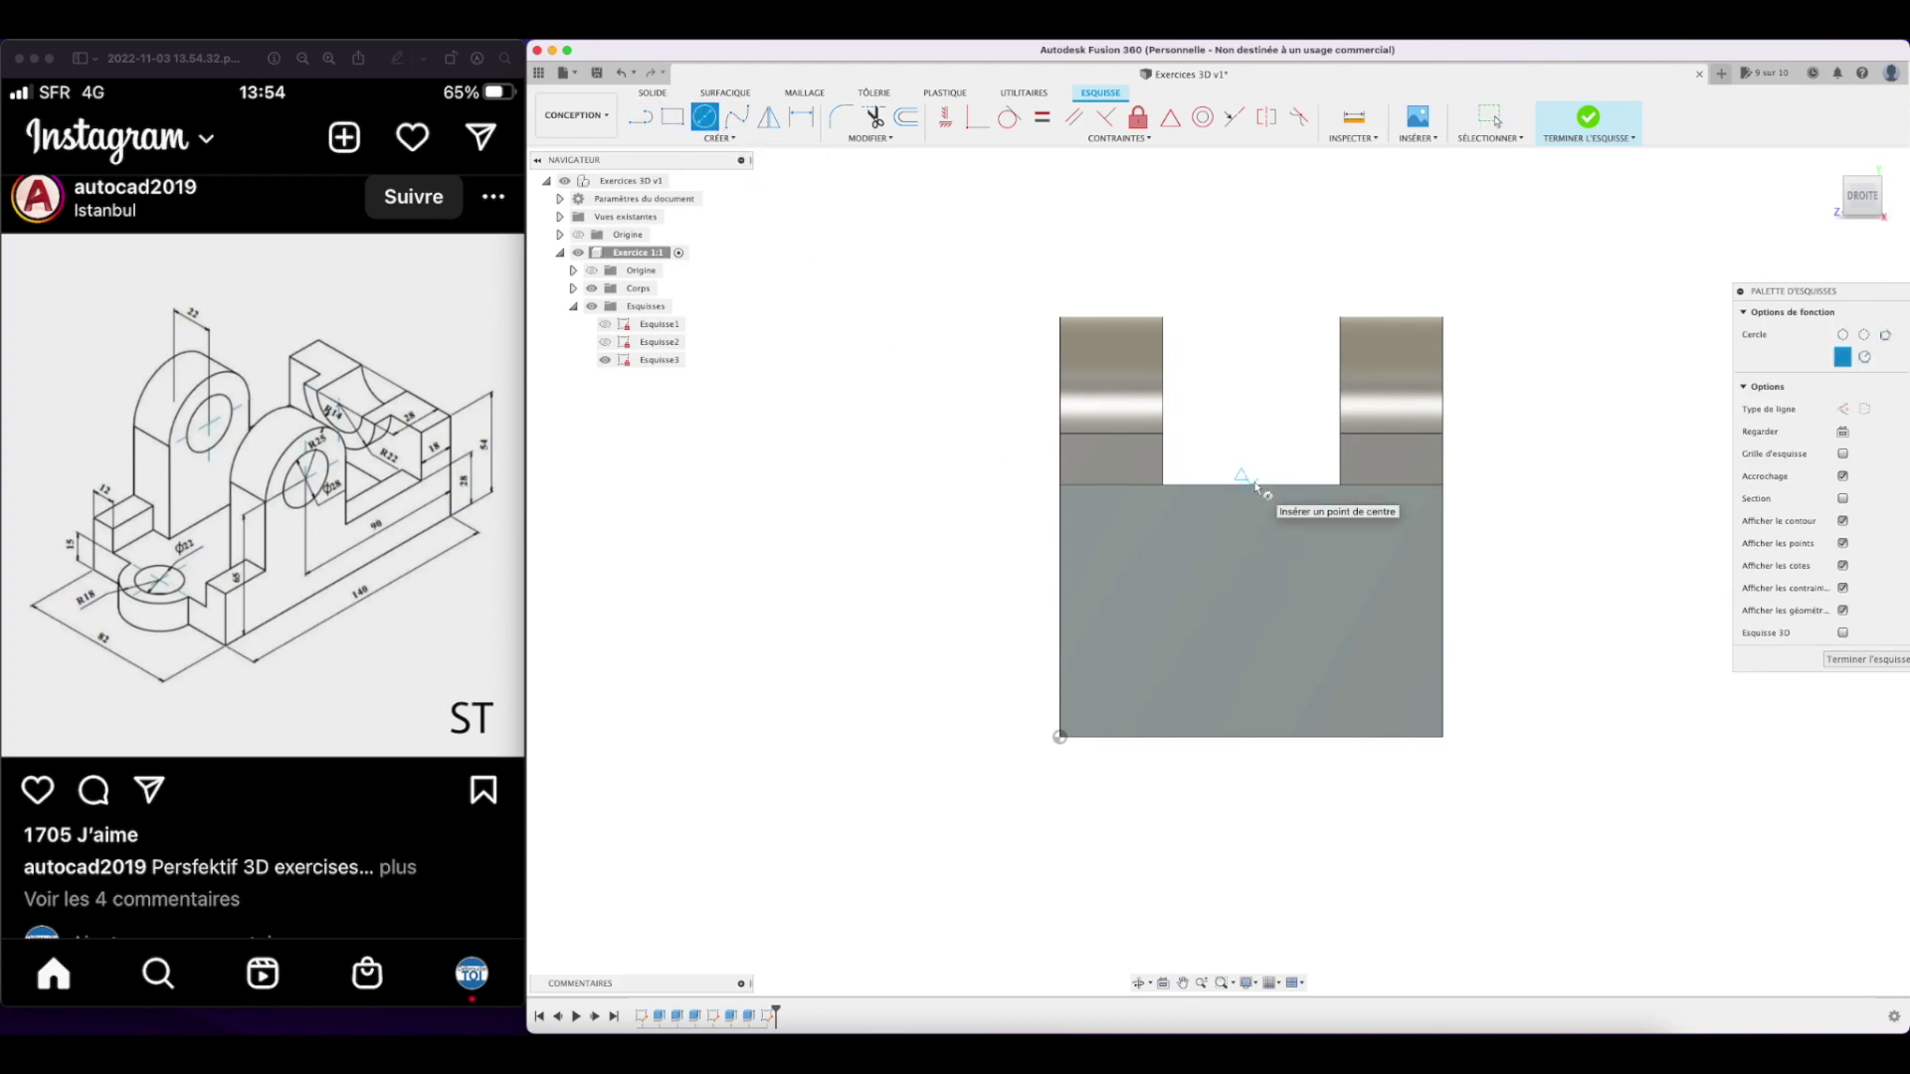
{"action": "left_click", "coordinate": [1254, 485]}
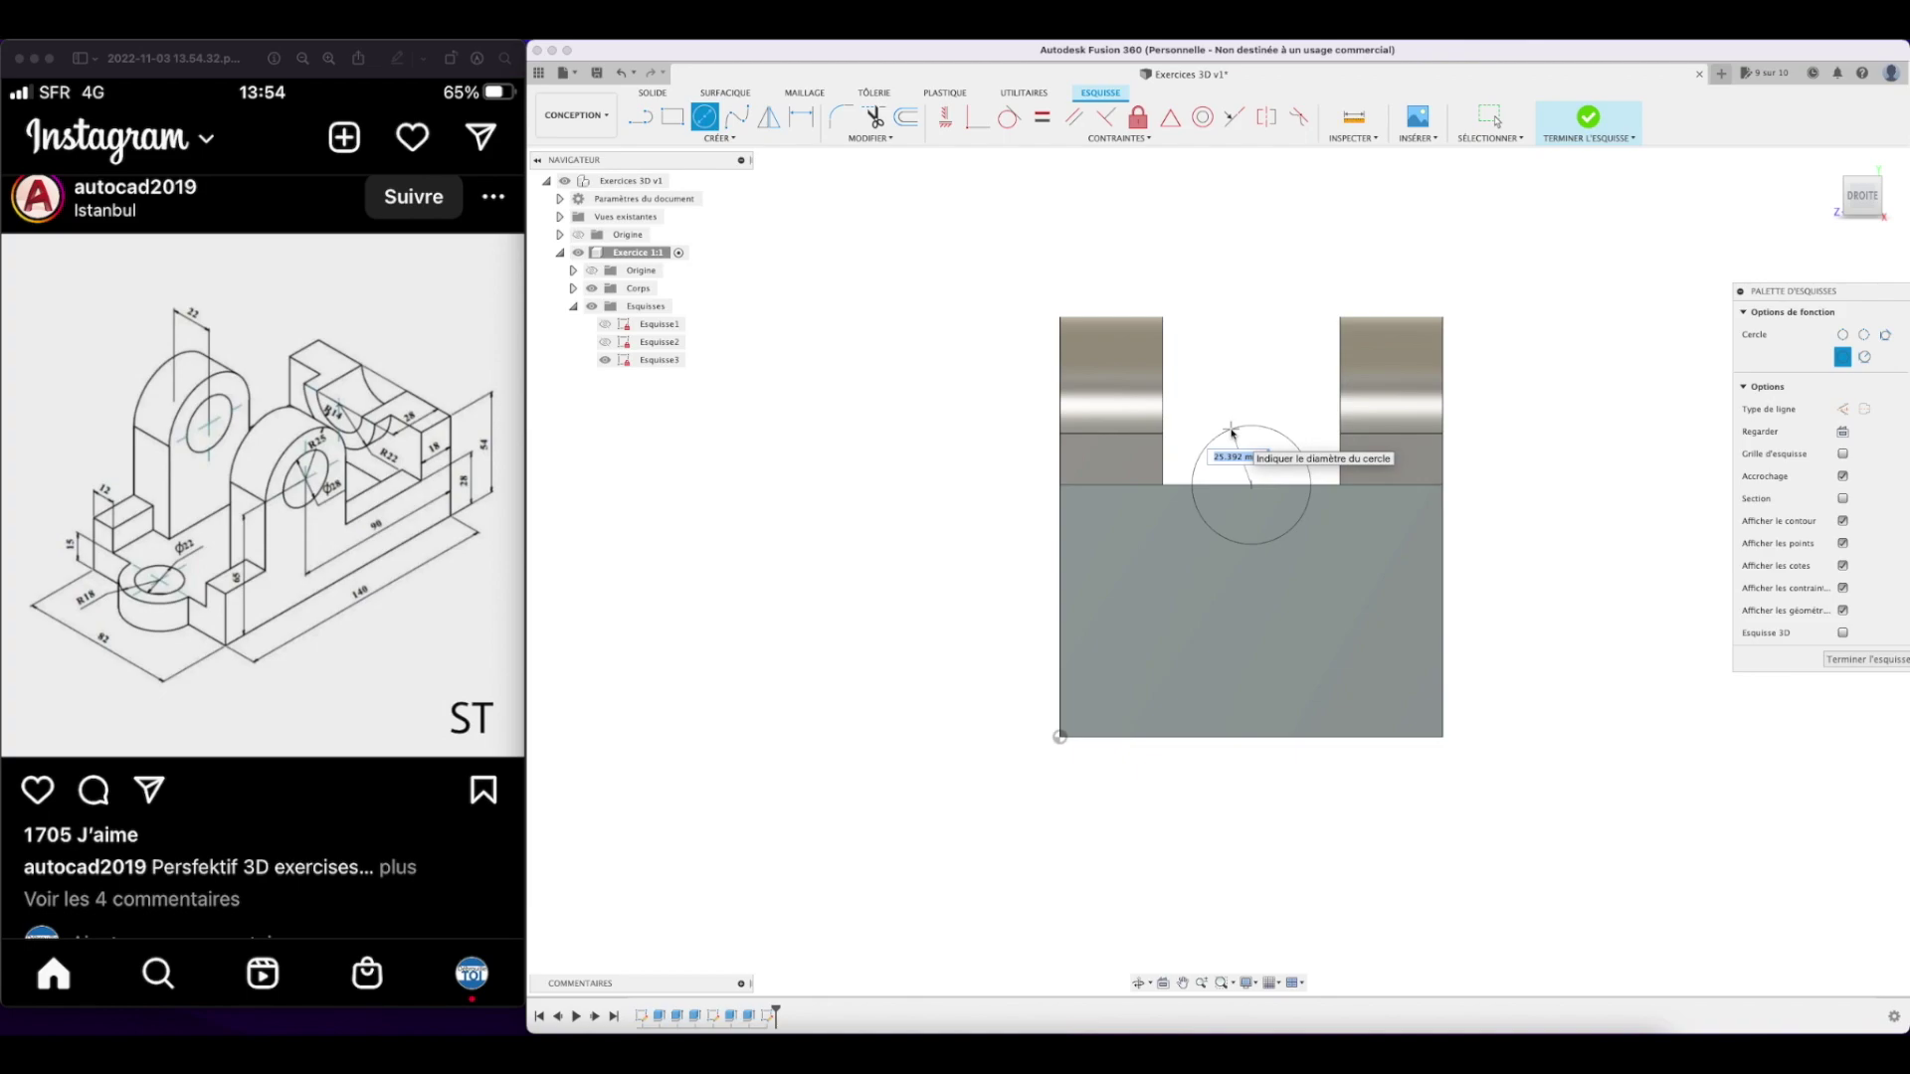
{"action": "key", "text": "Return"}
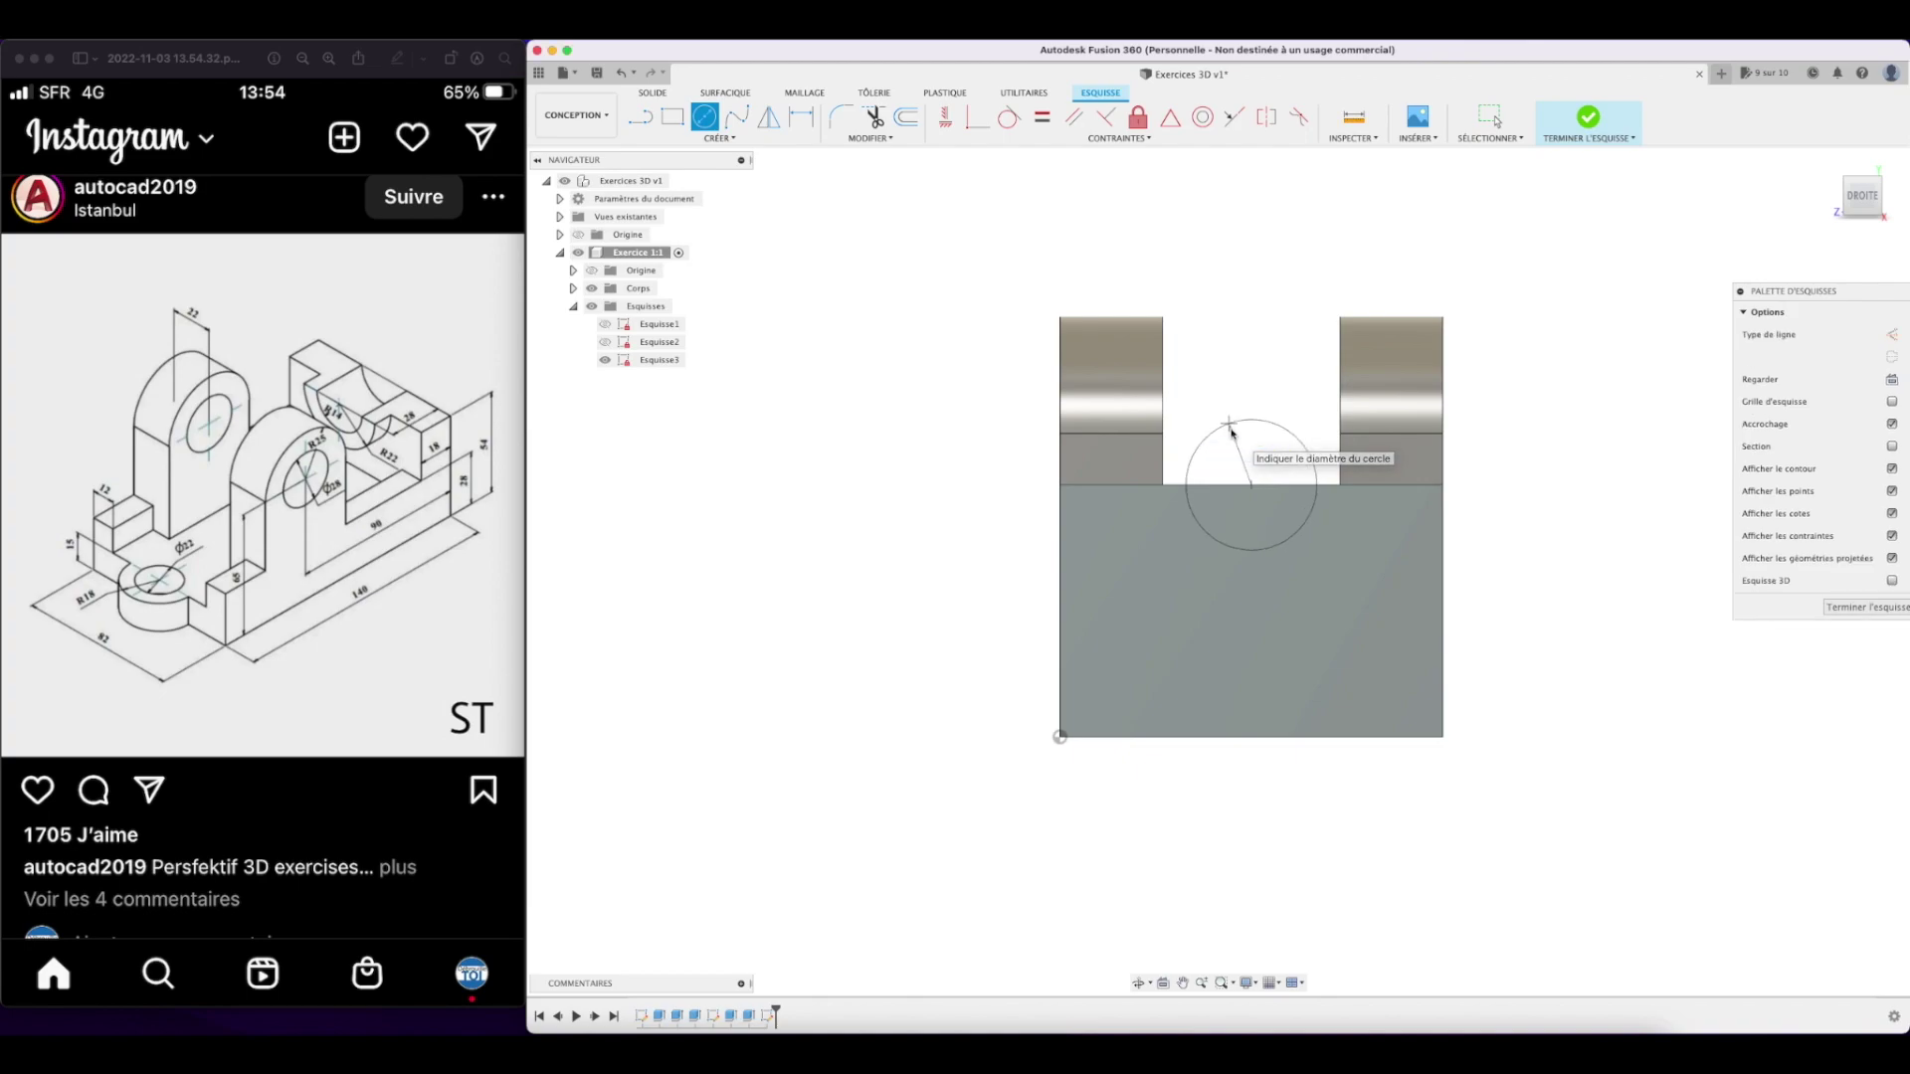
{"action": "key", "text": "Escape"}
Step: Add a concentric Ø44 circle and finish the sketch
{"action": "left_click", "coordinate": [704, 116]}
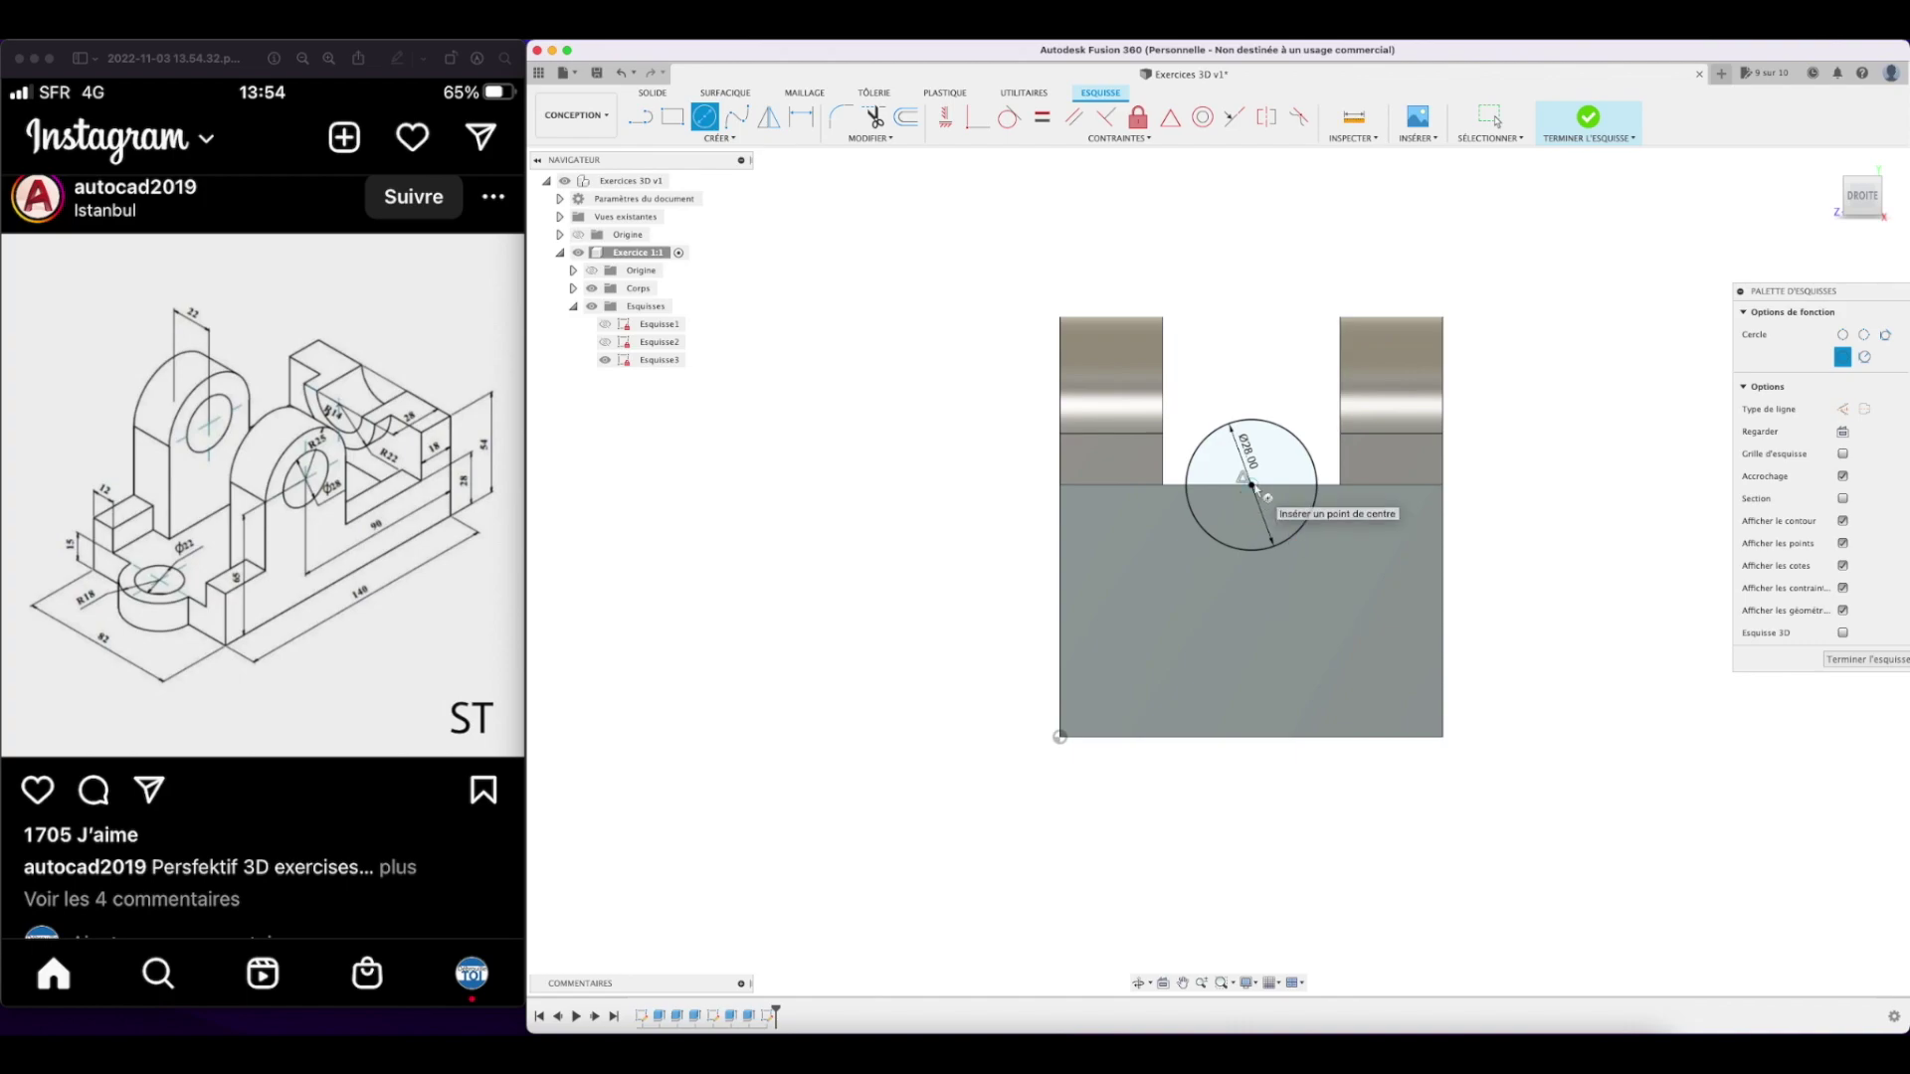
{"action": "left_click", "coordinate": [1251, 485]}
{"action": "type", "text": "44"}
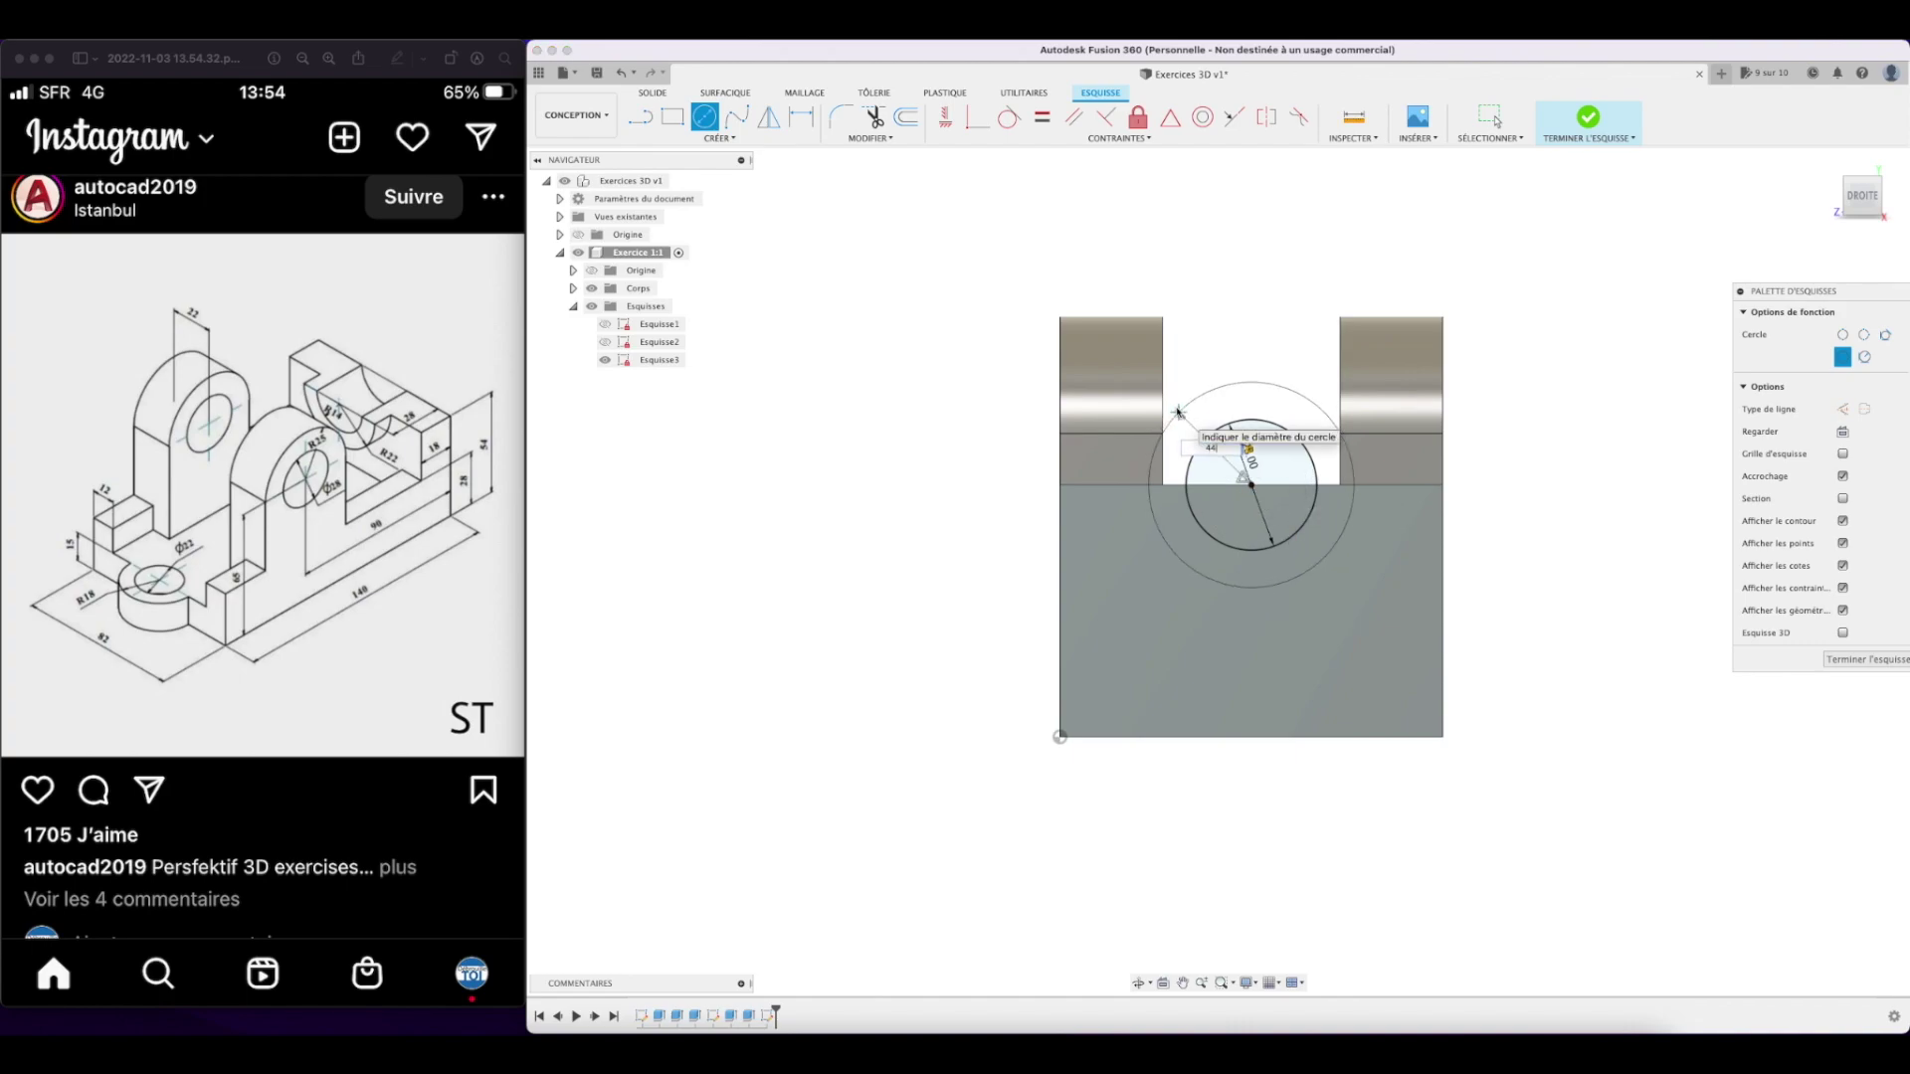
{"action": "key", "text": "Return"}
{"action": "key", "text": "Escape"}
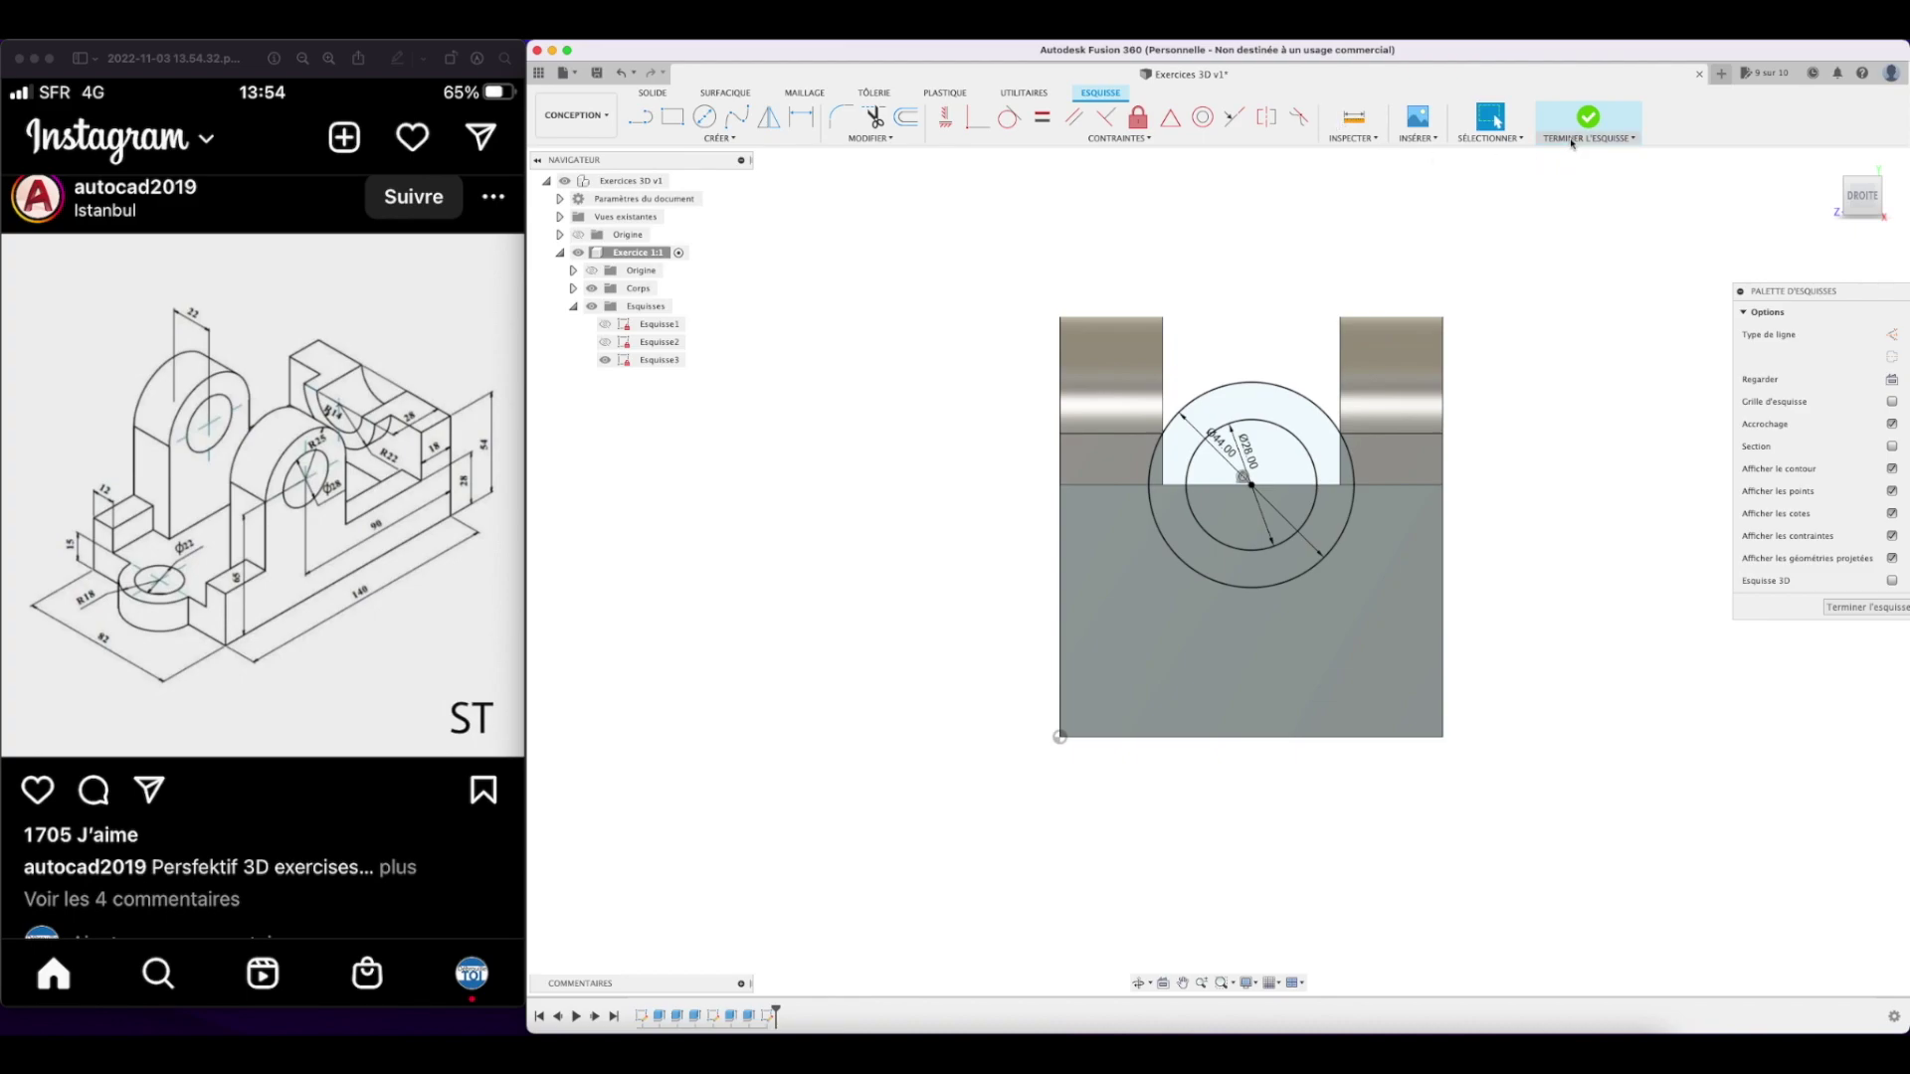
{"action": "left_click", "coordinate": [1589, 119]}
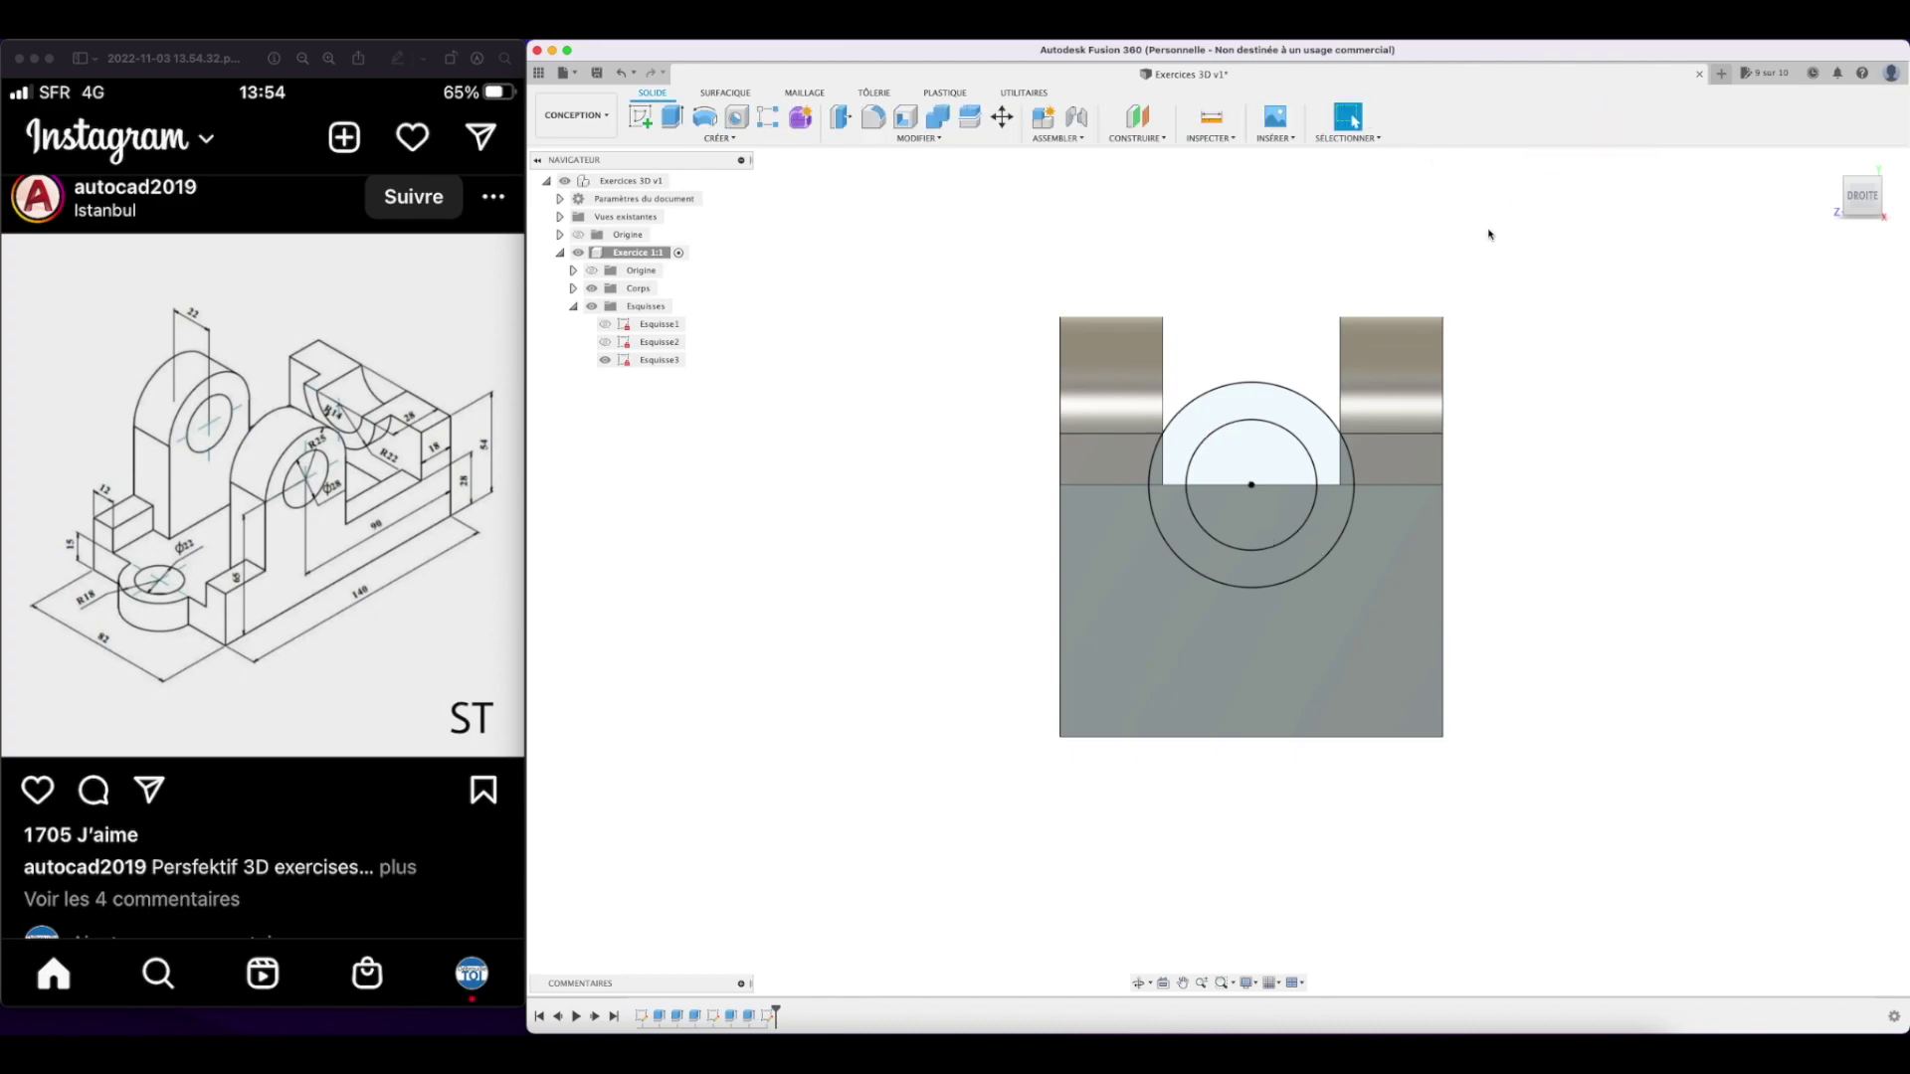
Step: Cut the lower half-circle profile through the end block to form the cradle
{"action": "middle_click_drag", "start_coordinate": [1216, 571], "coordinate": [1115, 677], "text": "shift"}
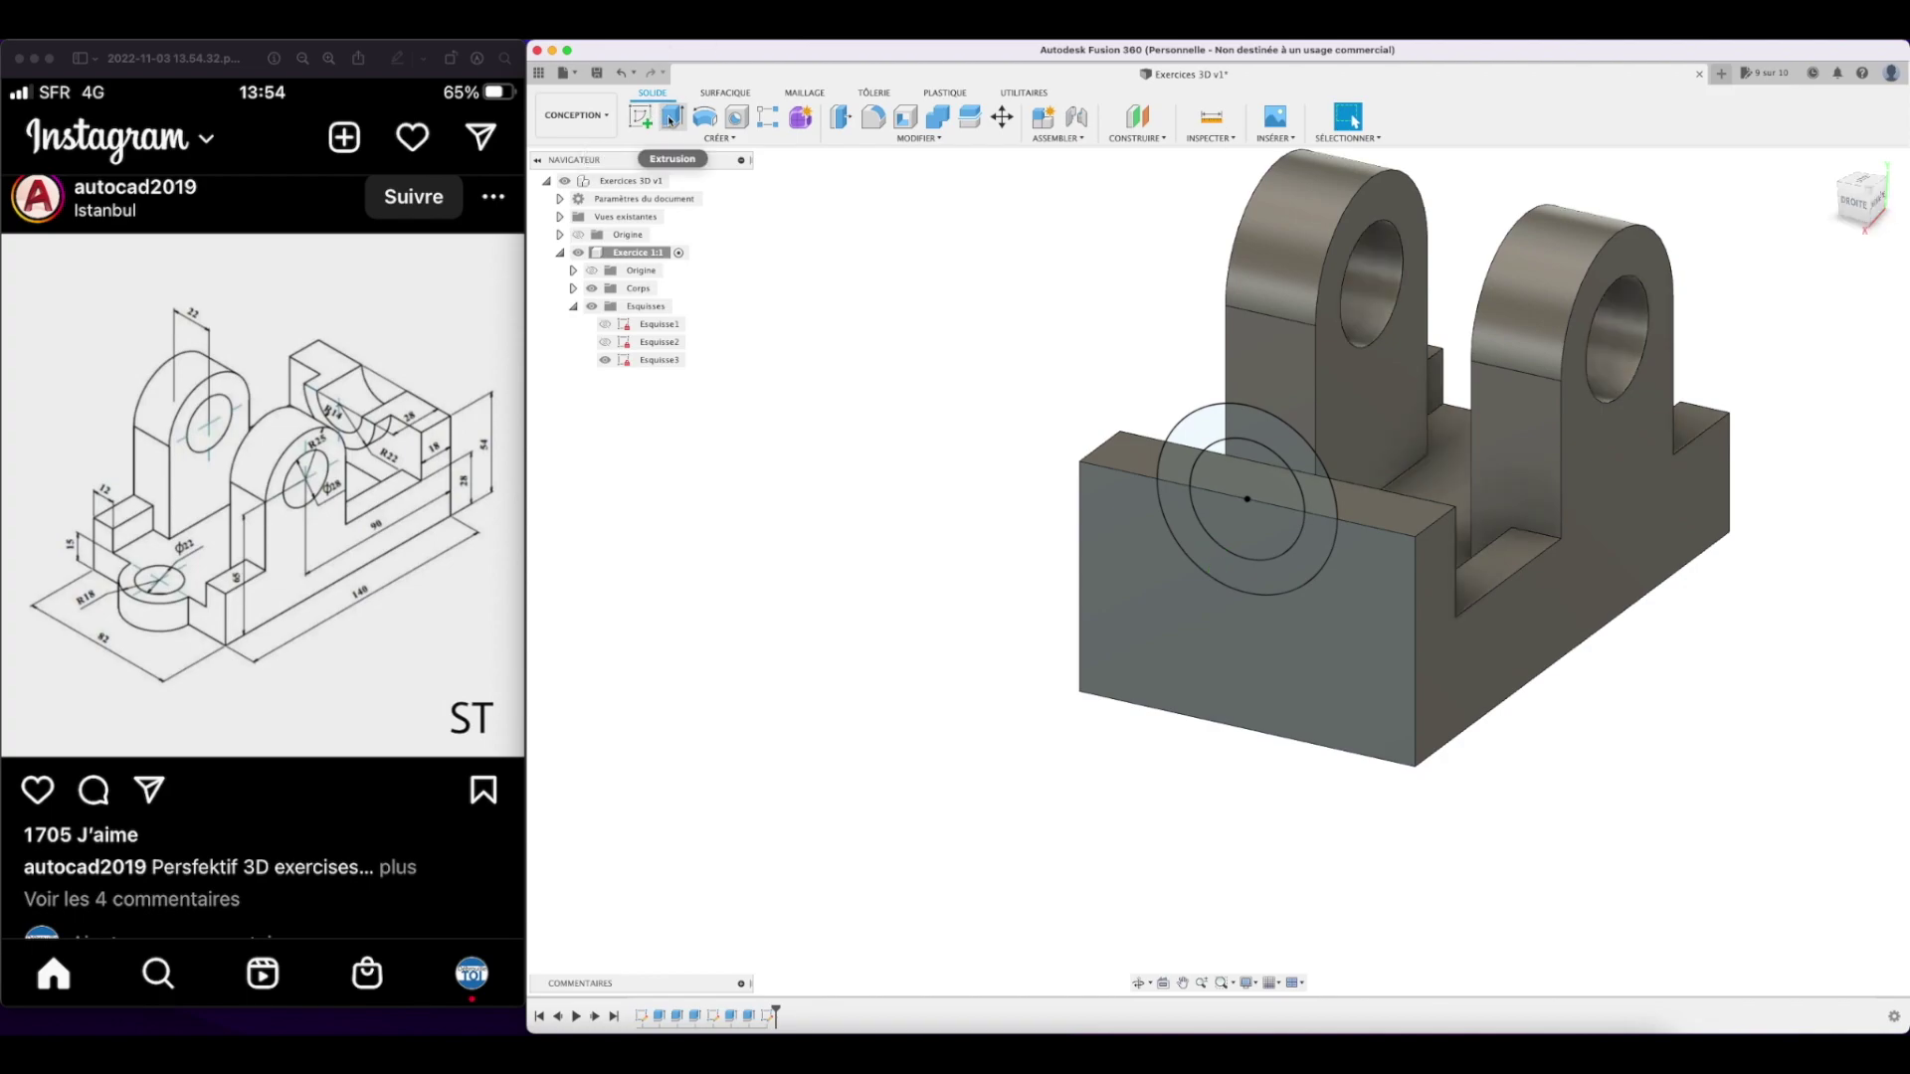
{"action": "key", "text": "e"}
{"action": "left_click", "coordinate": [1247, 530]}
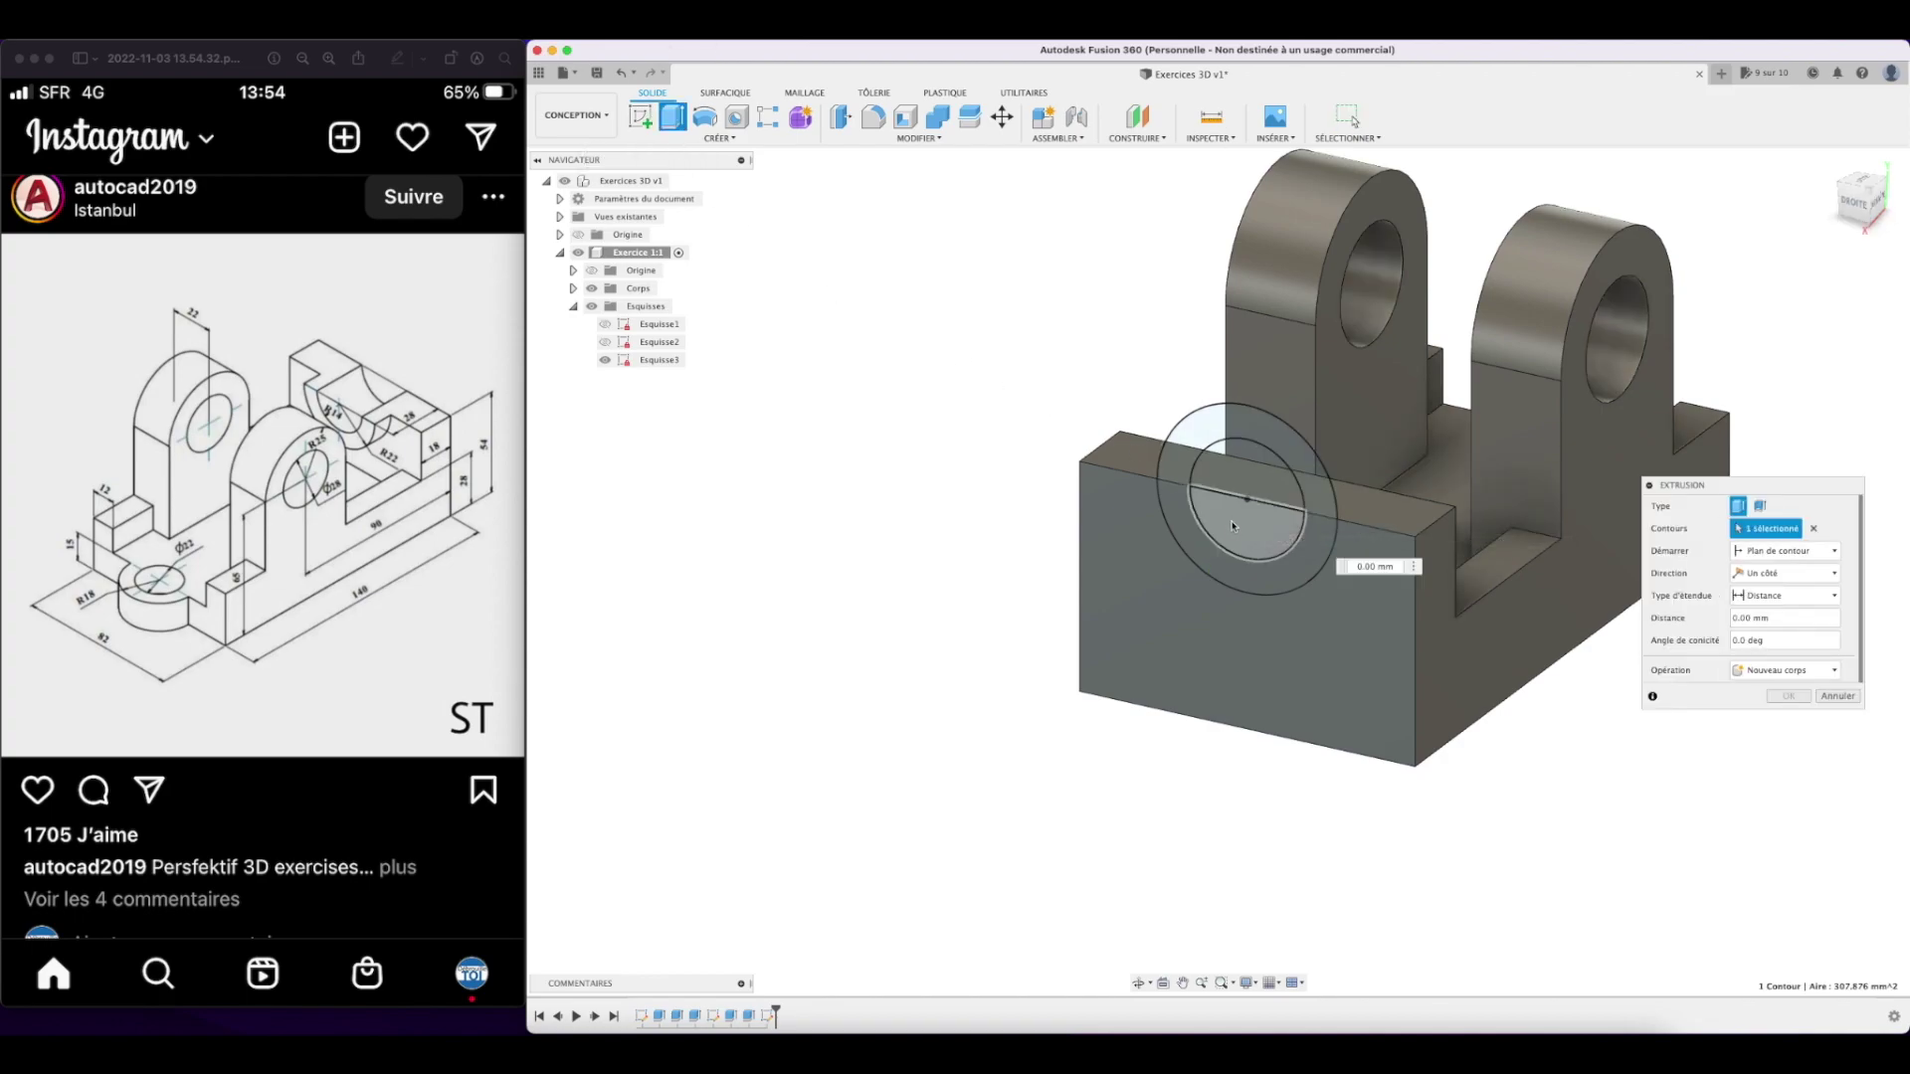
{"action": "left_click_drag", "start_coordinate": [1327, 487], "coordinate": [1417, 420]}
{"action": "left_click", "coordinate": [1788, 719]}
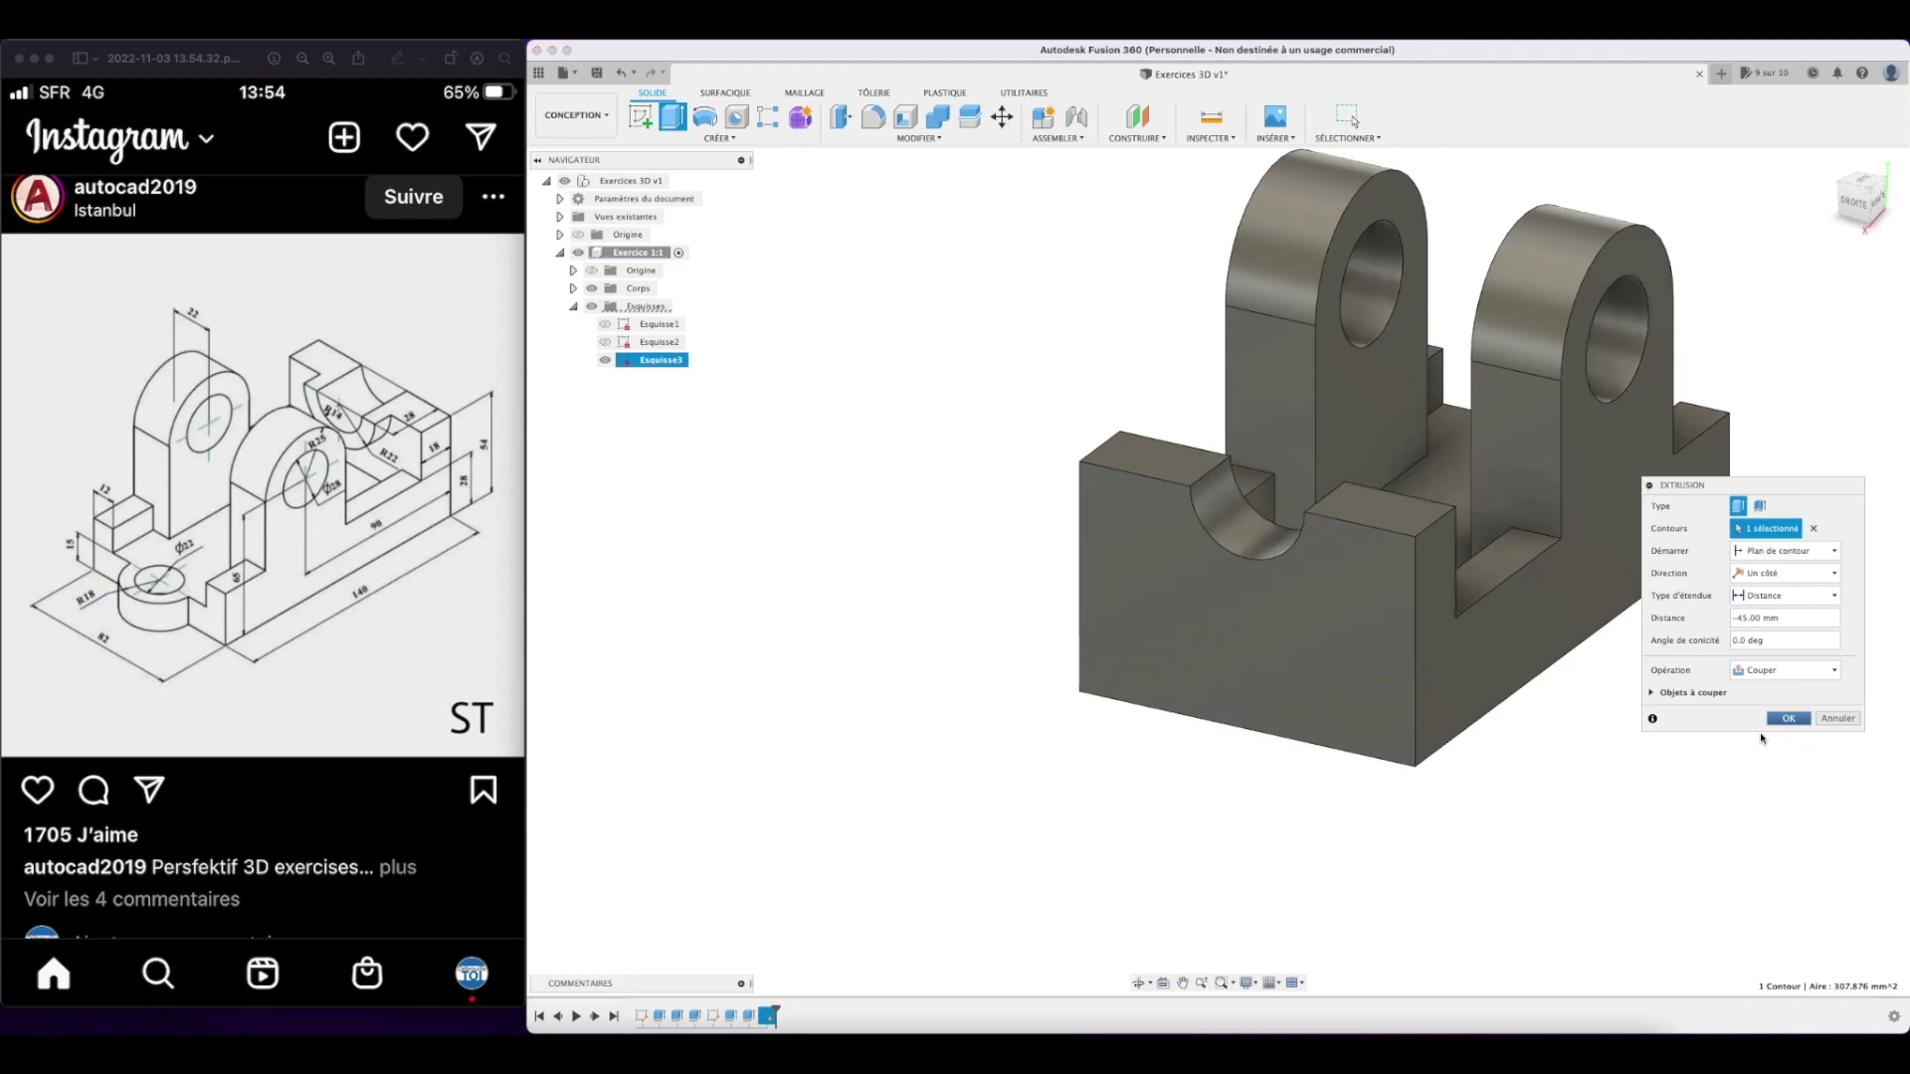
Step: Re-show the third sketch and extrude the half-ring -28 mm, joined to the body
{"action": "left_click", "coordinate": [605, 361]}
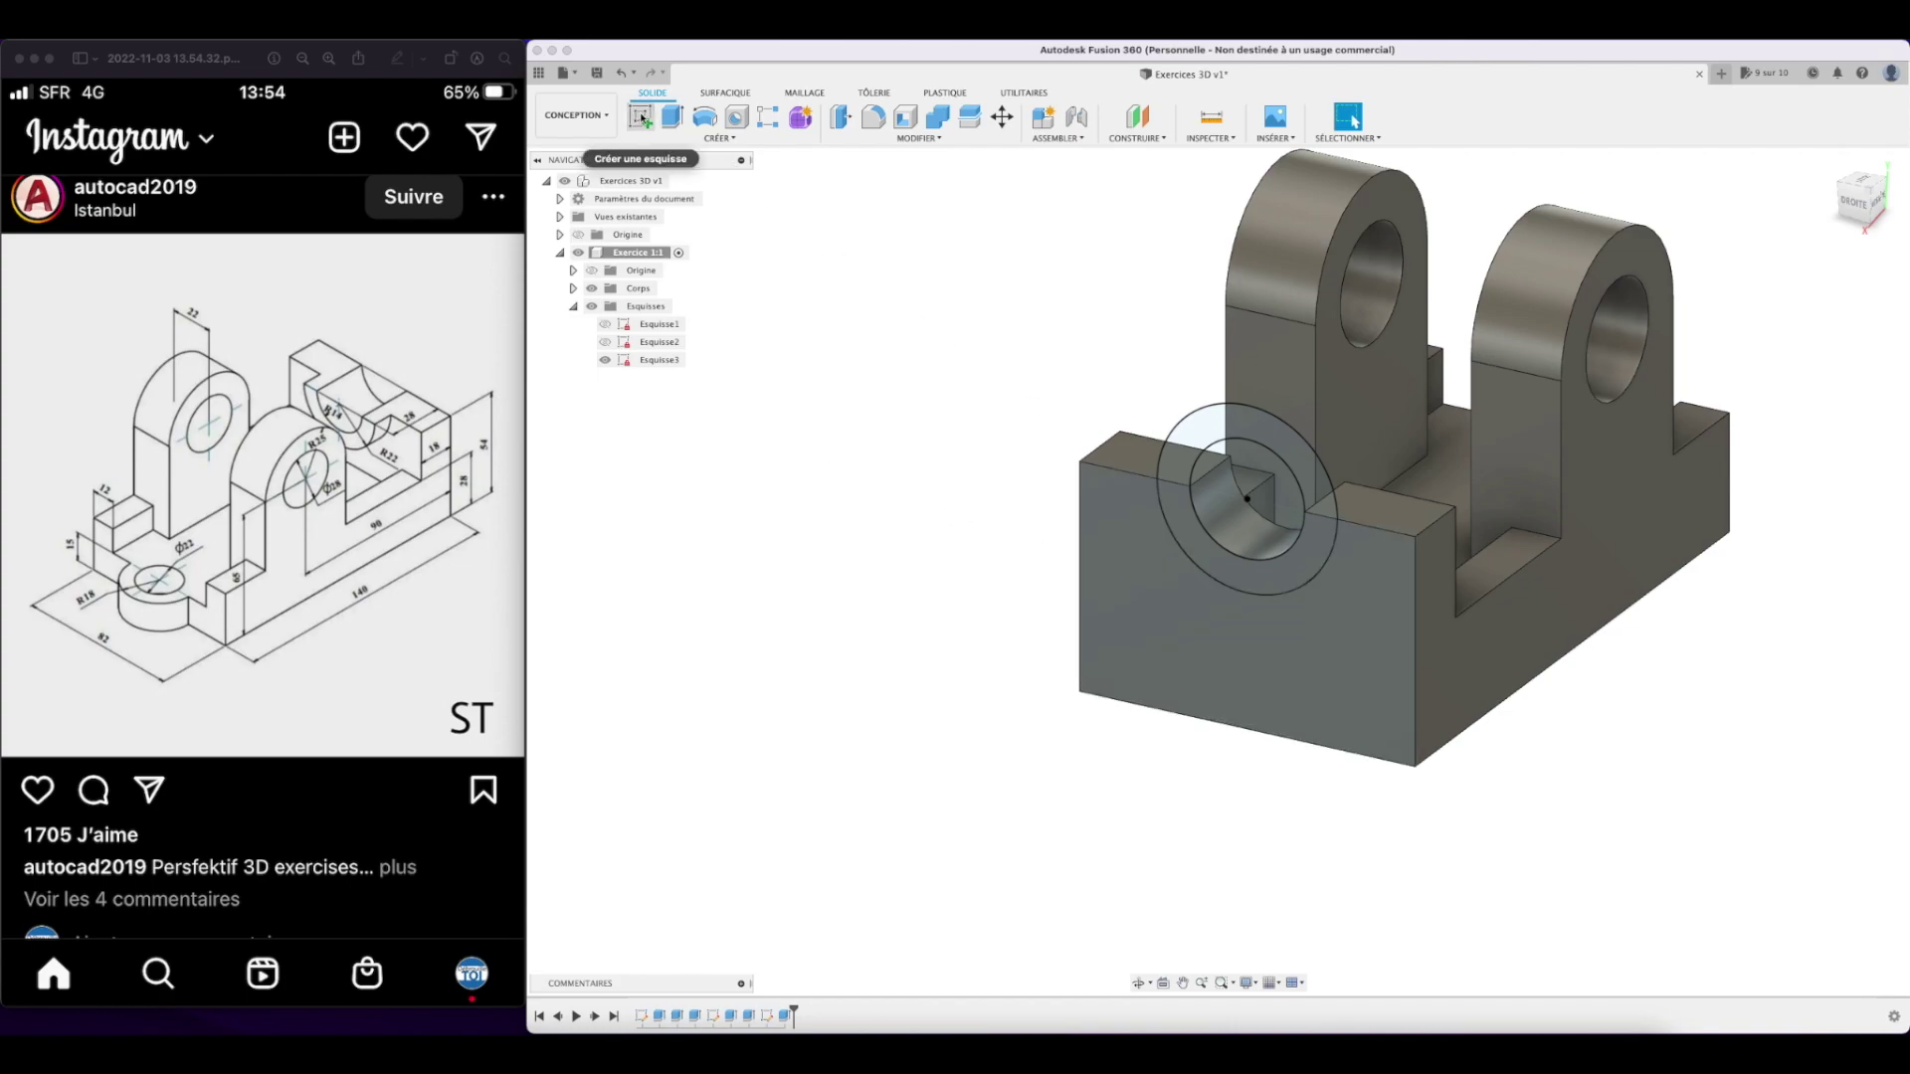
{"action": "left_click", "coordinate": [669, 118]}
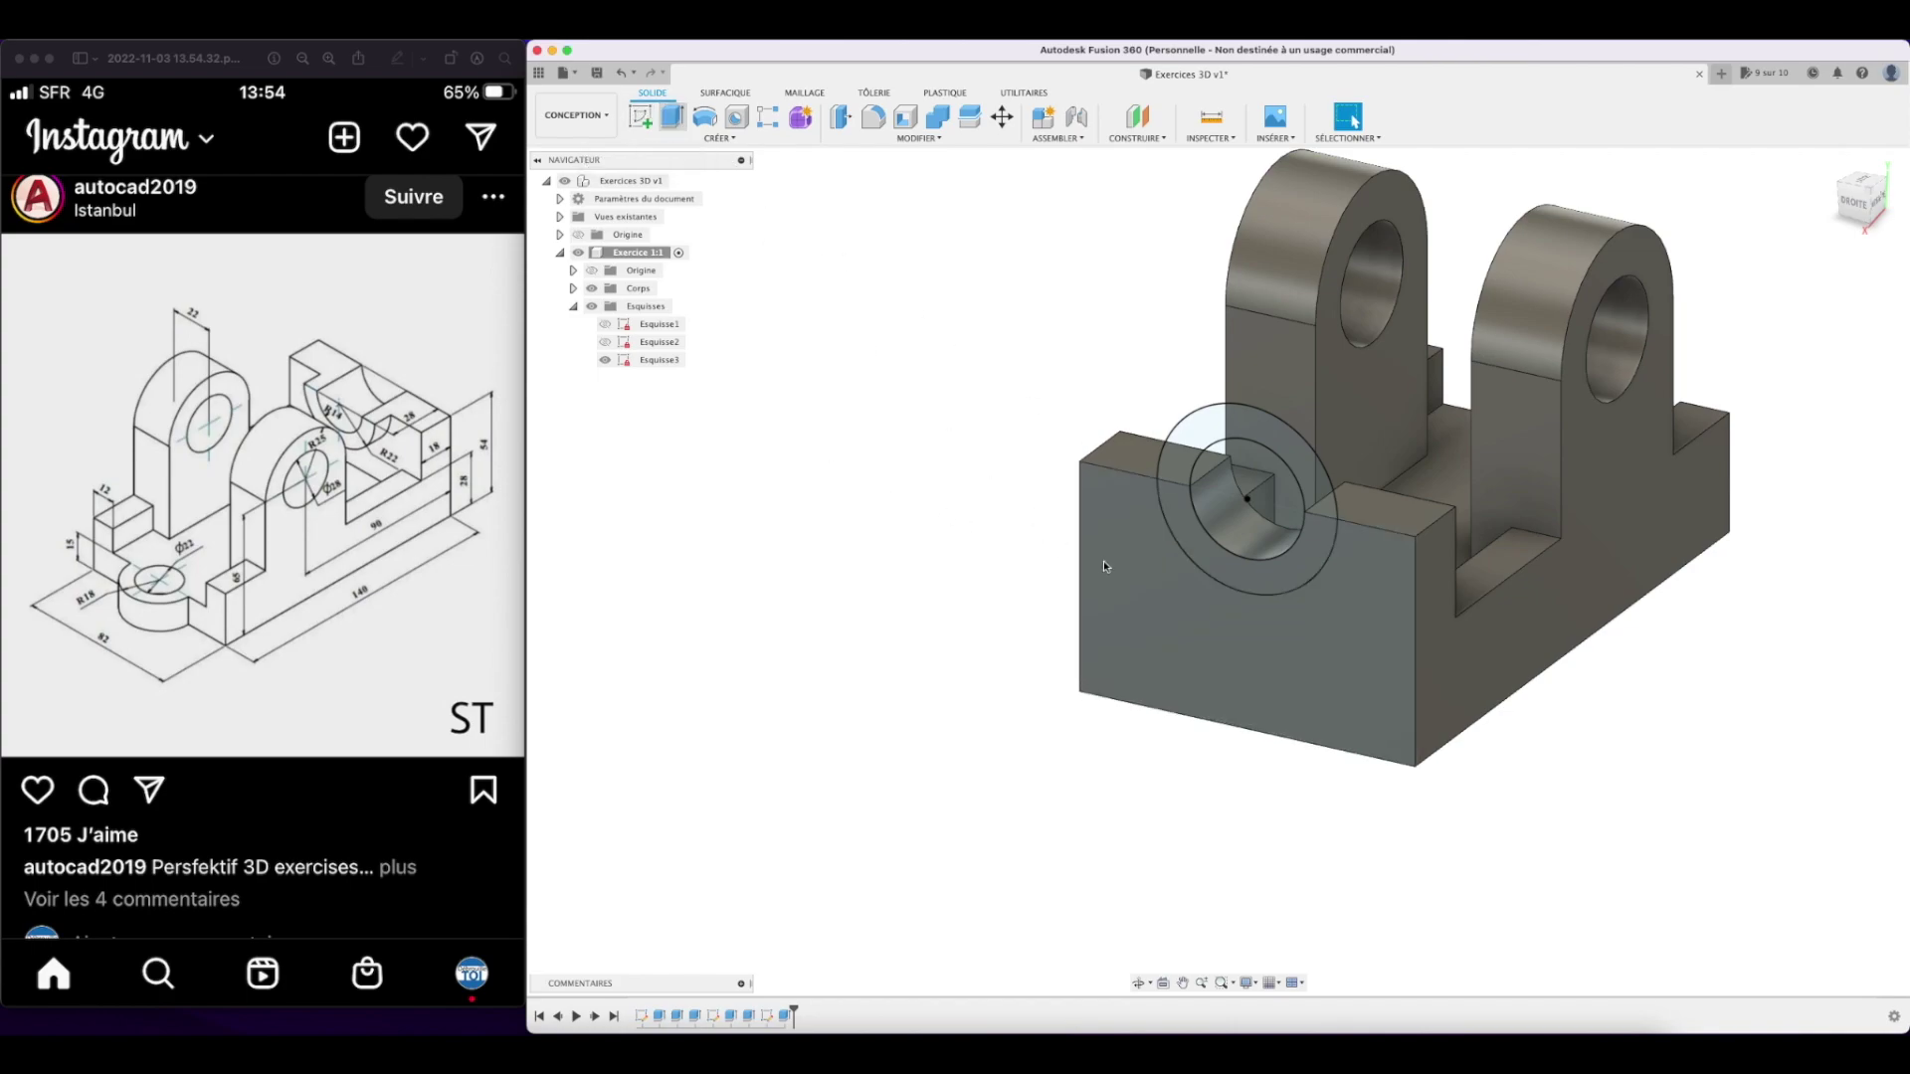
{"action": "left_click", "coordinate": [1218, 563]}
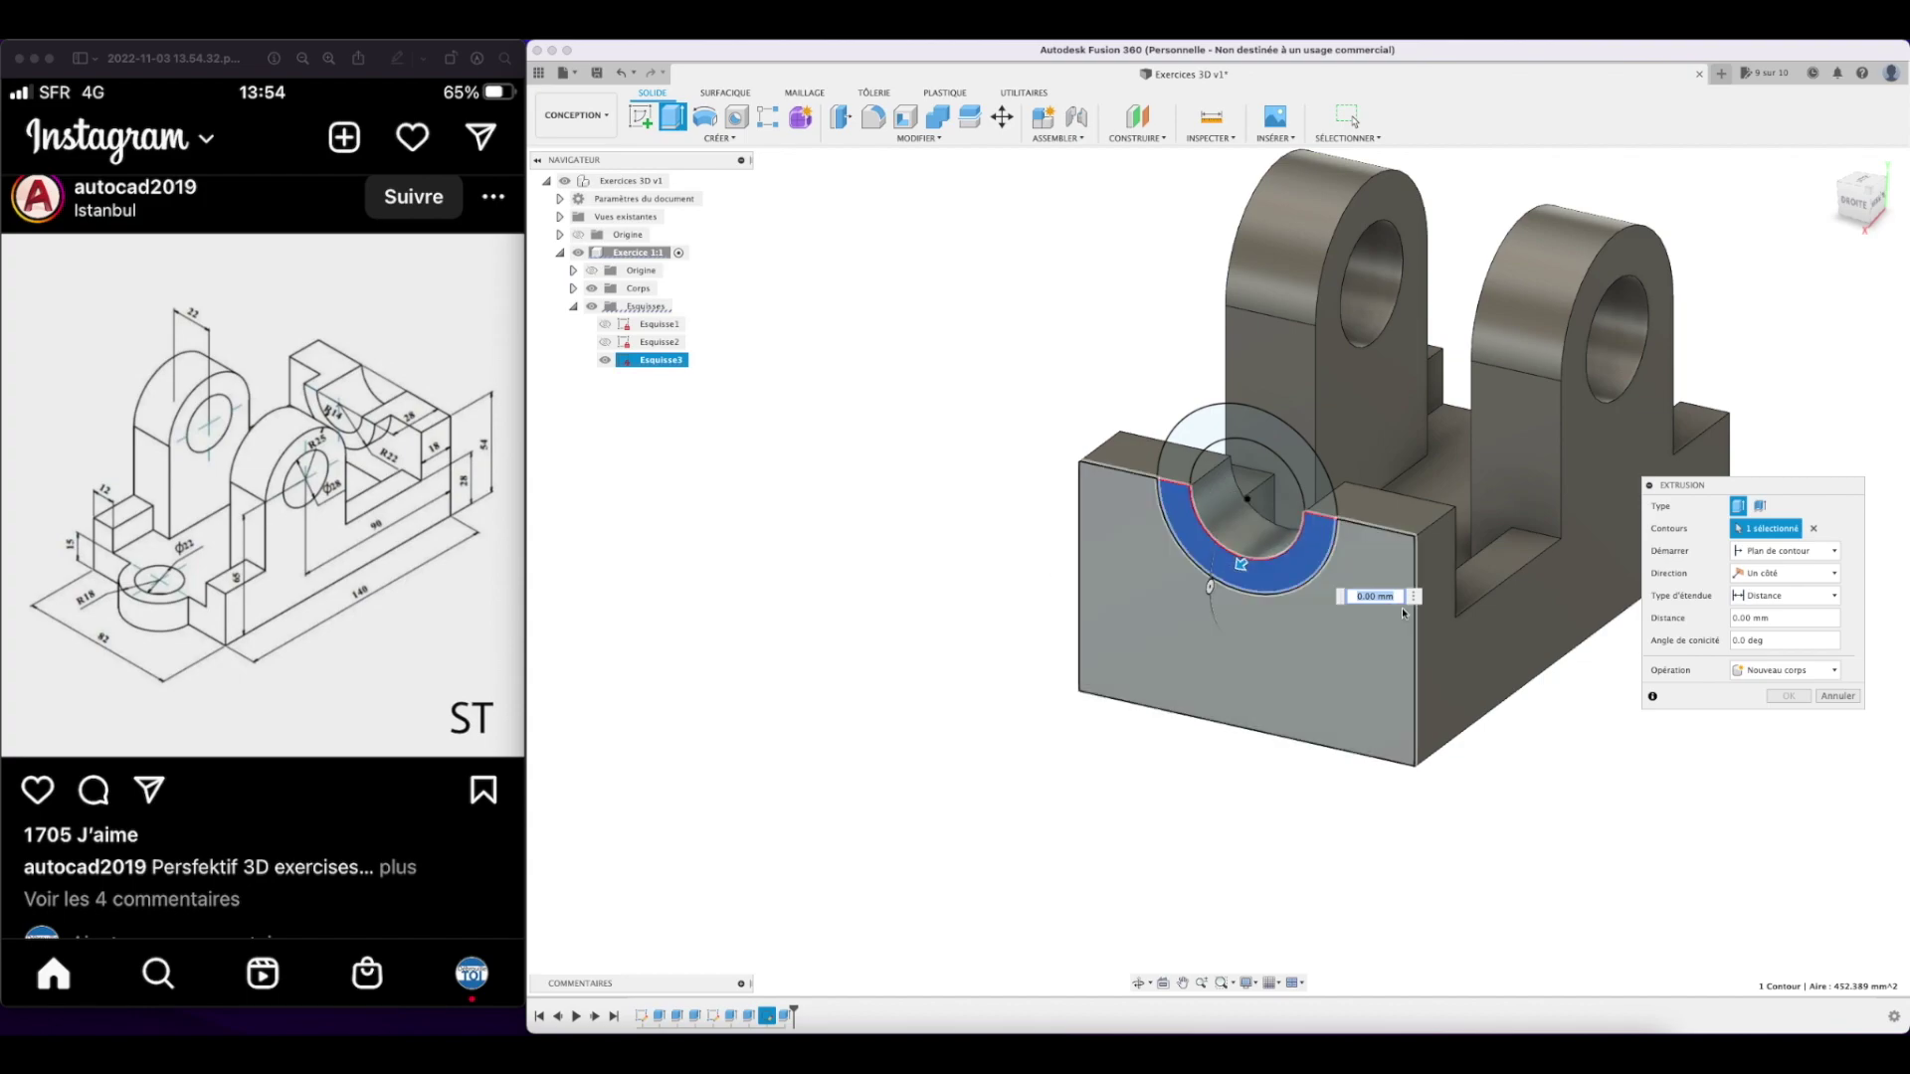
{"action": "type", "text": "-288"}
{"action": "key", "text": "BackSpace"}
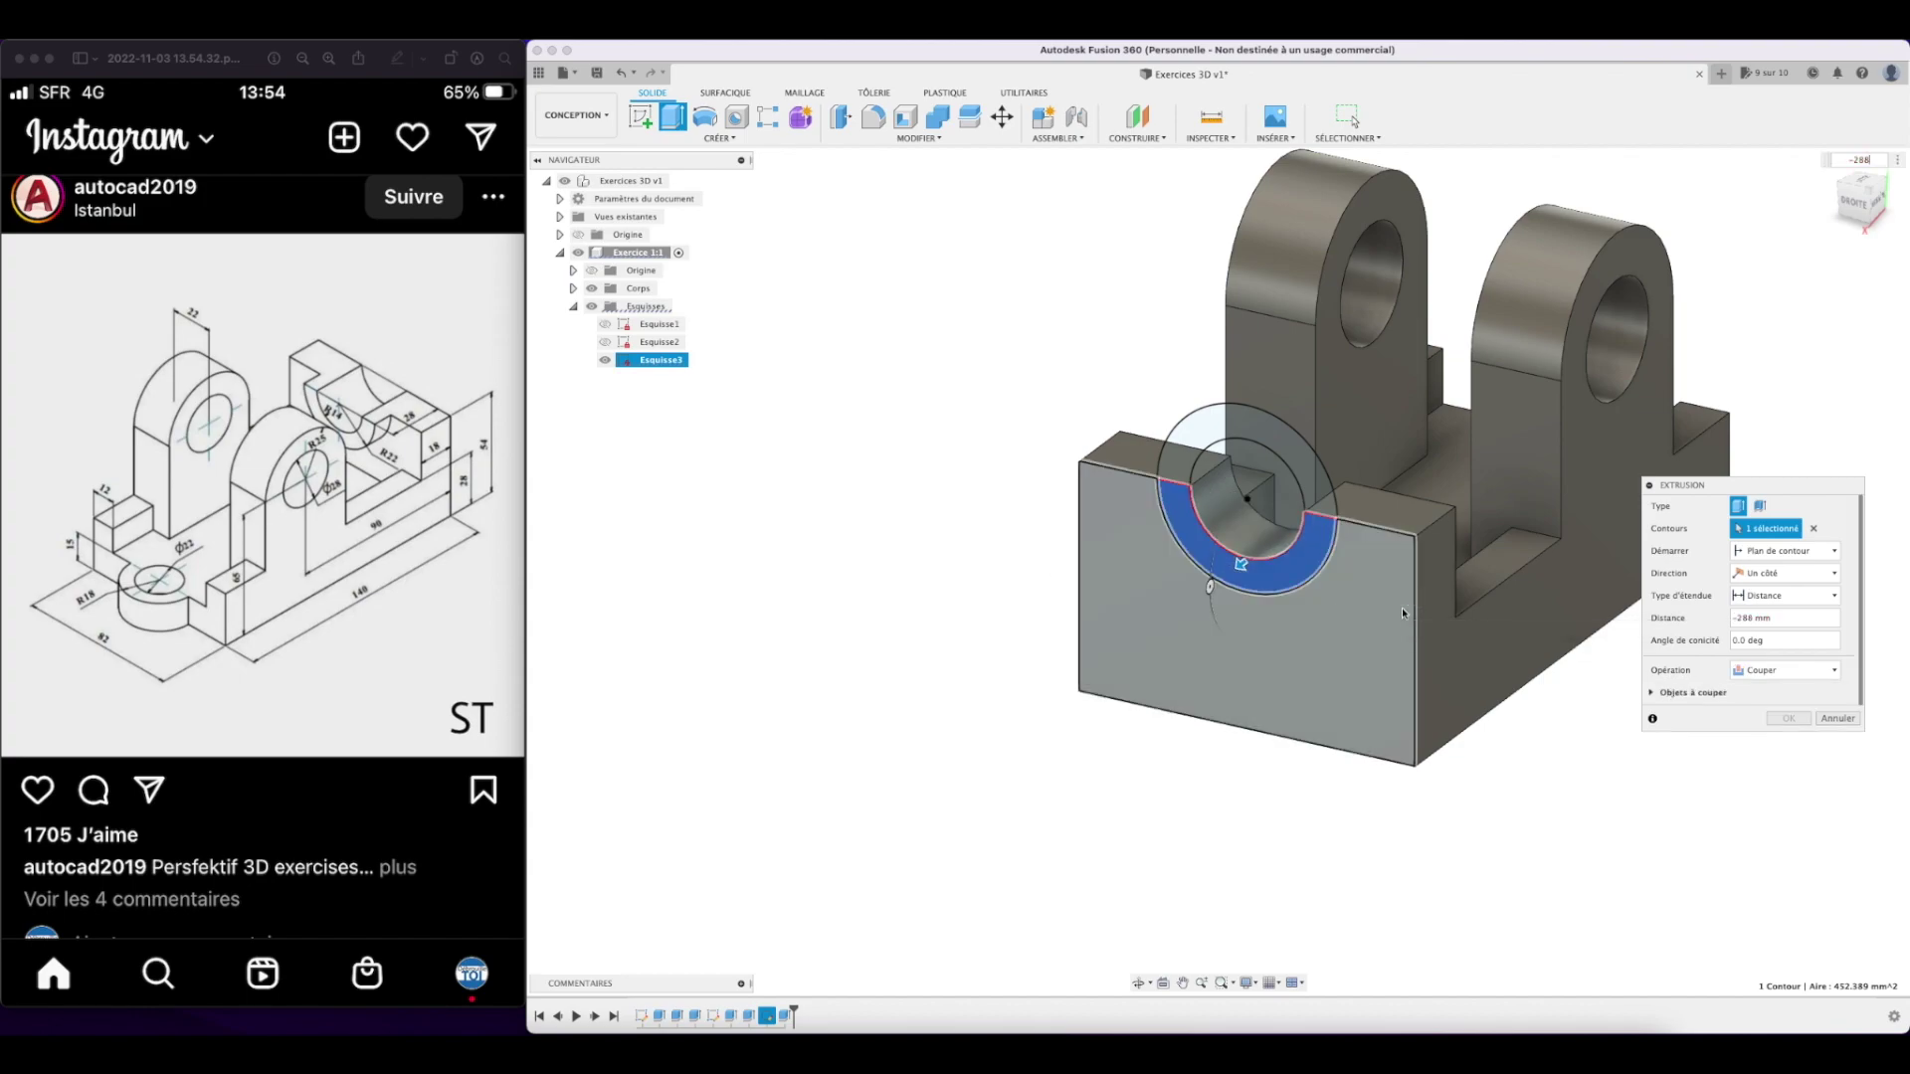
{"action": "left_click", "coordinate": [1786, 669]}
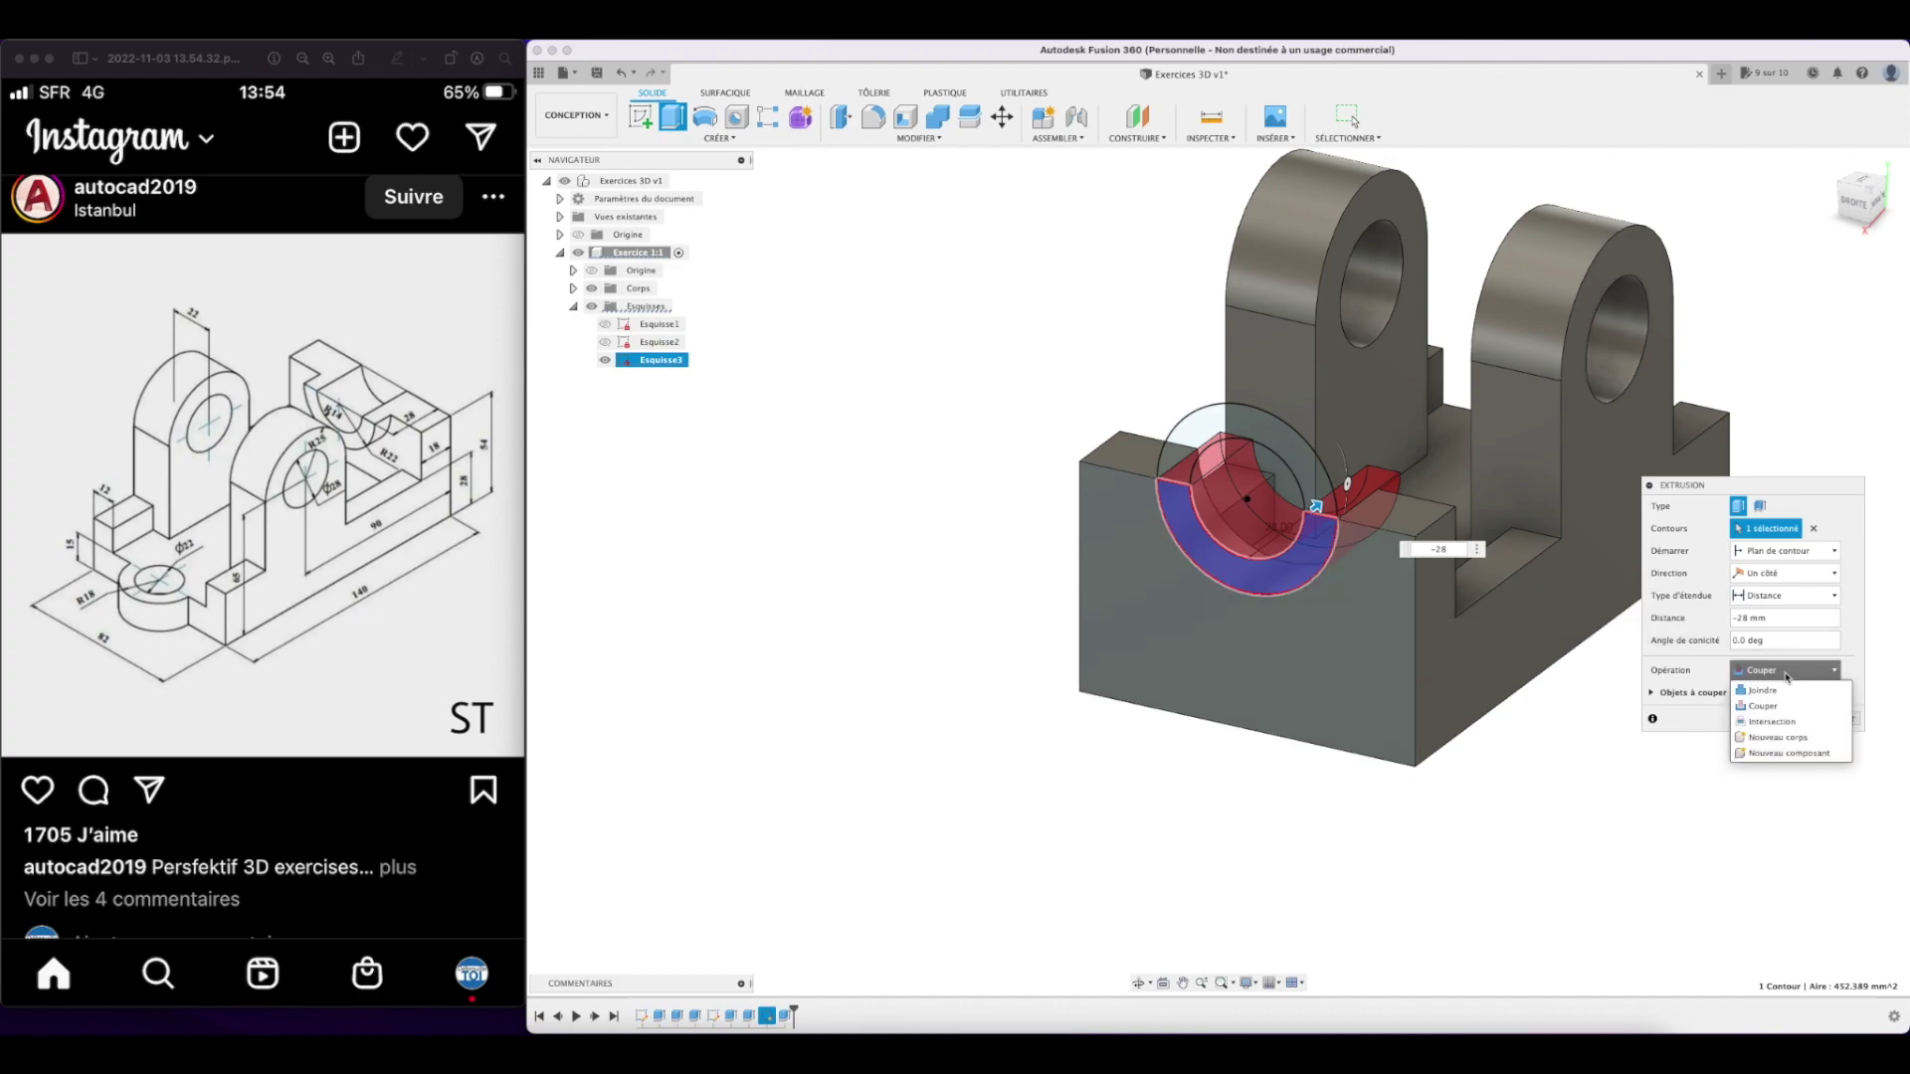
{"action": "left_click", "coordinate": [1745, 696]}
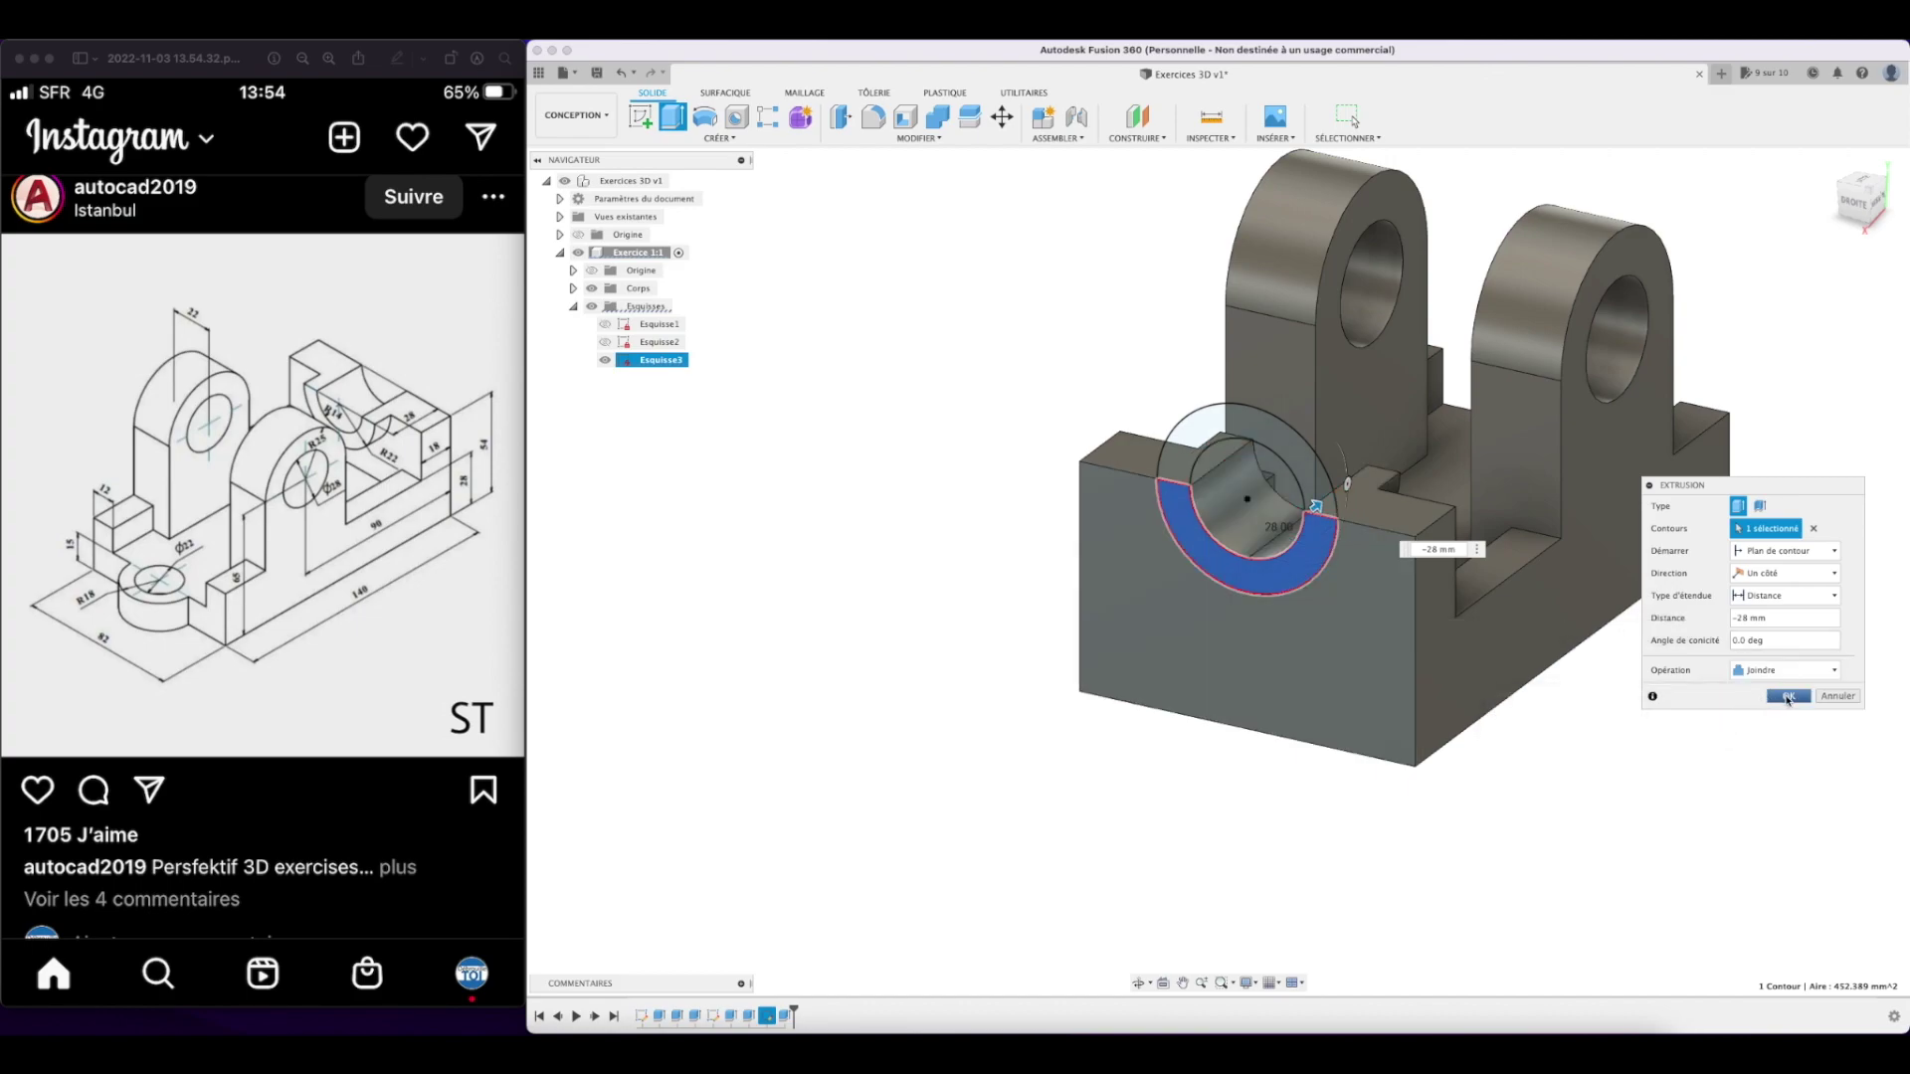
{"action": "left_click", "coordinate": [1788, 698]}
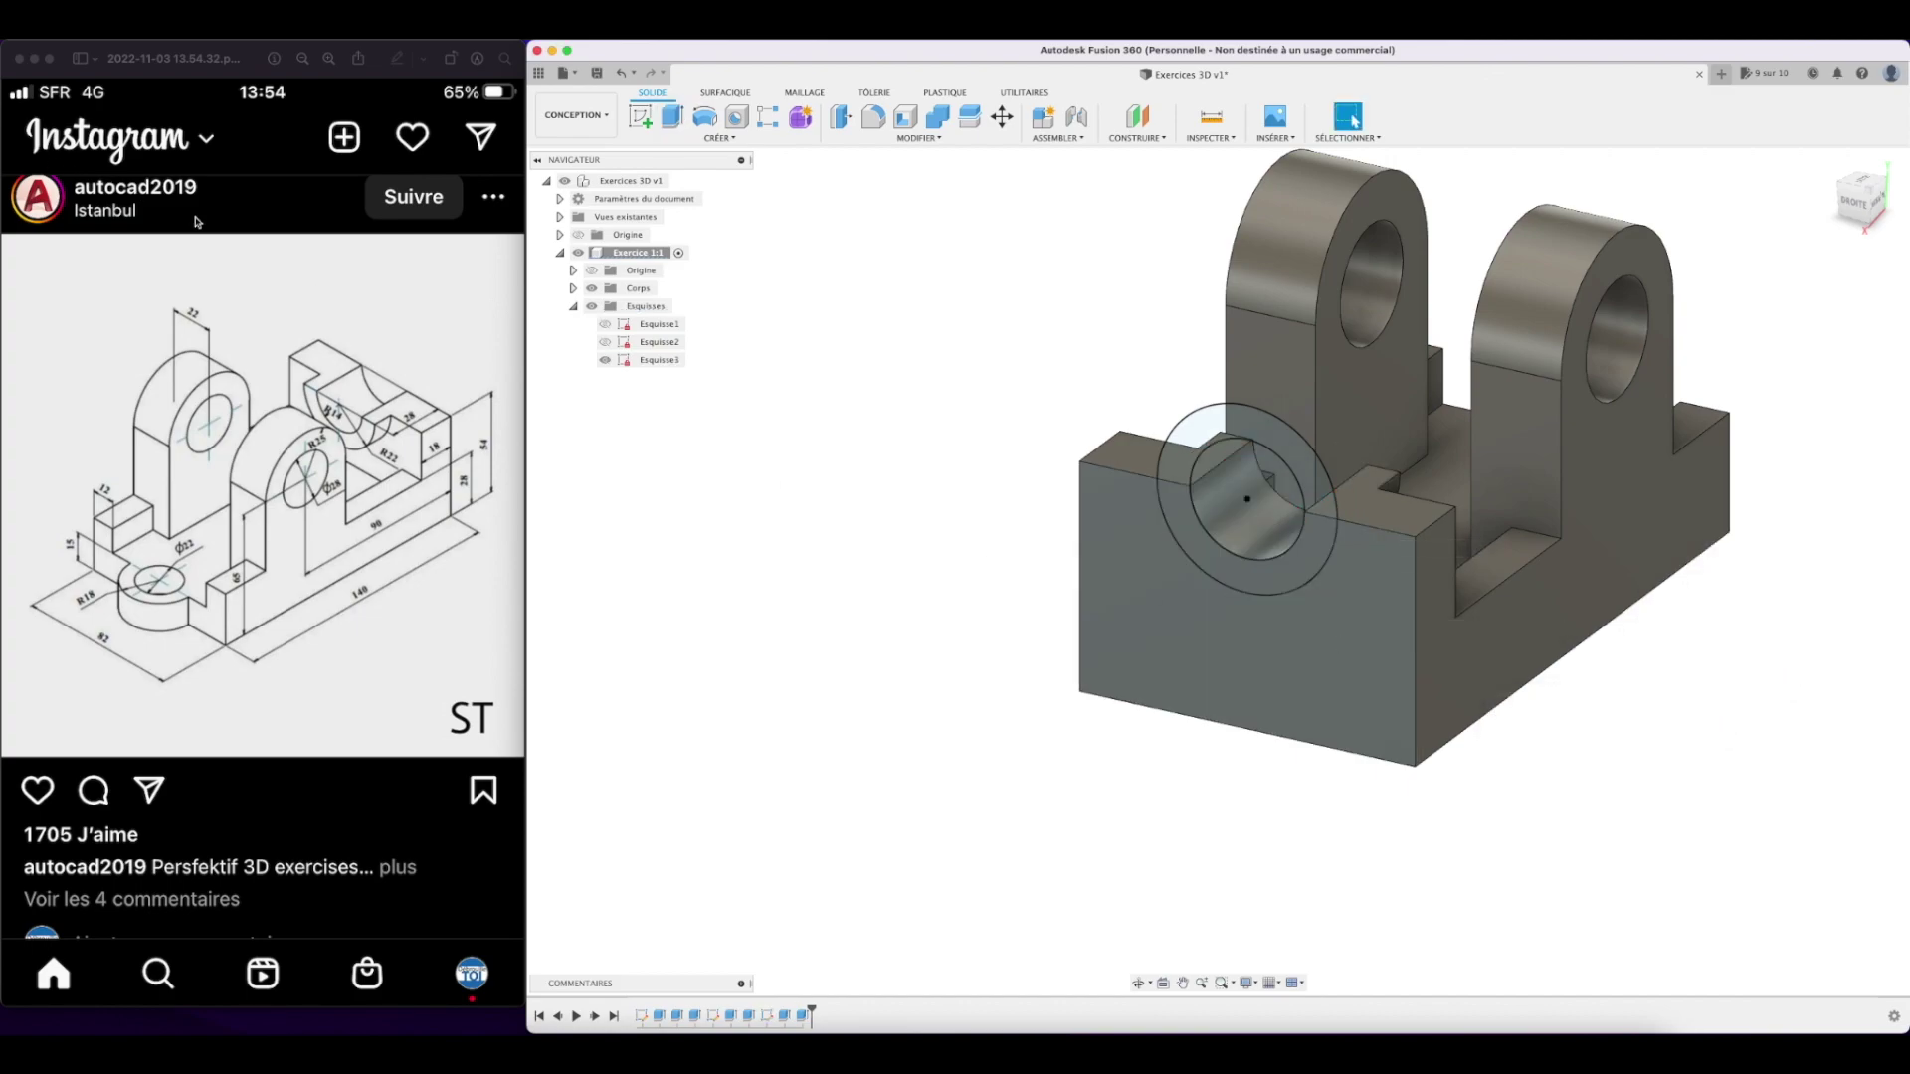
Step: Hide the third sketch, then orbit and pan to inspect the finished bracket
{"action": "left_click", "coordinate": [605, 360]}
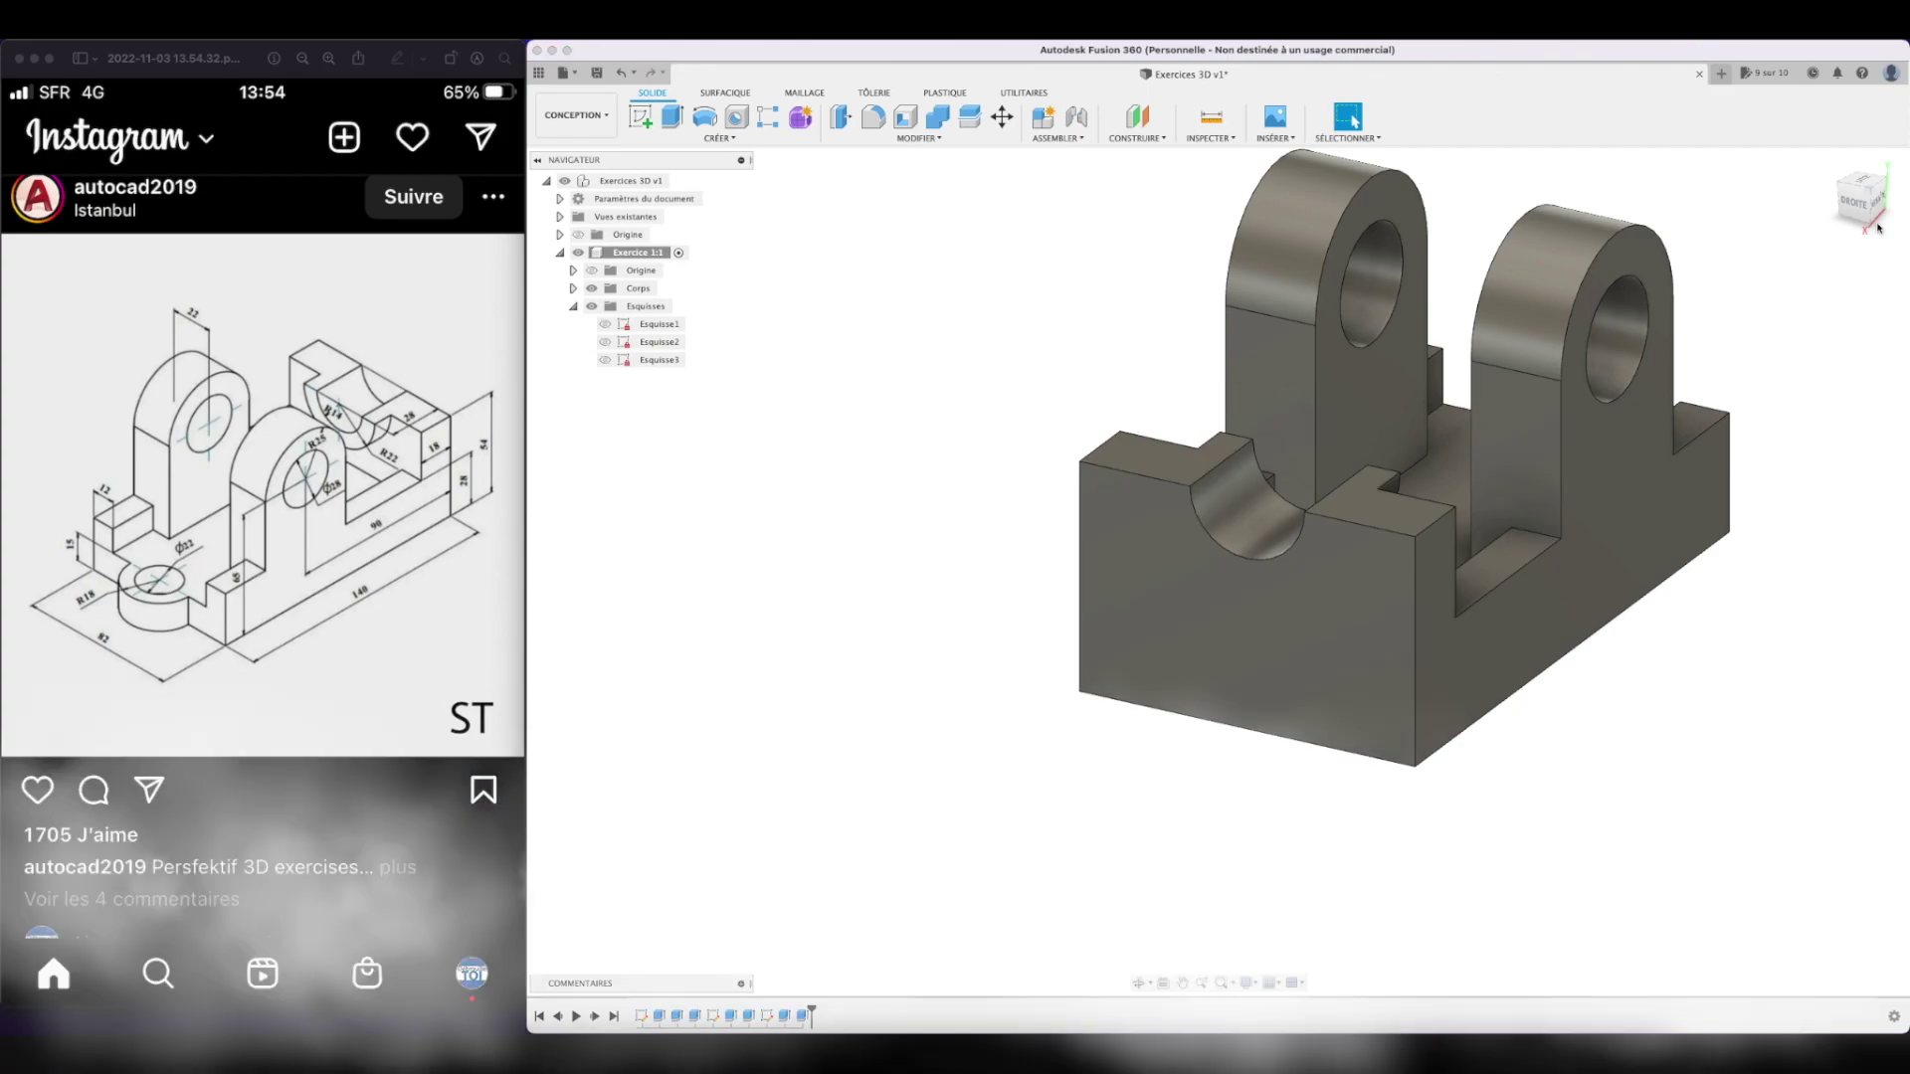
{"action": "middle_click_drag", "start_coordinate": [1217, 572], "coordinate": [1311, 393], "text": "shift"}
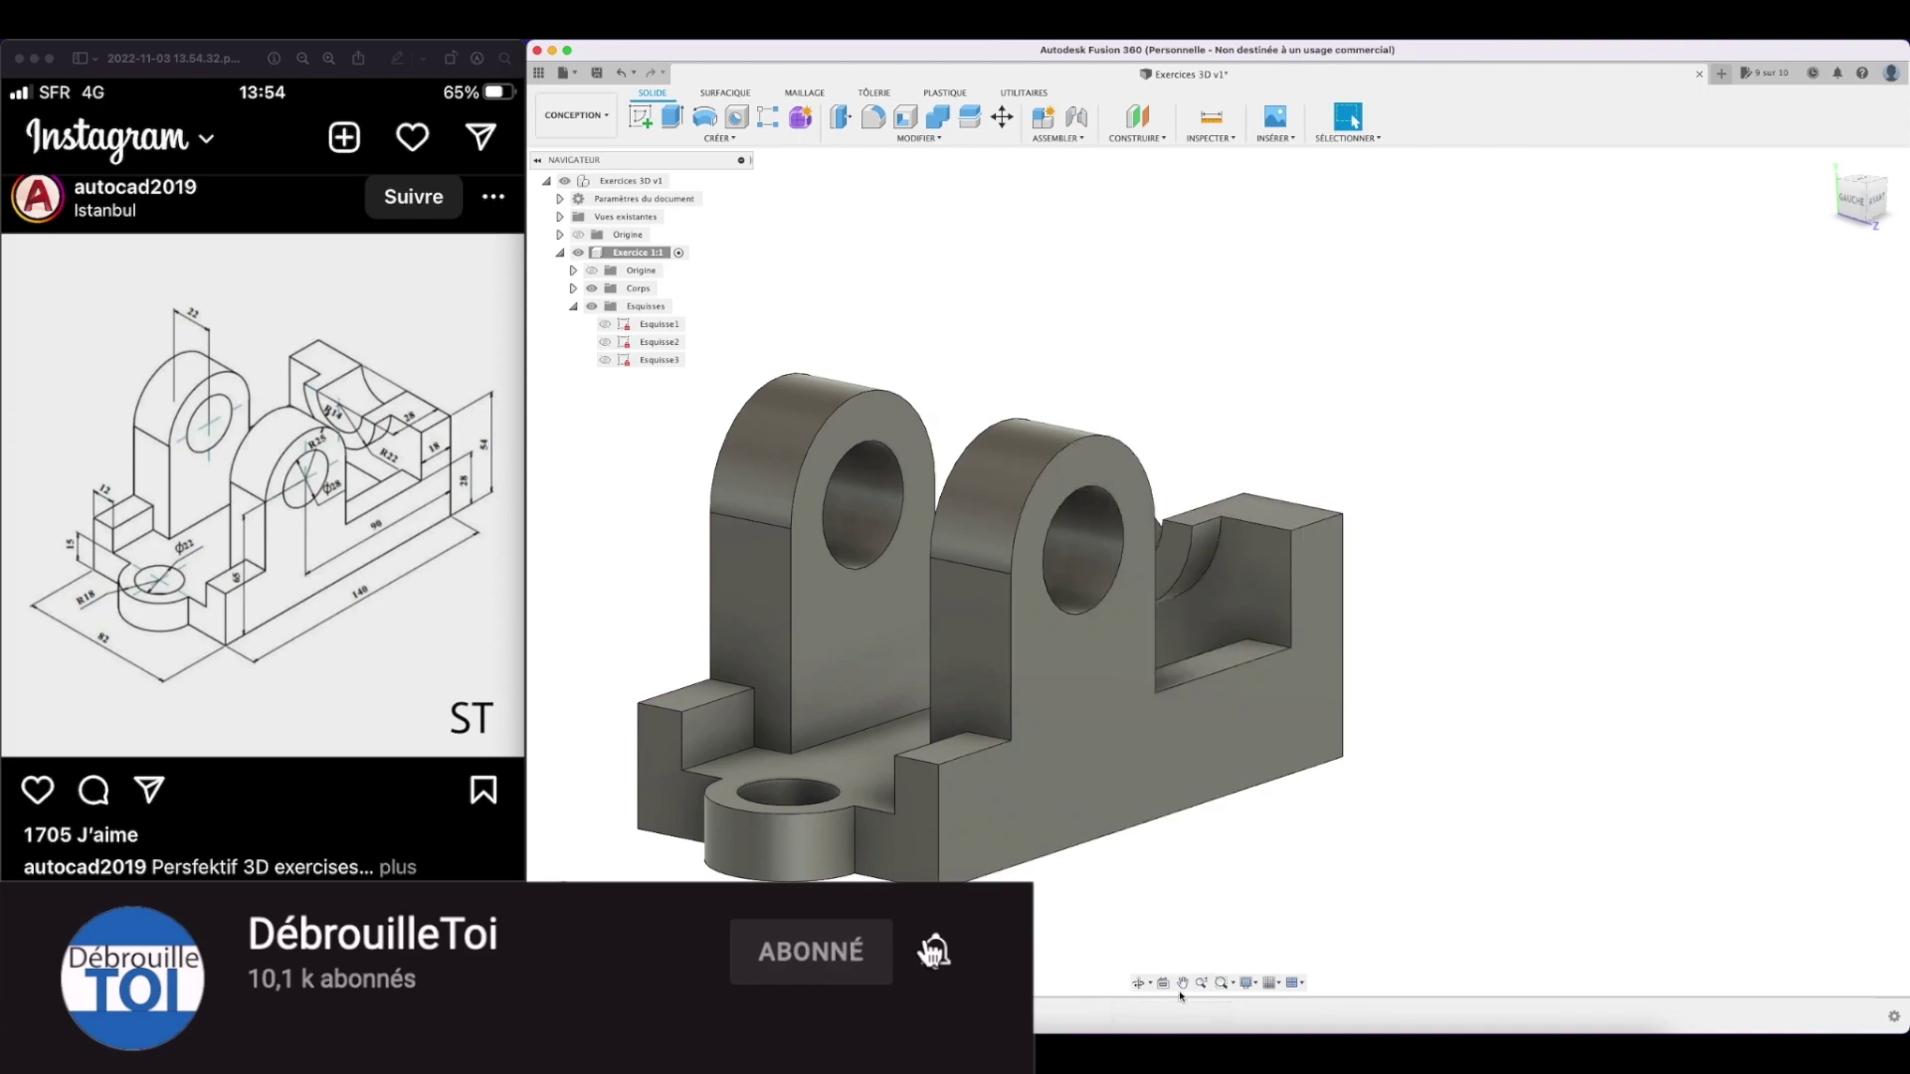
{"action": "middle_click_drag", "start_coordinate": [1048, 617], "coordinate": [1307, 519]}
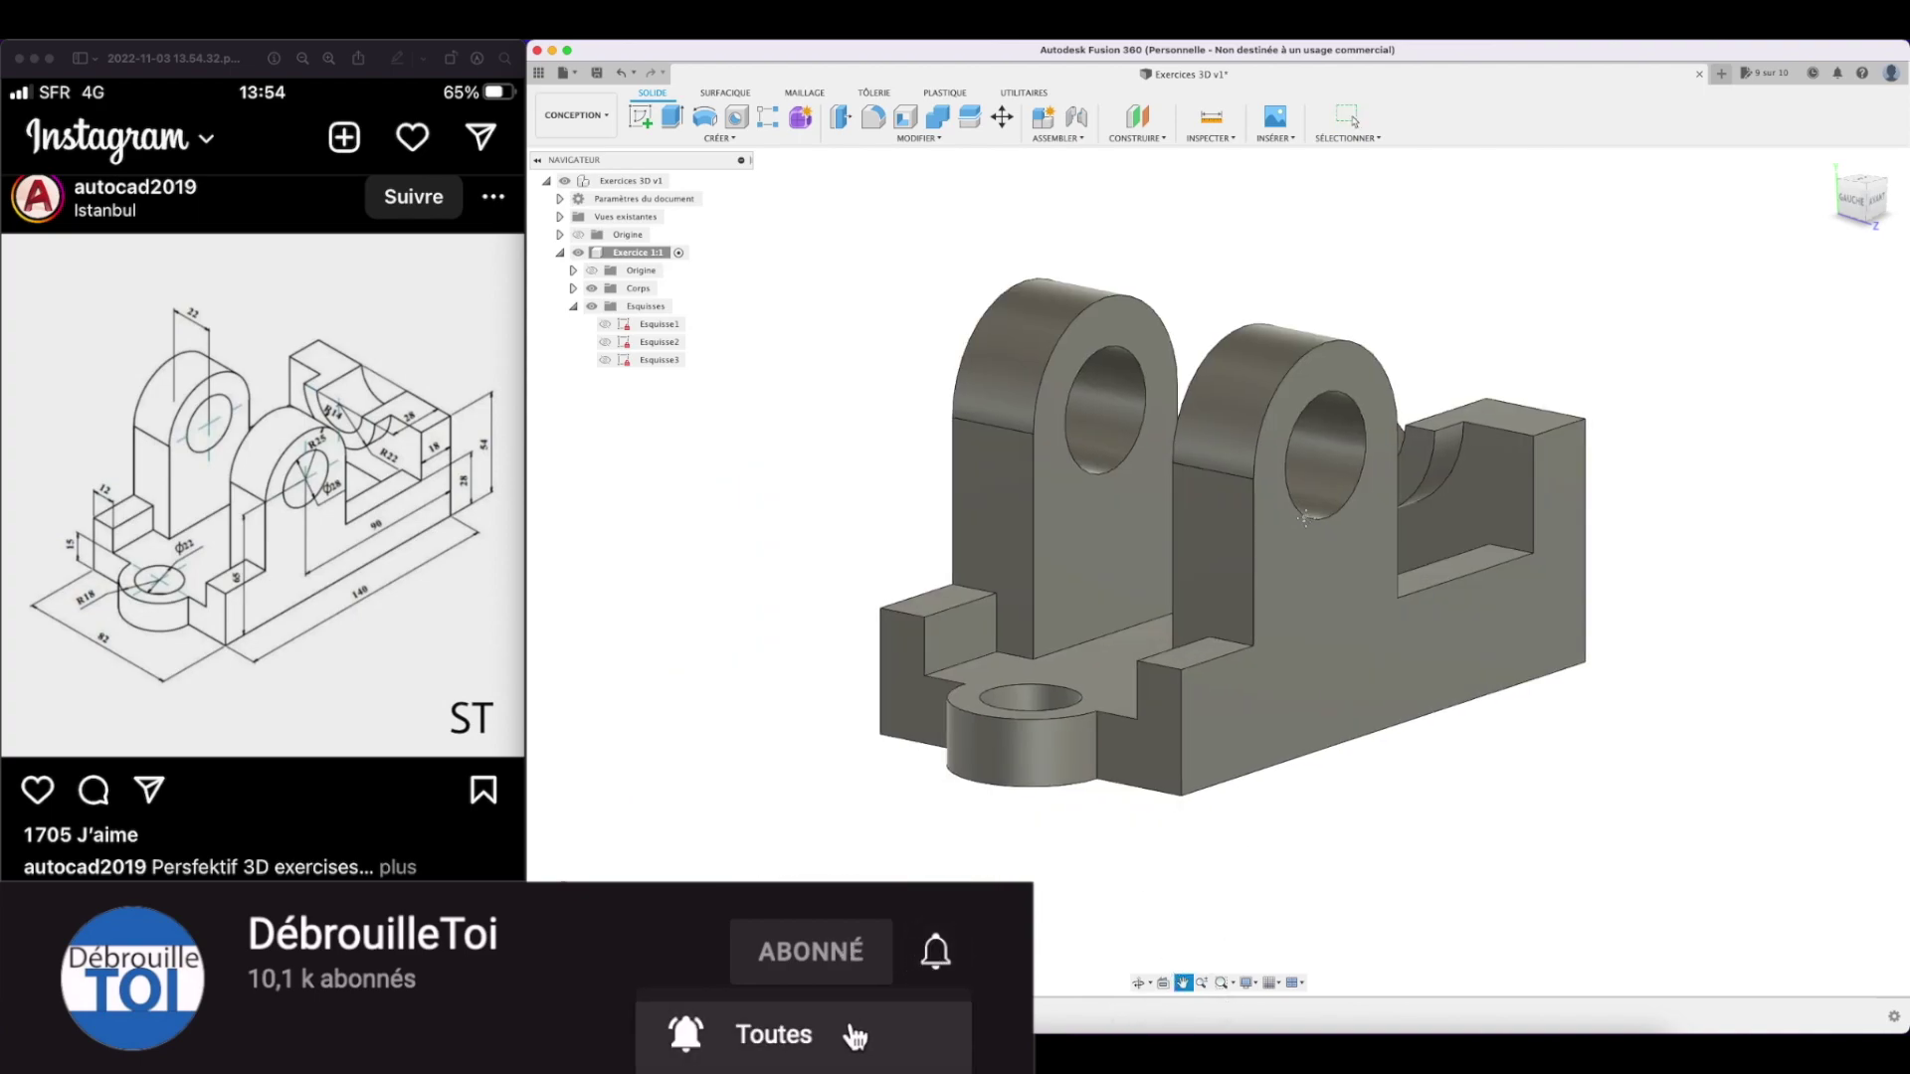
{"action": "mouse_move", "coordinate": [1217, 572]}
{"action": "middle_mouse_down", "text": "shift"}
{"action": "mouse_move", "coordinate": [1253, 478]}
{"action": "mouse_move", "coordinate": [1244, 597]}
{"action": "mouse_move", "coordinate": [1343, 597]}
{"action": "middle_mouse_up", "text": "shift"}
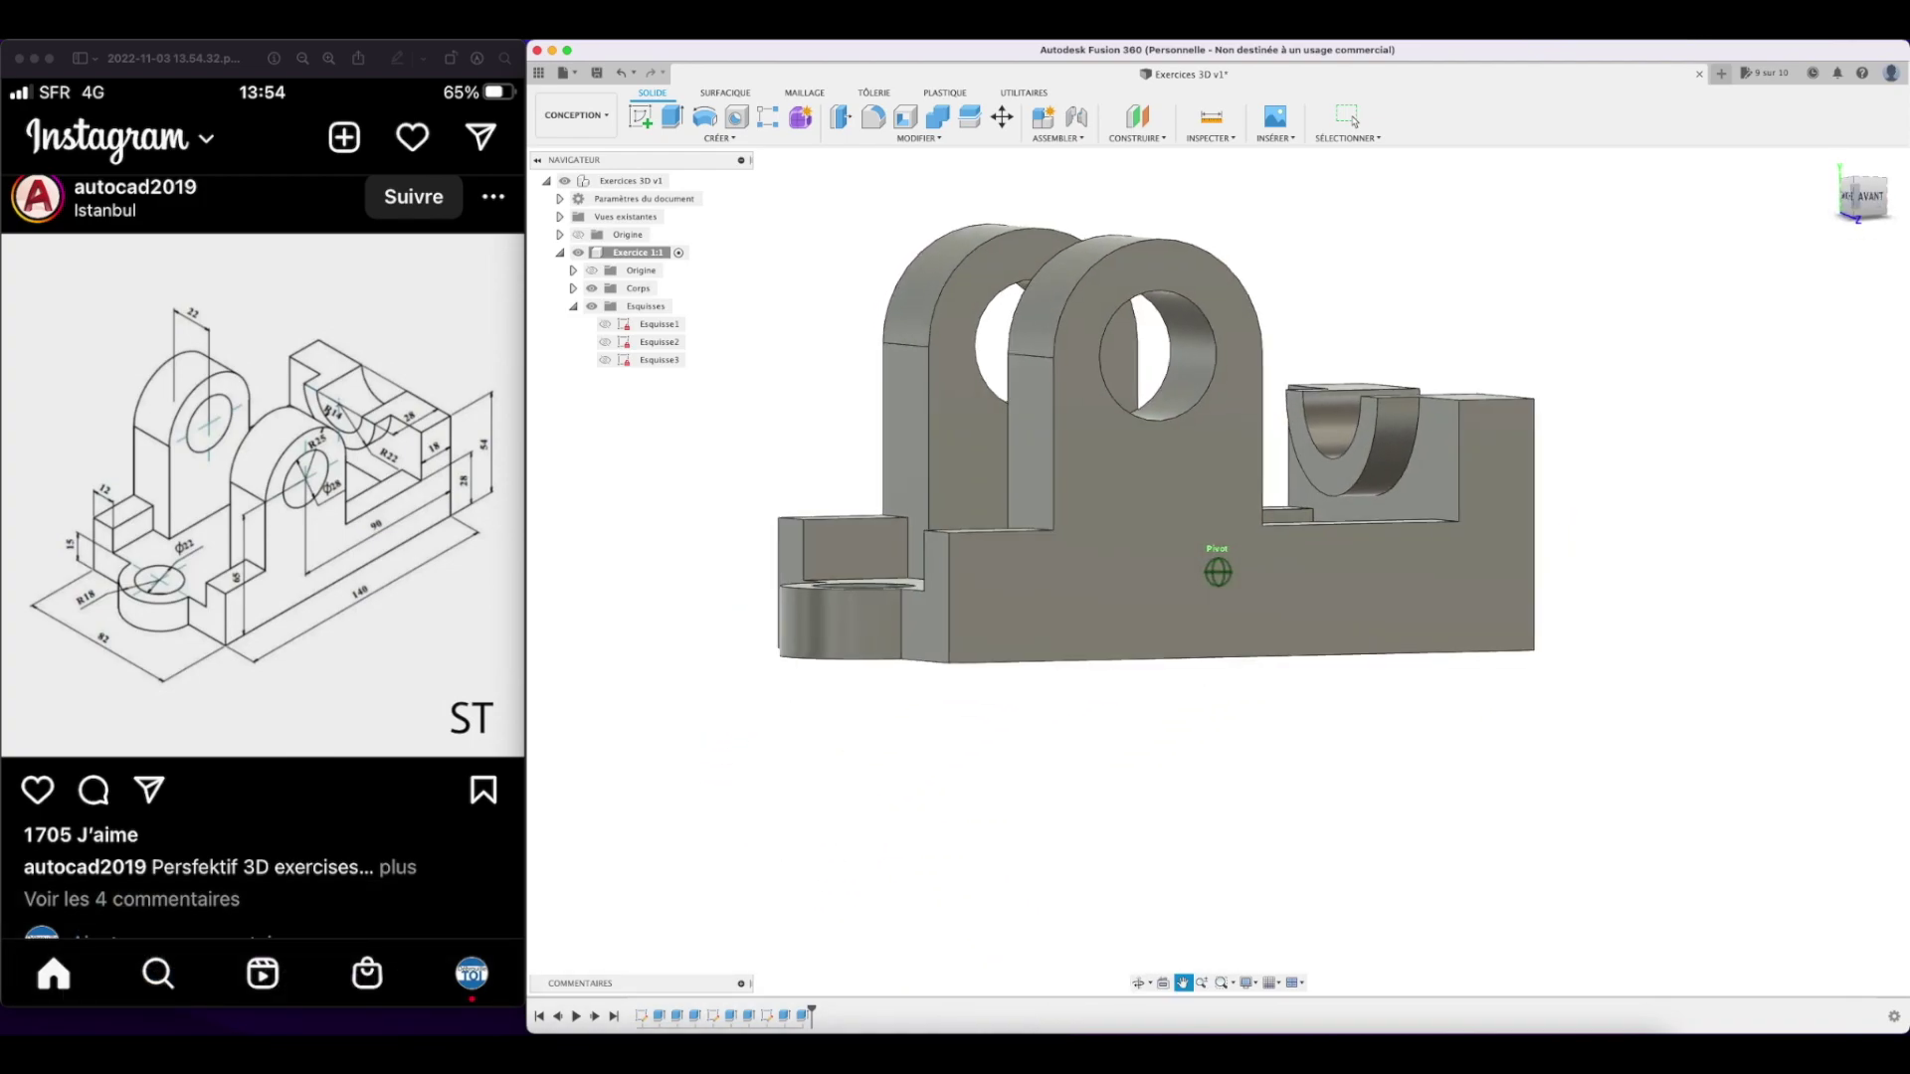
{"action": "middle_click_drag", "start_coordinate": [1217, 572], "coordinate": [1225, 162], "text": "shift"}
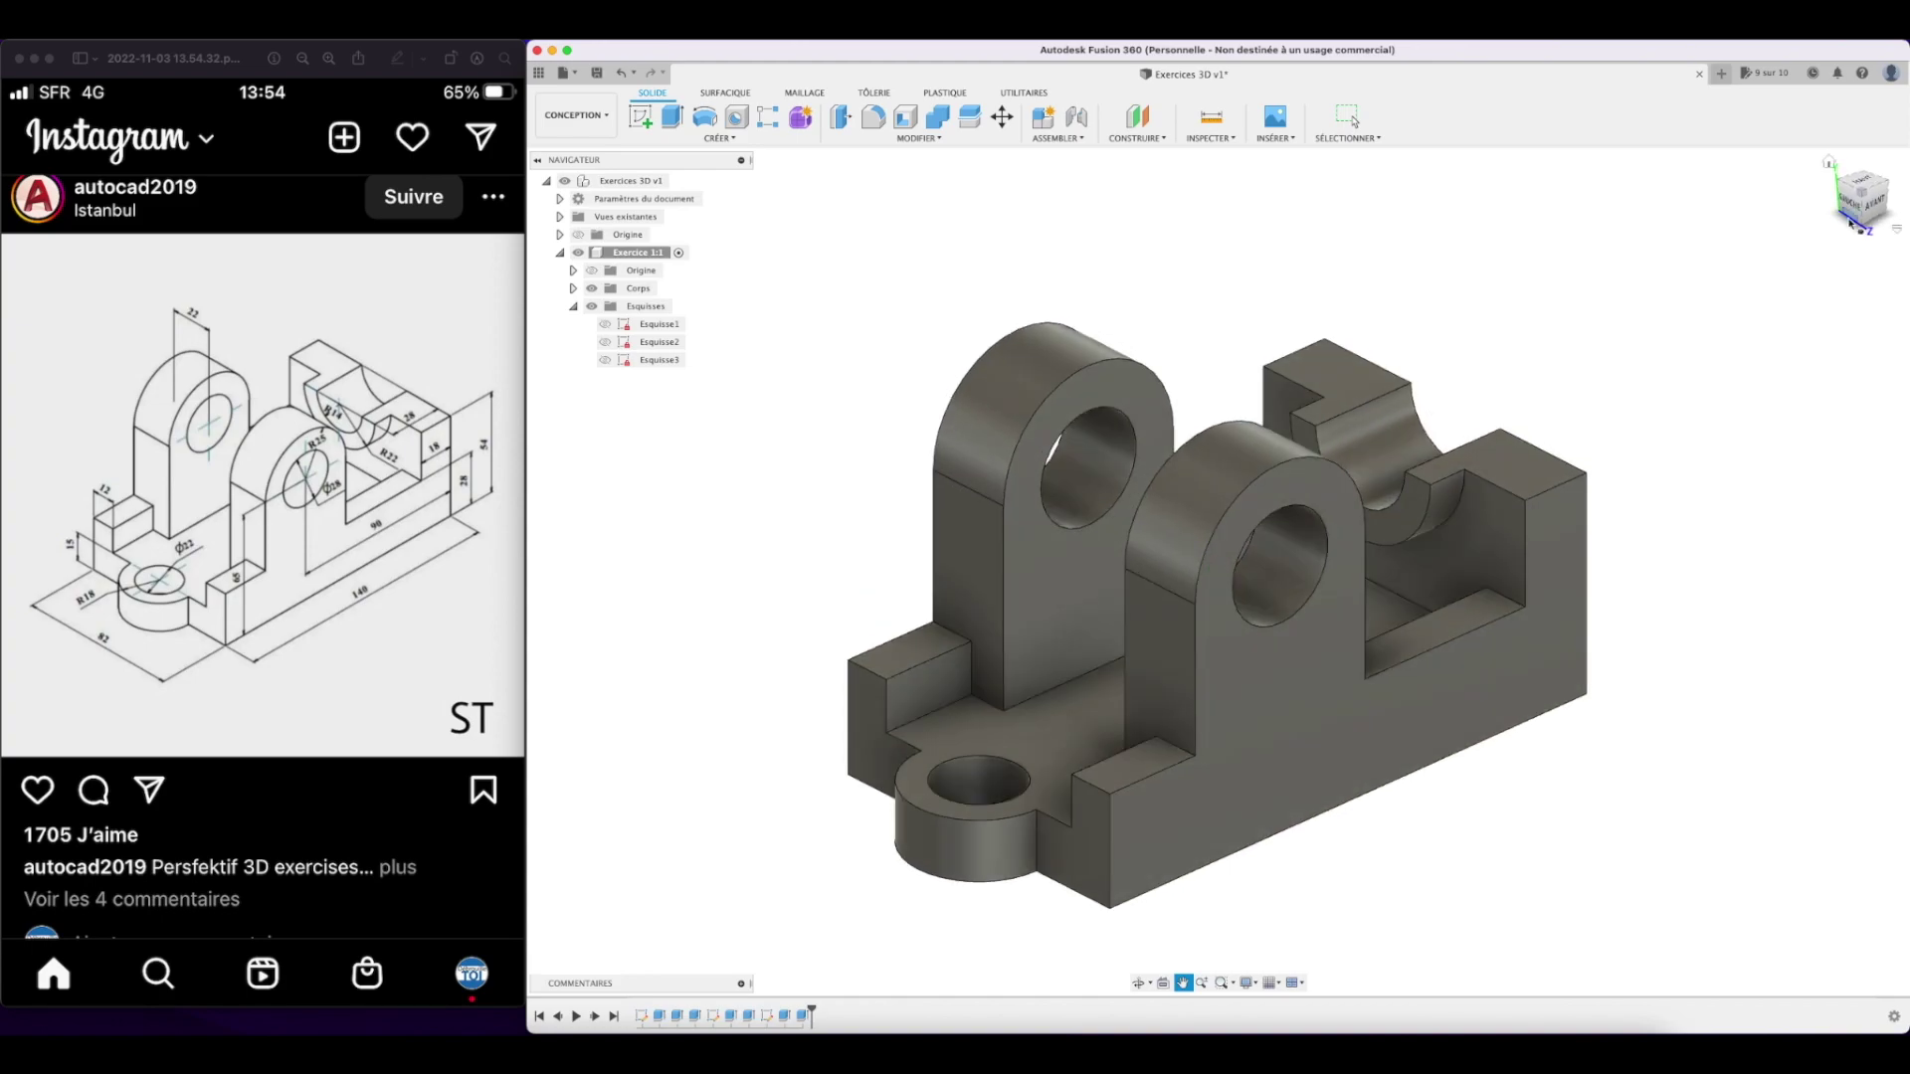